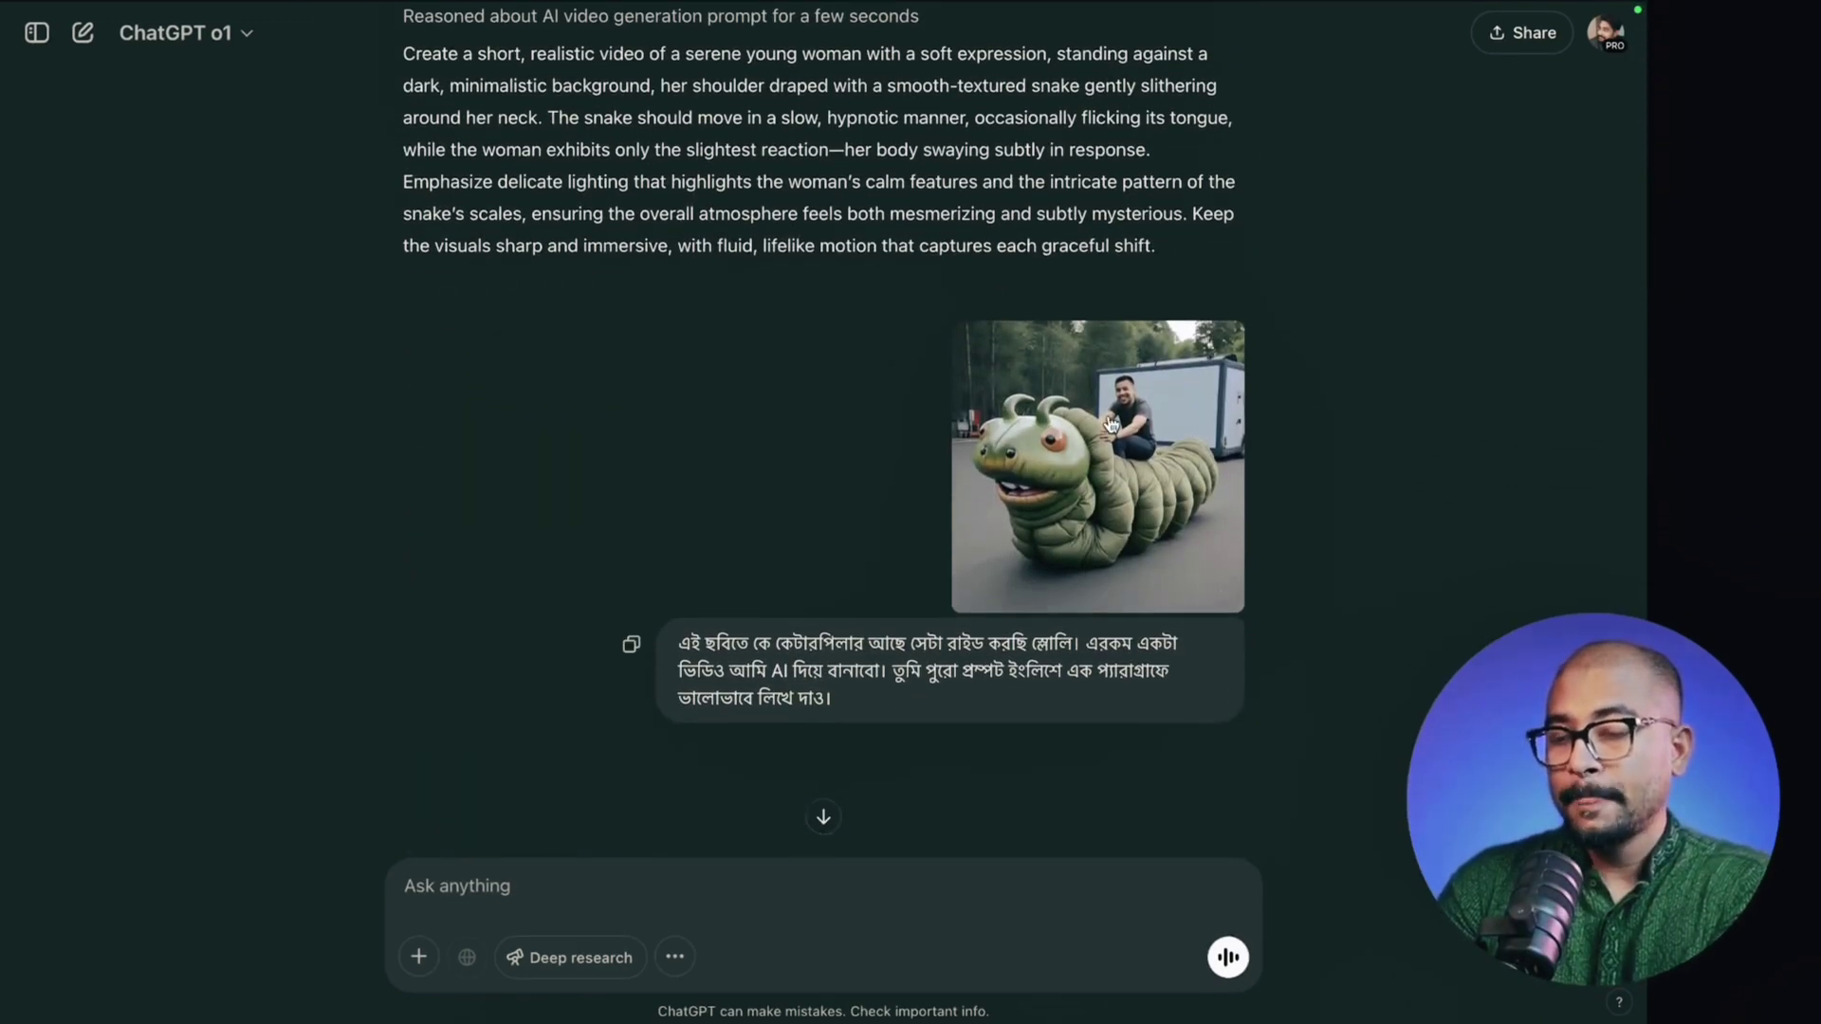
# - Review the caterpillar example in the ChatGPT conversation, the Leonardo.Ai library and the KLING AI video results
pyautogui.click(1062, 466)
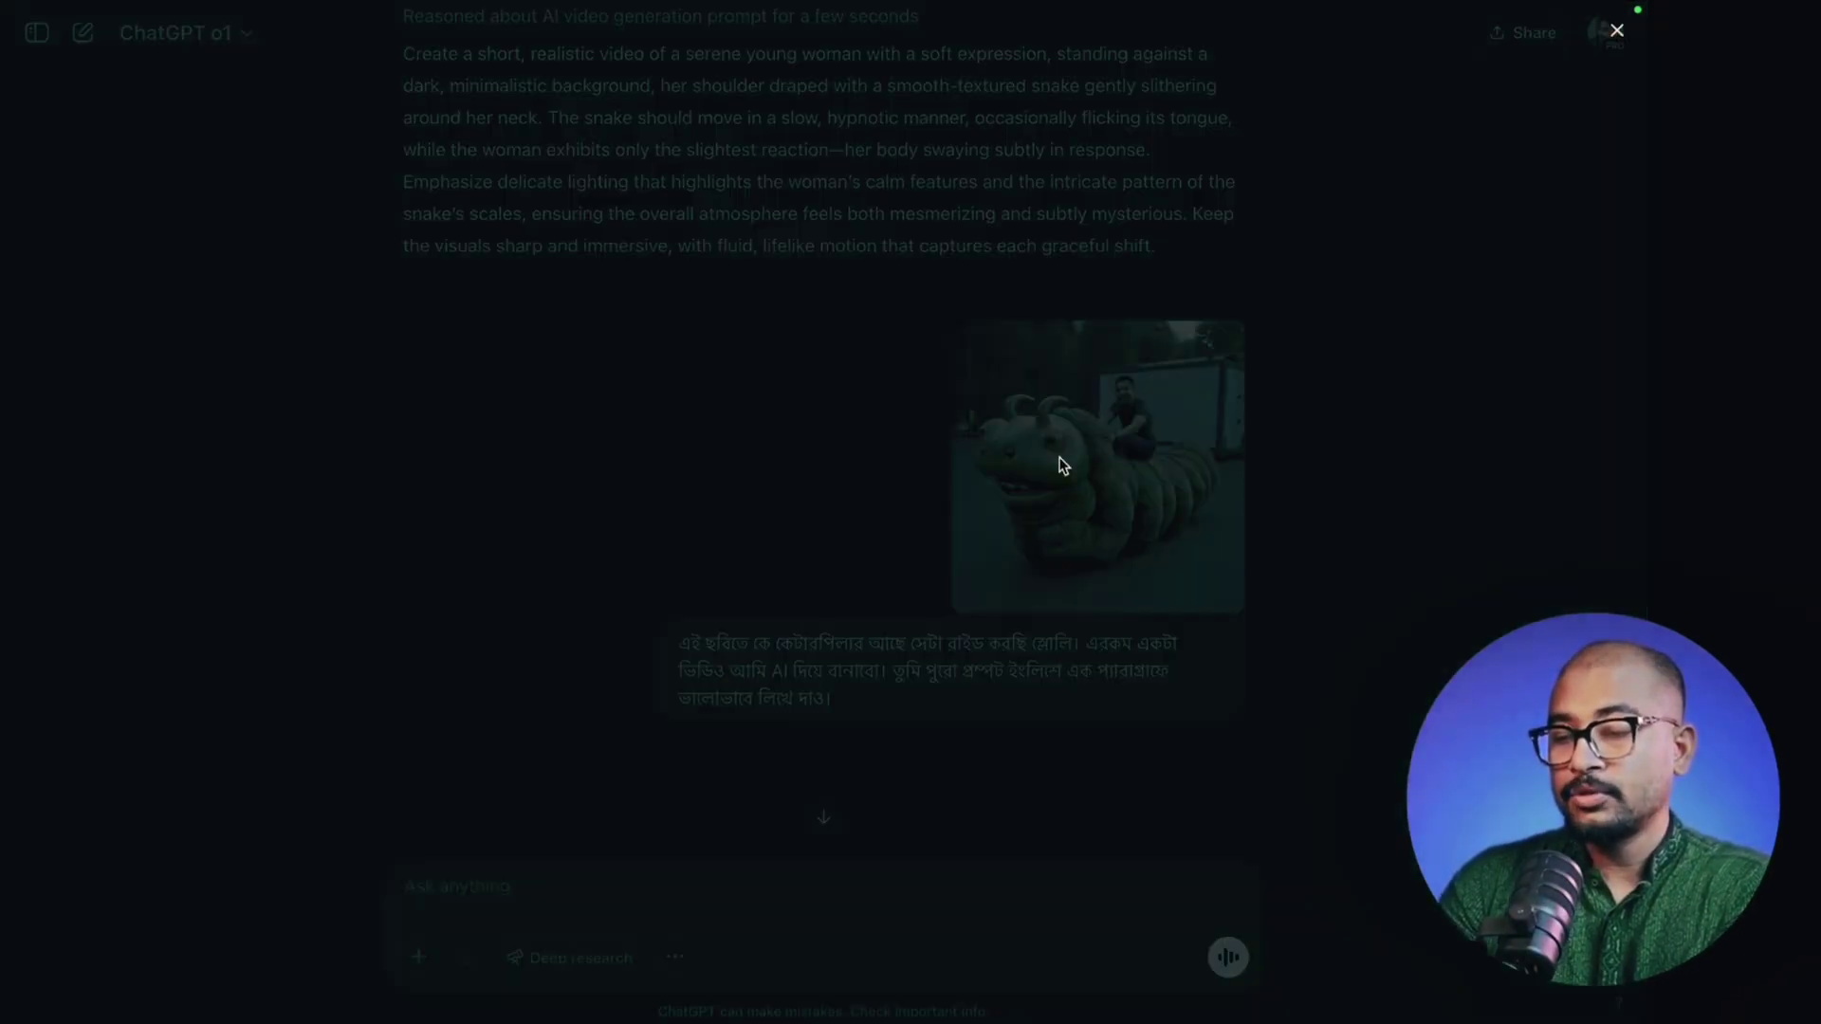
pyautogui.click(1415, 442)
pyautogui.scroll(-6, 1296, 457)
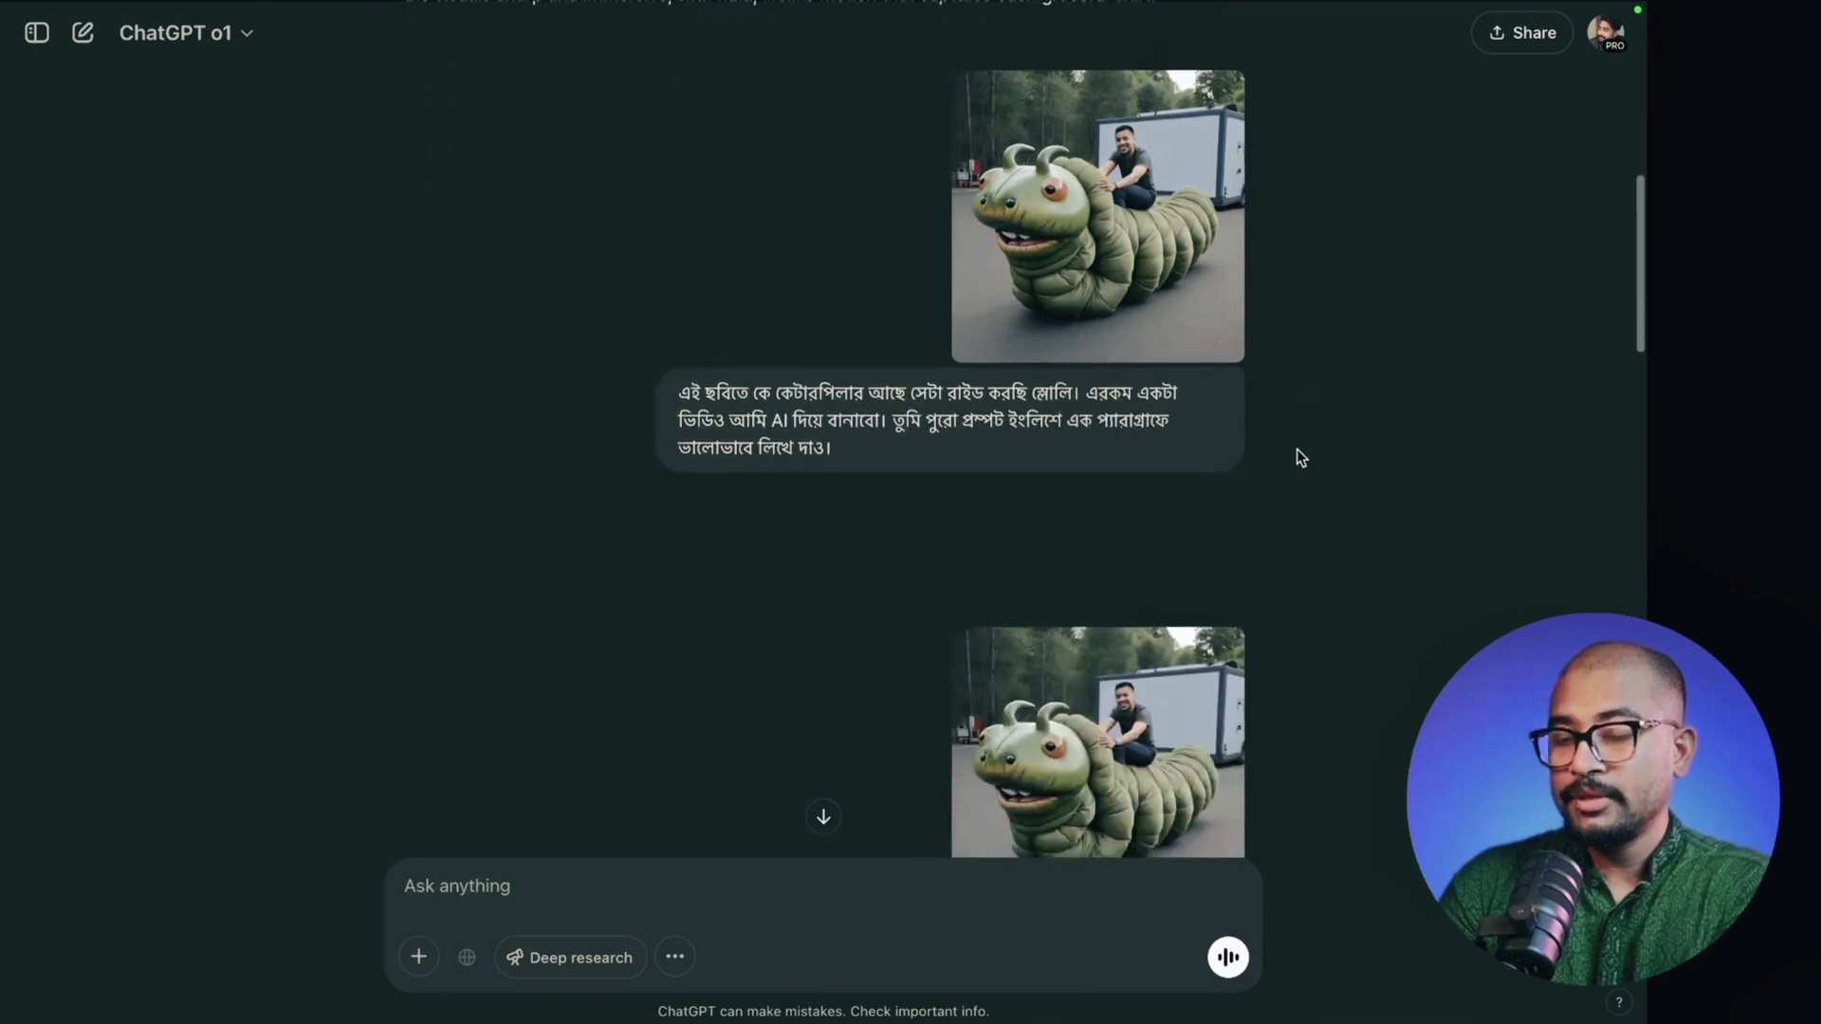
pyautogui.scroll(1, 1297, 449)
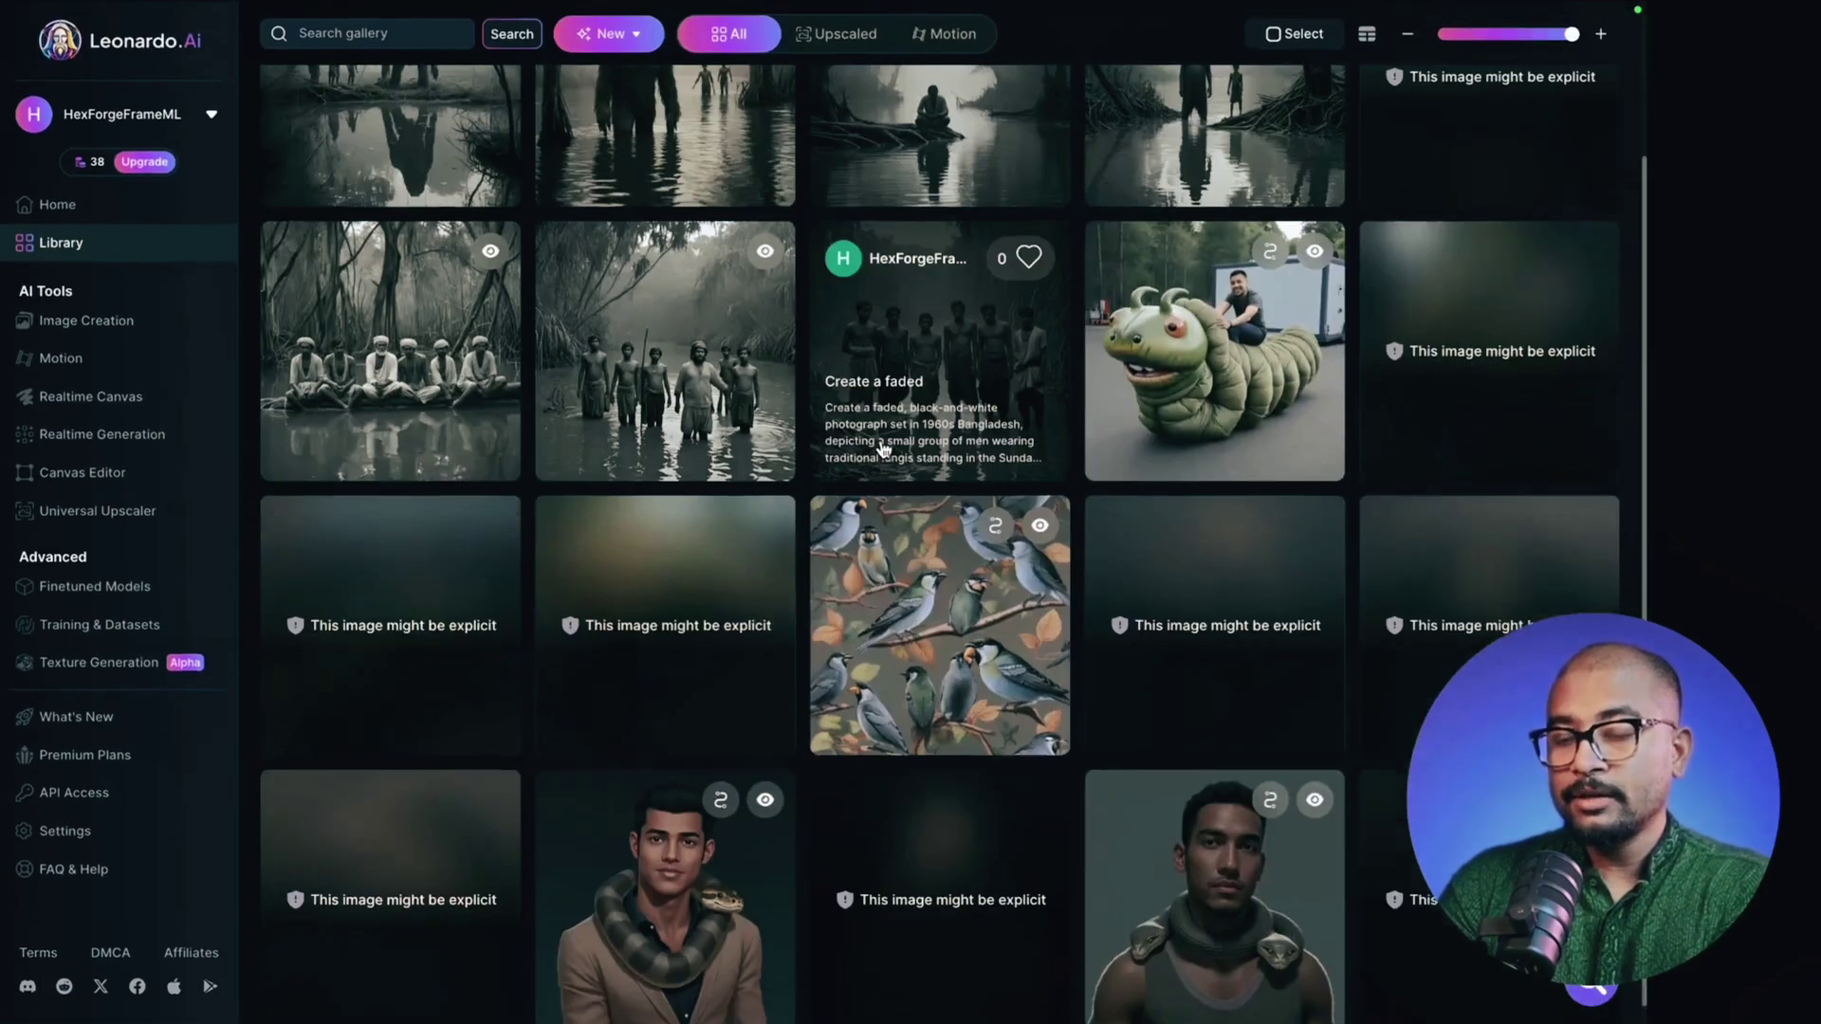
pyautogui.scroll(1, 882, 447)
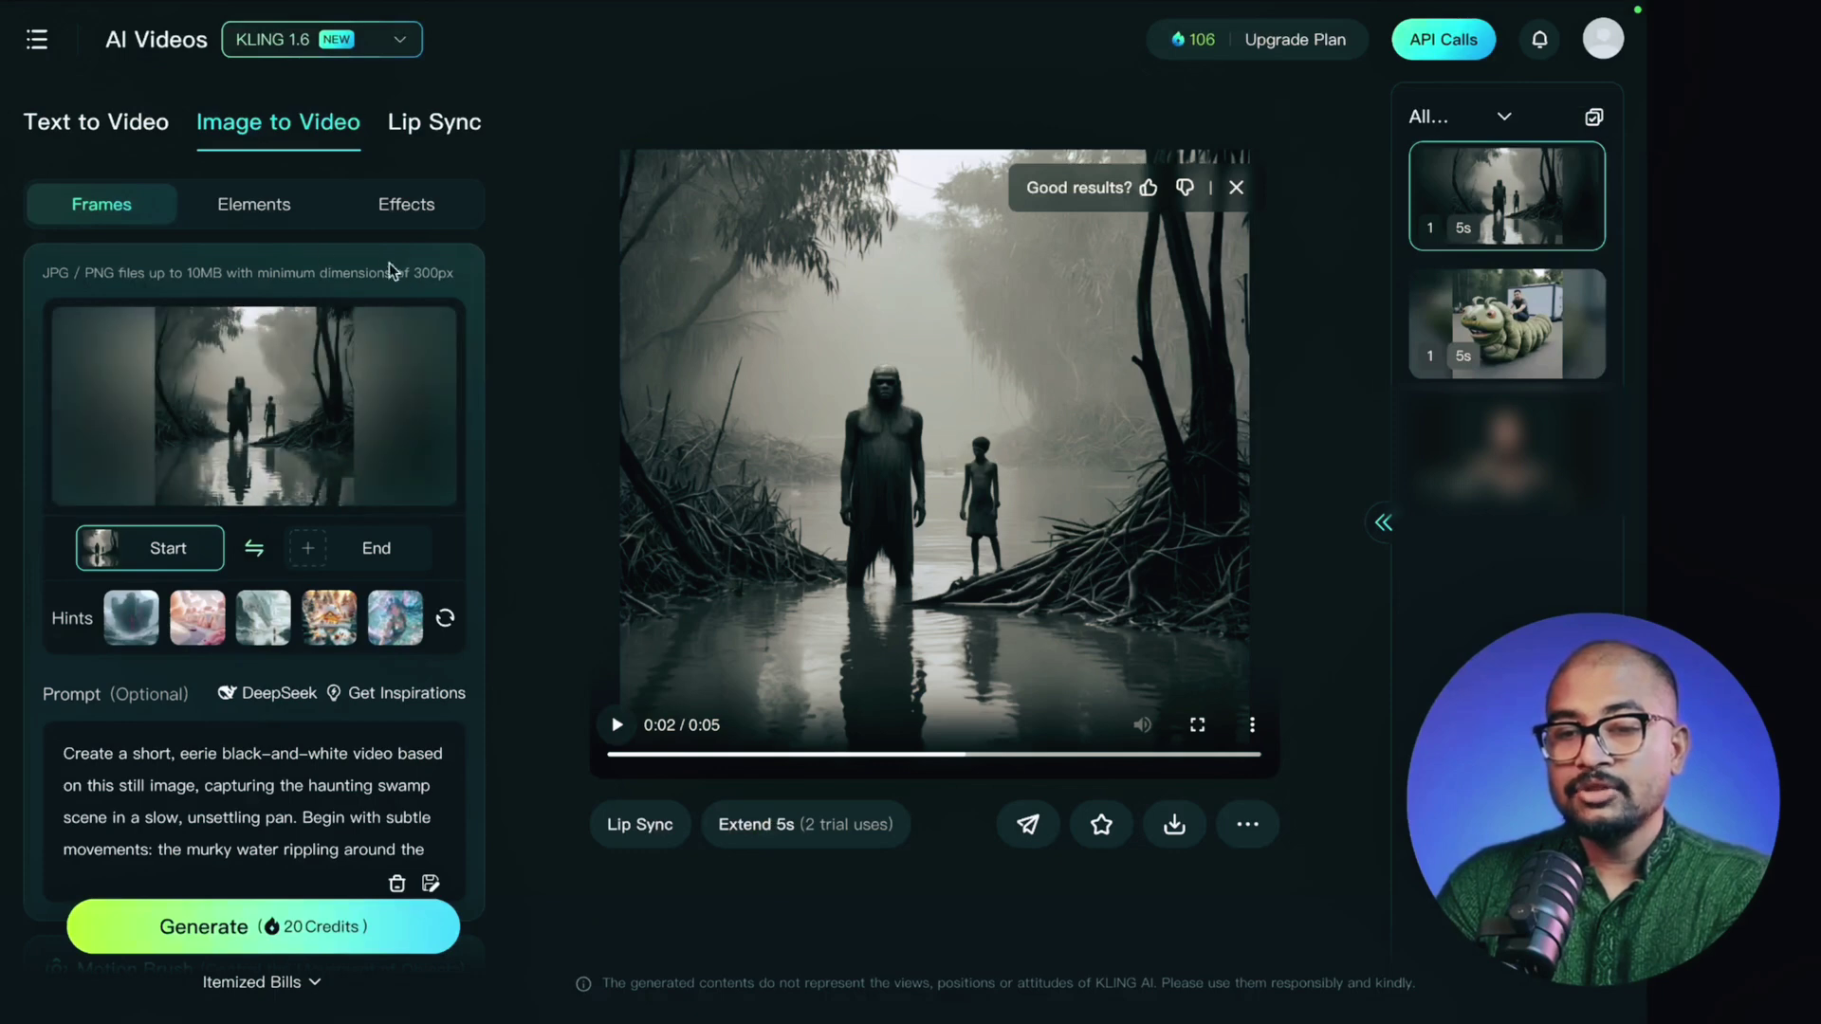
pyautogui.click(1574, 350)
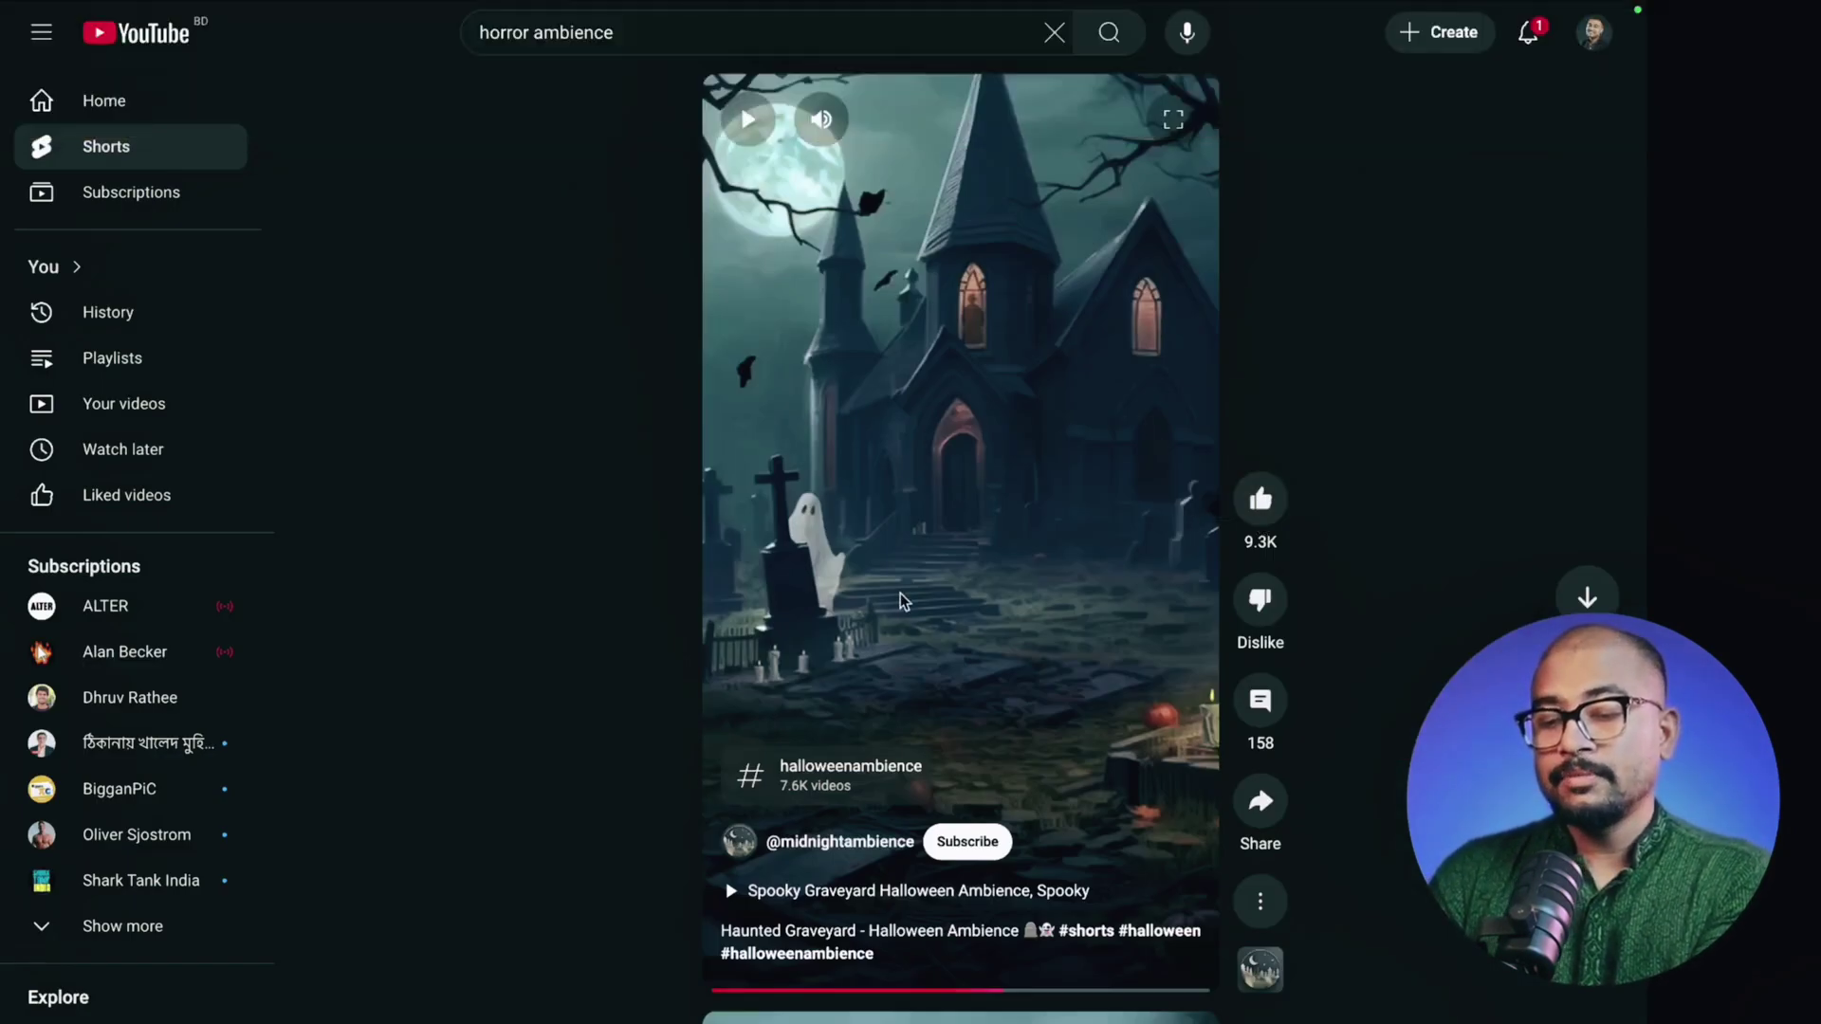
# - On YouTube, sample the full Spooky Graveyard Halloween Ambience video linked from the Short, then view the Water Splash Sound Effects video
pyautogui.click(722, 991)
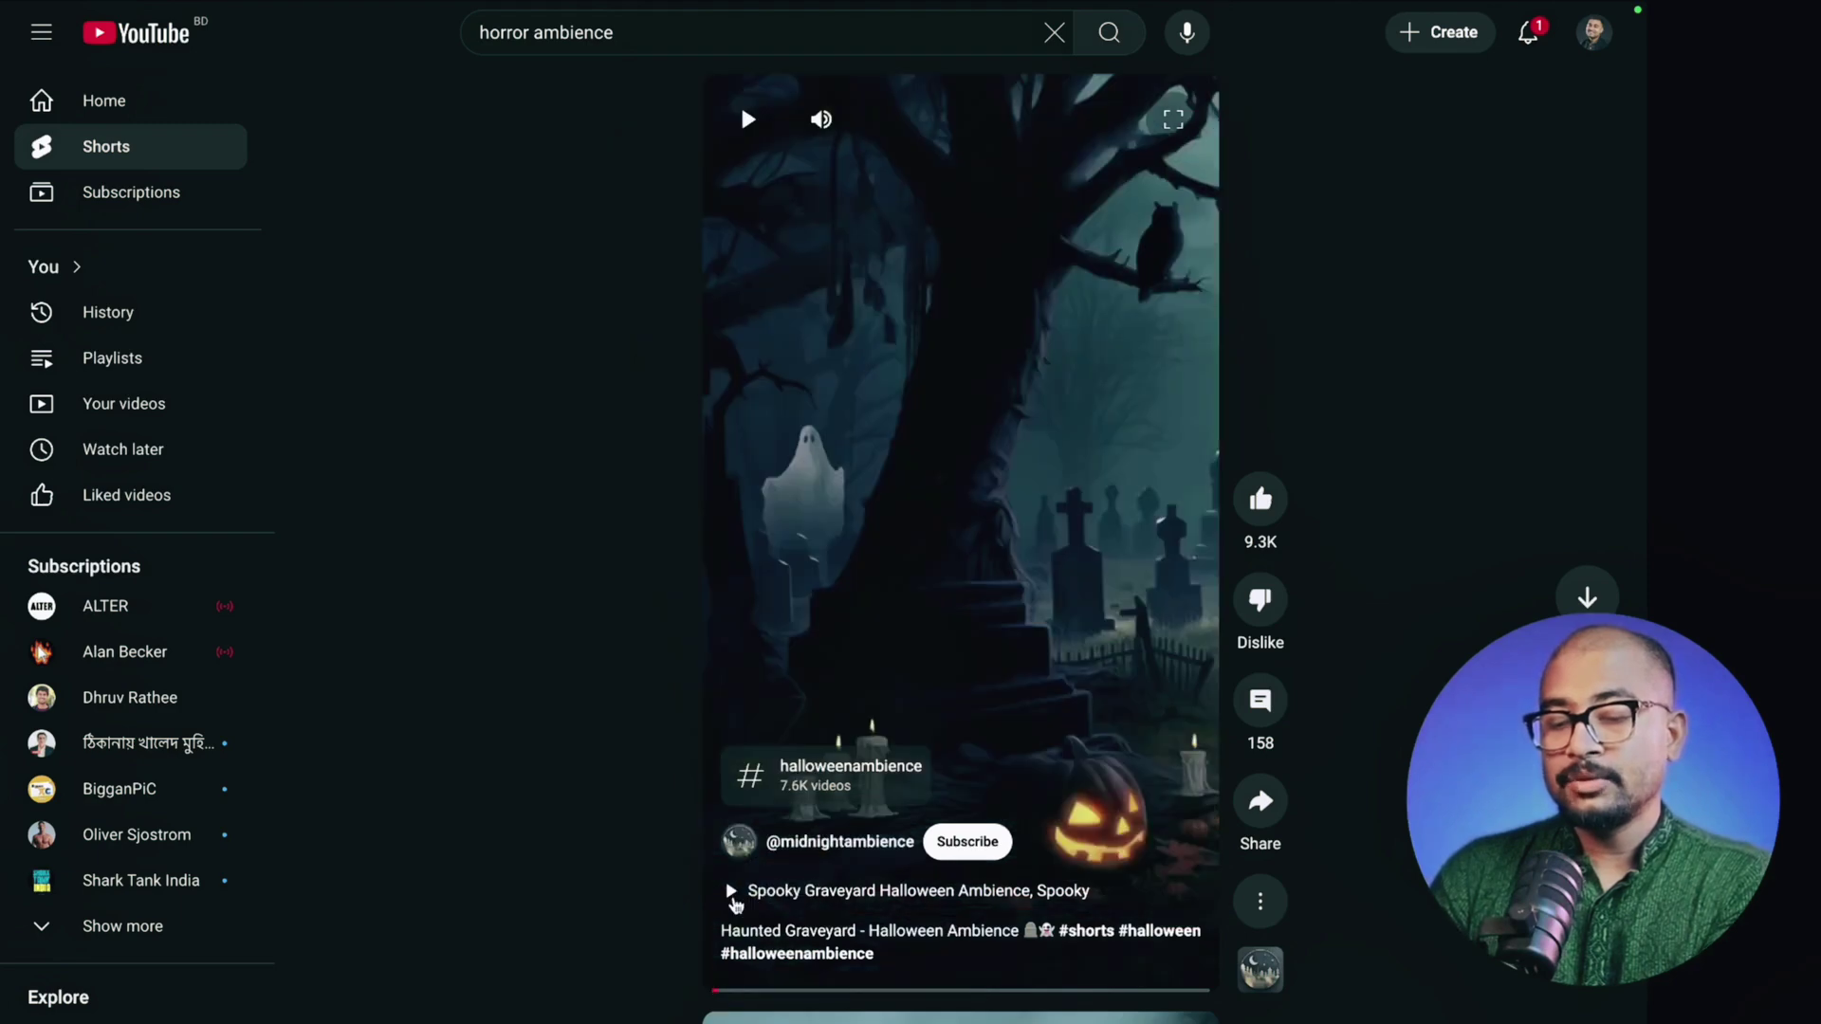
pyautogui.click(734, 896)
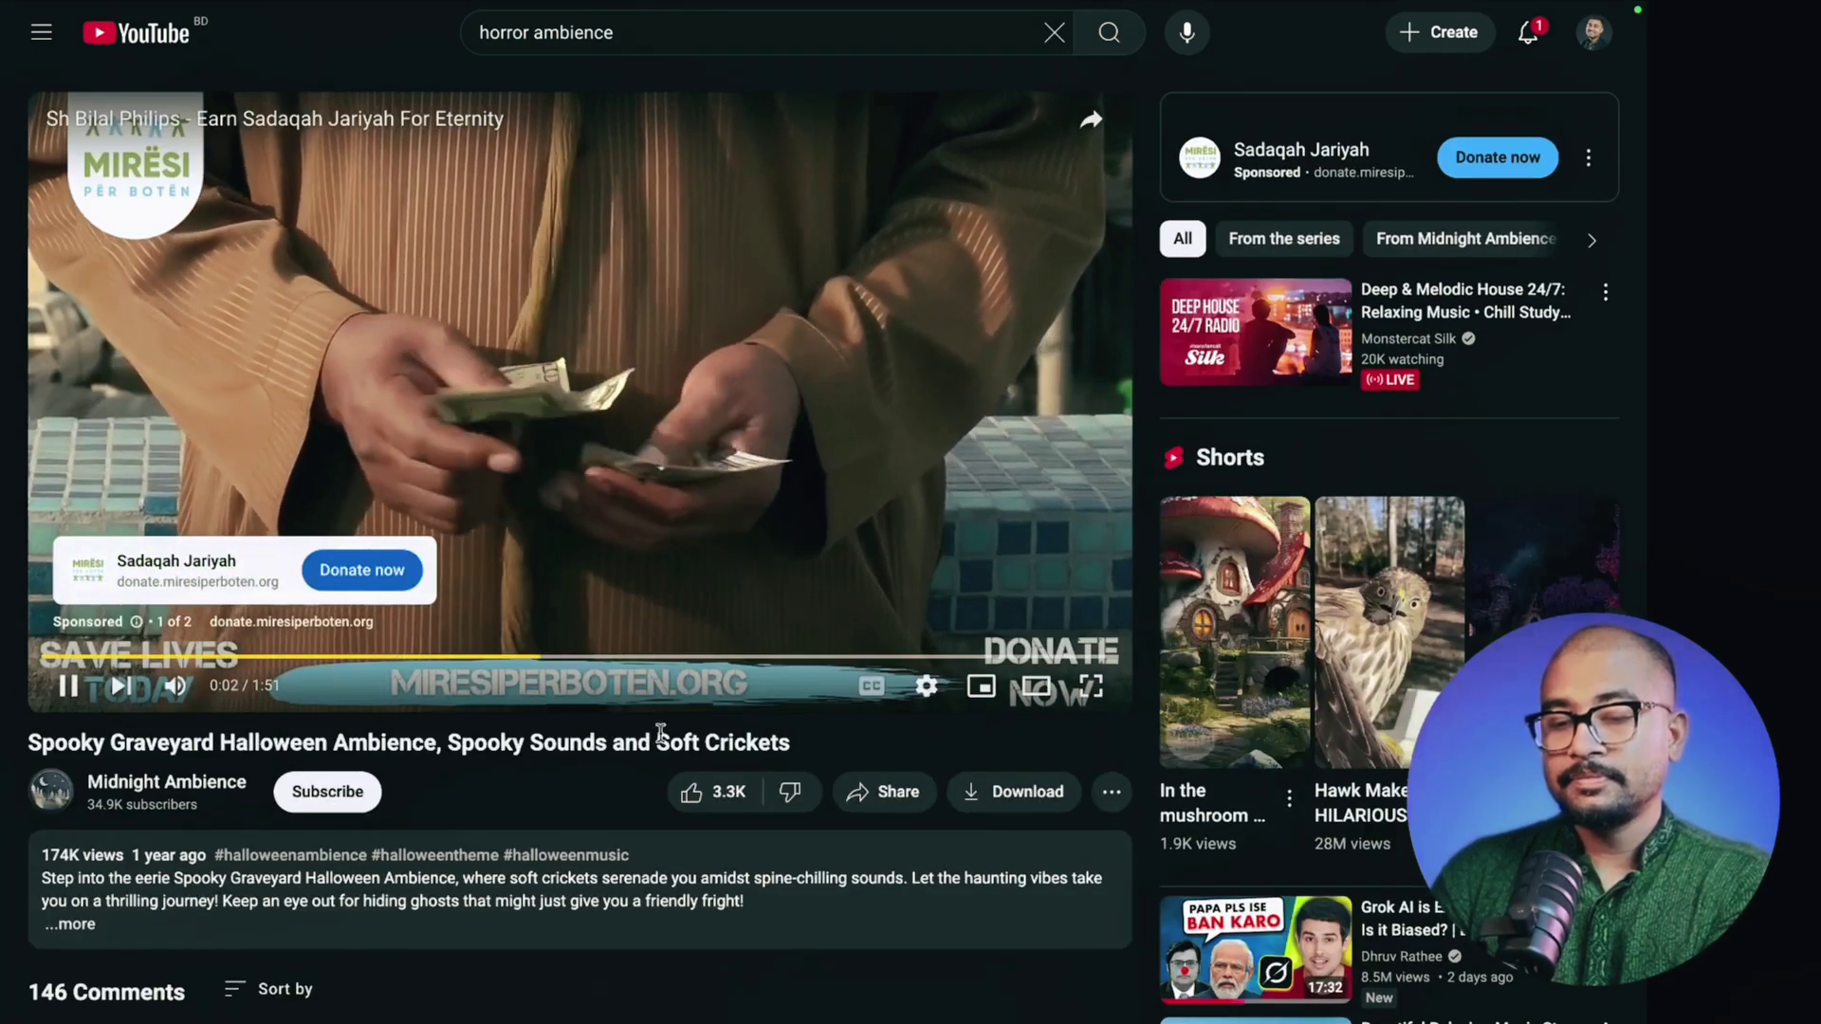
pyautogui.press('m')
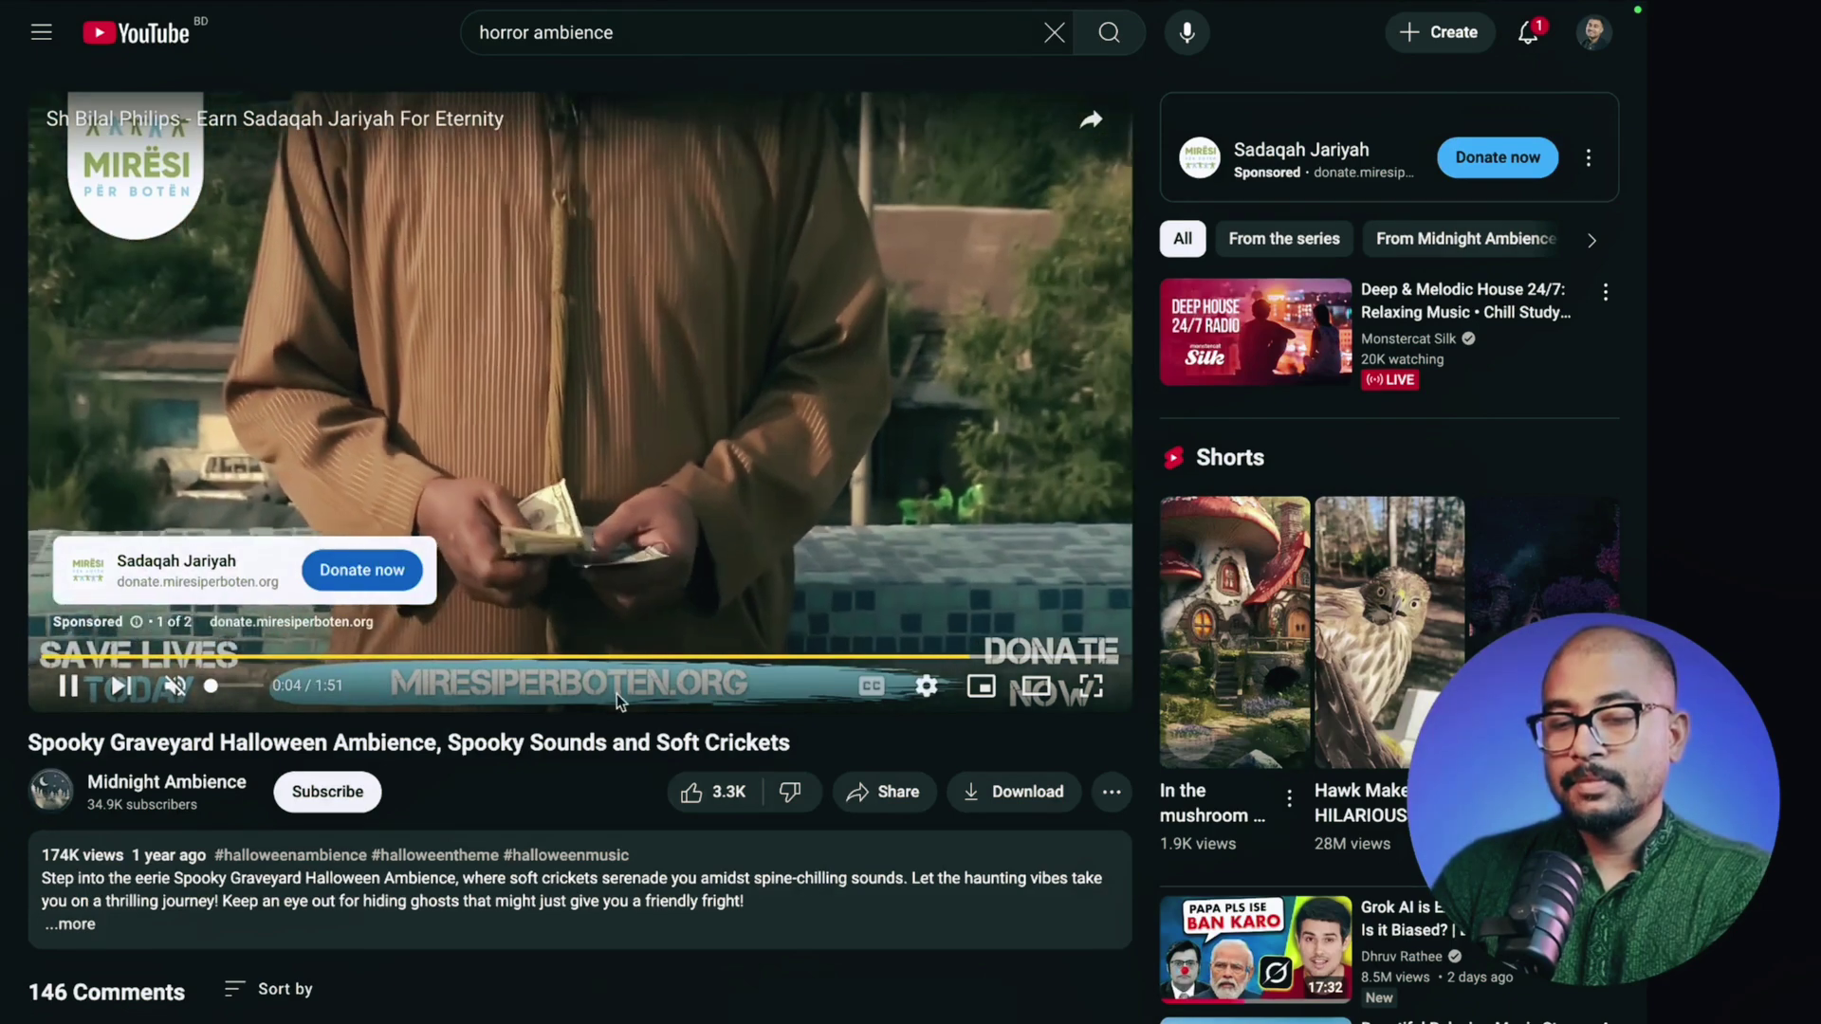
pyautogui.click(1077, 585)
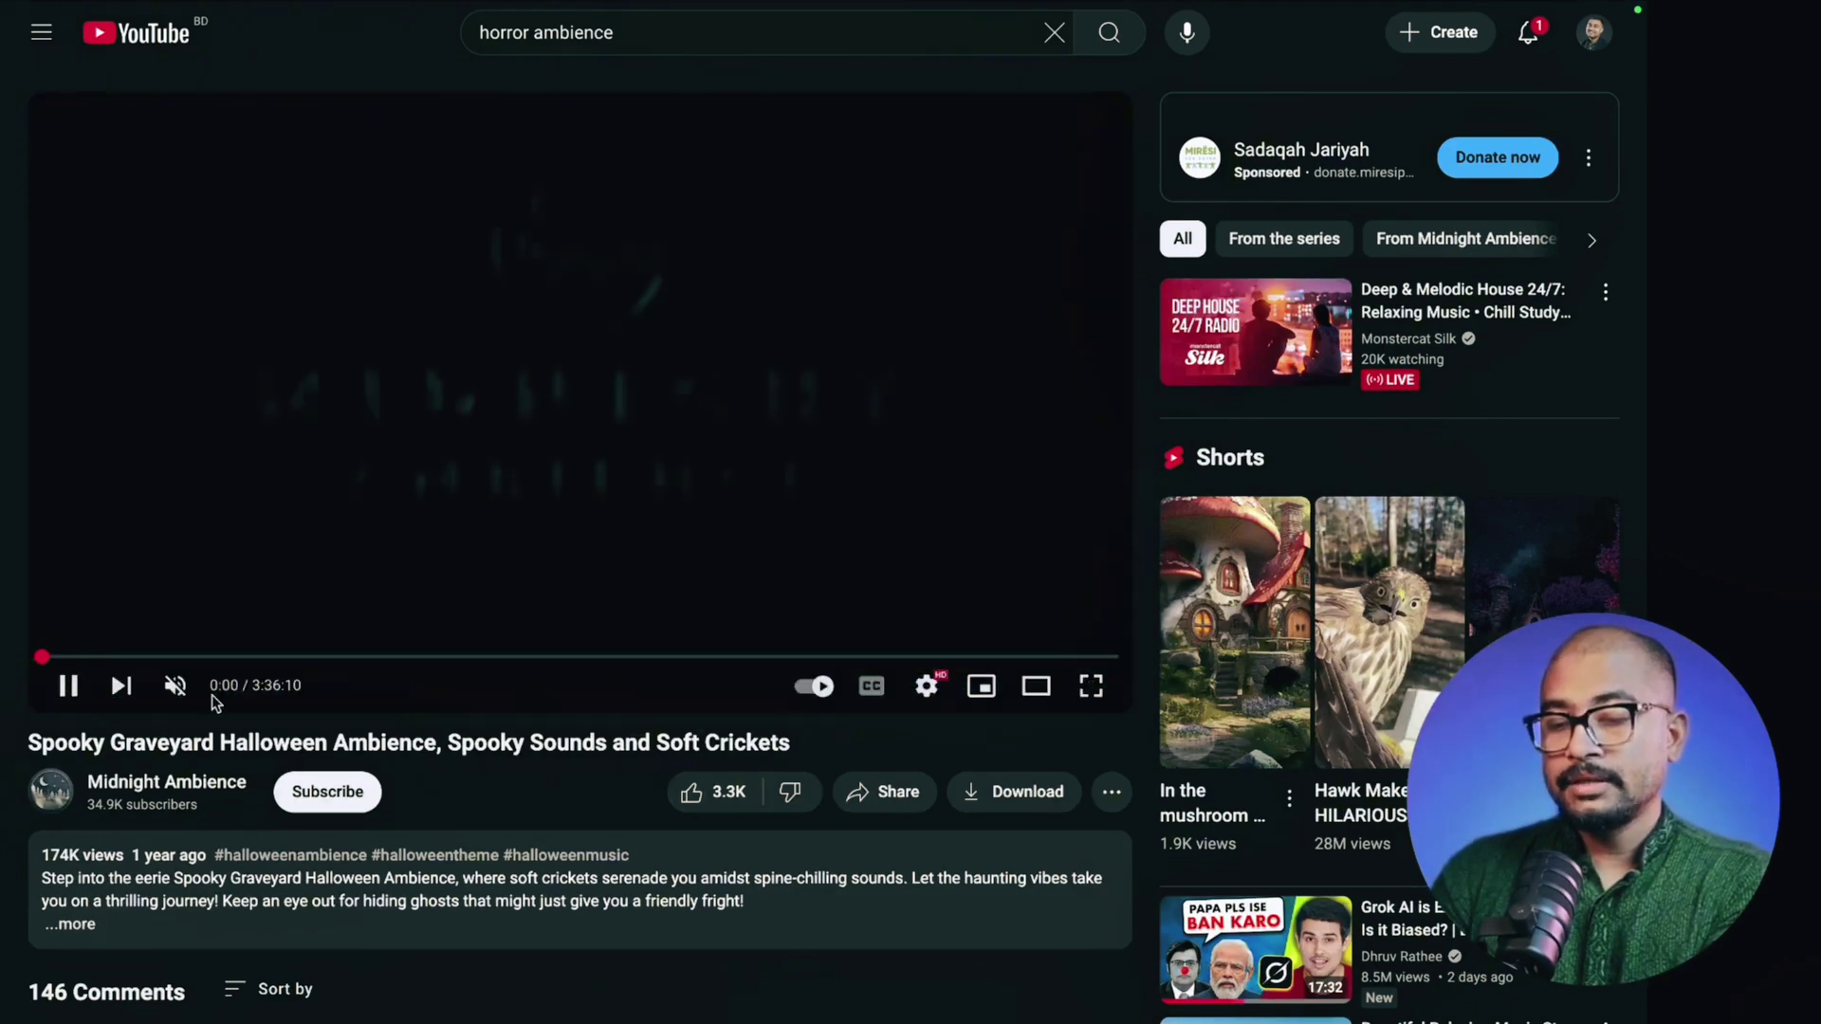
pyautogui.click(173, 685)
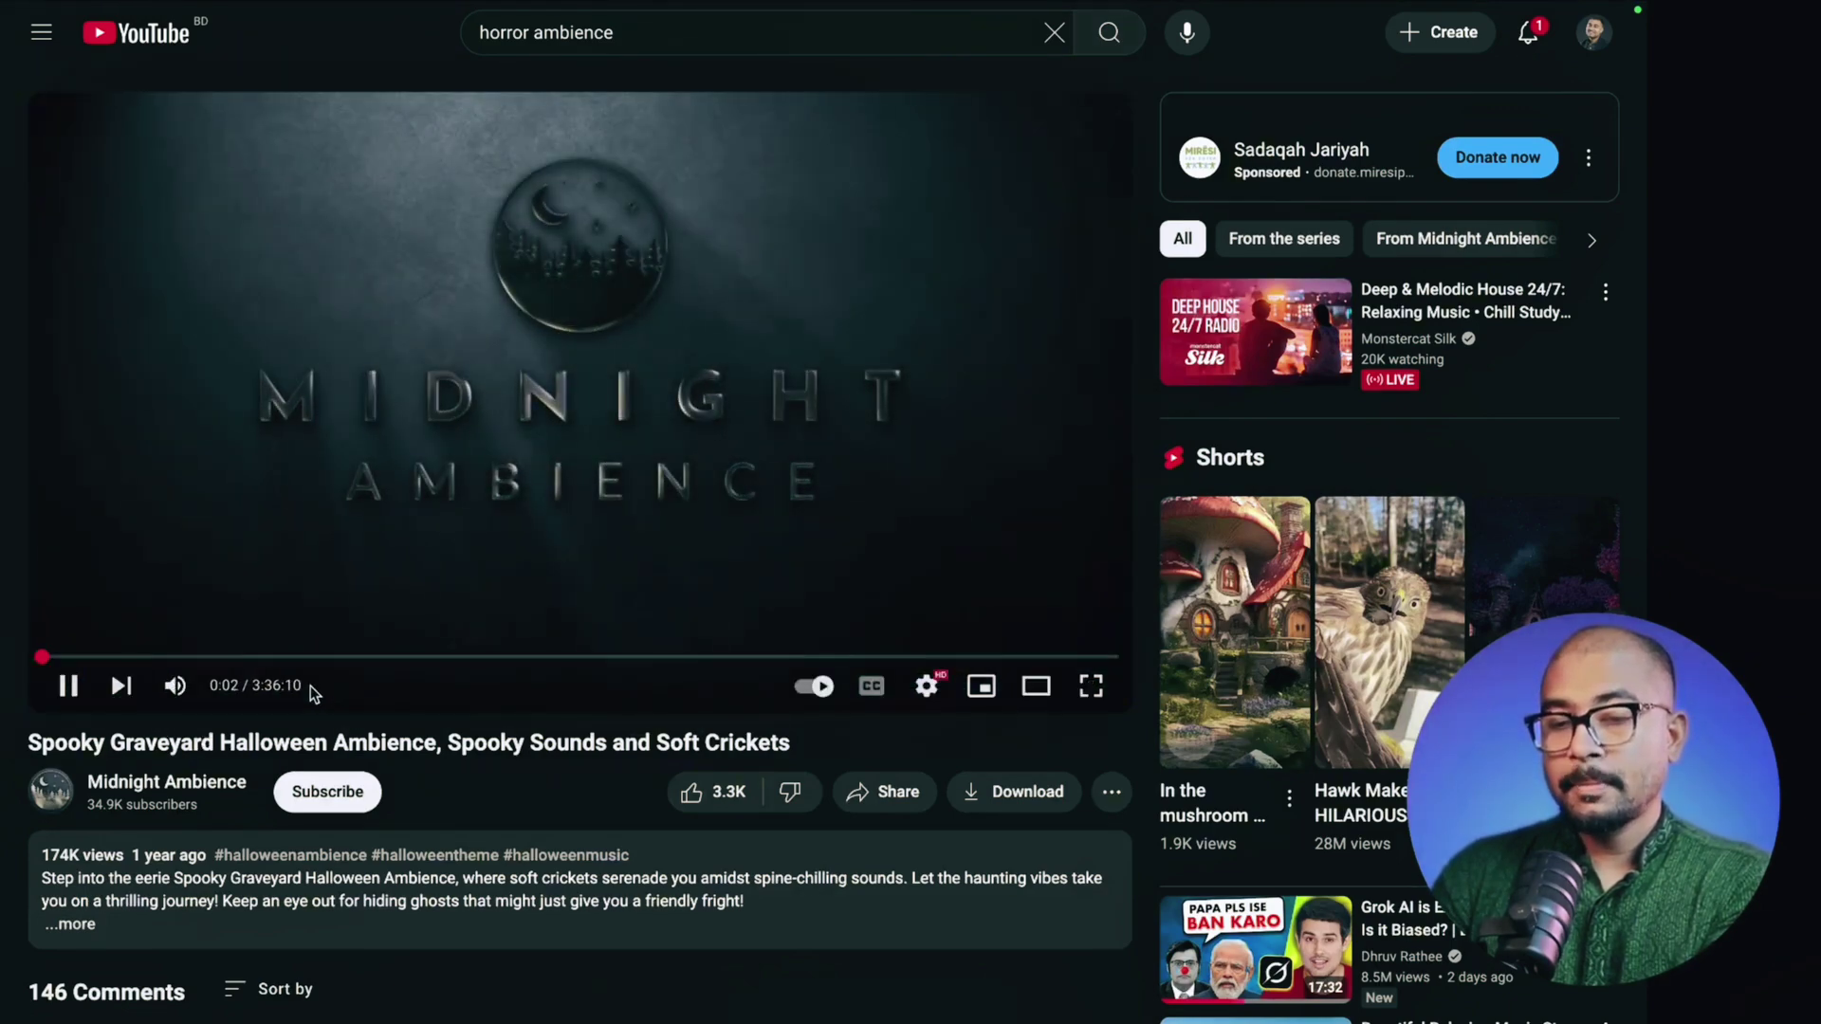
pyautogui.click(67, 685)
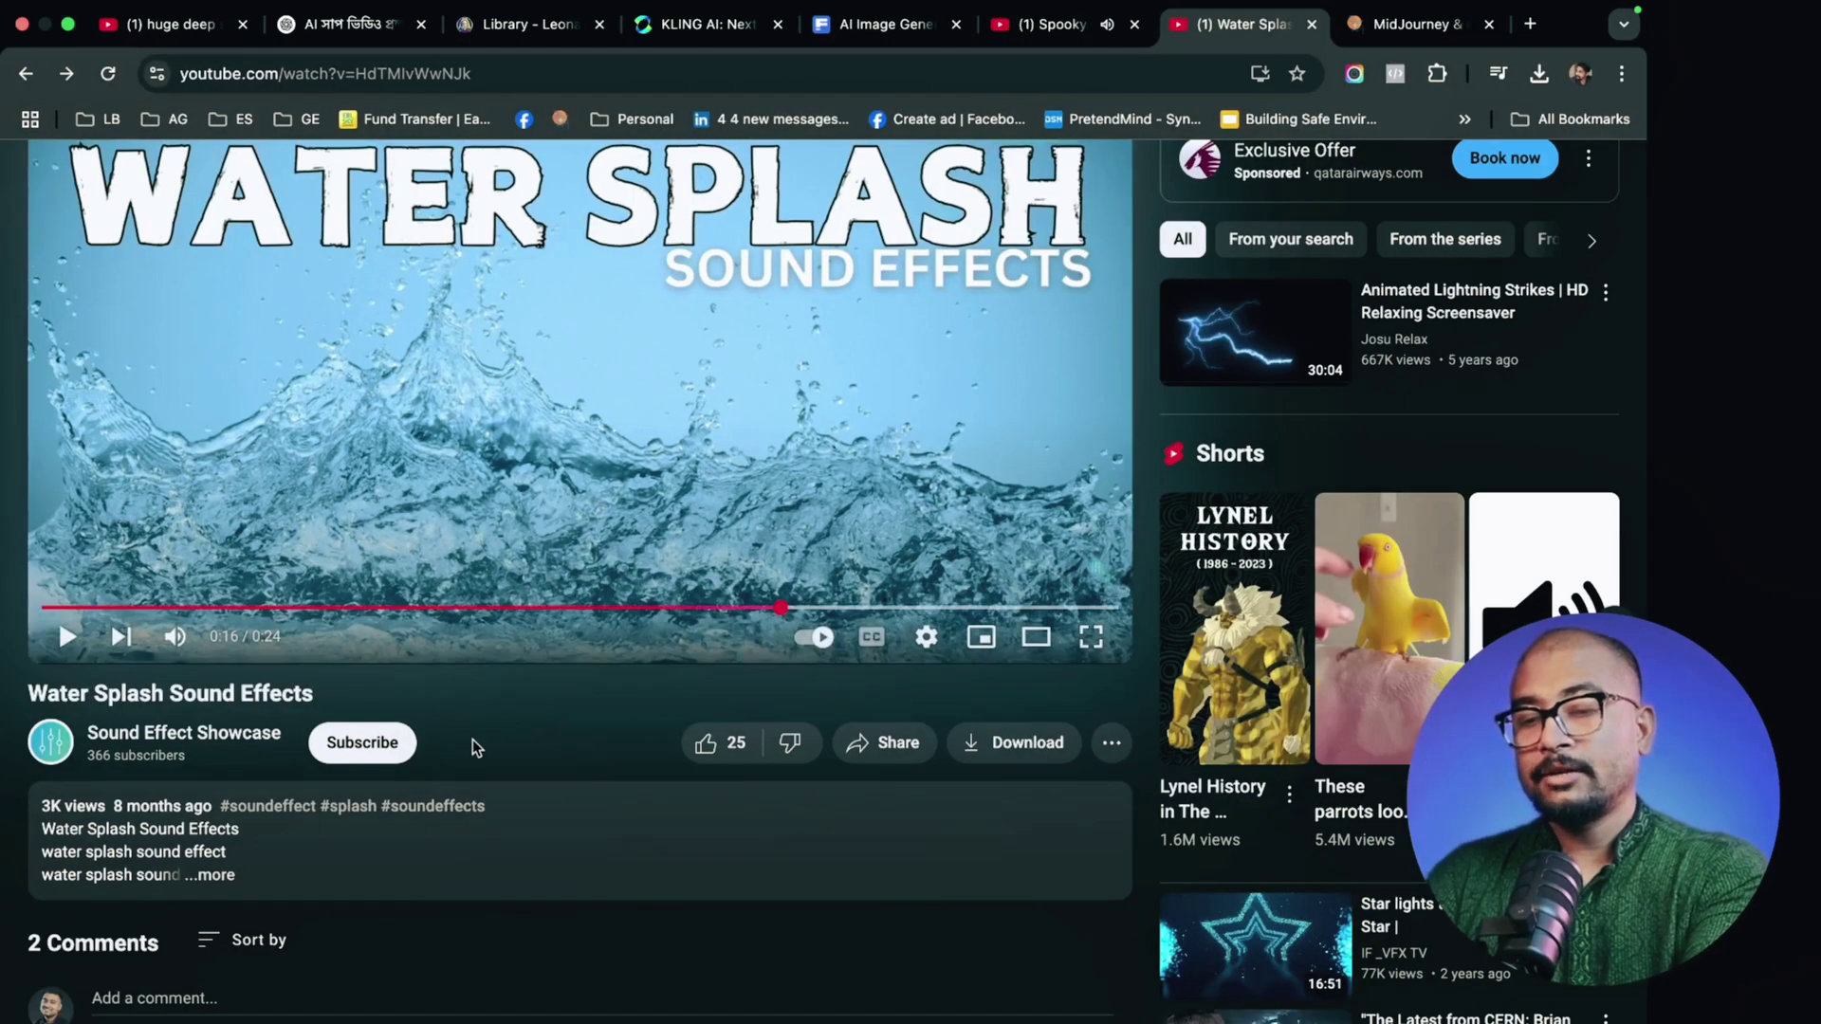
pyautogui.scroll(1, 425, 545)
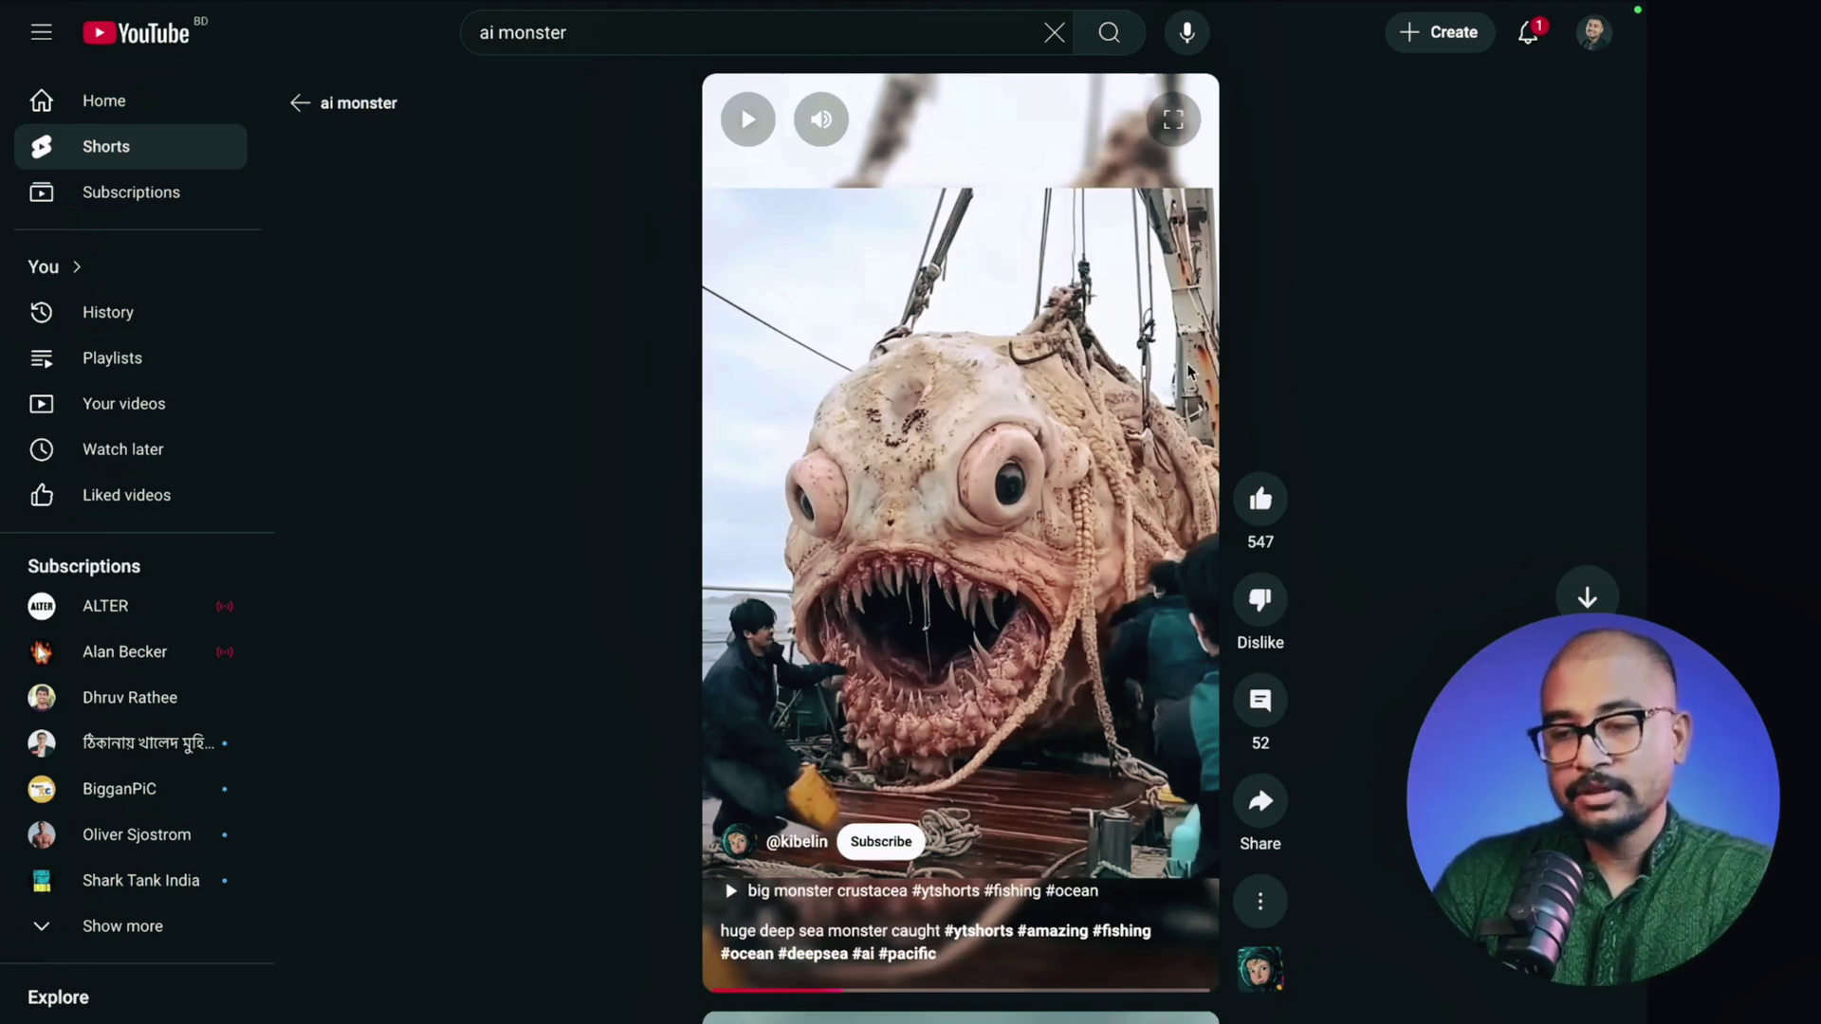
# - Copy a selected-area screenshot of about 445 x 608 pixels showing the deep sea monster in the YouTube Short
pyautogui.moveTo(1465, 5)
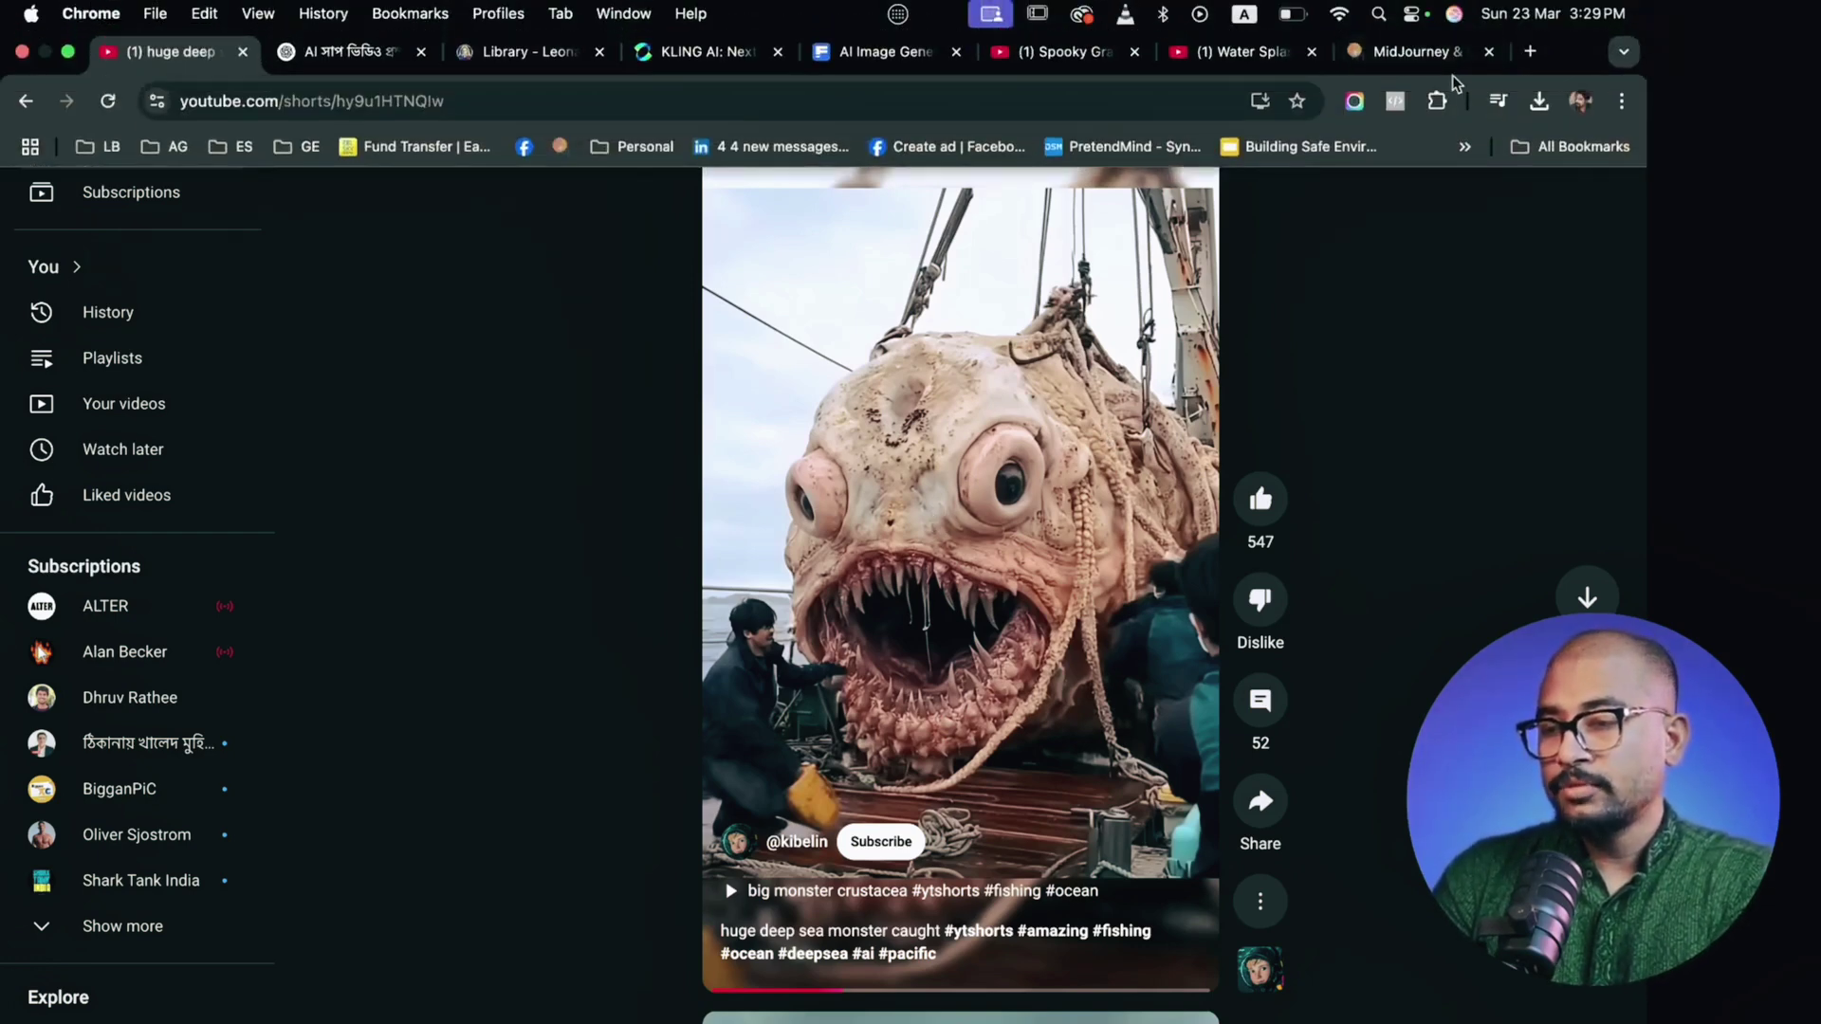
pyautogui.click(1343, 102)
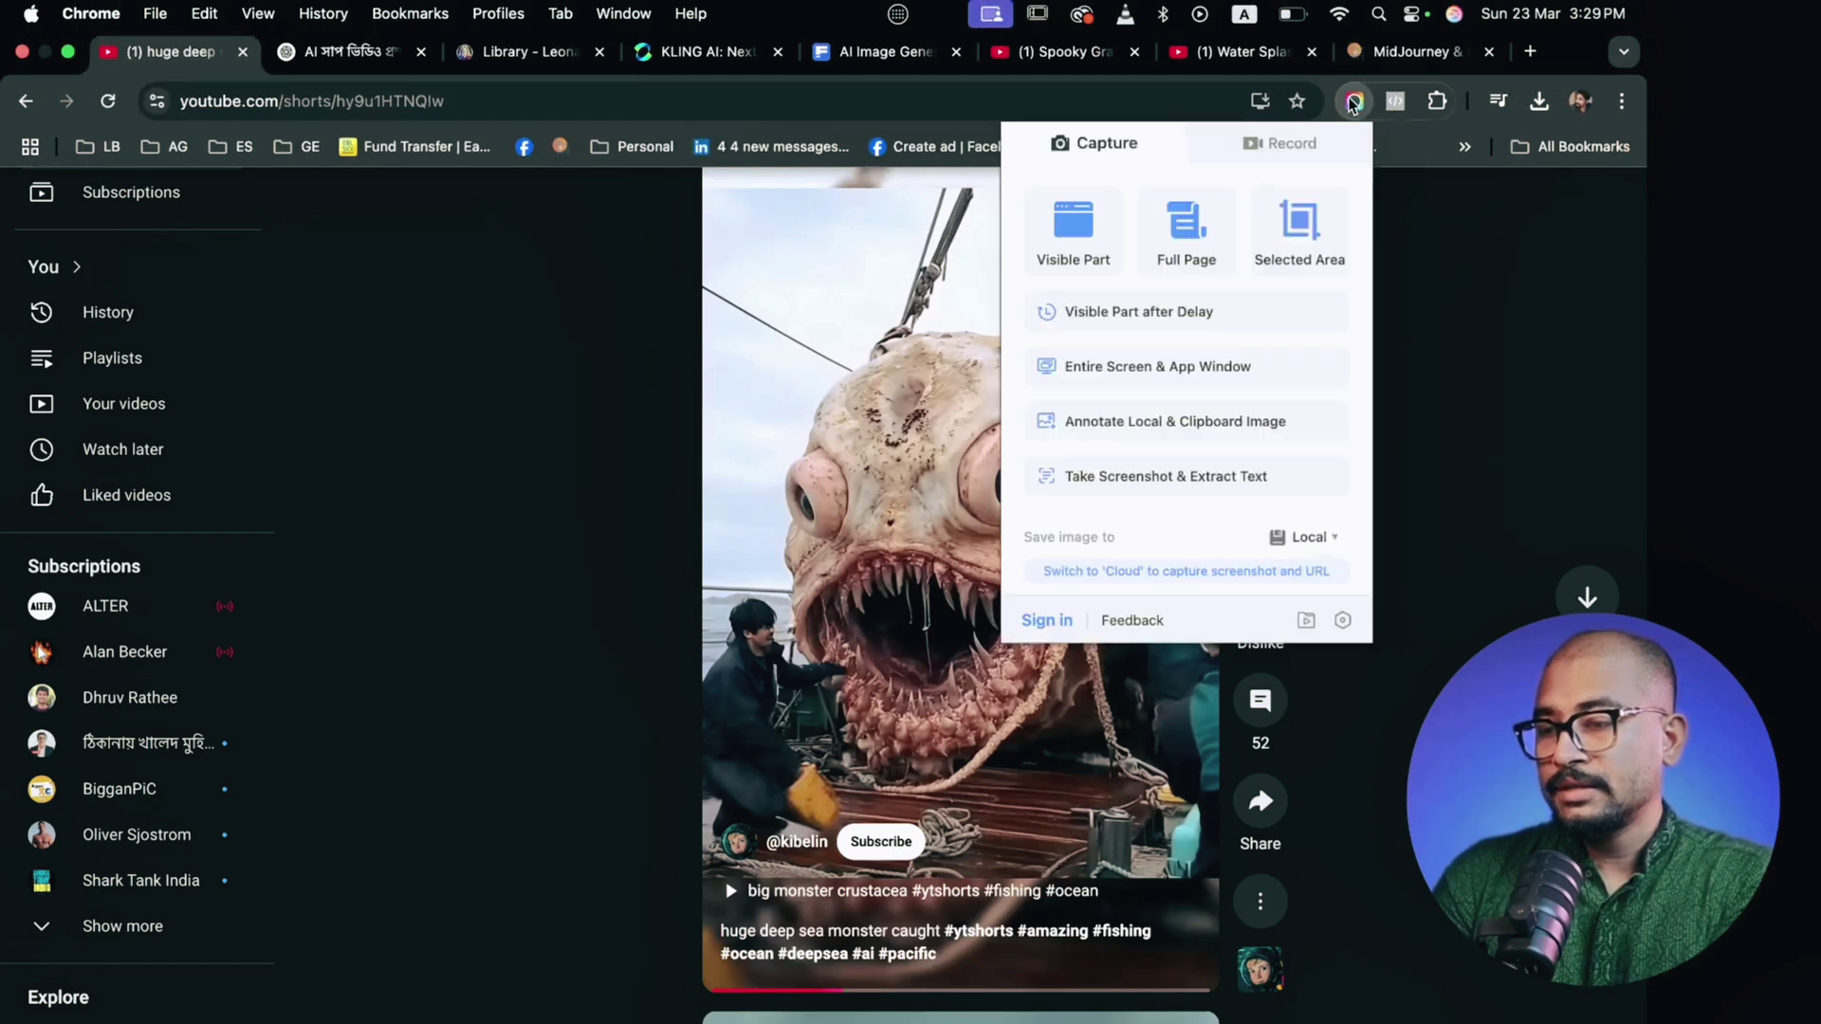
pyautogui.click(1314, 237)
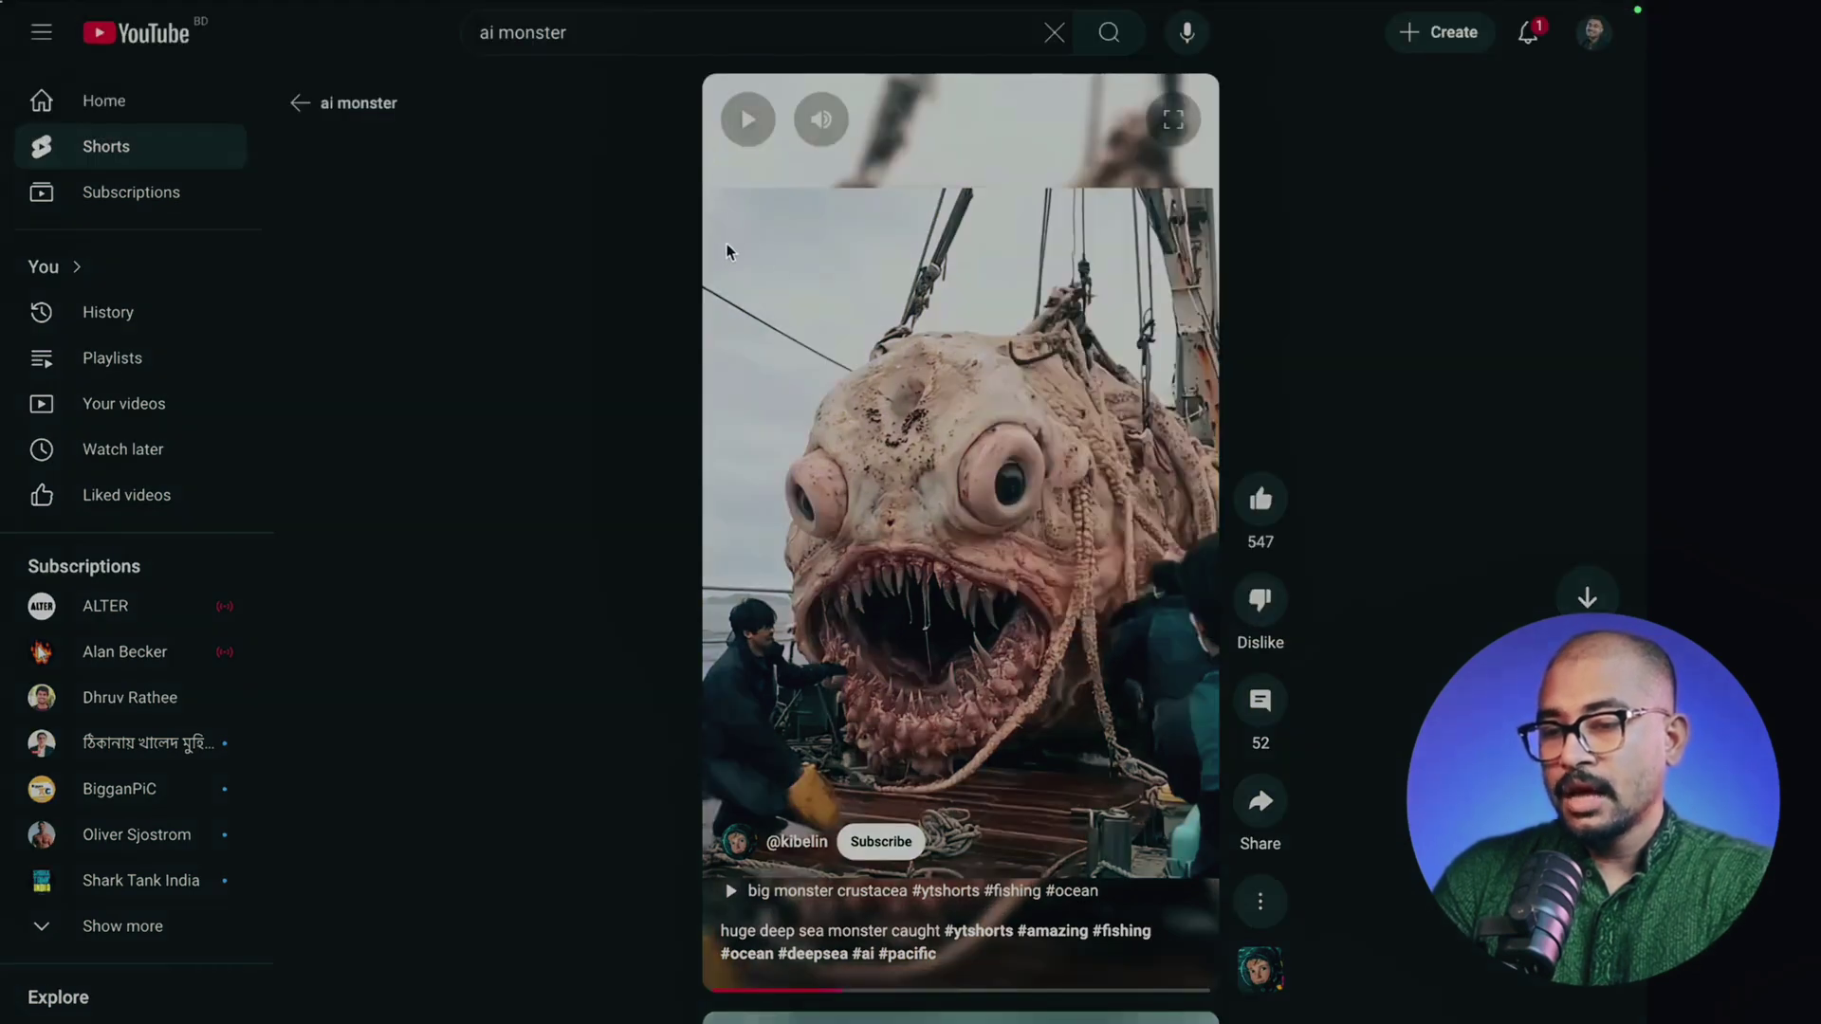
pyautogui.moveTo(709, 203)
pyautogui.mouseDown()
pyautogui.moveTo(973, 555)
pyautogui.moveTo(1187, 908)
pyautogui.moveTo(1211, 925)
pyautogui.moveTo(1218, 899)
pyautogui.mouseUp()
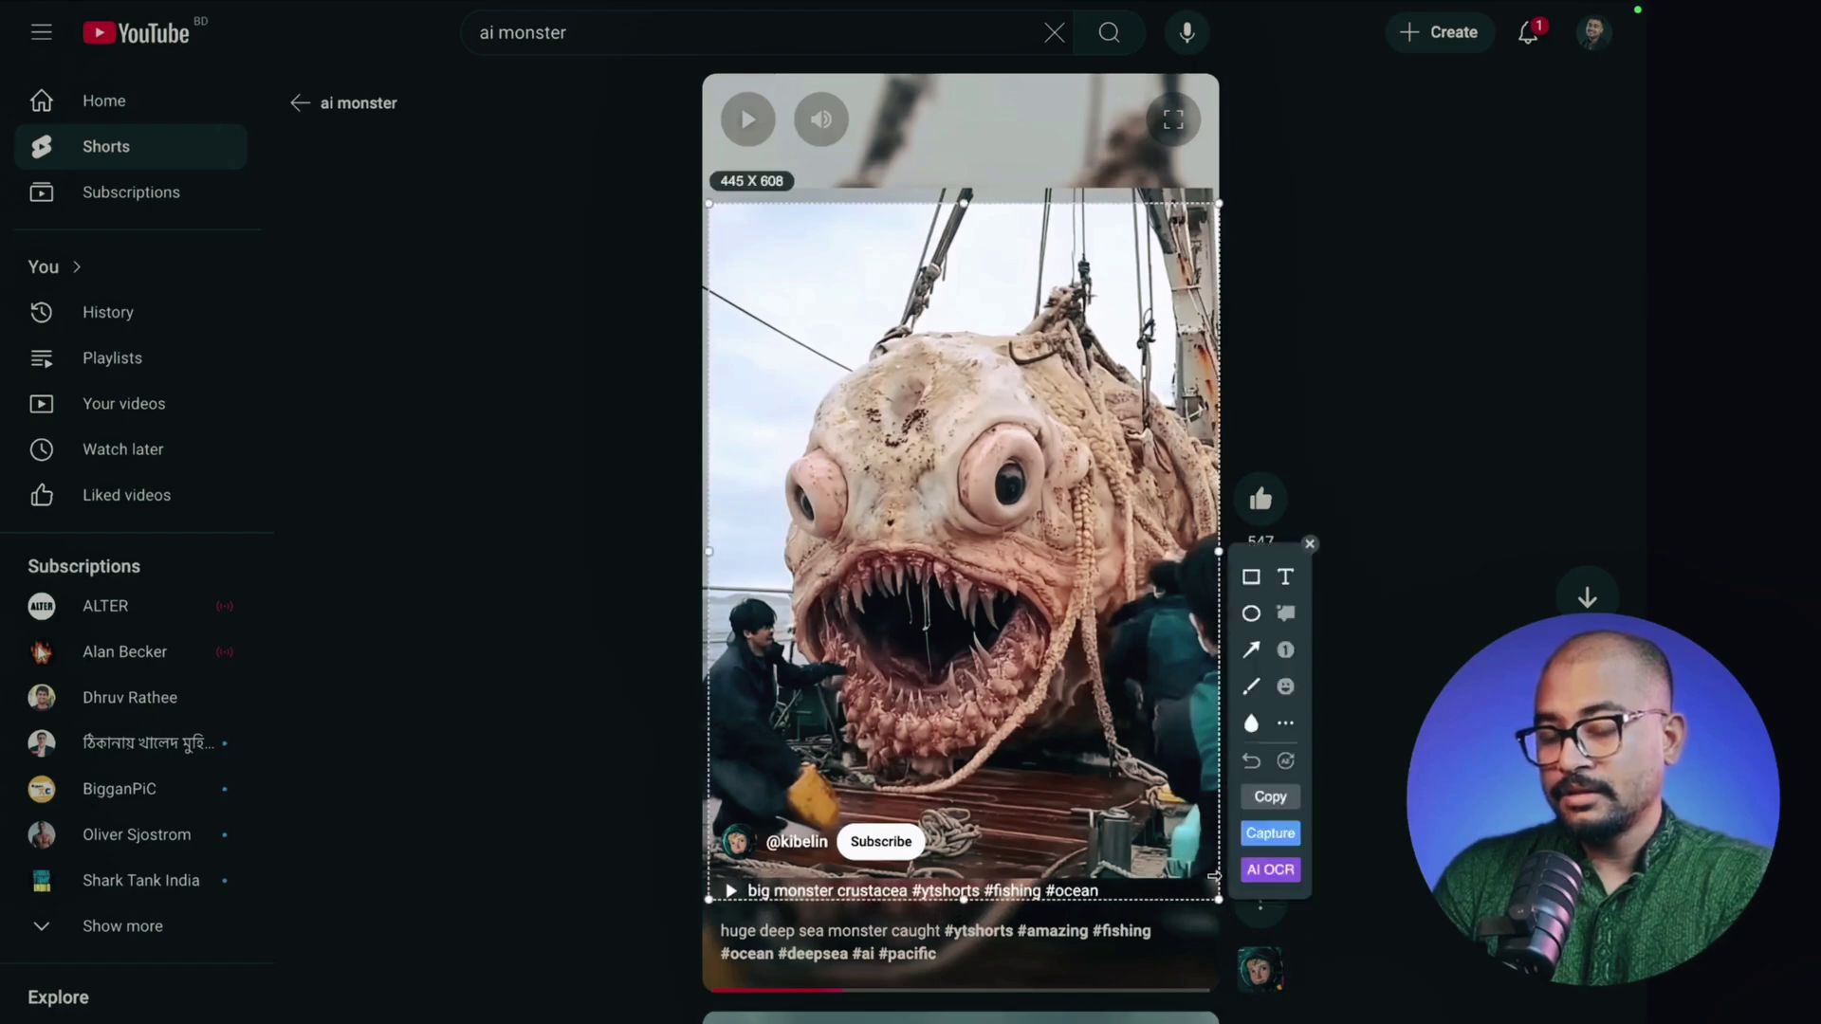
pyautogui.click(1264, 801)
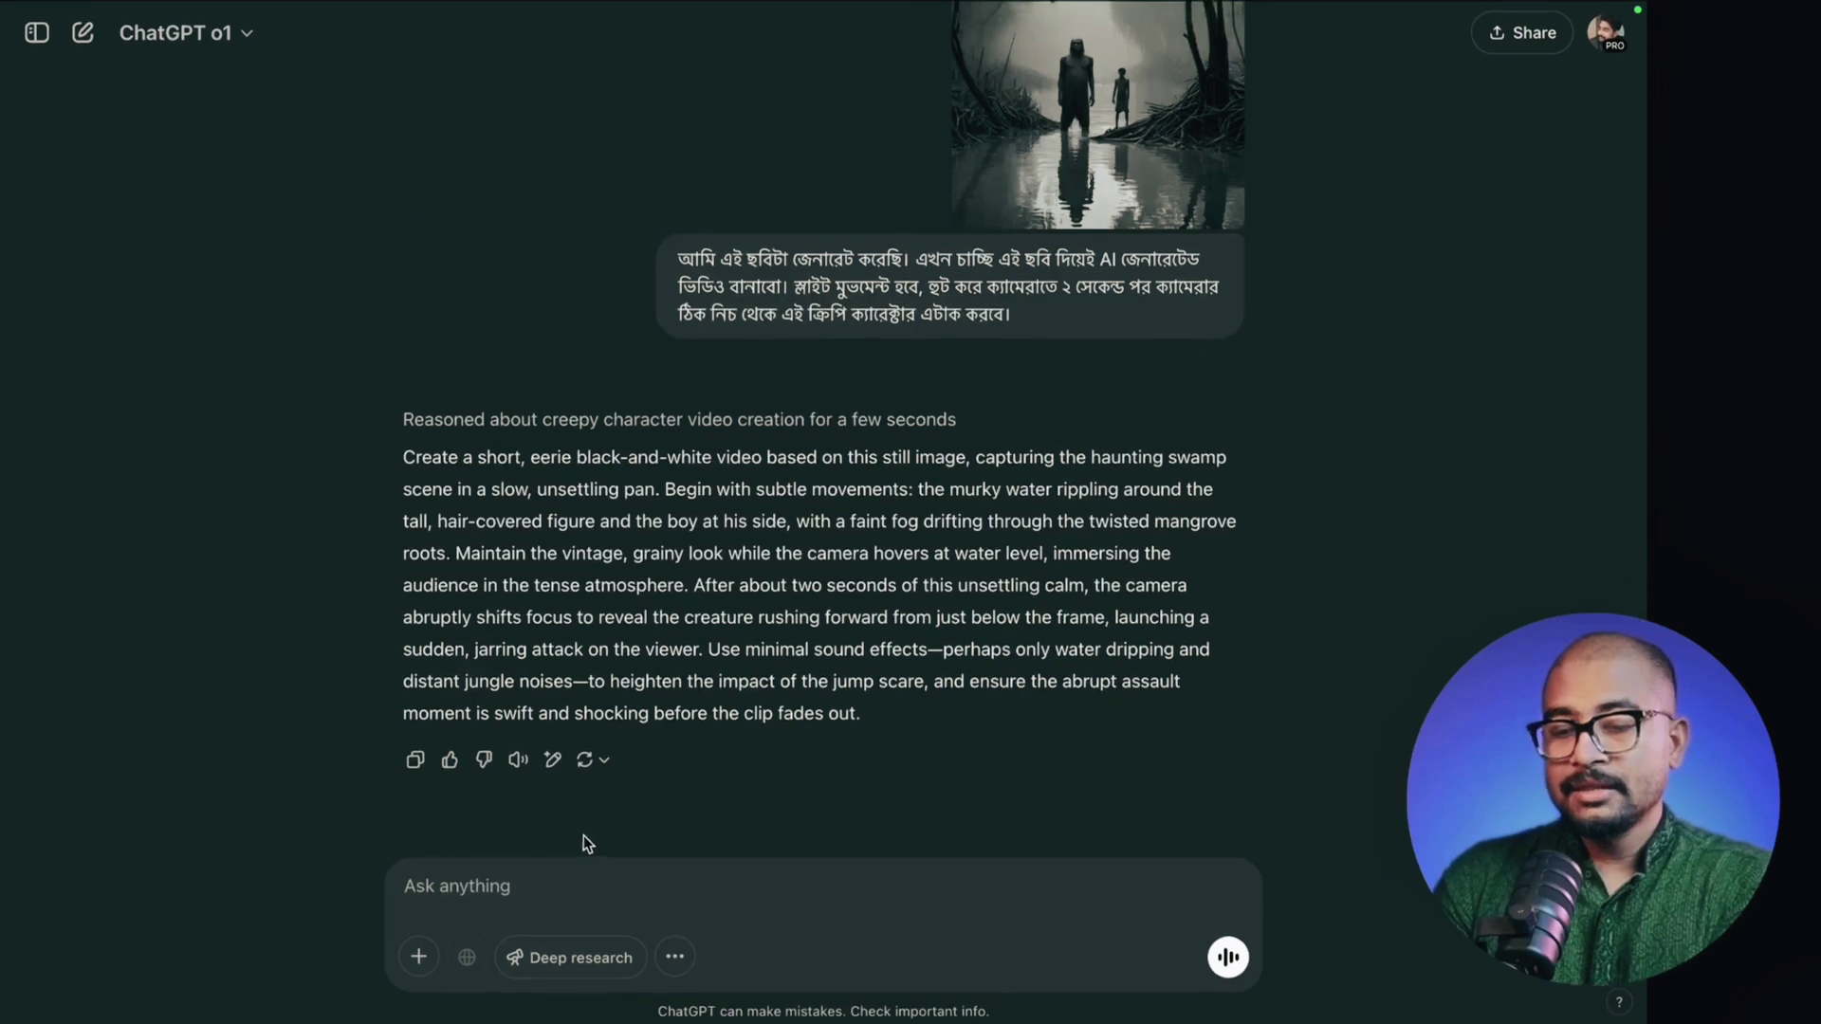
# - Paste the monster screenshot into the ChatGPT chat and send "এরকম একটা ক্রিপি মনস্টার ঢাকার কোন পরিচিত এড়িয়াতে আছে এরকম একটা ইমেইজ আমি AI দিয়ে বানাতে চাচ্ছি।"
pyautogui.press('super+v')
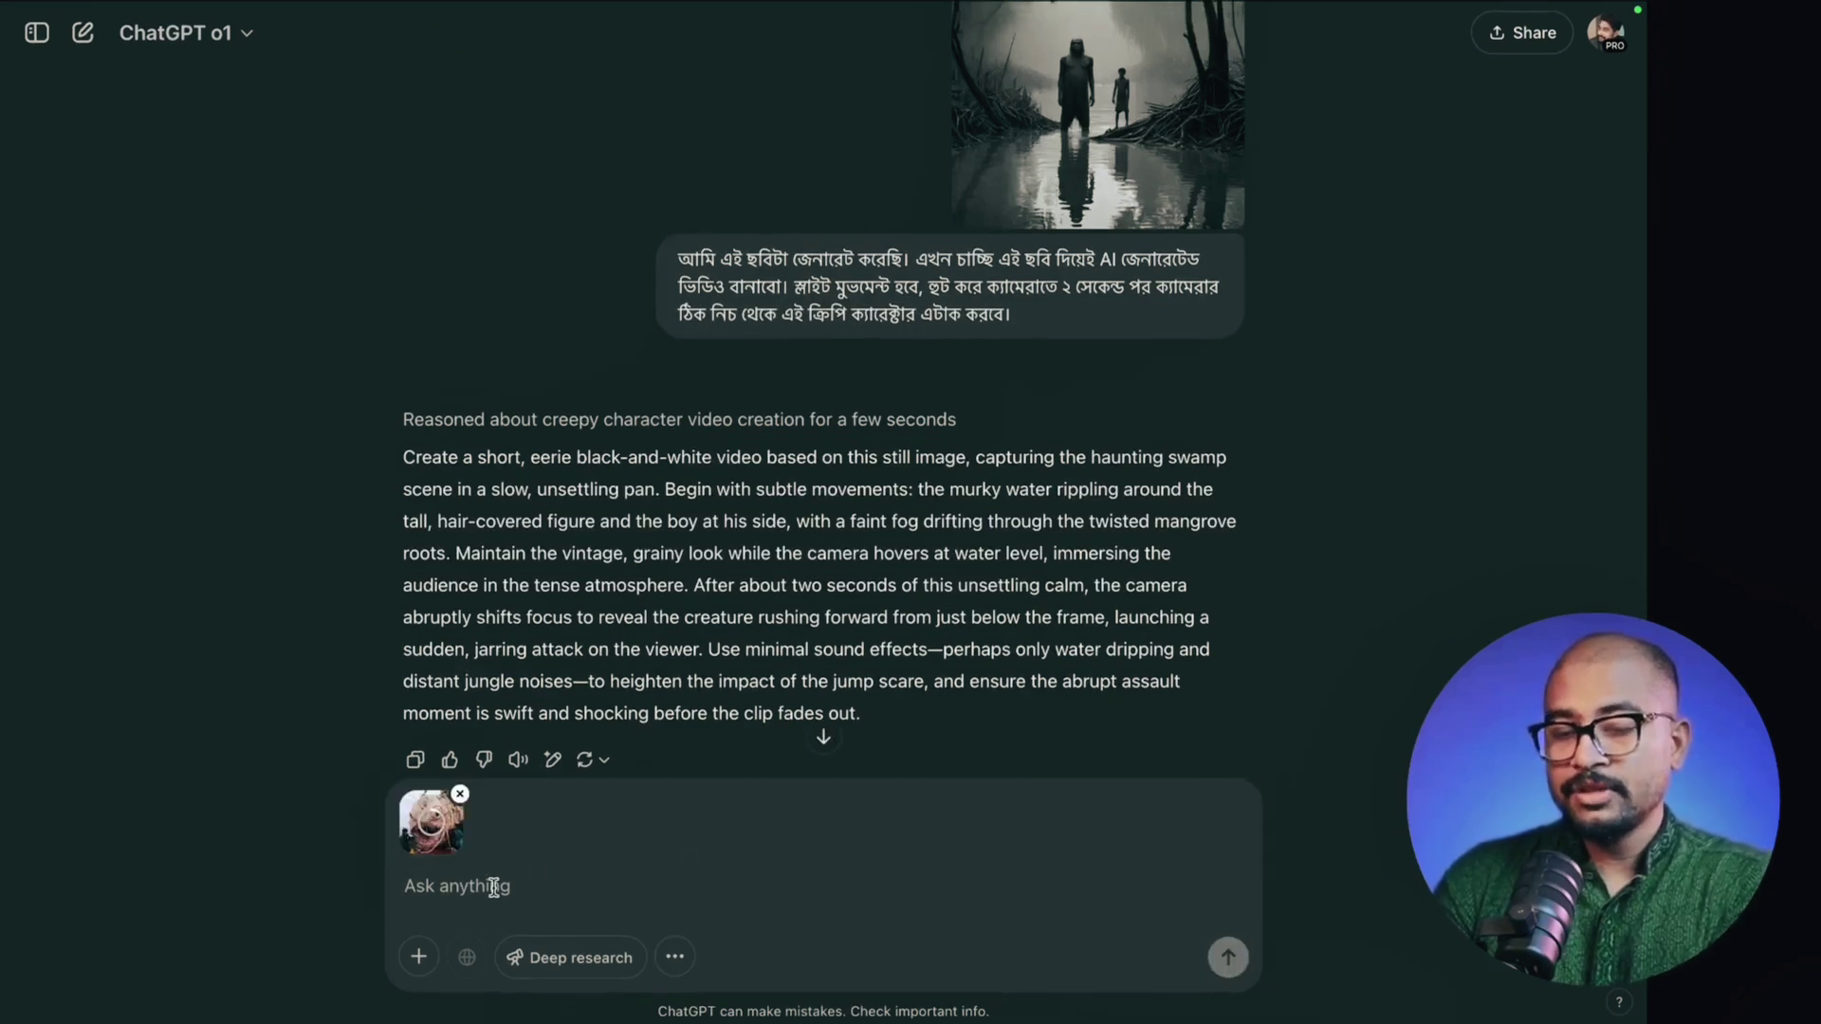
pyautogui.write('e')
pyautogui.write('এরকম এ')
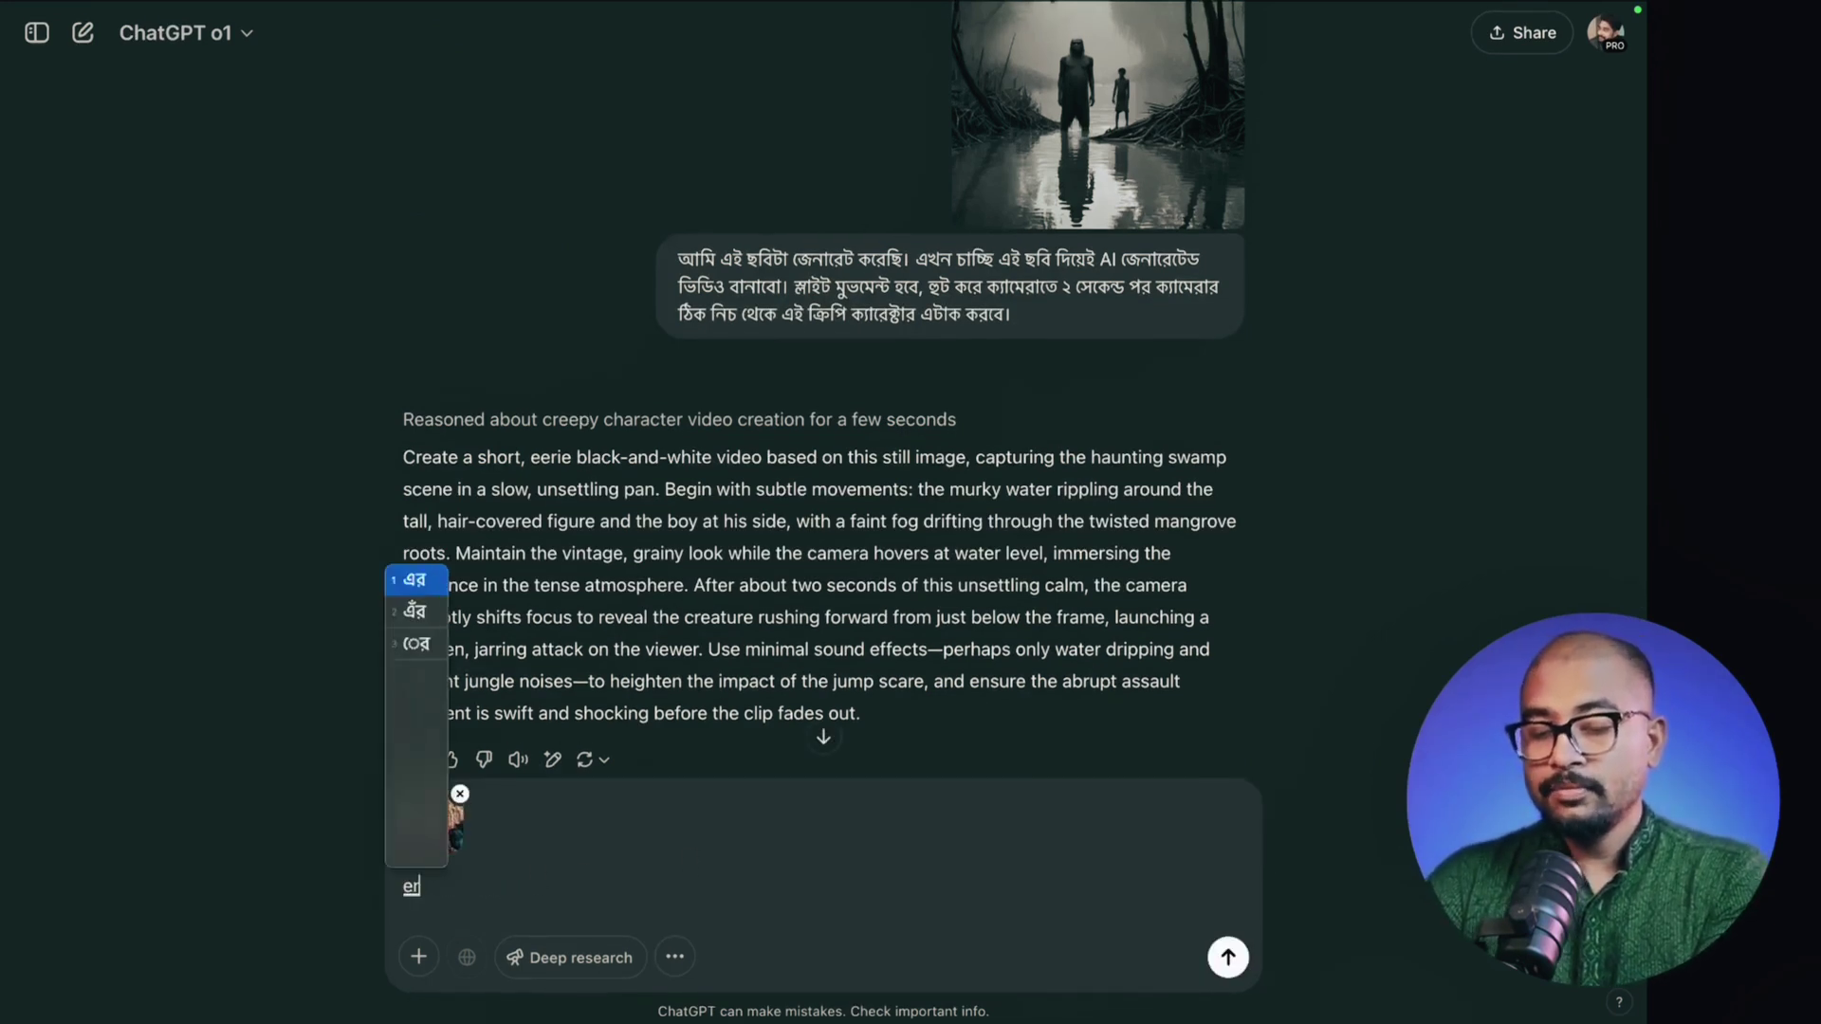
pyautogui.write('কটা kripi')
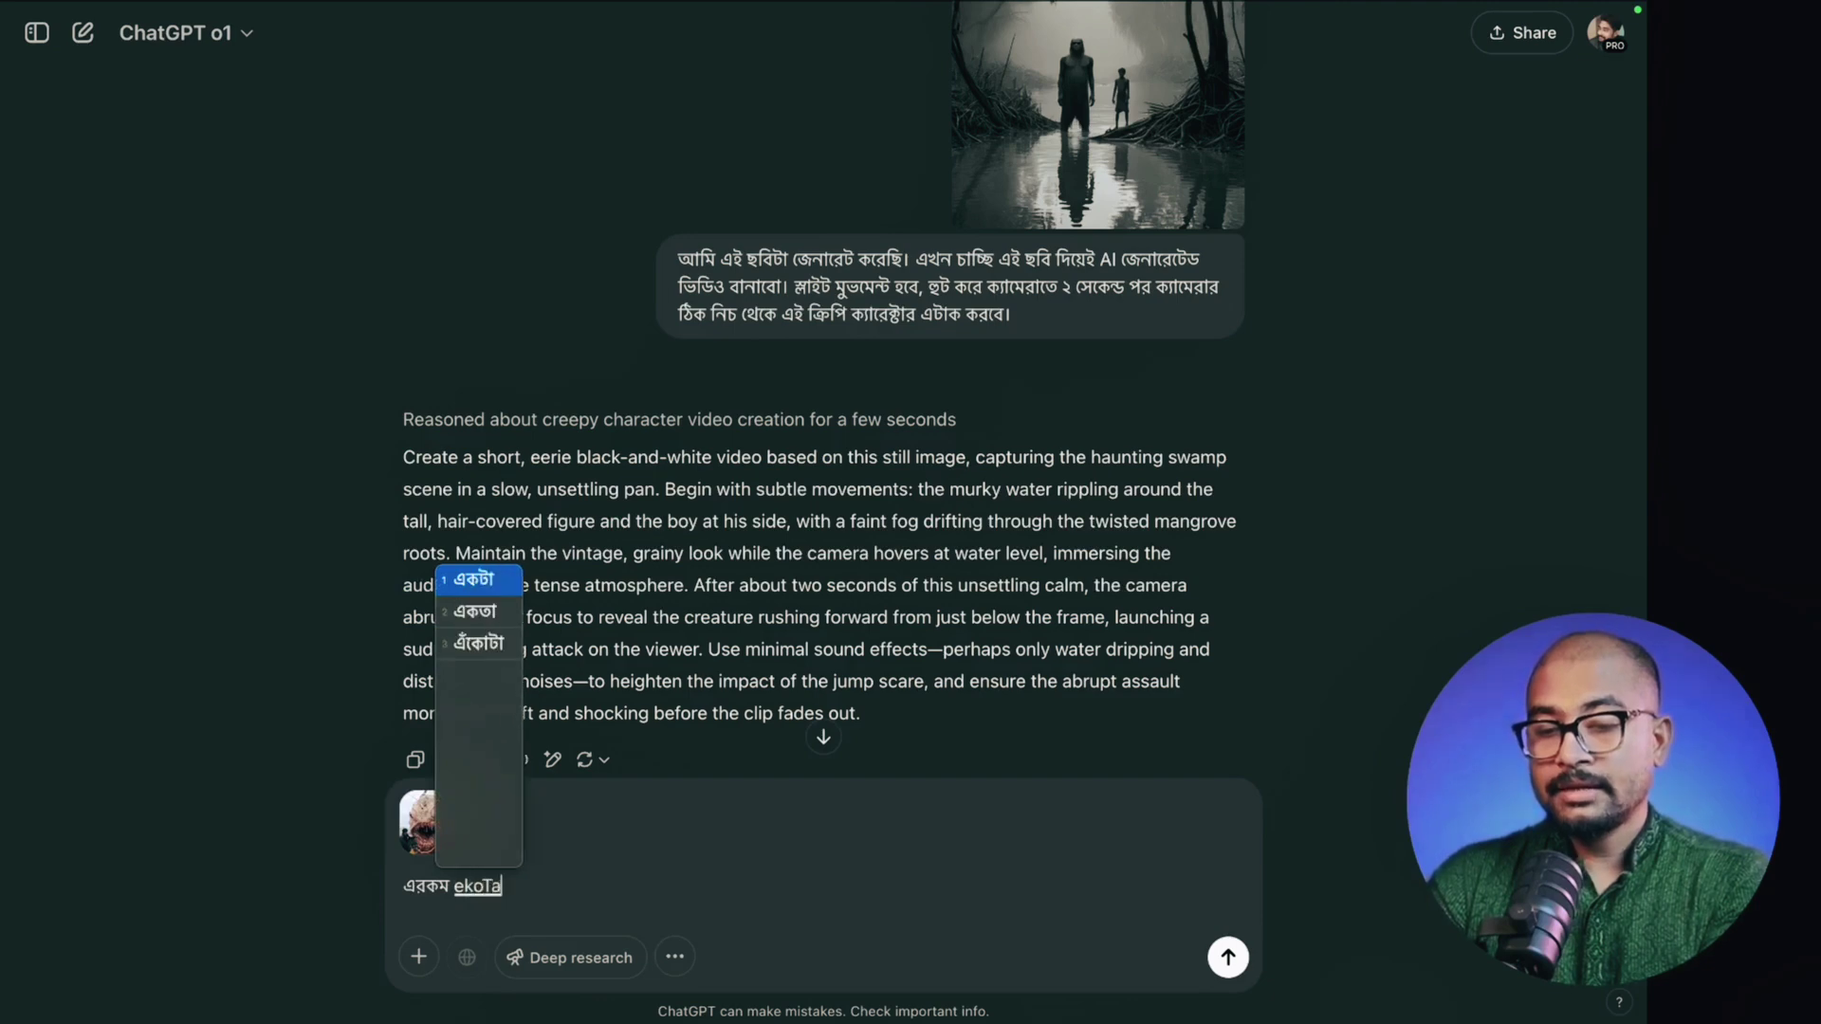
pyautogui.write(' monso')
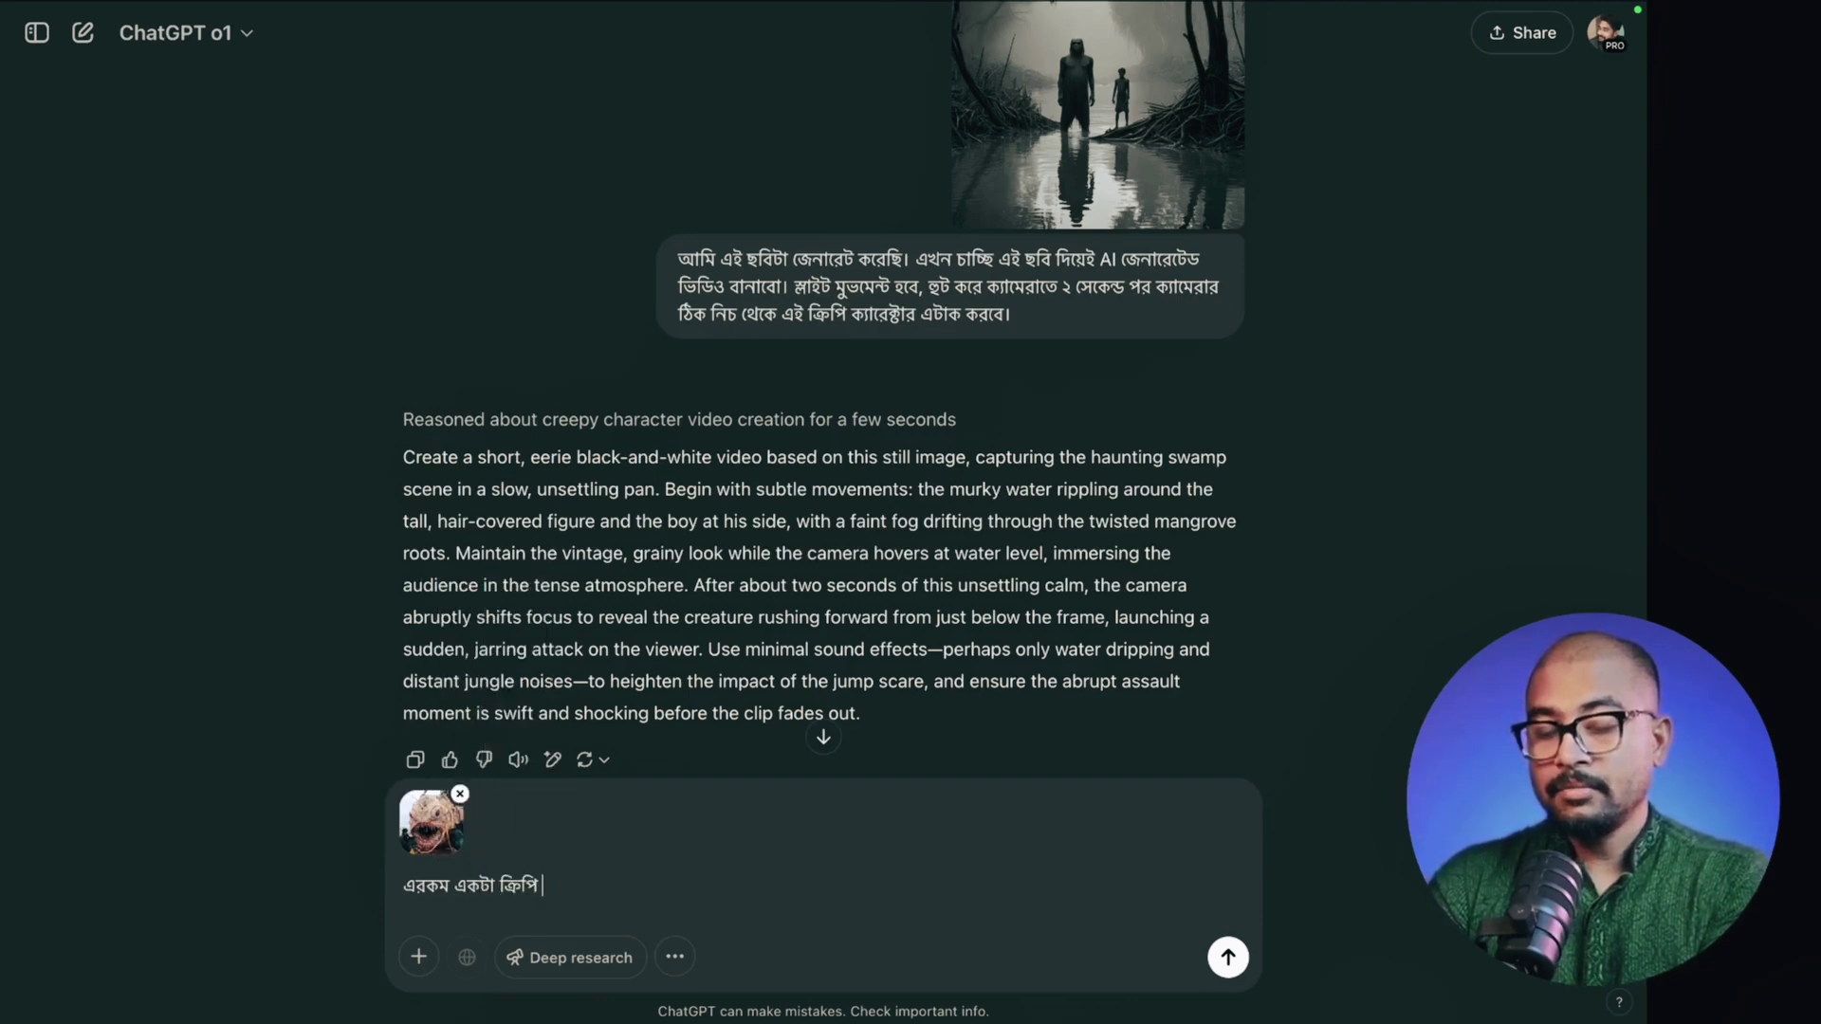
pyautogui.write('tar D')
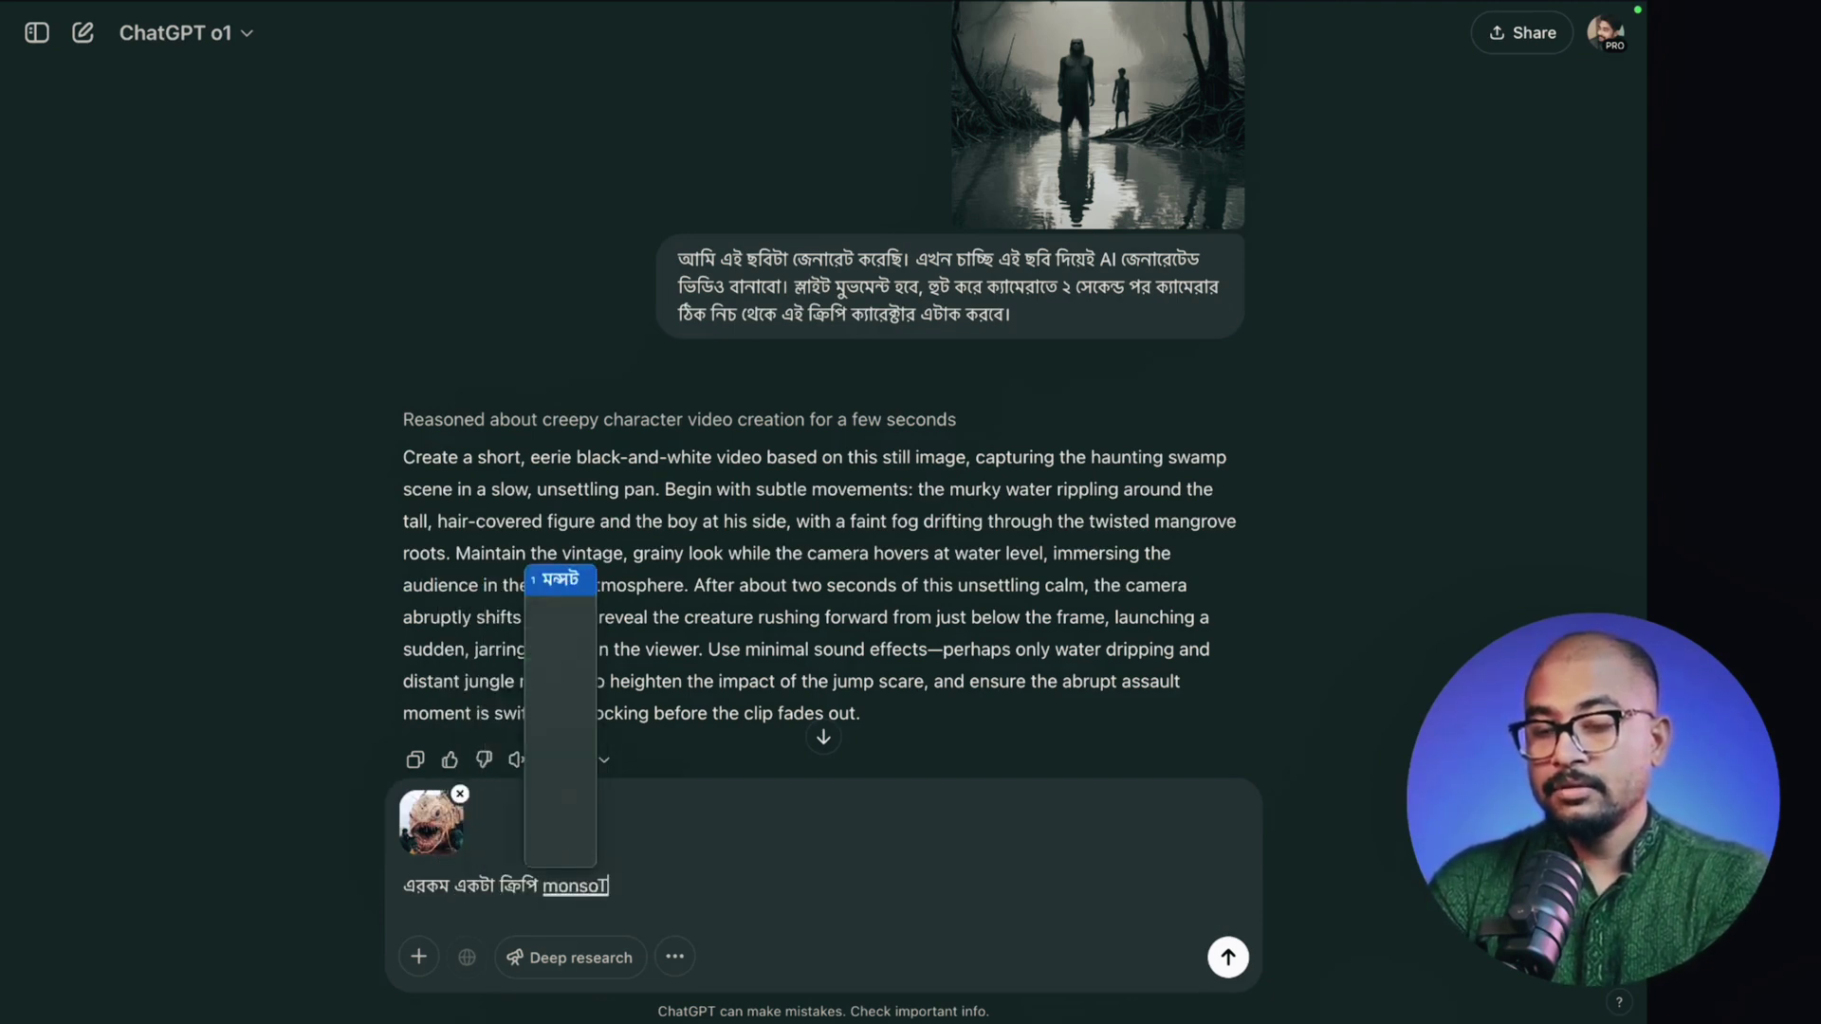
pyautogui.write('hakar ')
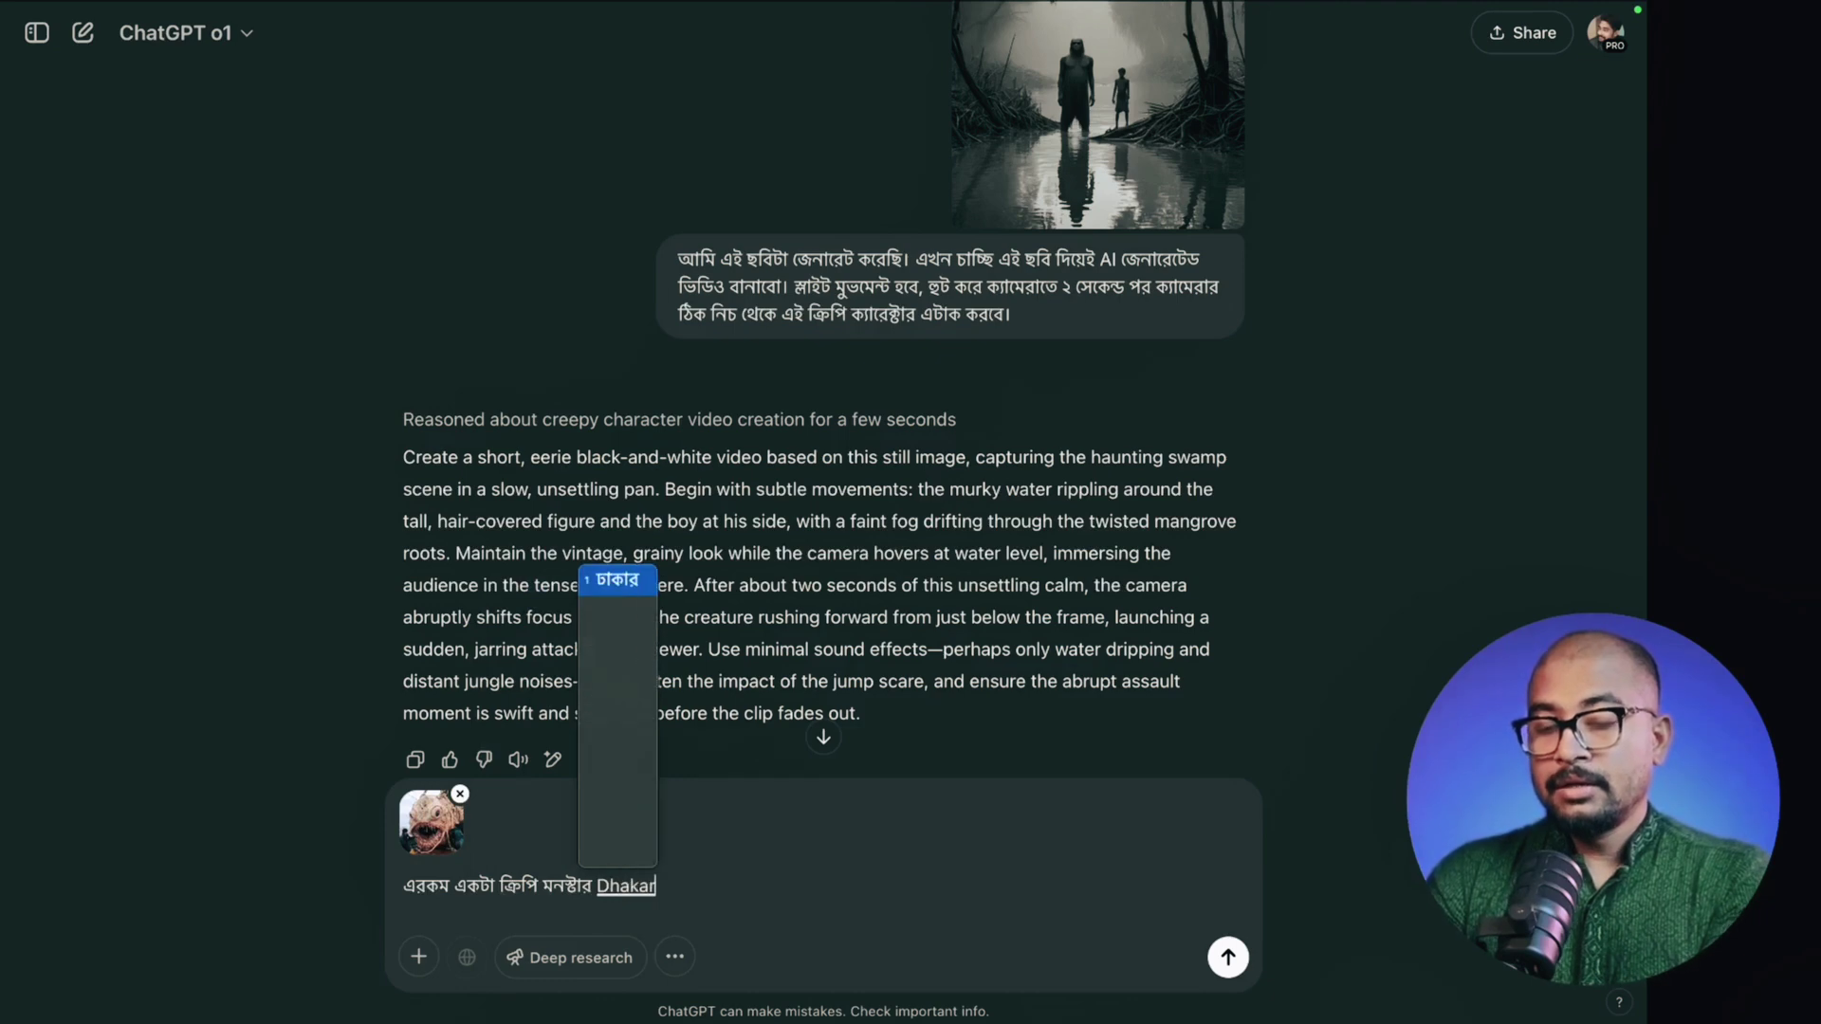
pyautogui.write('kon eD')
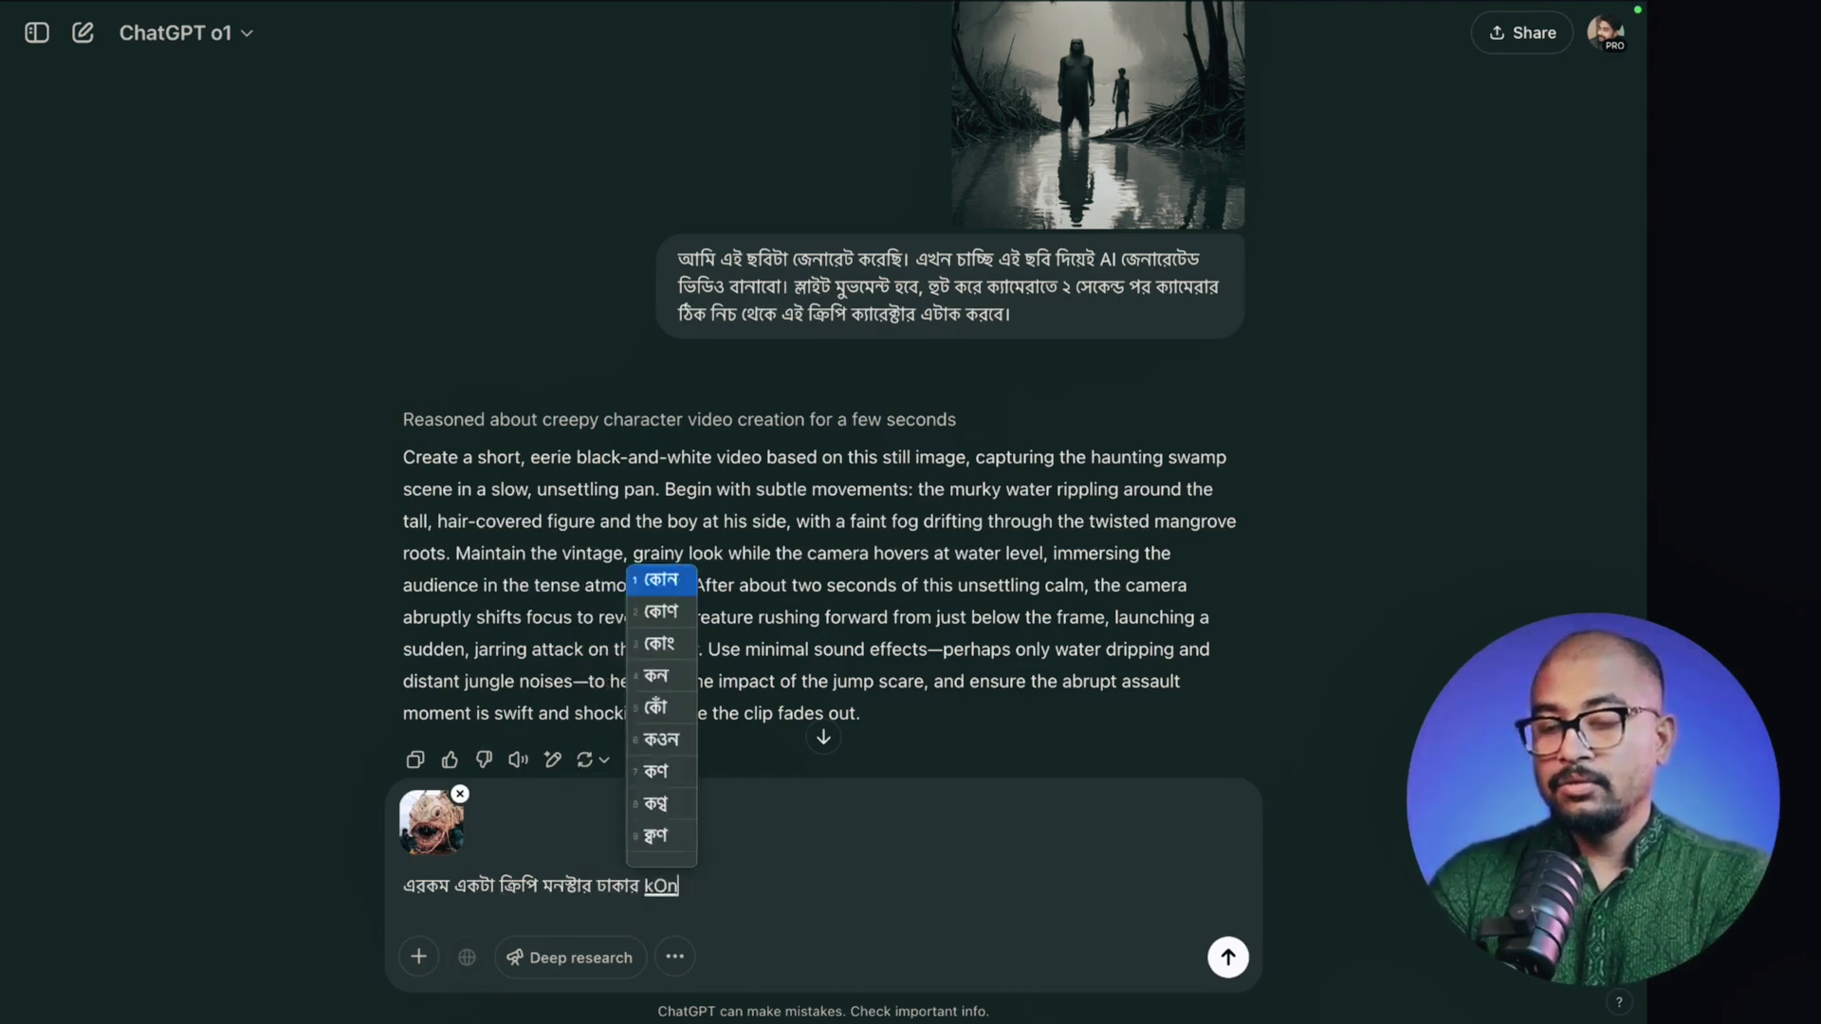
pyautogui.press('BackSpace')
pyautogui.press('BackSpace')
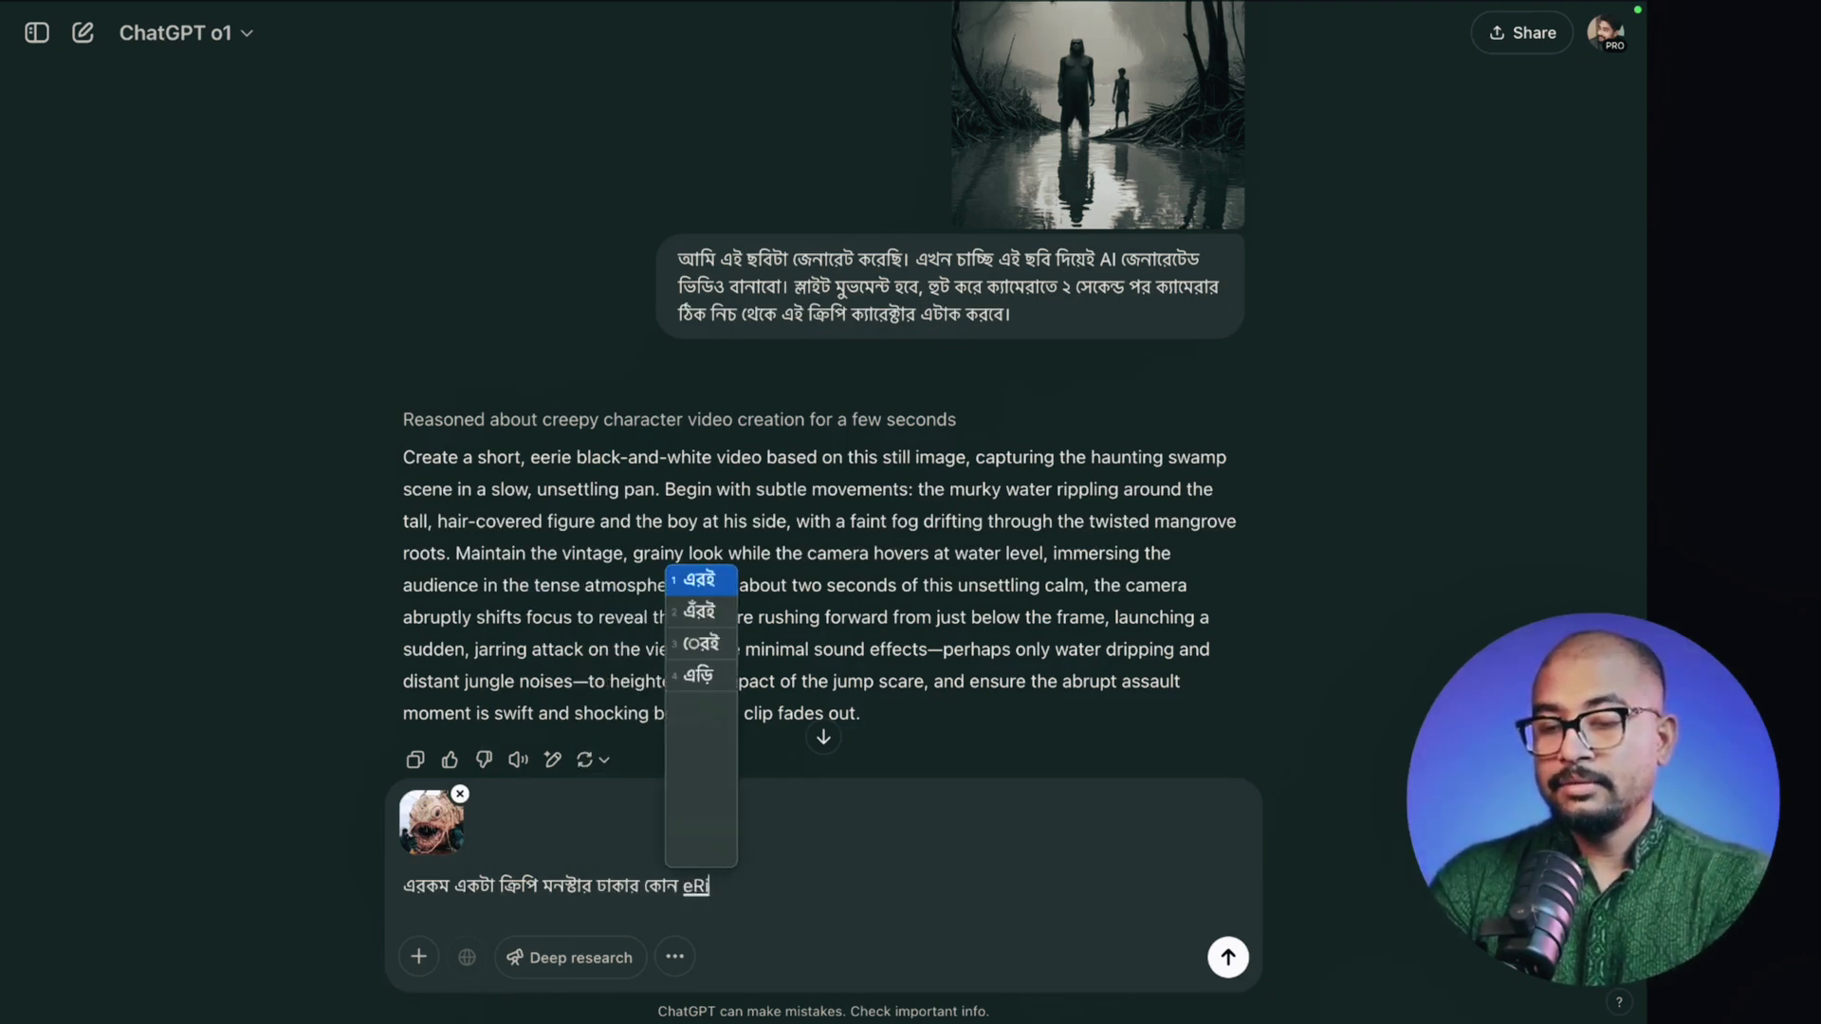
pyautogui.write('pori')
pyautogui.write('chit eRiyat')
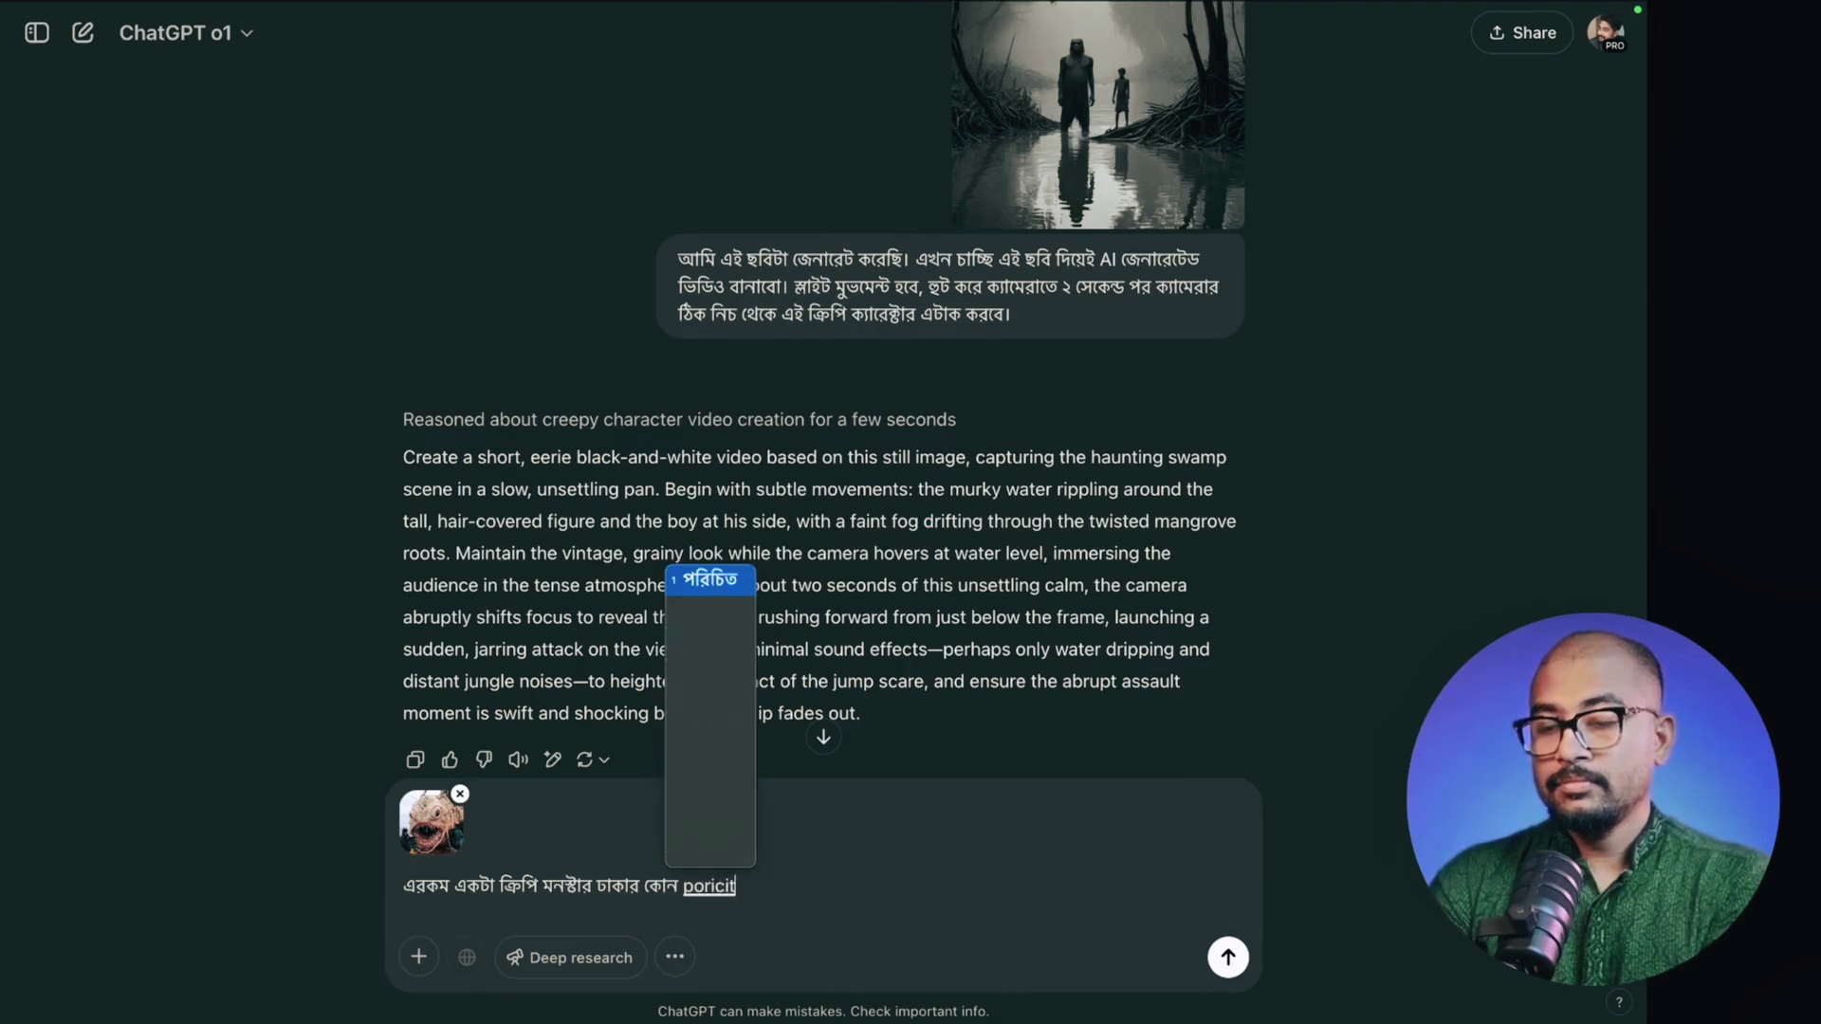
pyautogui.write('e ache erokom ')
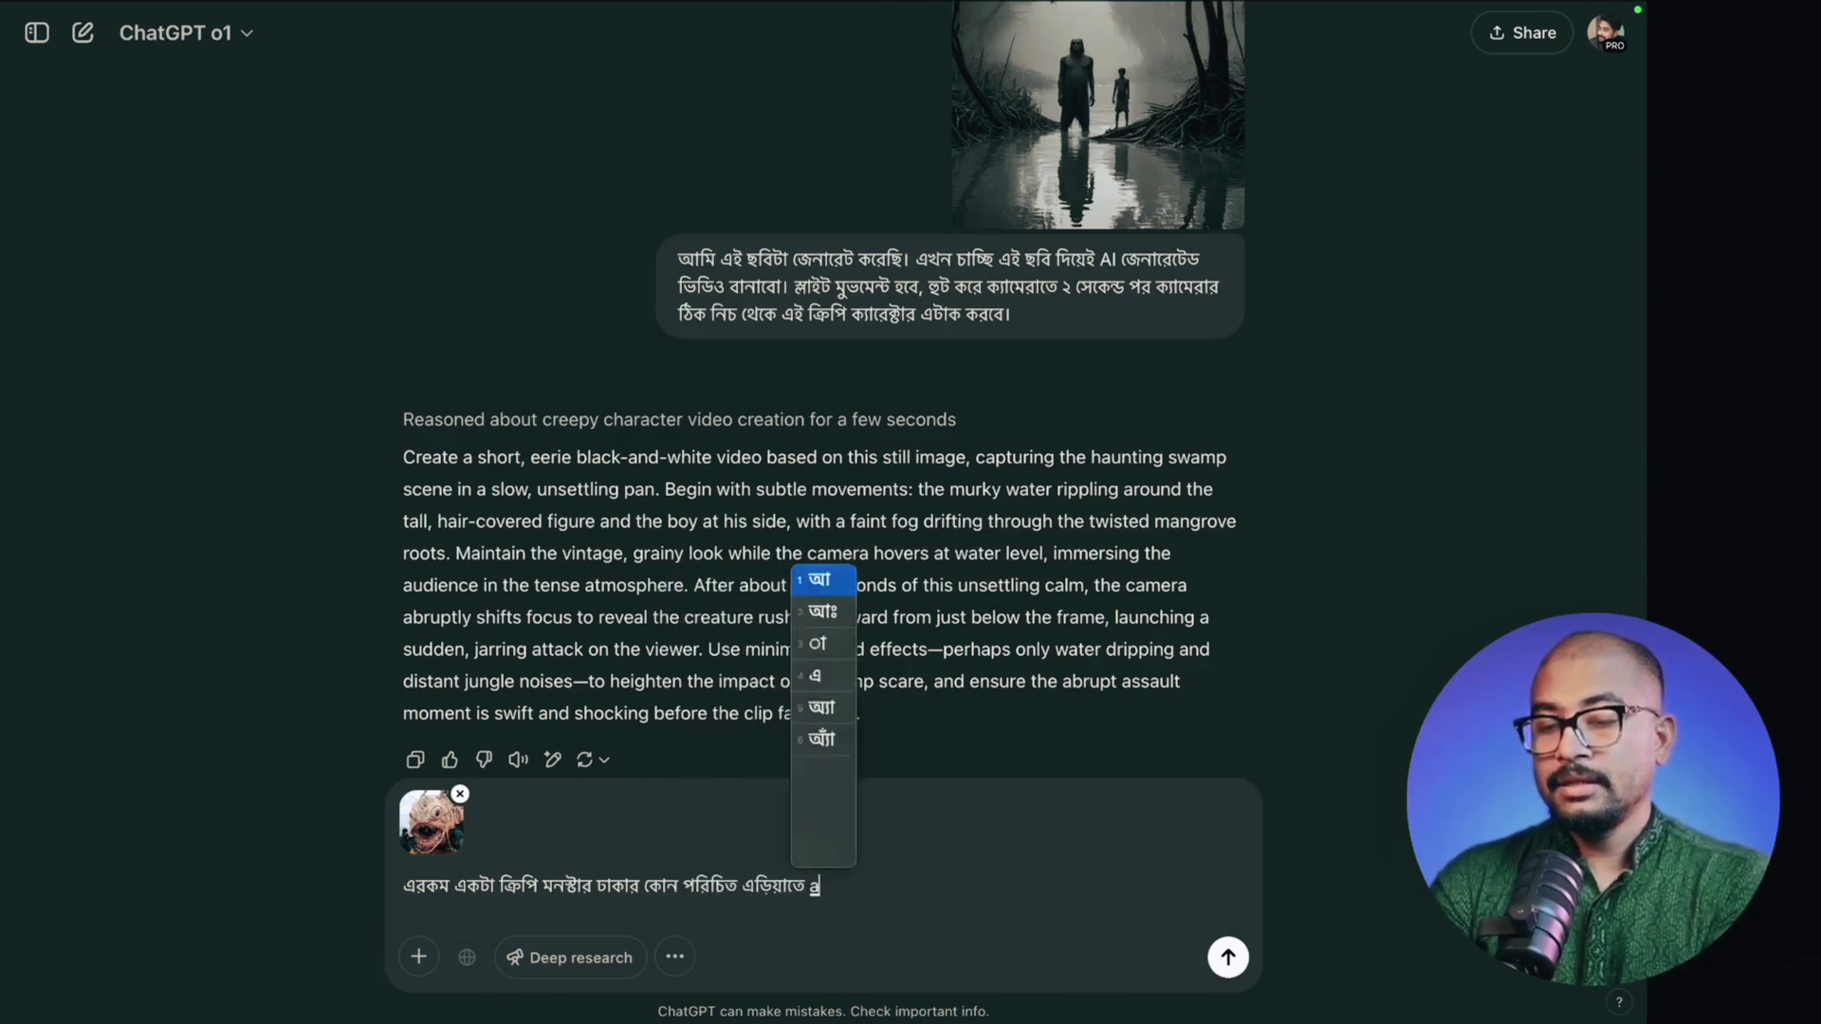
pyautogui.write('ekta imeij am')
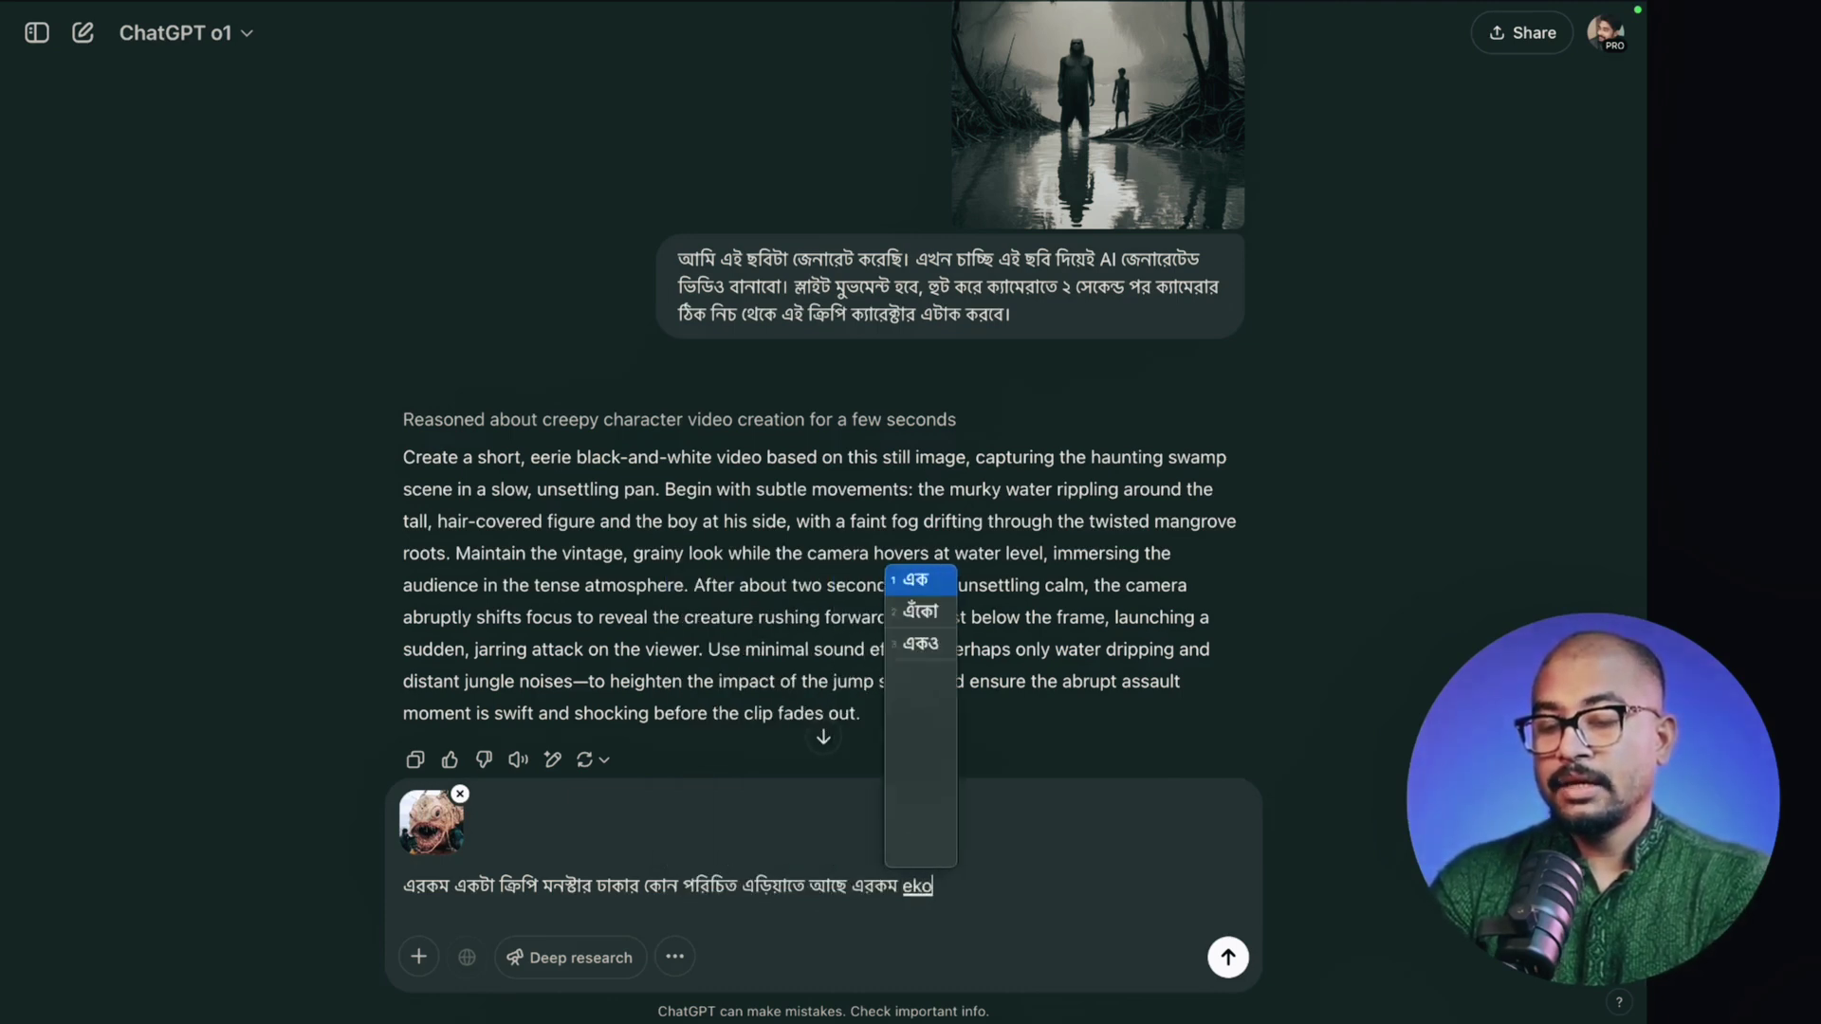
pyautogui.write('i ')
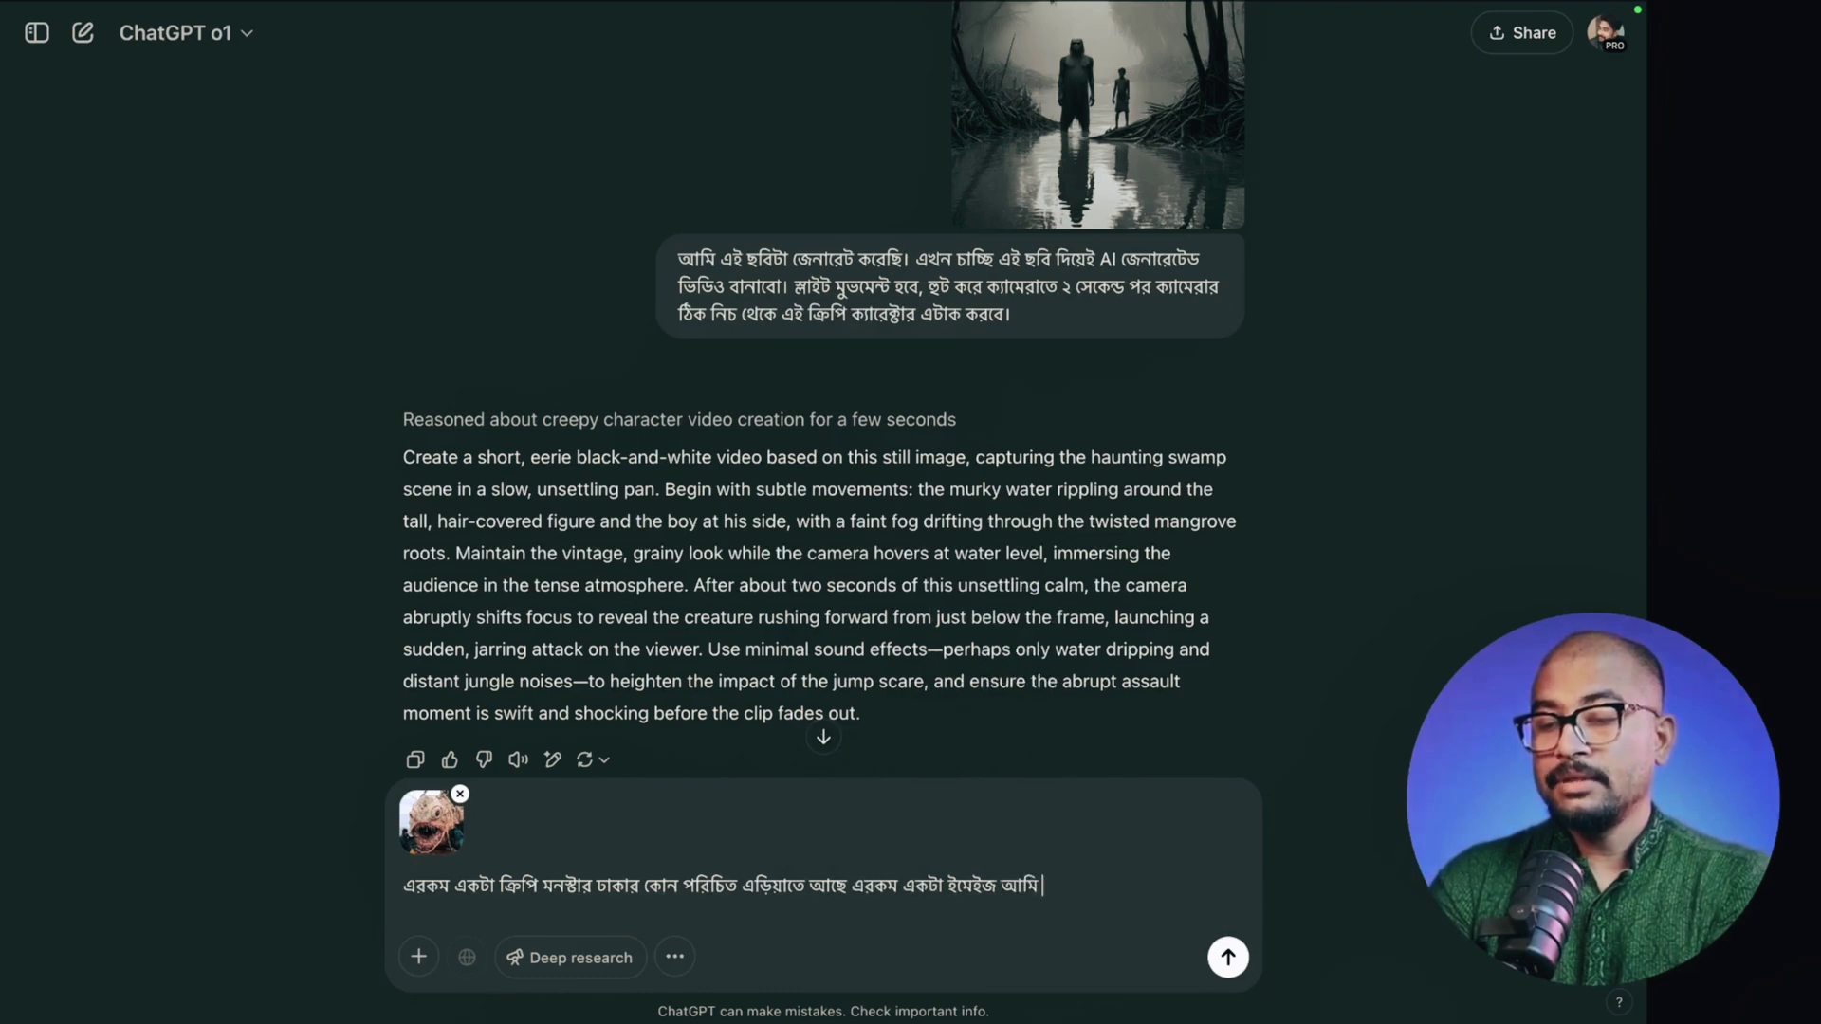
pyautogui.write('AI diye bana')
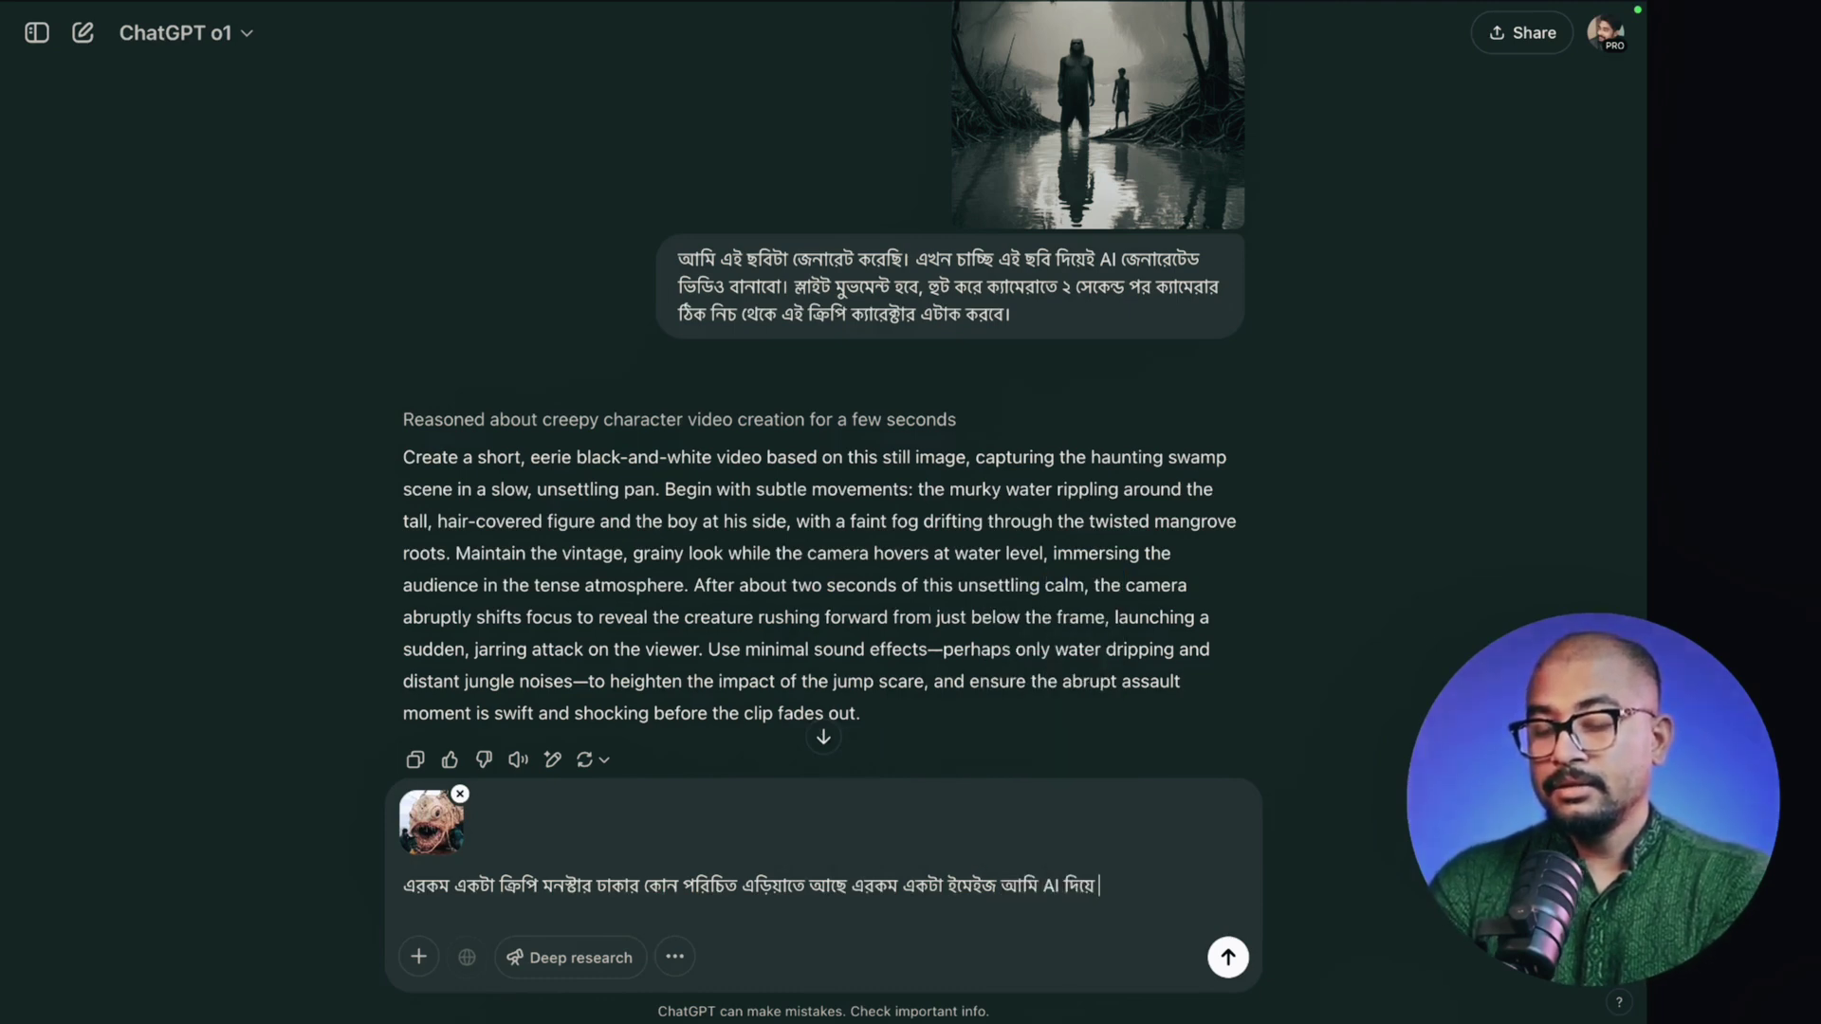
pyautogui.write('te chacchi.')
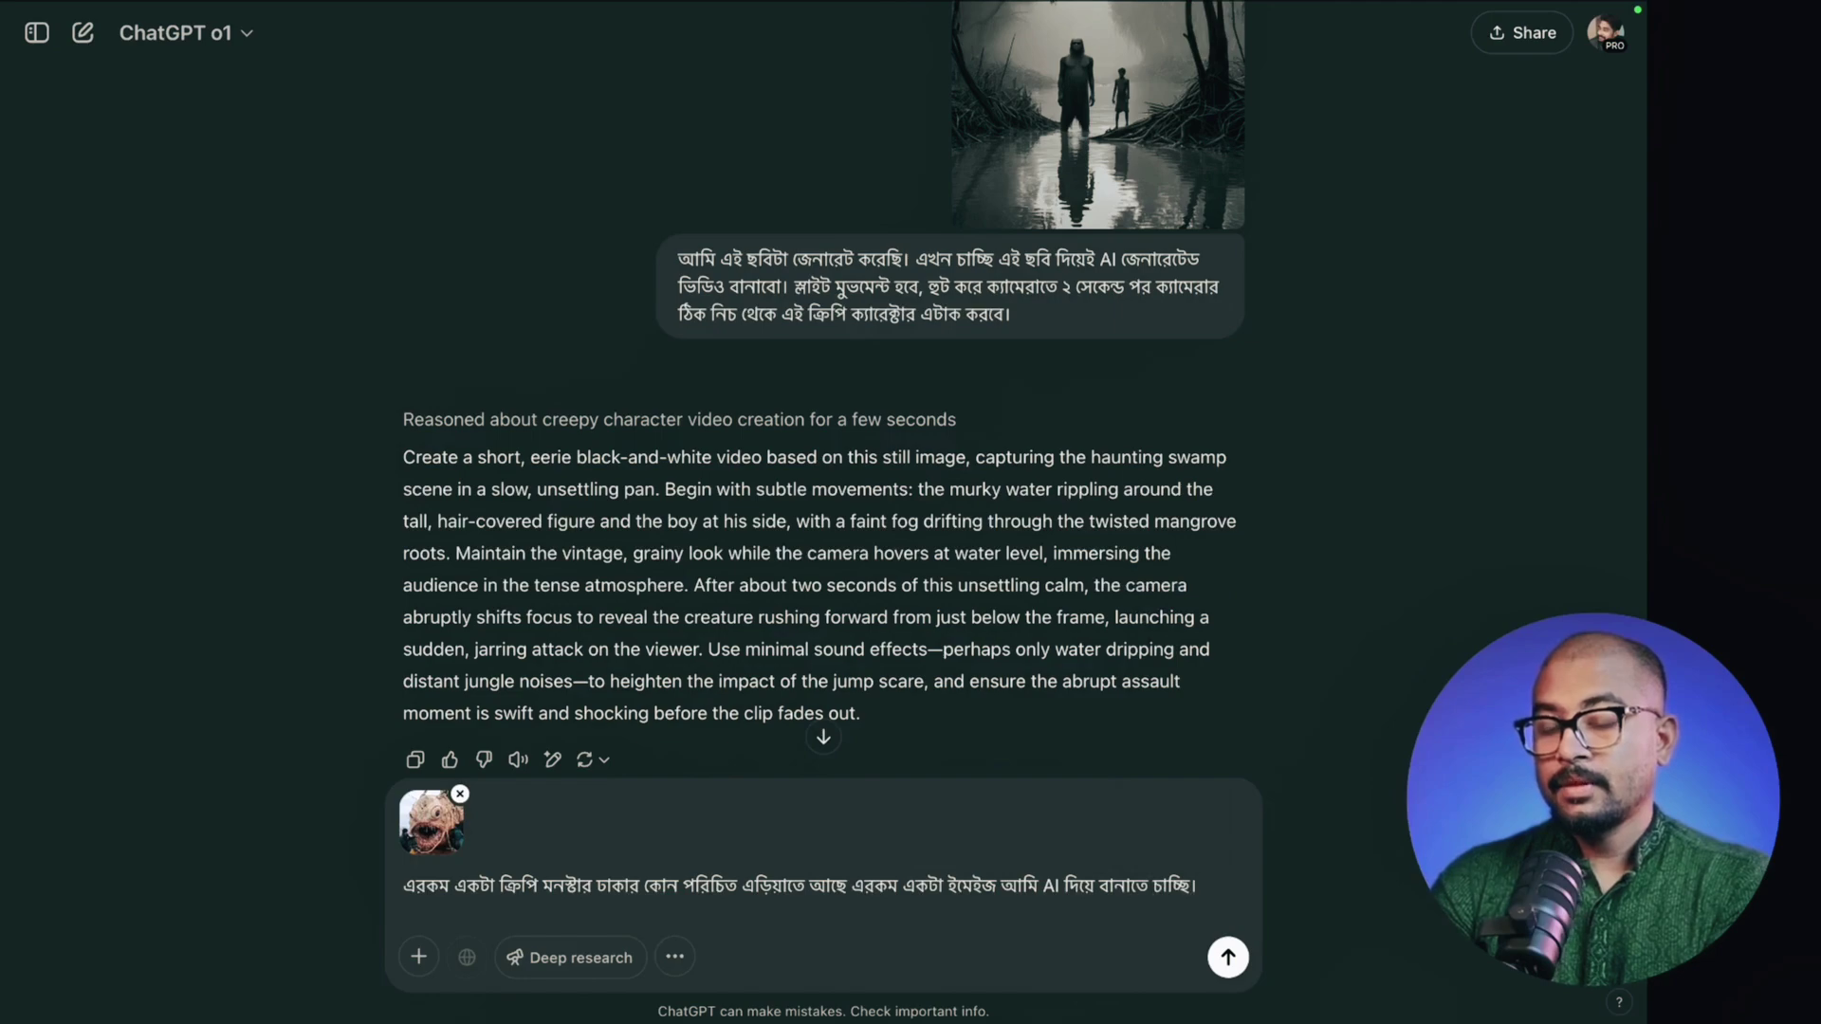
pyautogui.press('Return')
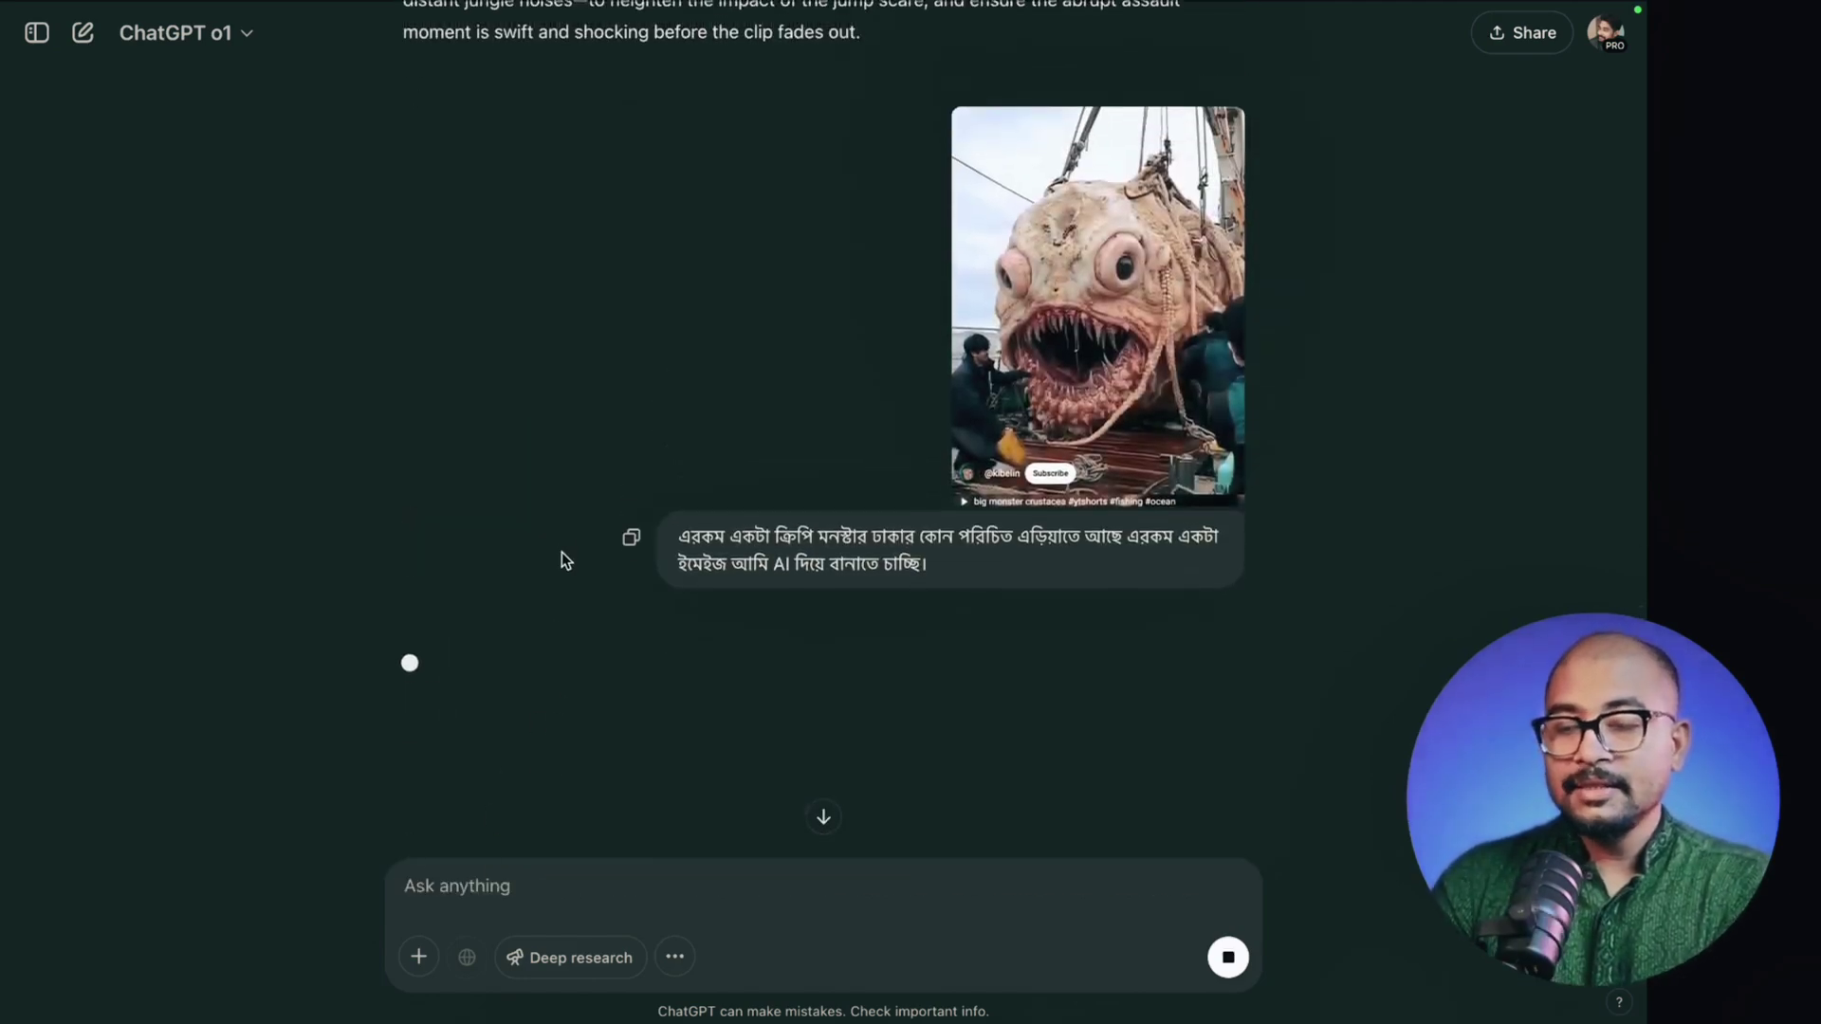
# - Look back through the conversation for the earlier Bengali request about the snake video
pyautogui.scroll(10, 549, 501)
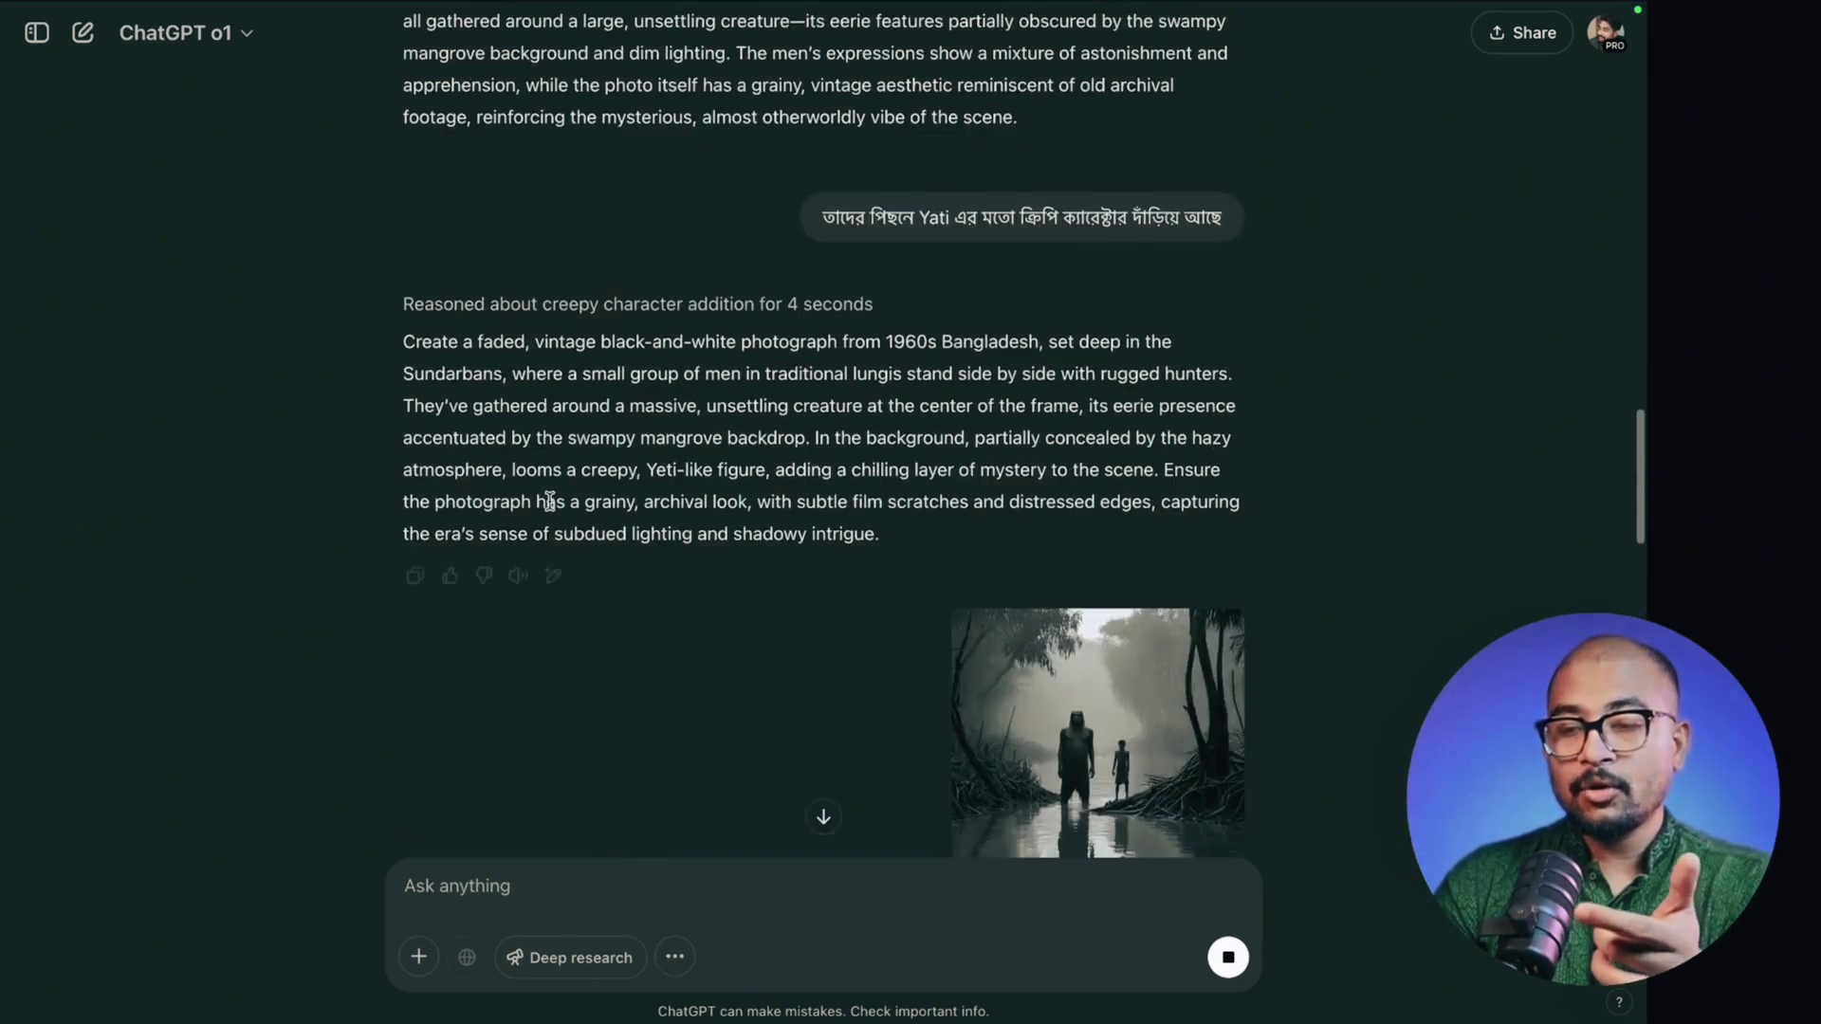
pyautogui.scroll(15, 549, 500)
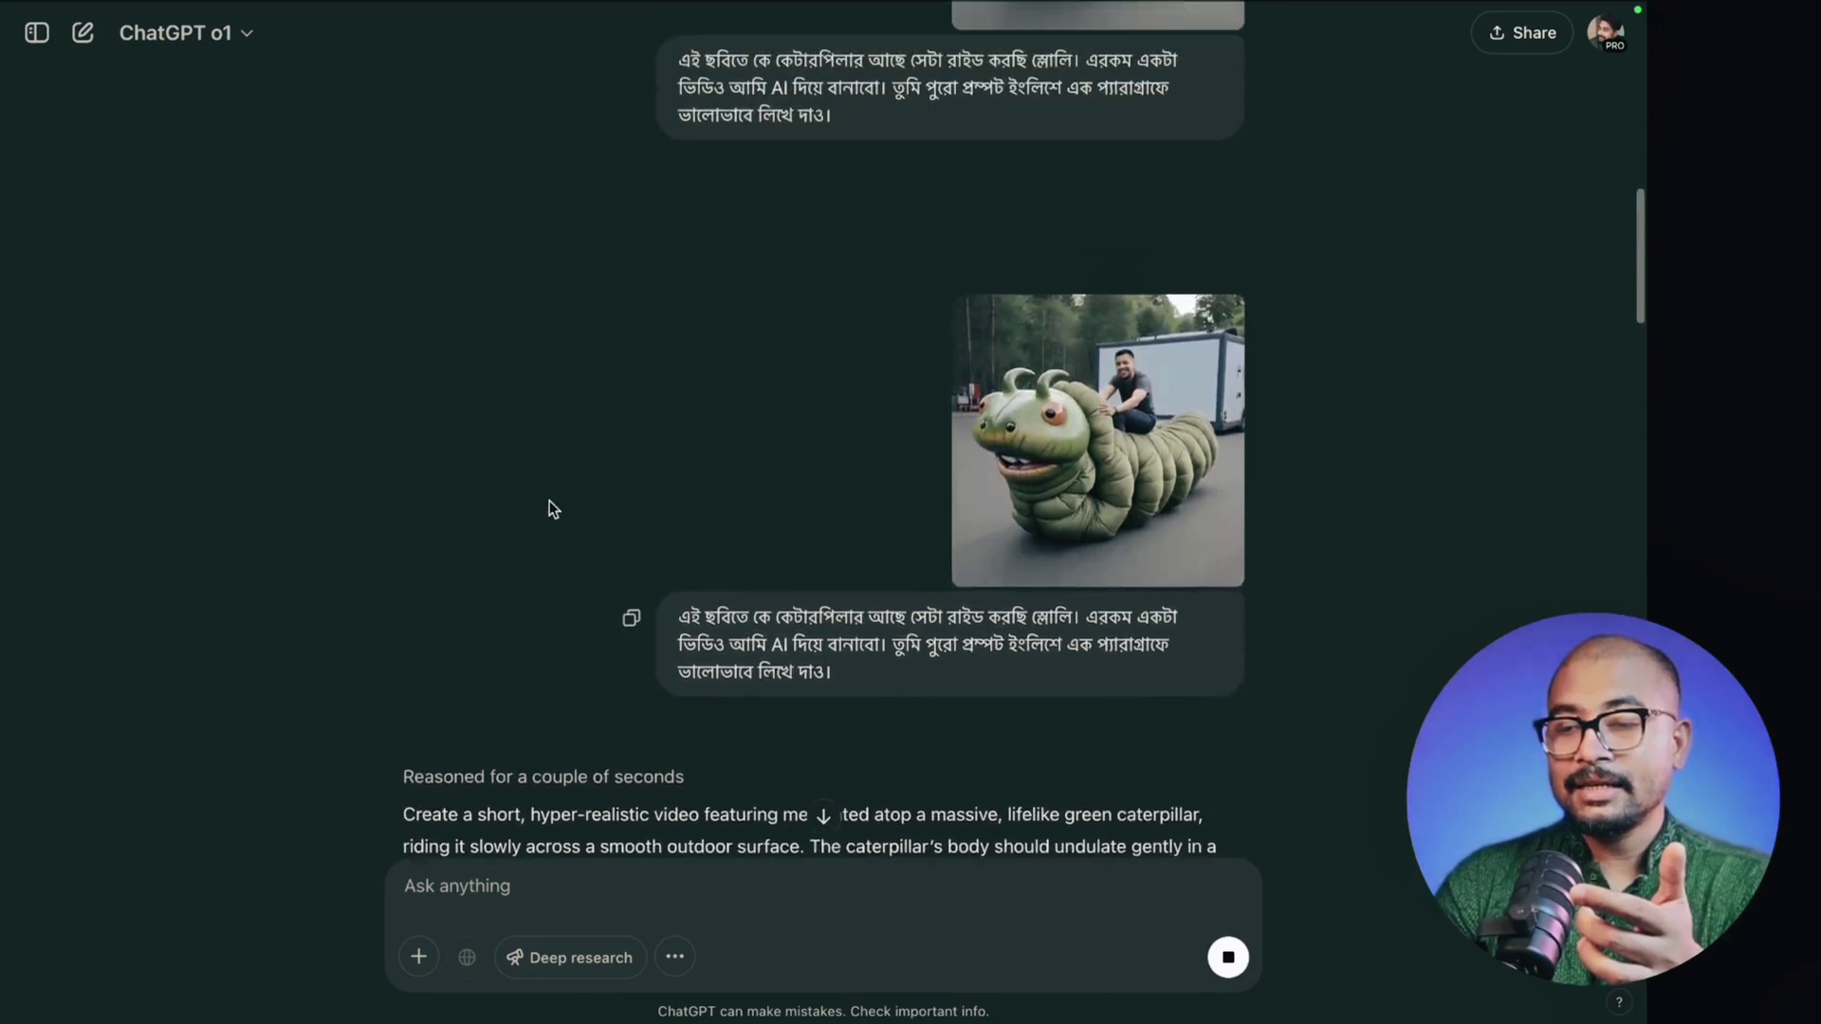
pyautogui.scroll(10, 549, 501)
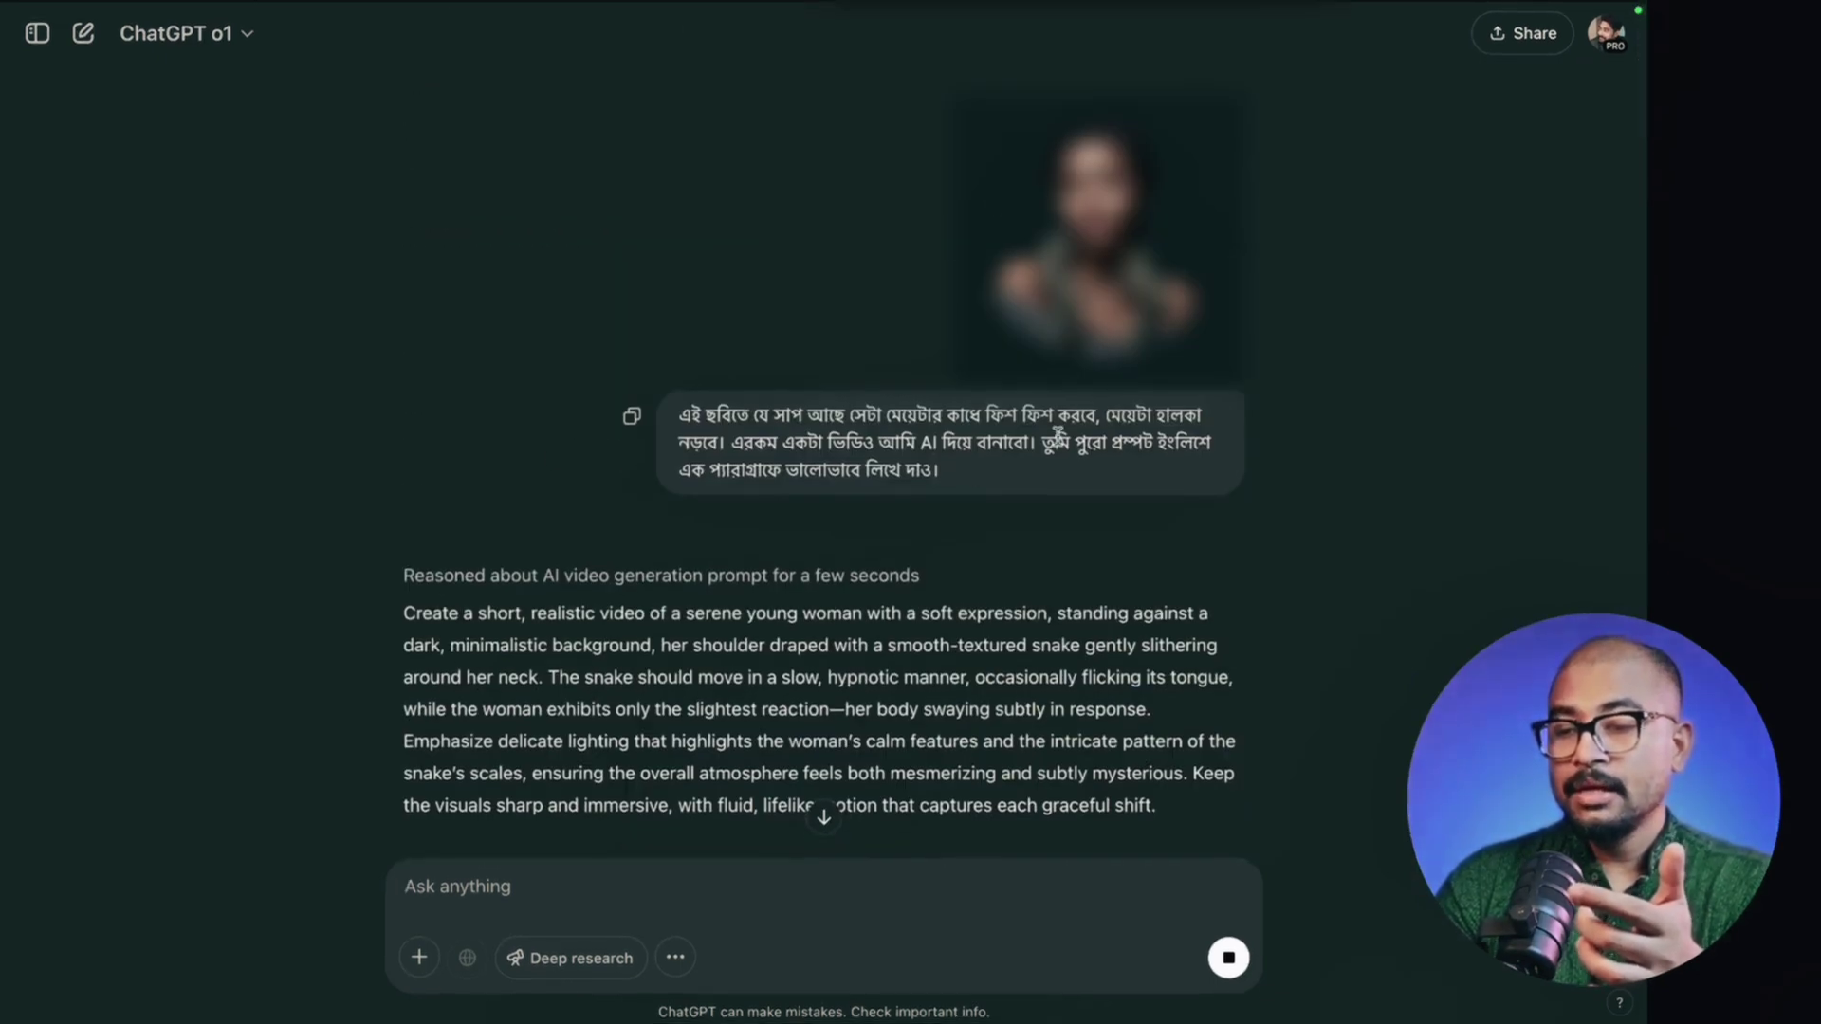
# - Highlight the one-paragraph English prompt instruction in the snake request, then read the new monster prompt, marking its National Parliament building example
pyautogui.moveTo(1041, 443); pyautogui.dragTo(1125, 477)
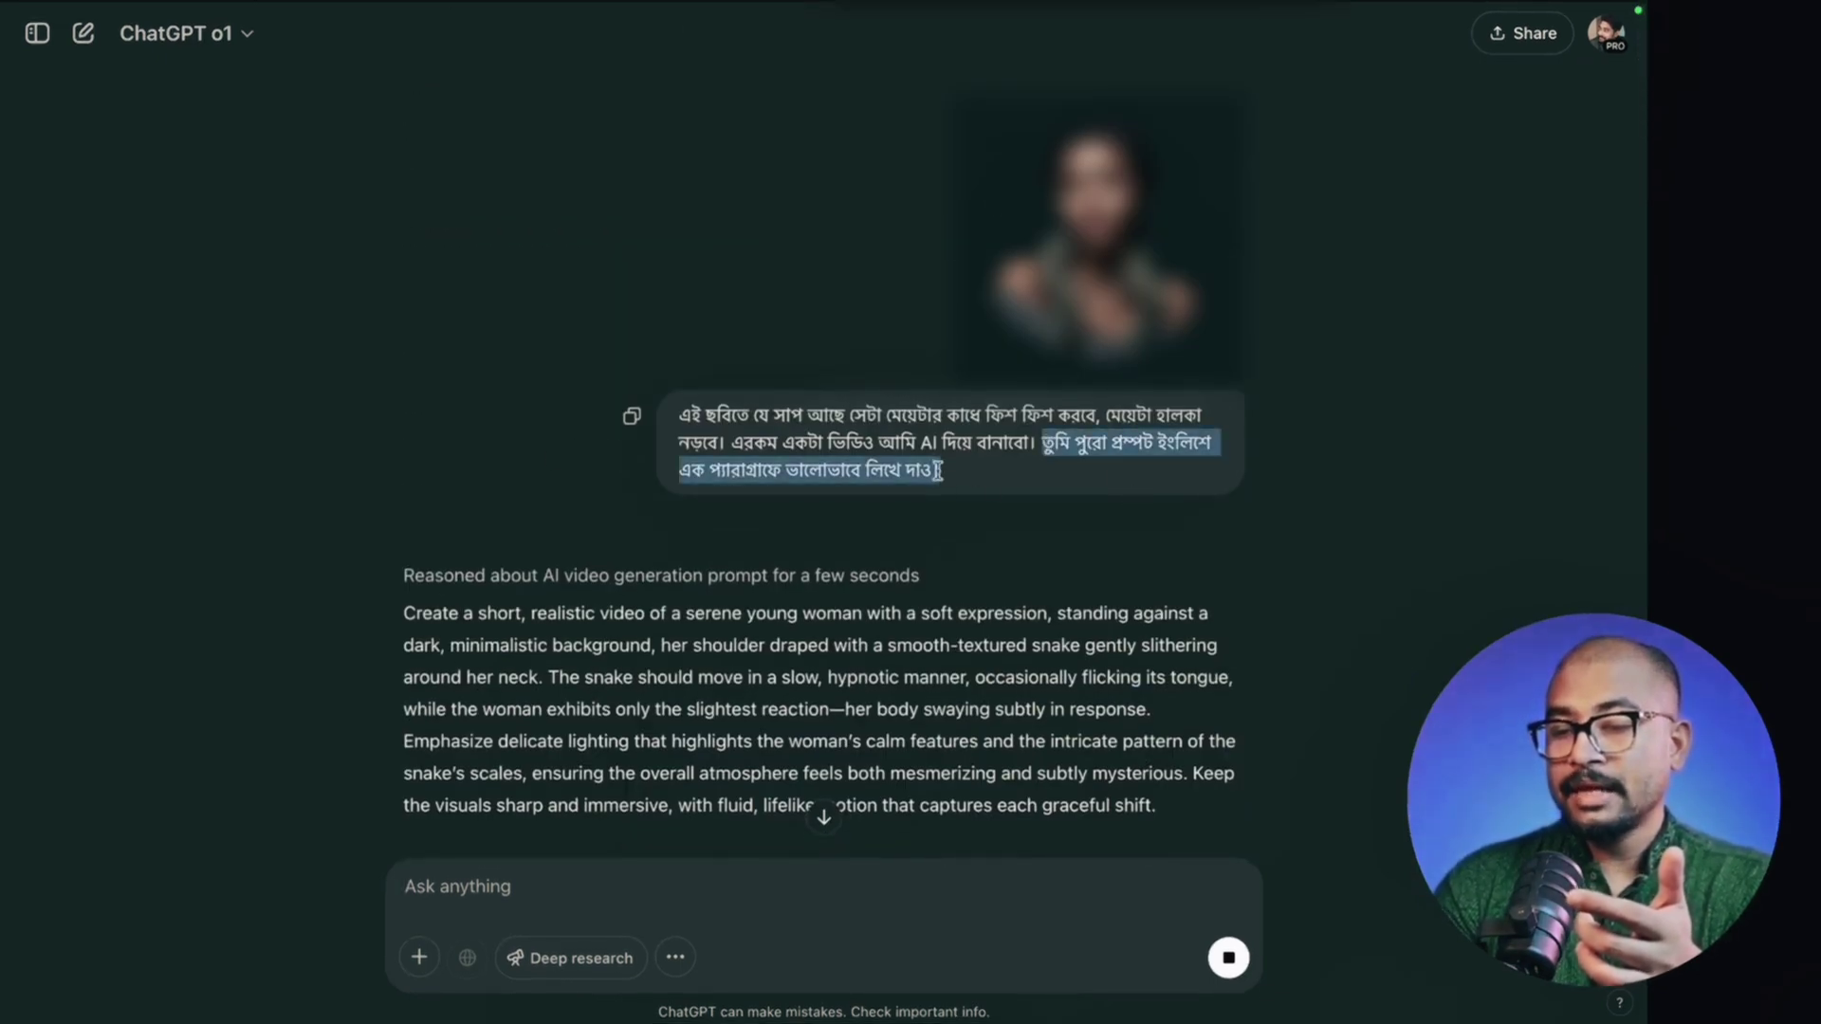
pyautogui.scroll(-20, 937, 472)
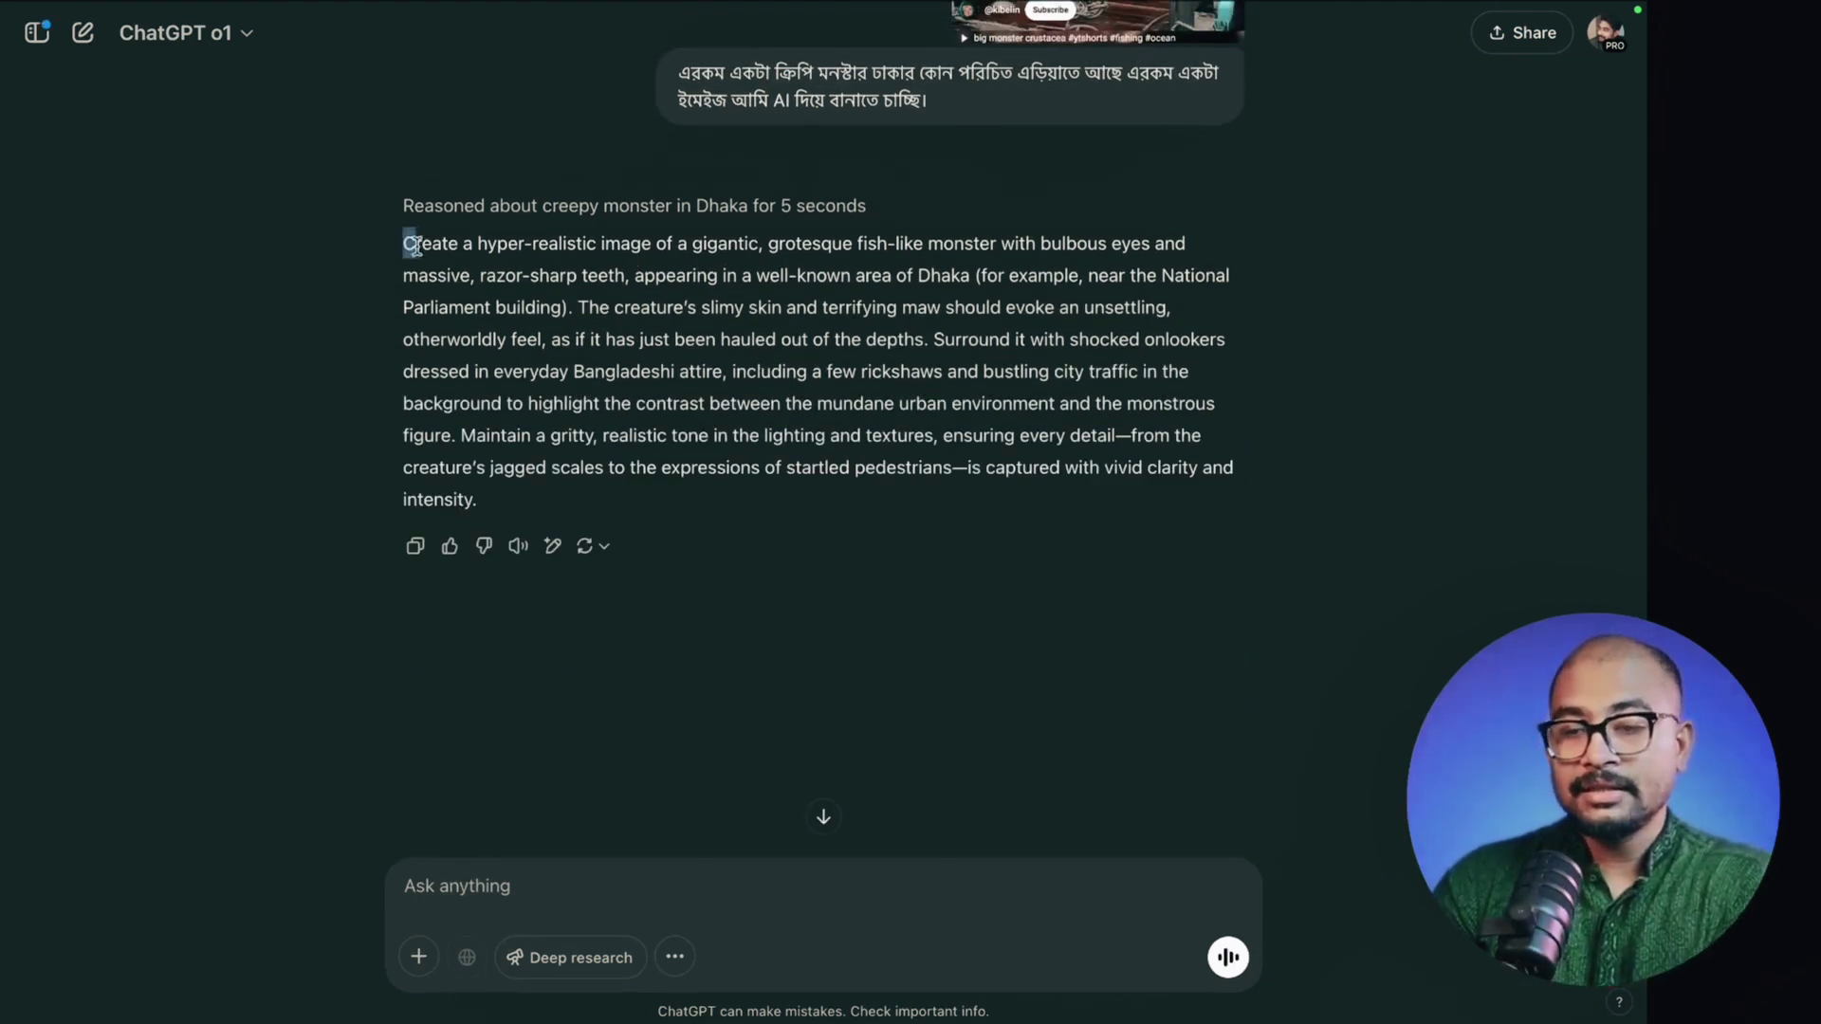
pyautogui.moveTo(416, 247); pyautogui.dragTo(1053, 265)
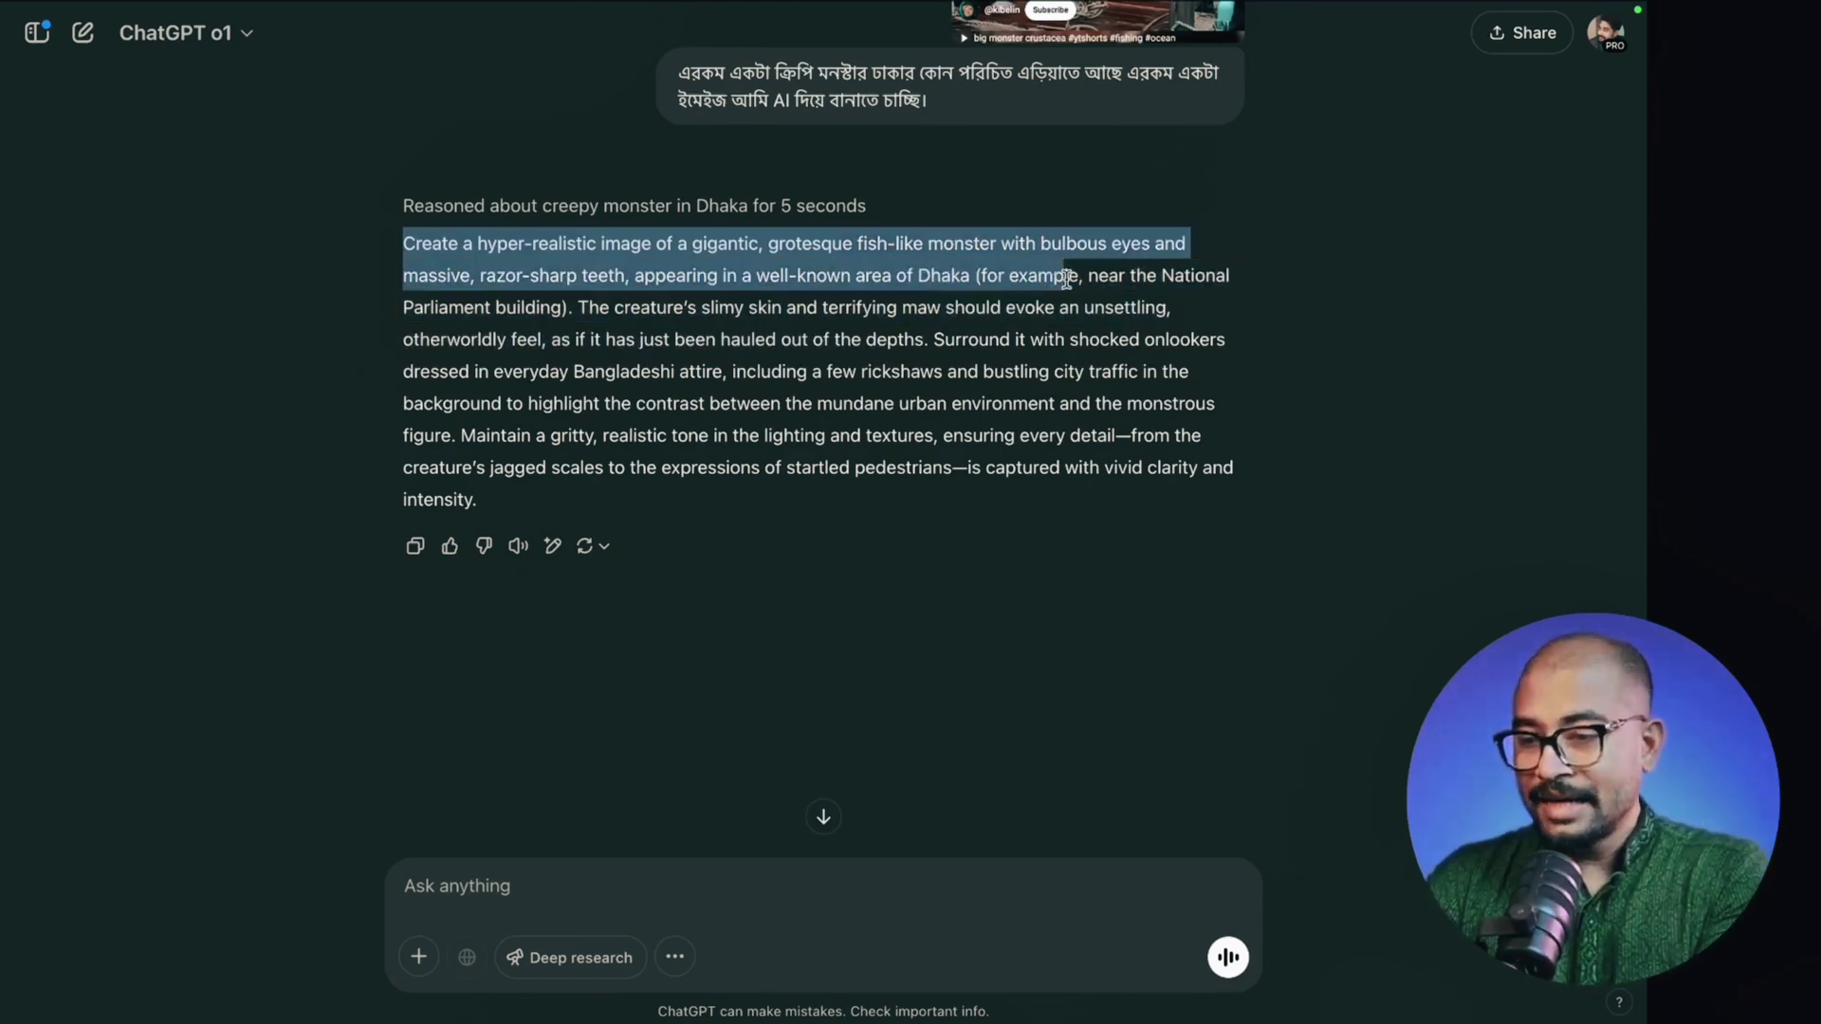
pyautogui.click(1131, 279)
pyautogui.moveTo(1164, 275); pyautogui.dragTo(600, 316)
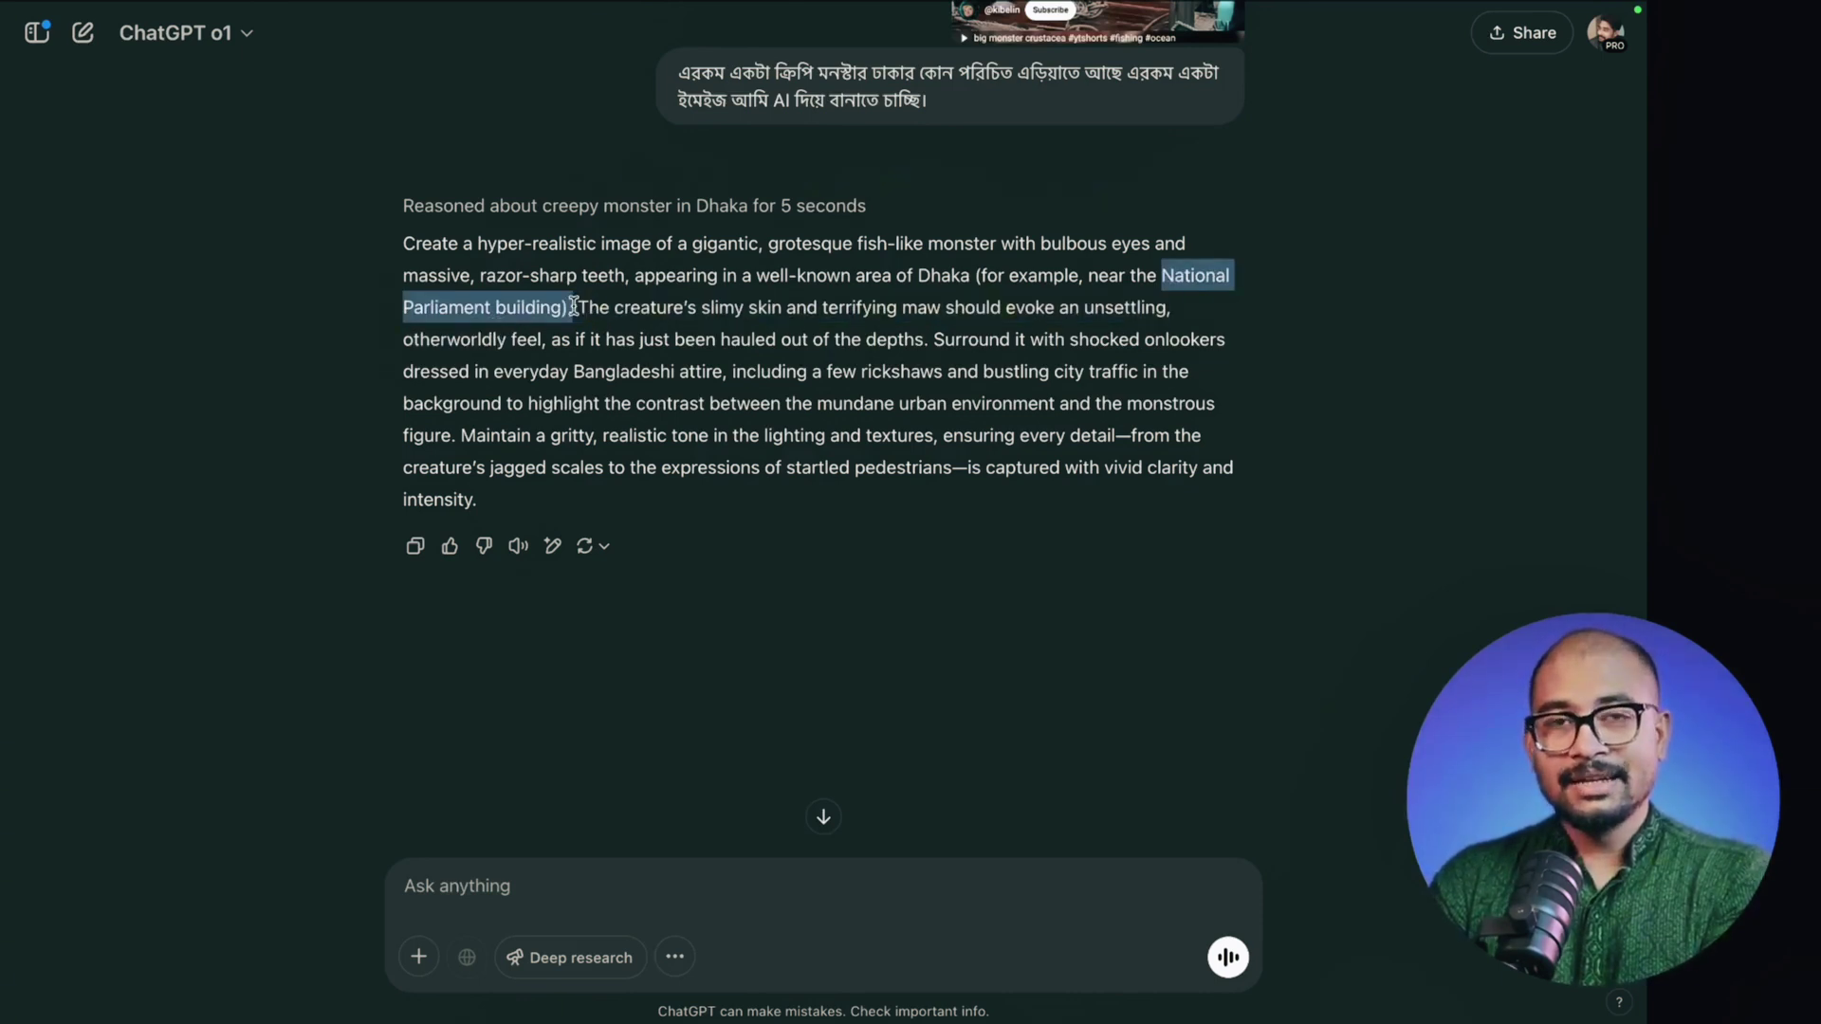
pyautogui.moveTo(572, 307); pyautogui.dragTo(592, 389)
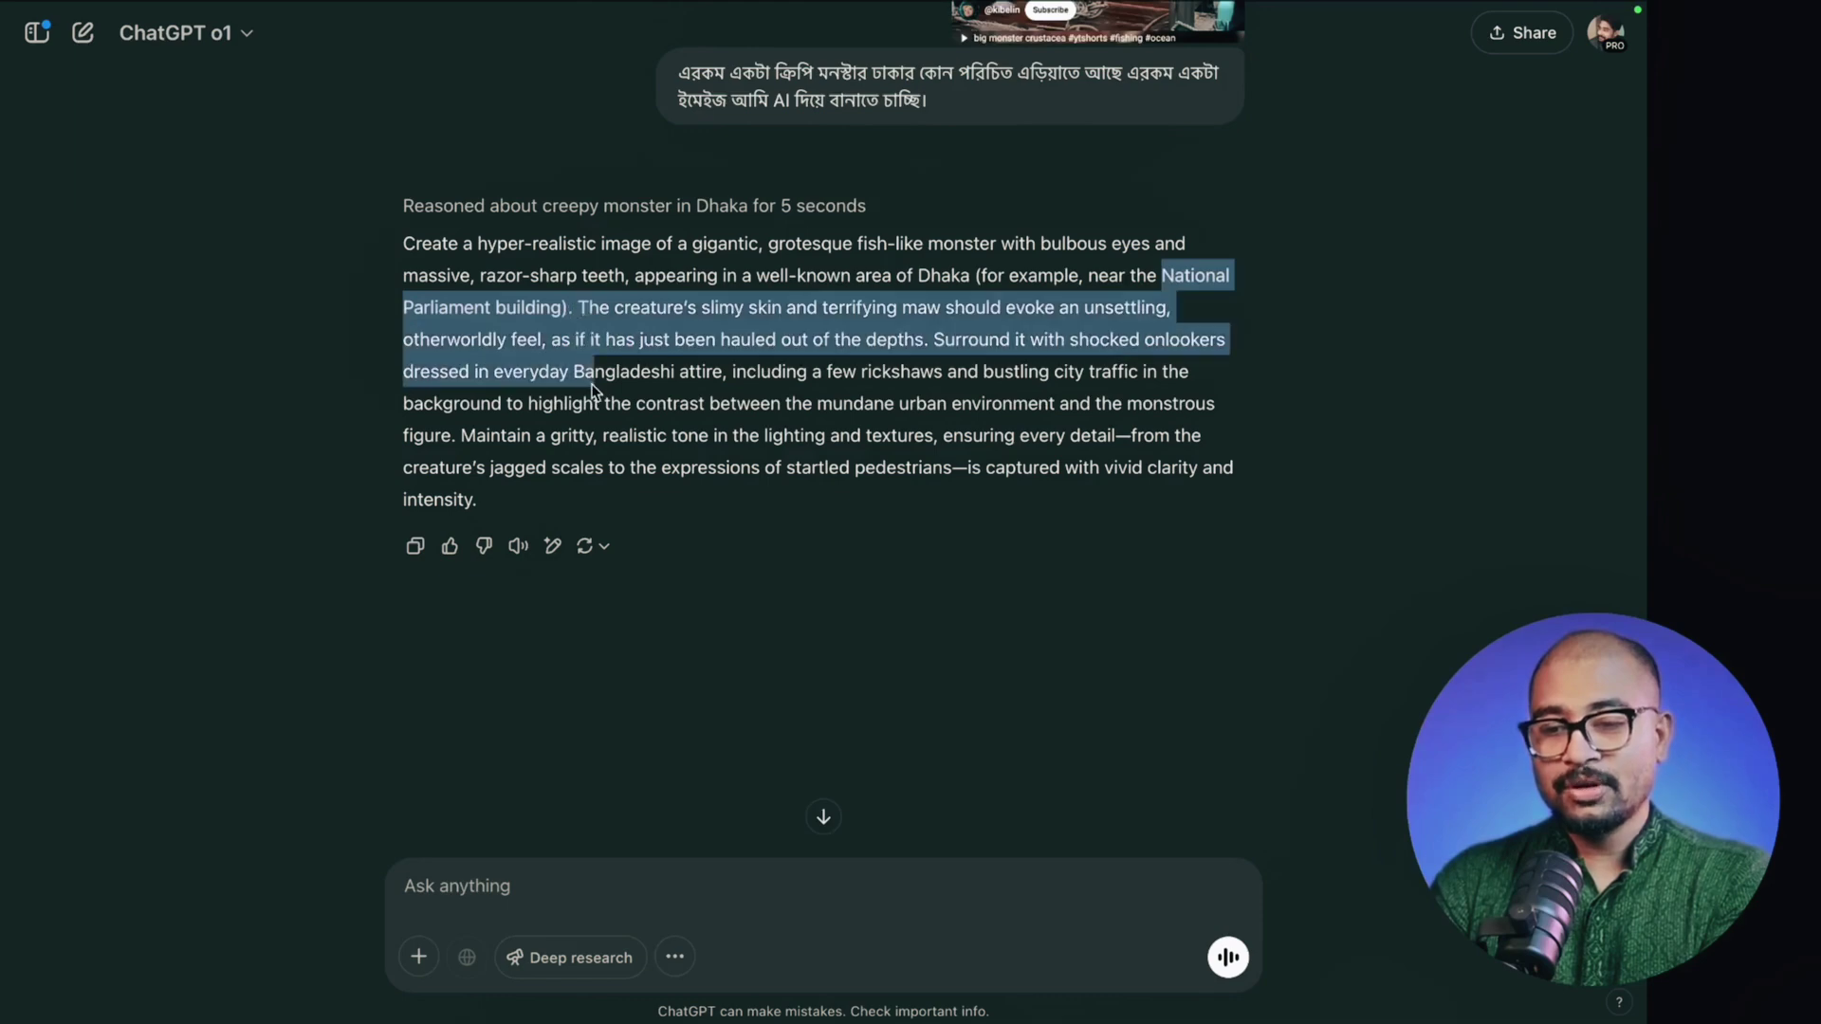
pyautogui.click(532, 883)
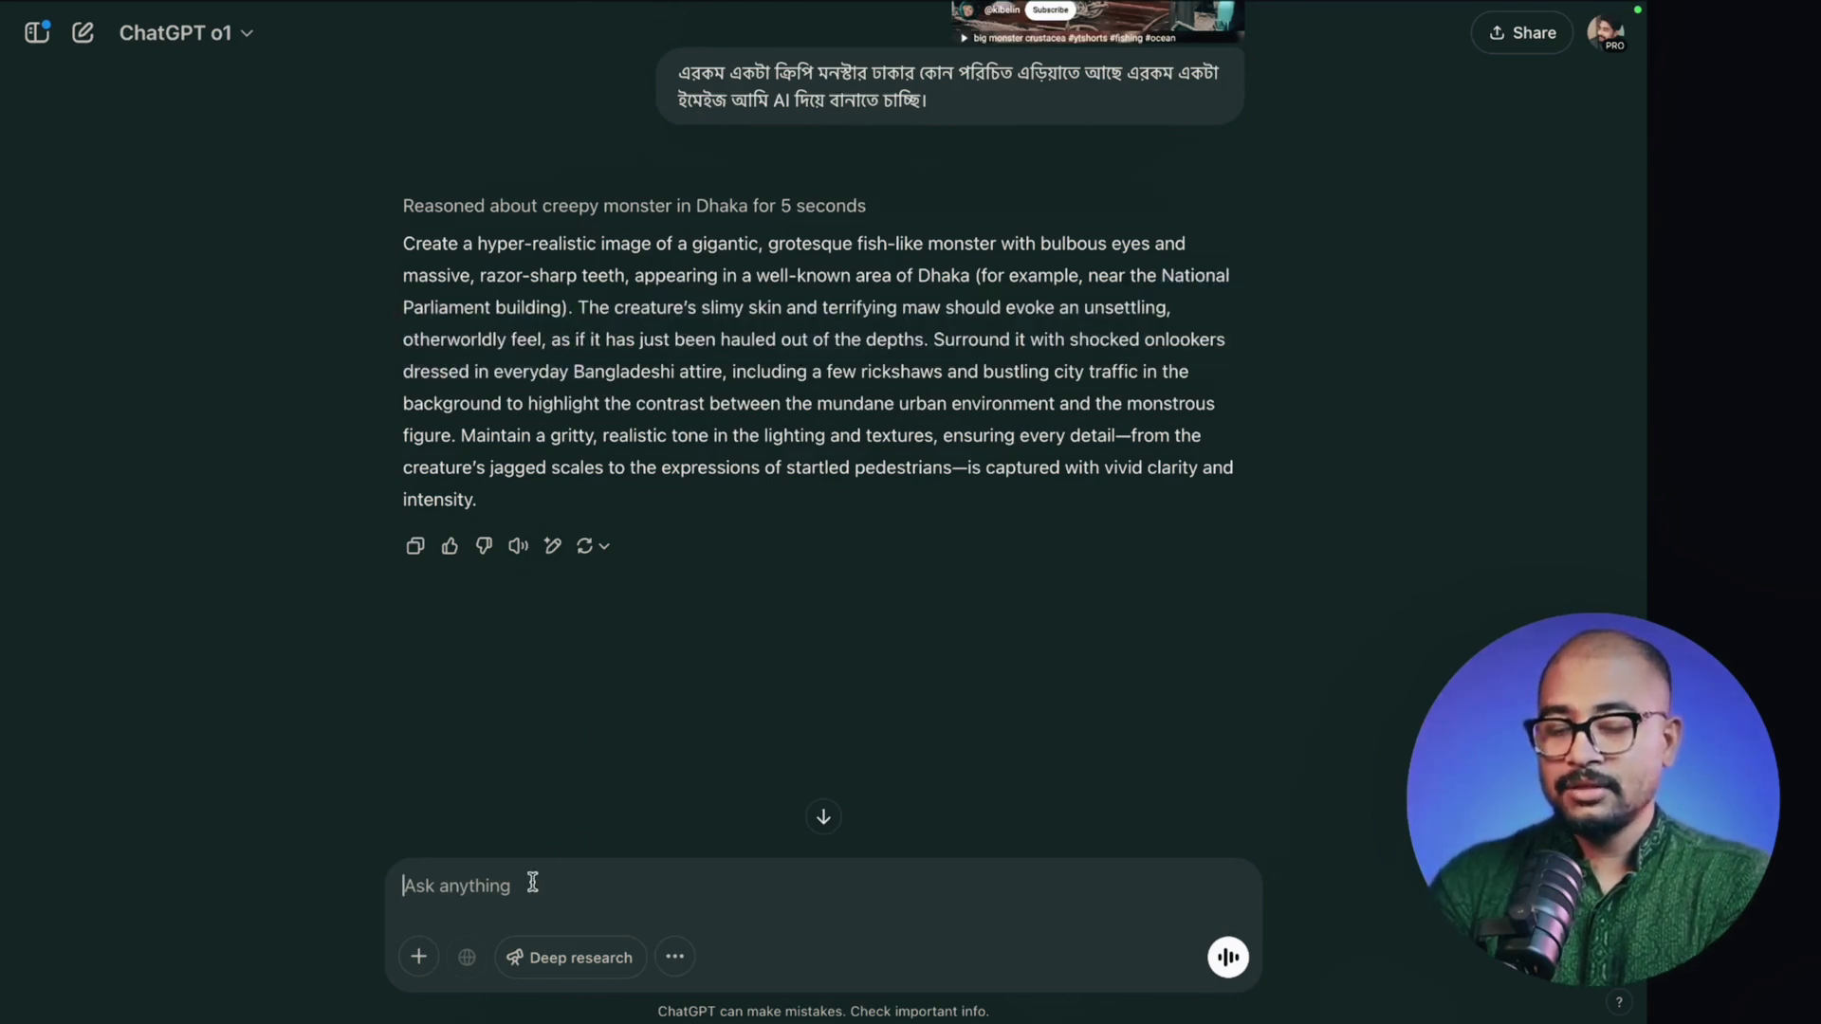
pyautogui.write('ই')
pyautogui.press('BackSpace')
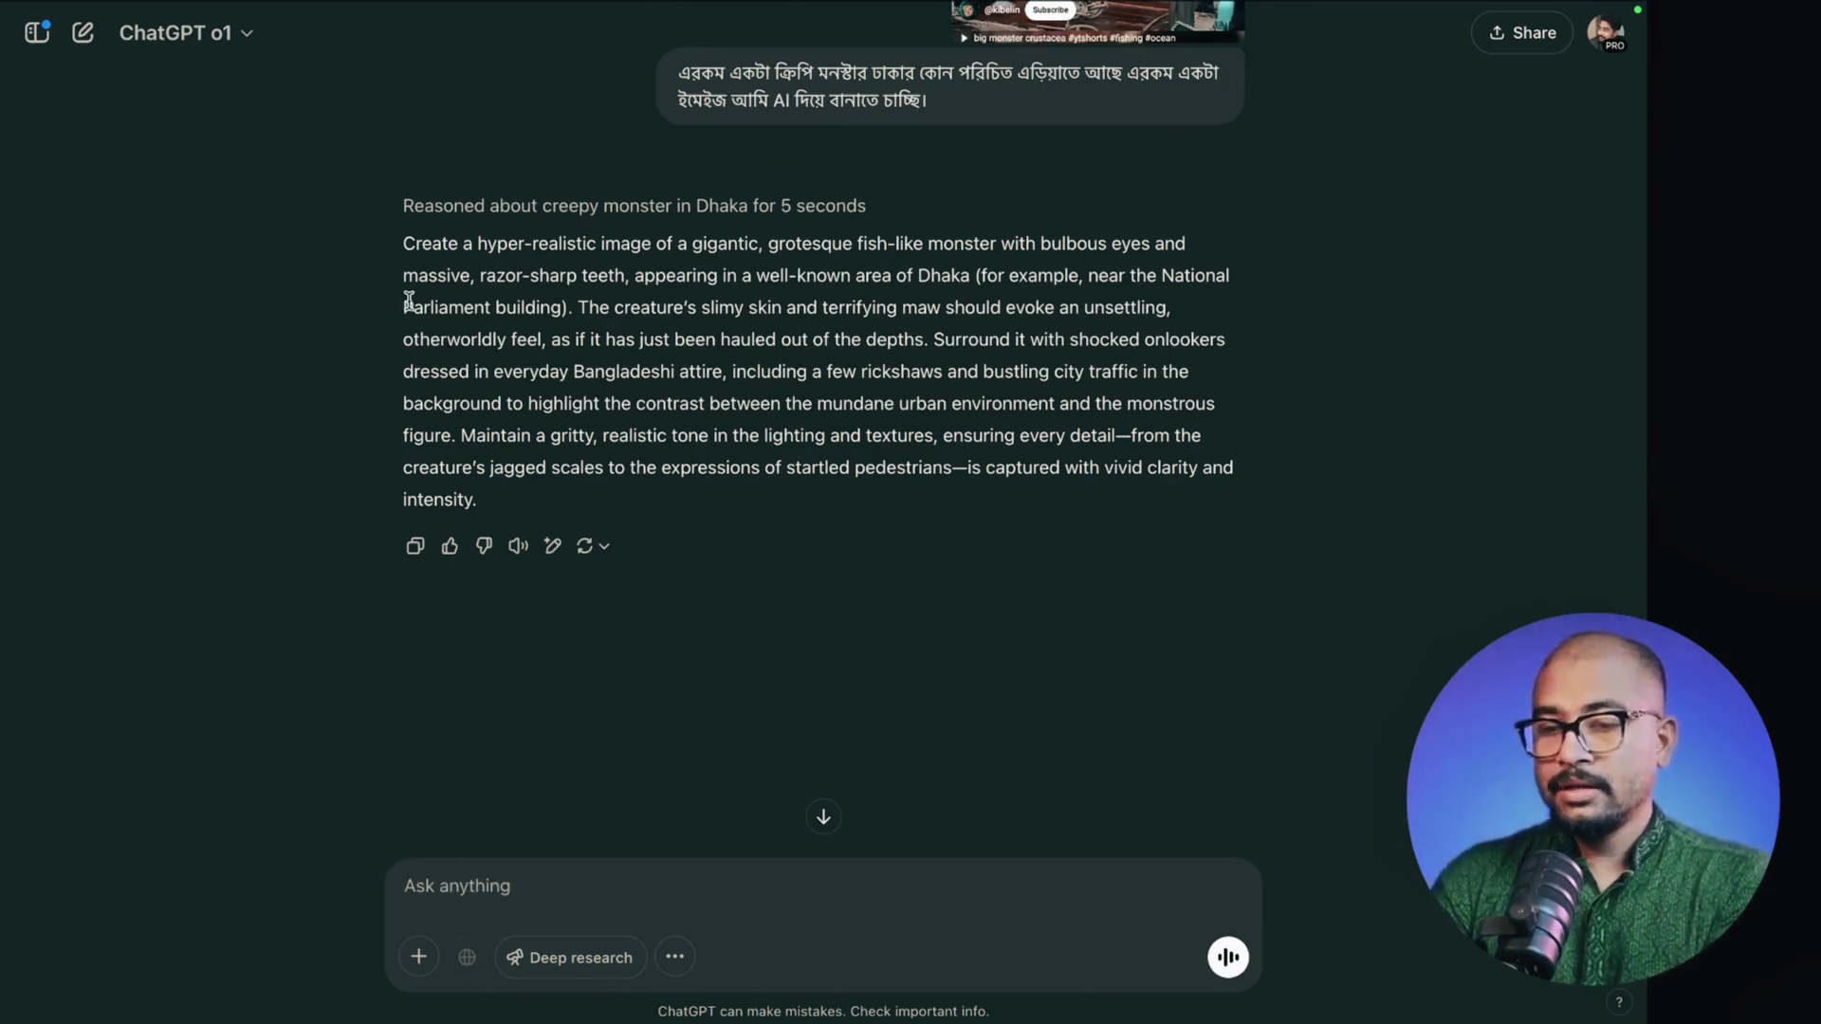
# - Write a follow-up message, reusing the reply's location wording: "Parliament building না দিয়ে ১৯৬০ এর দশকে ঢাকার কোন এলাকা দেখাতে পারো।"
pyautogui.moveTo(406, 306); pyautogui.dragTo(552, 307)
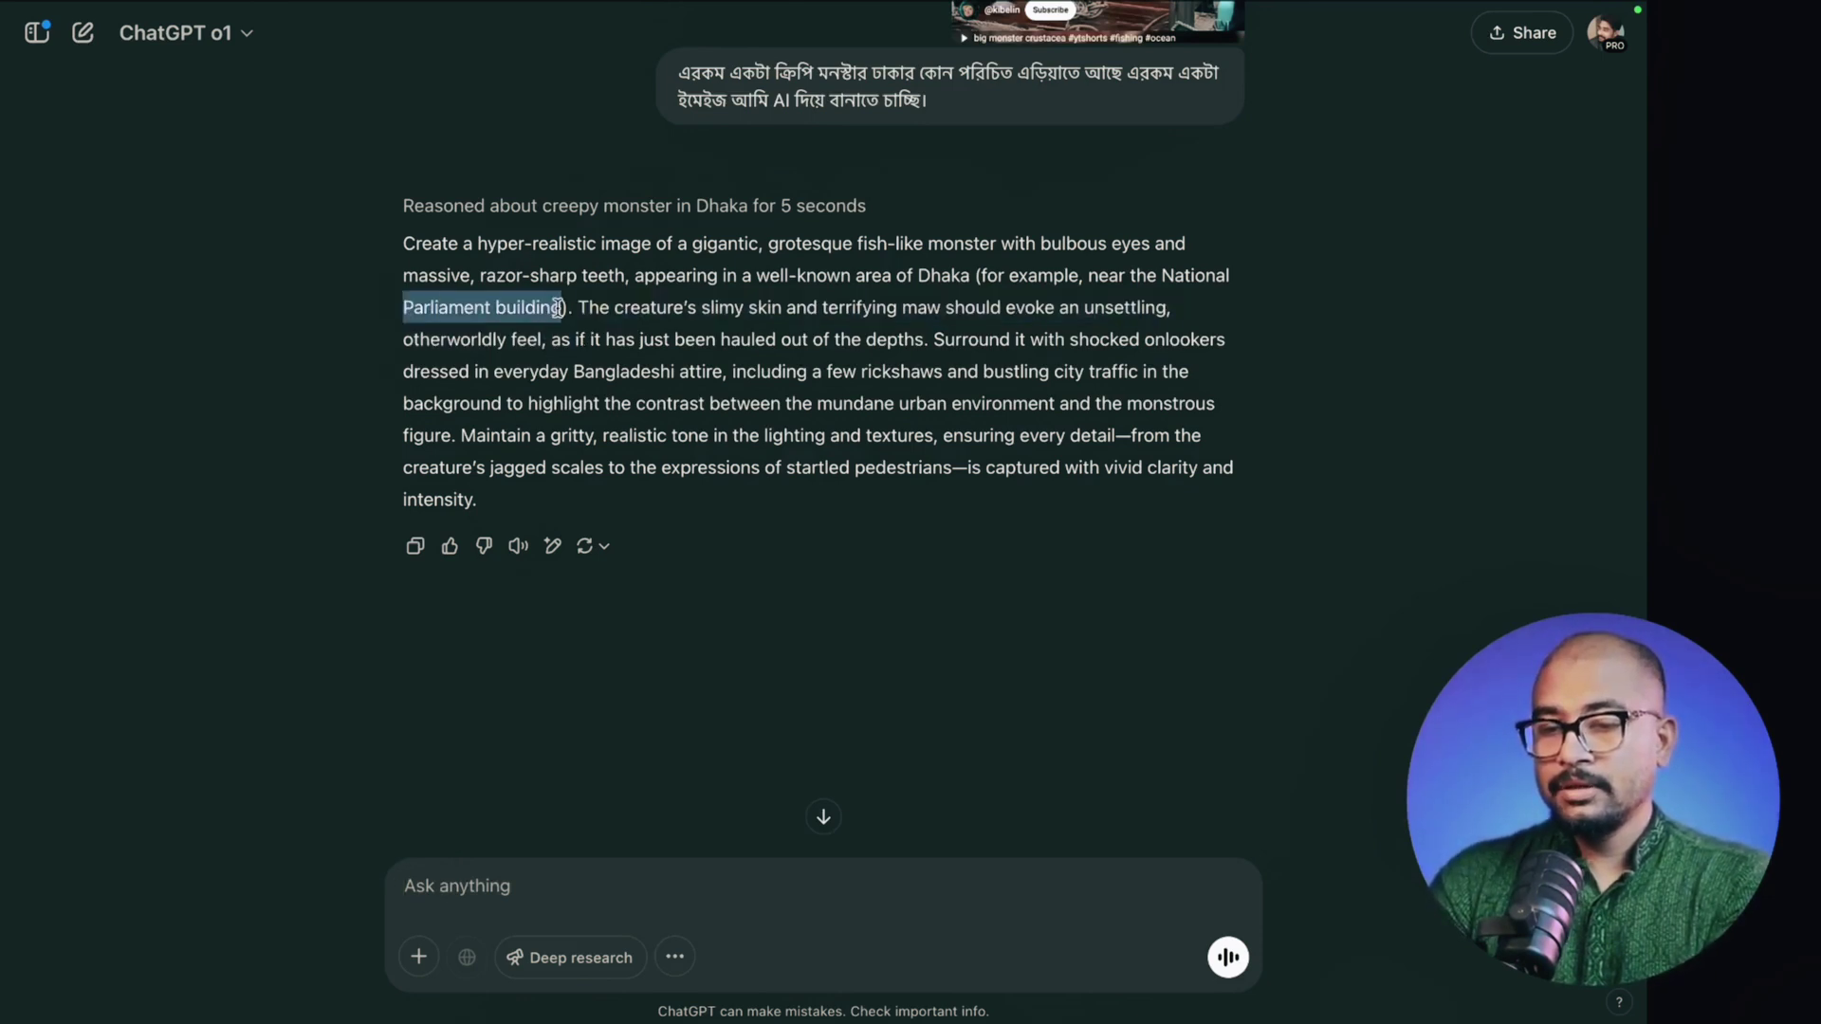
pyautogui.click(543, 882)
pyautogui.write('na ')
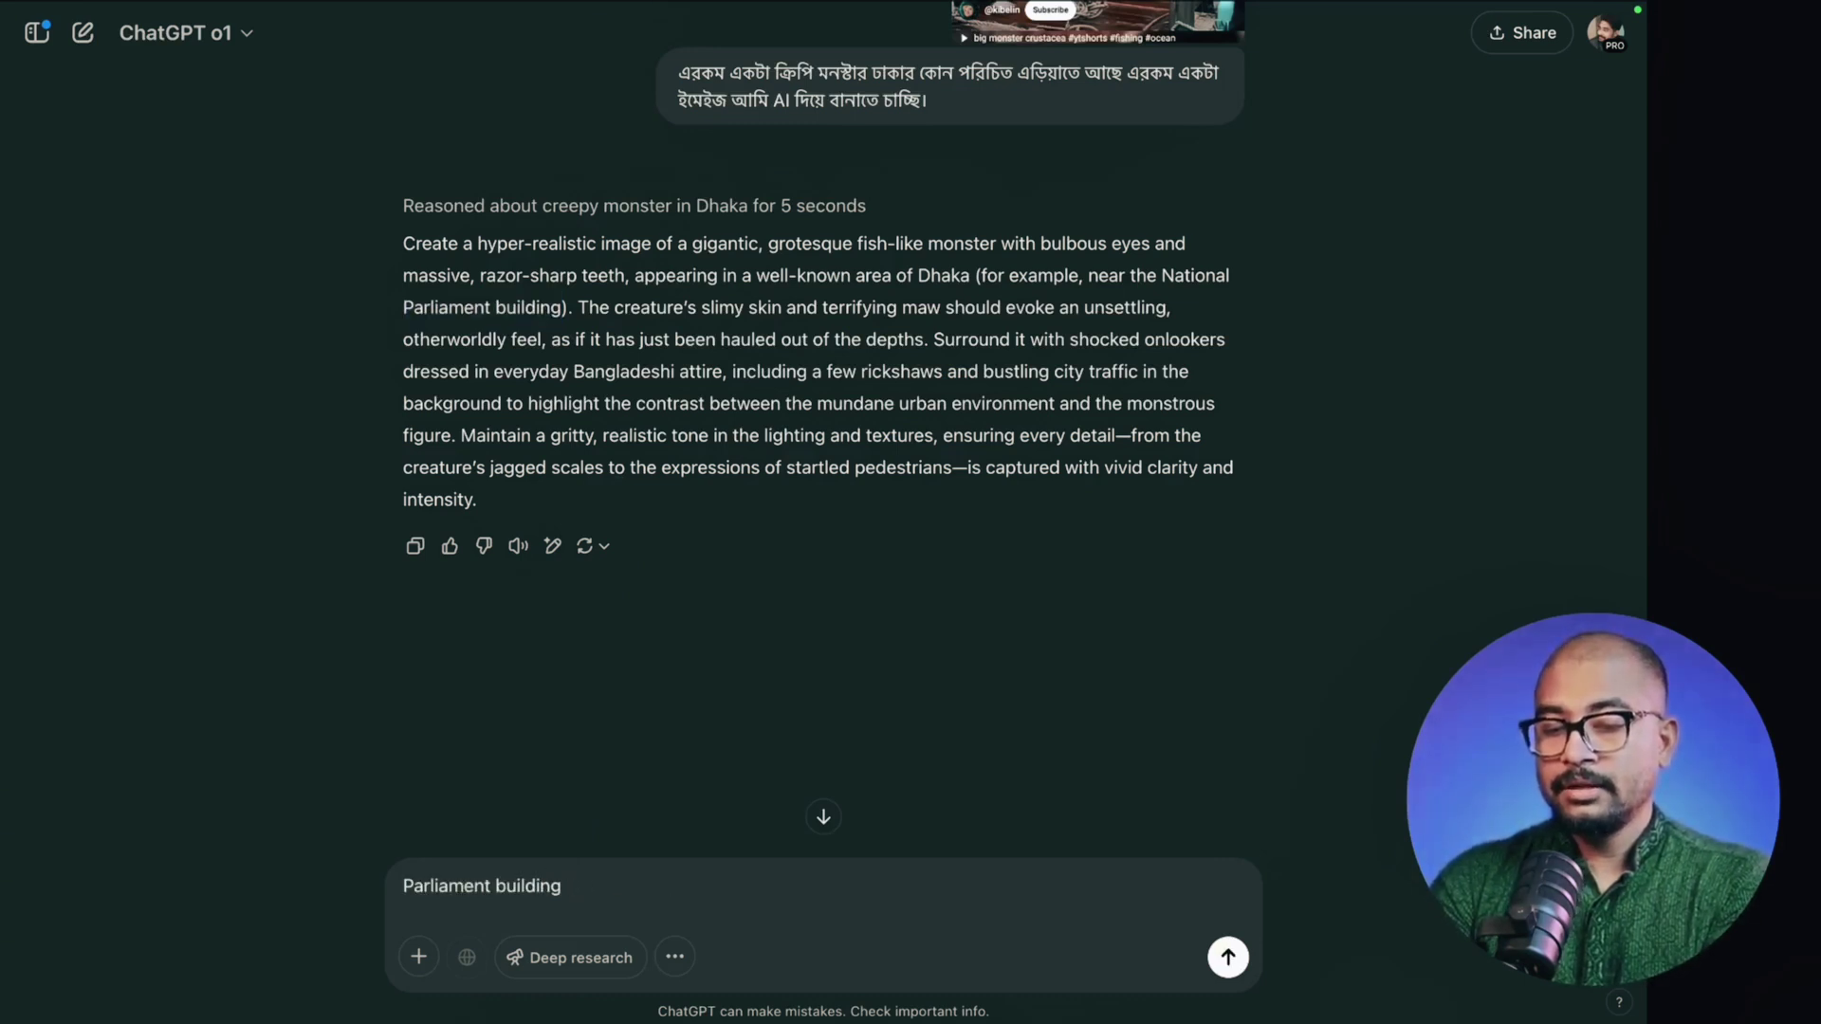
pyautogui.write('না দিয়ে')
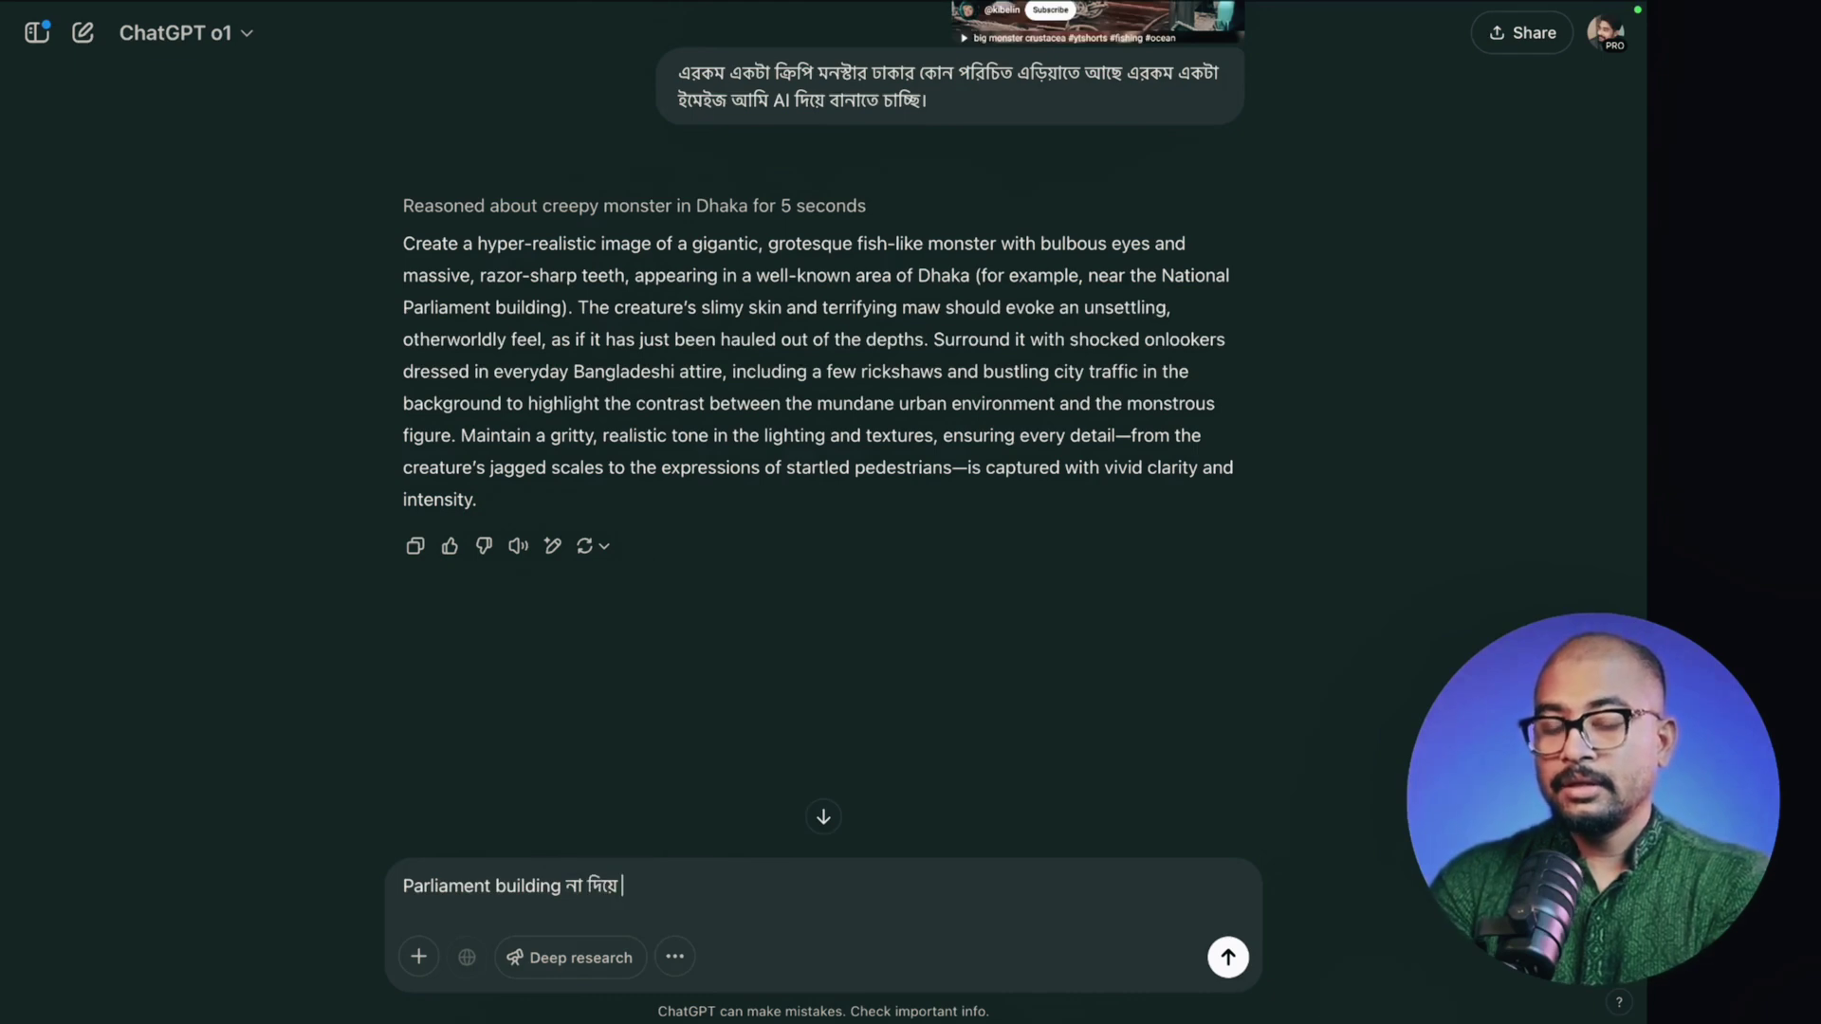
pyautogui.write('19')
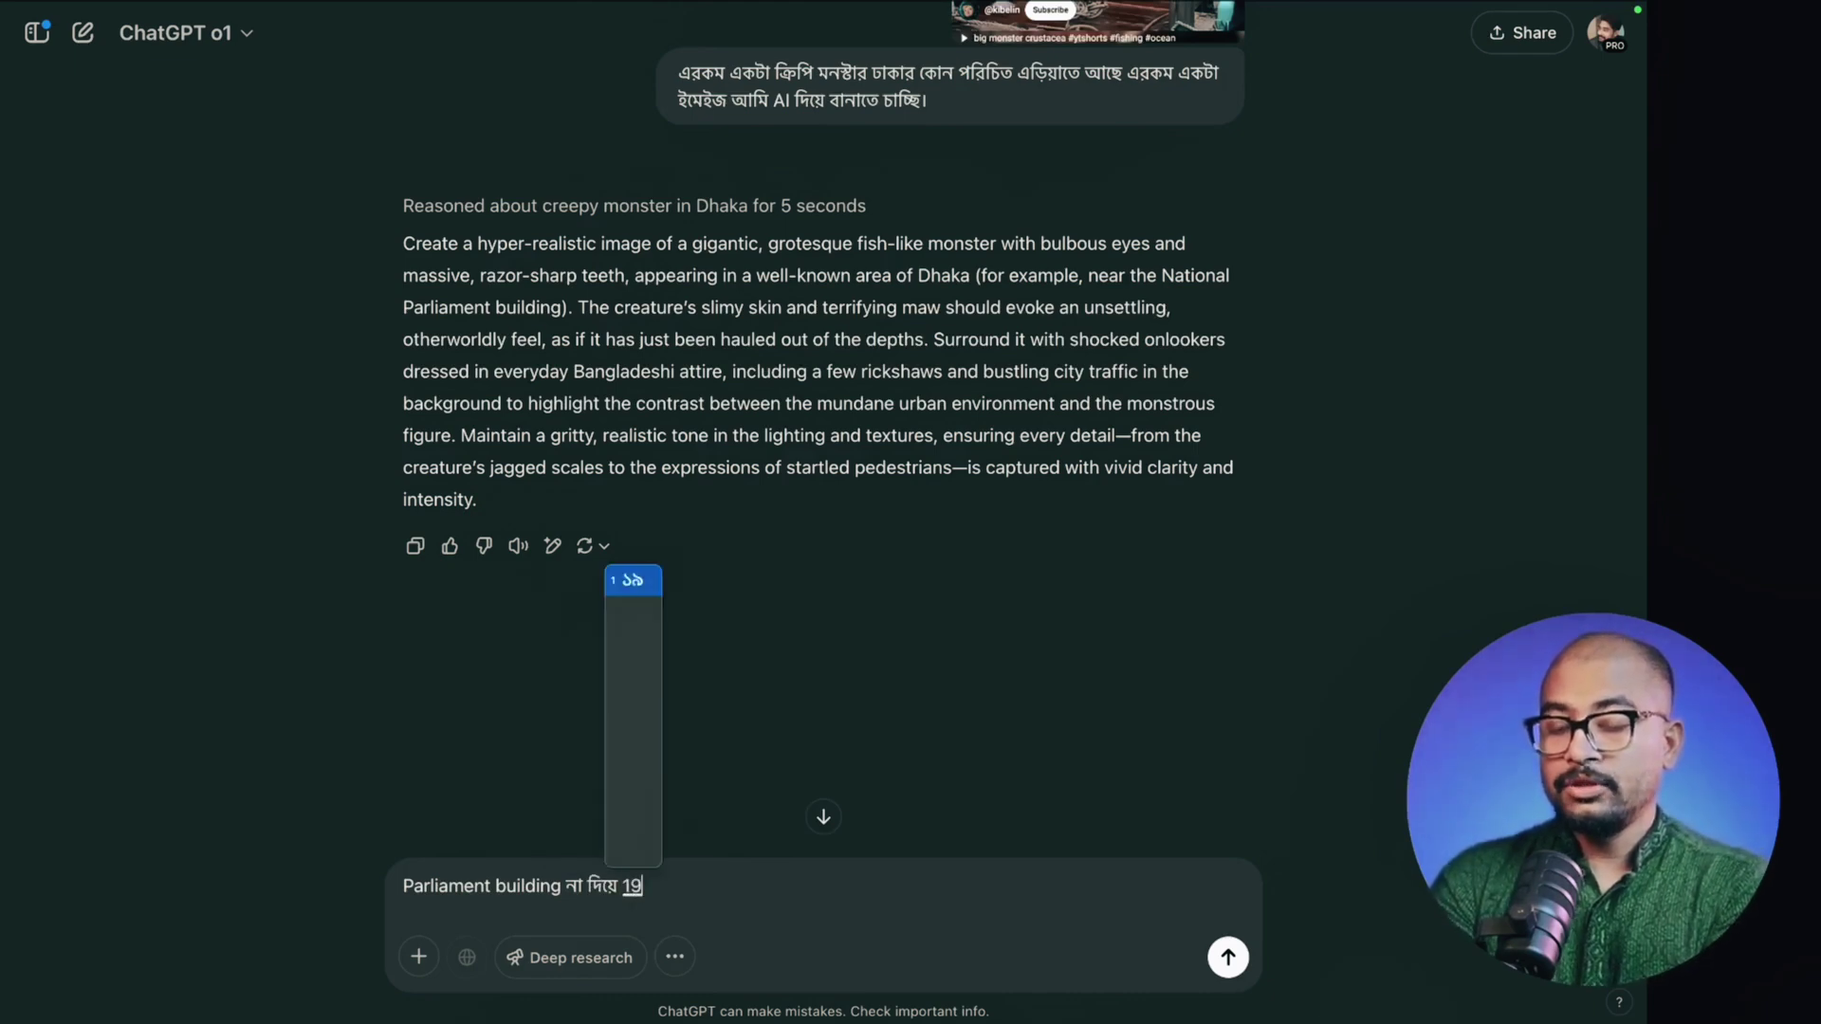
pyautogui.write('60 er dok')
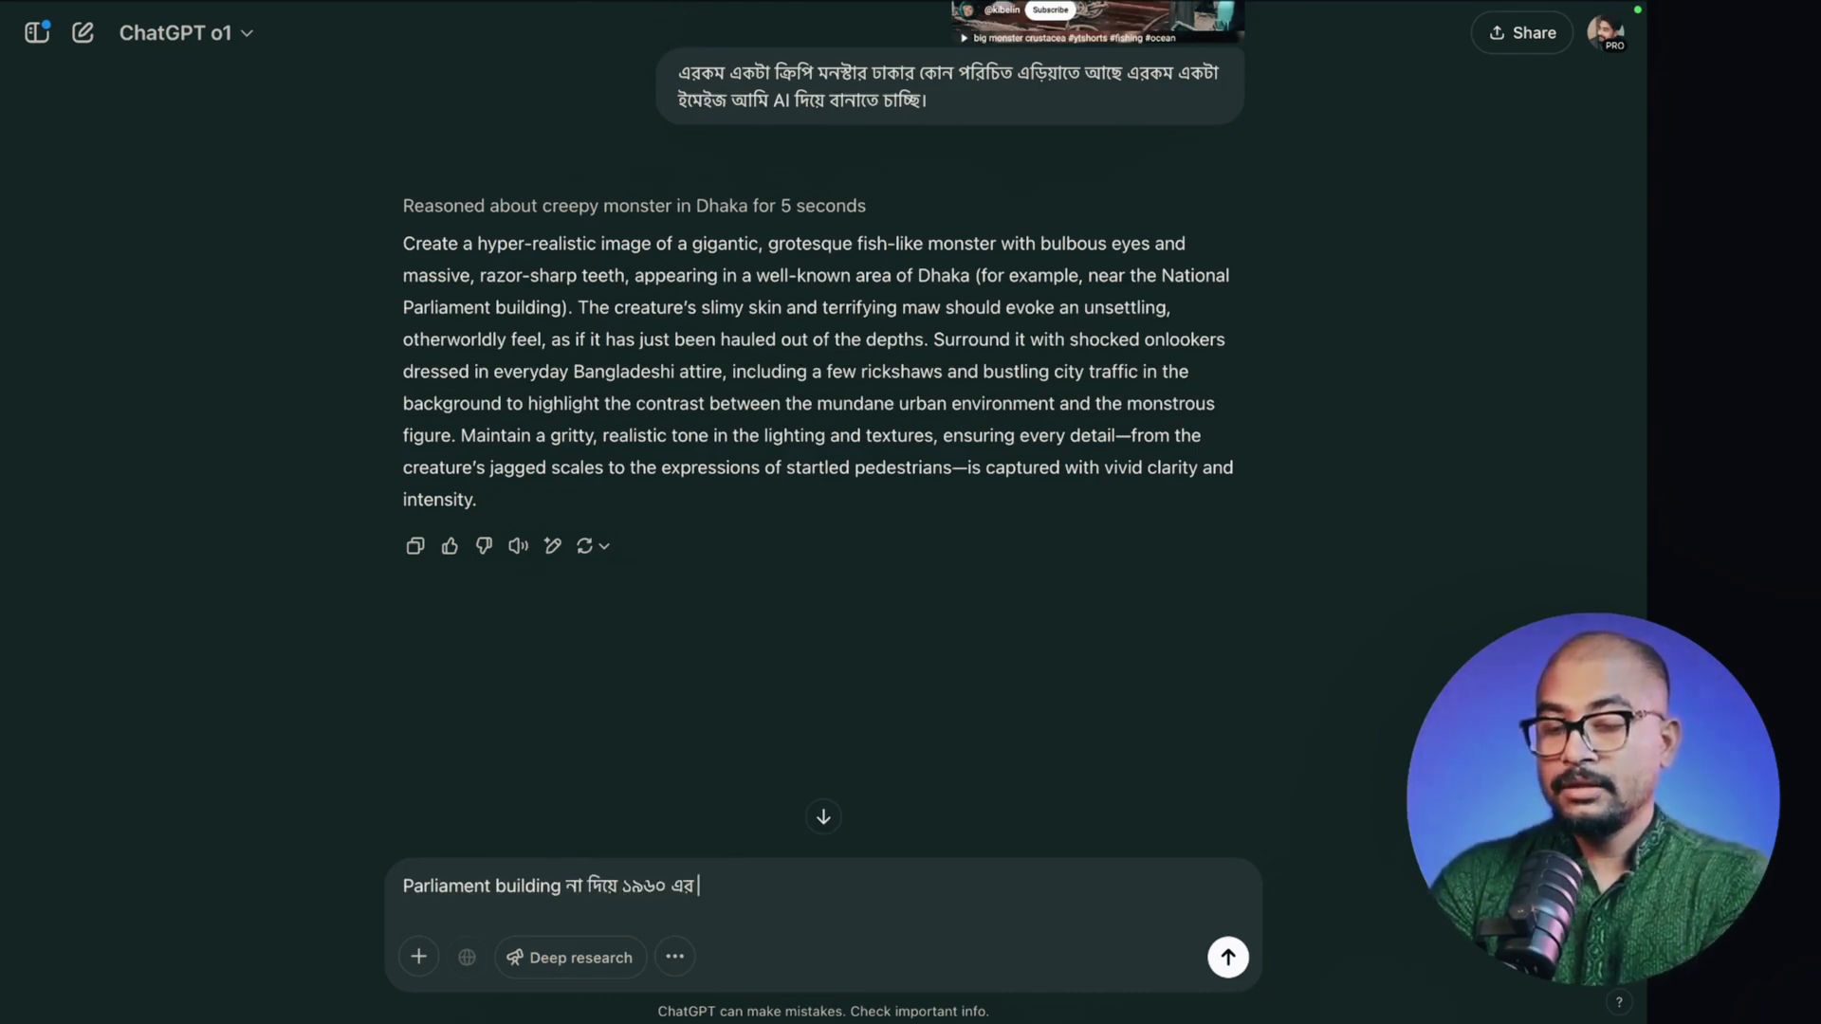
pyautogui.press('BackSpace')
pyautogui.write('shok')
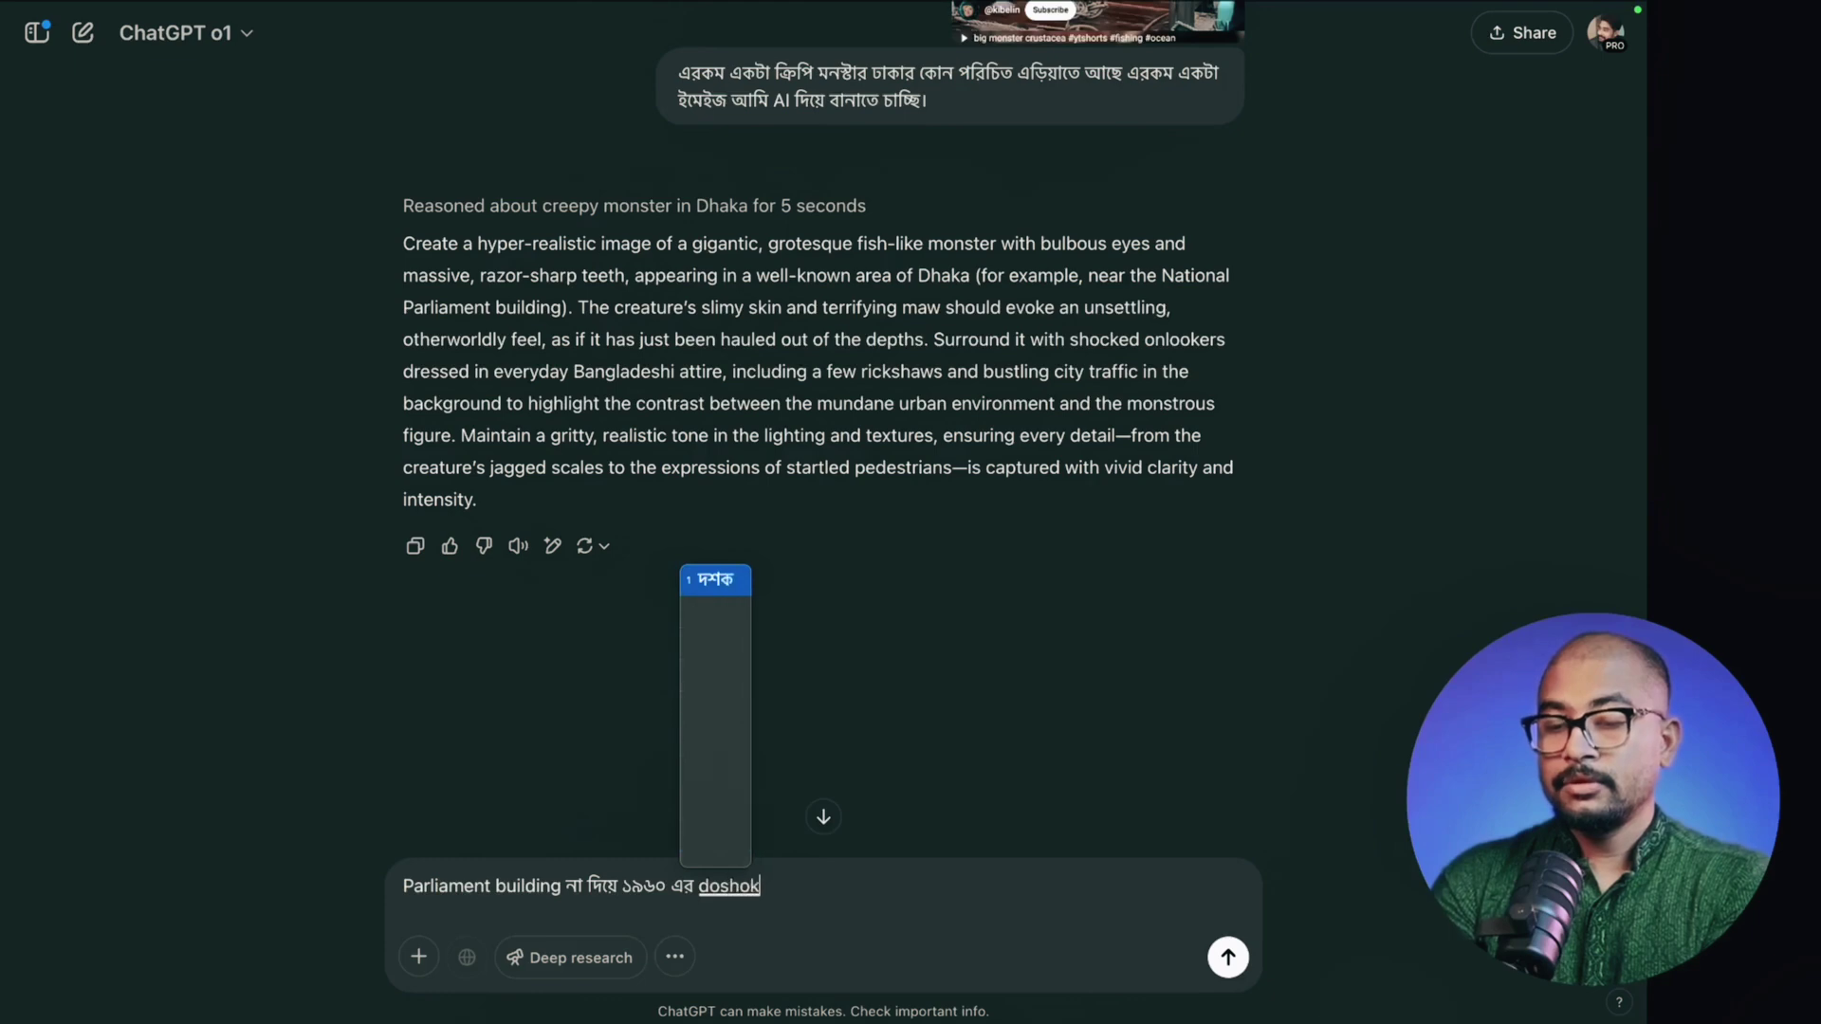
pyautogui.write('e DHka')
pyautogui.press('BackSpace')
pyautogui.press('BackSpace')
pyautogui.write('aka')
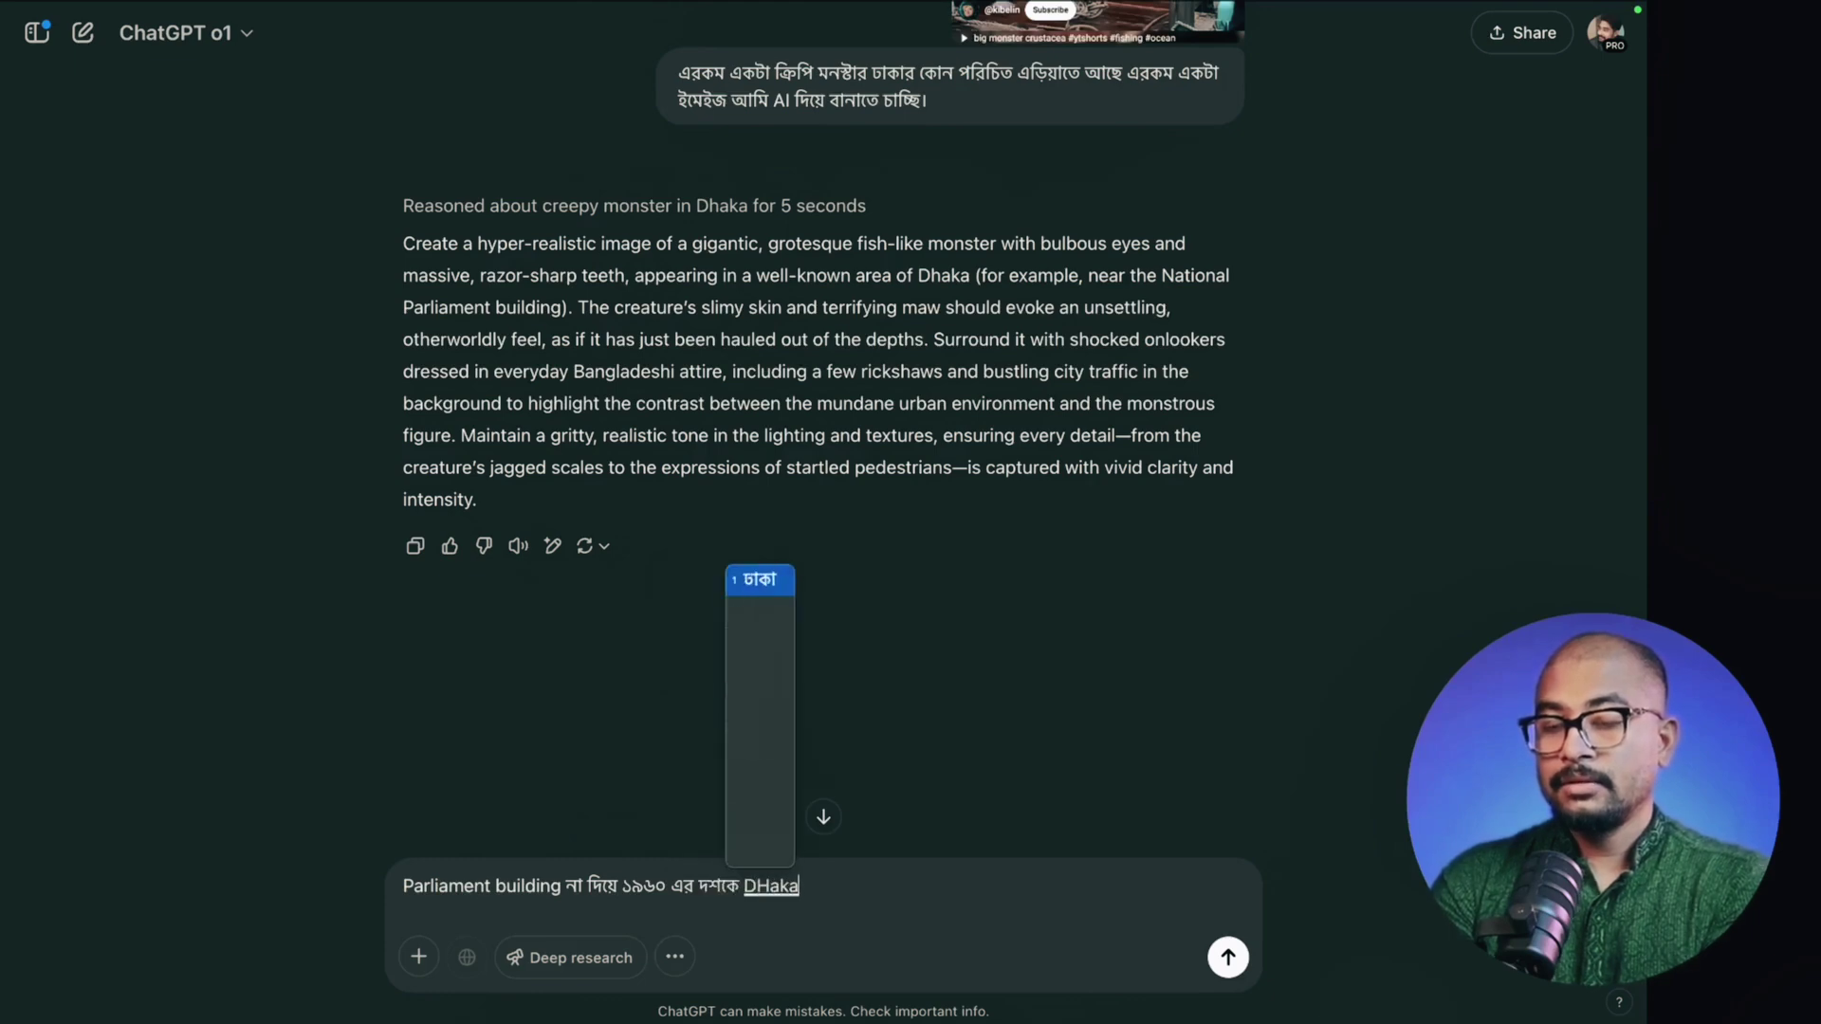
pyautogui.write('r kOn ')
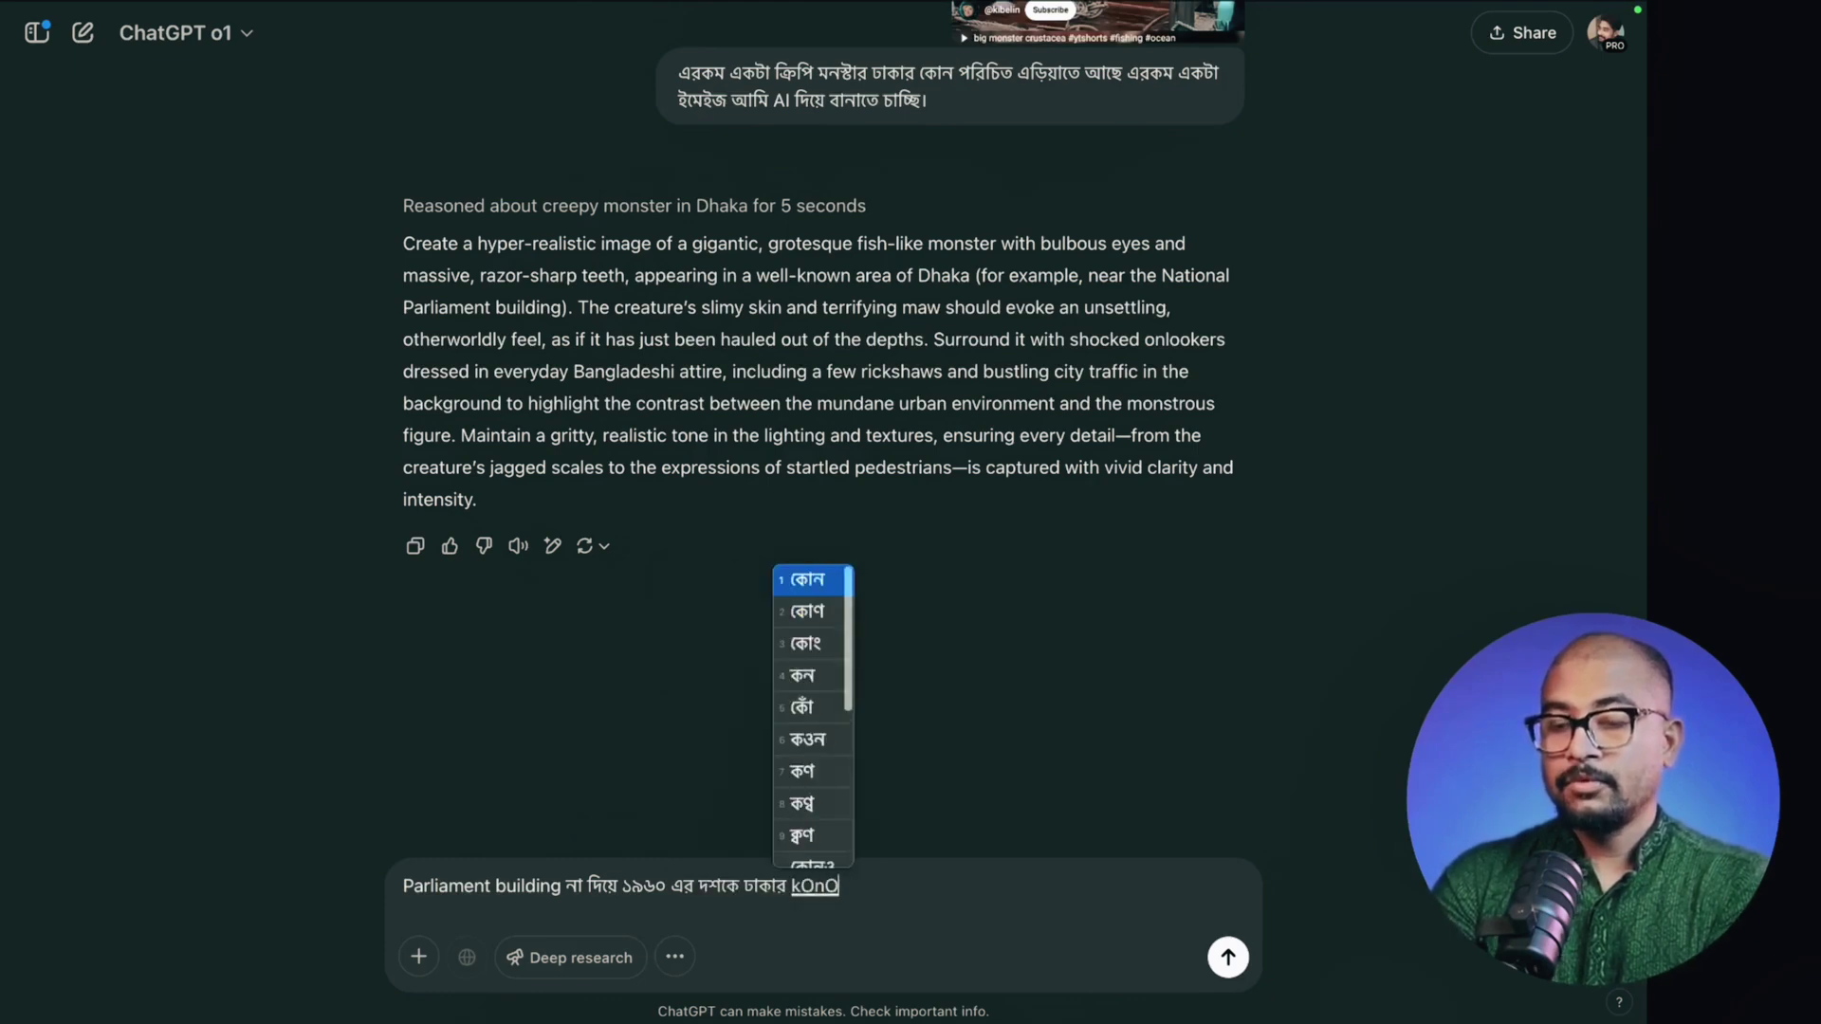
pyautogui.write('elaka')
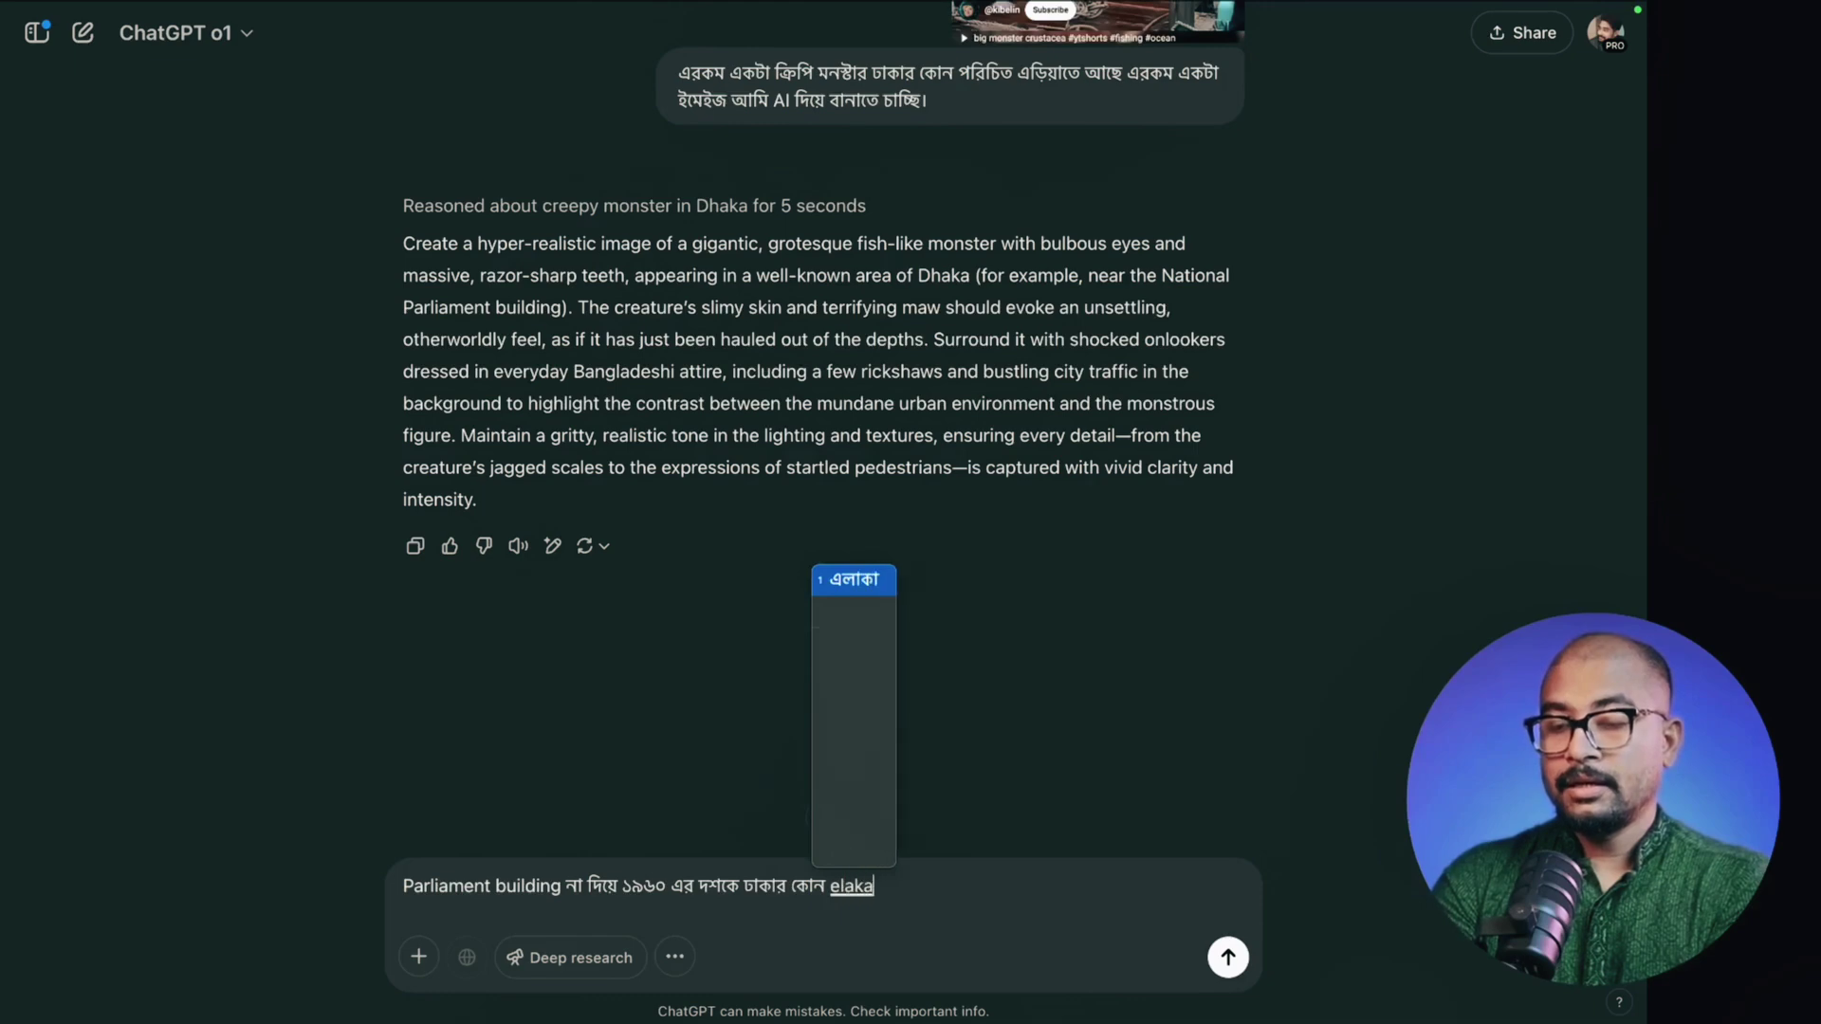
pyautogui.write(' dekhate paro.')
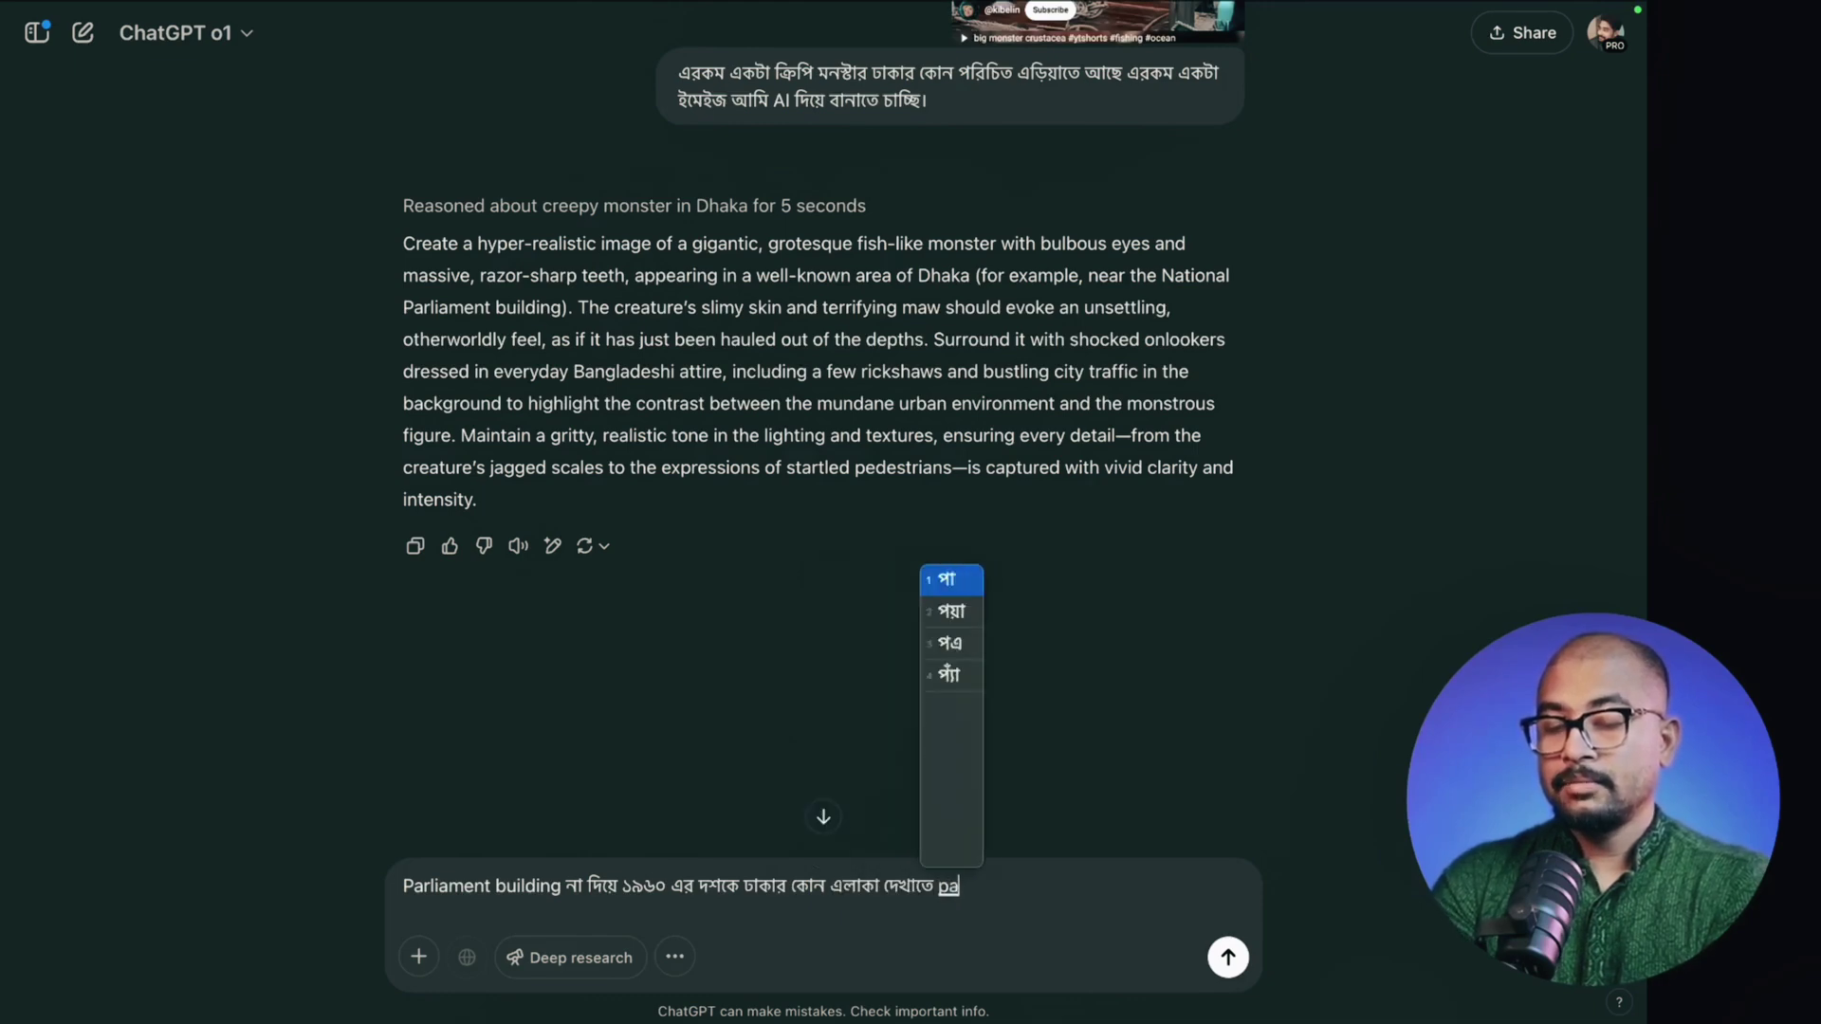
# - Add "ছবিটা যেন সাদাকালো হয়।" to the follow-up message and send it
pyautogui.write(' chob')
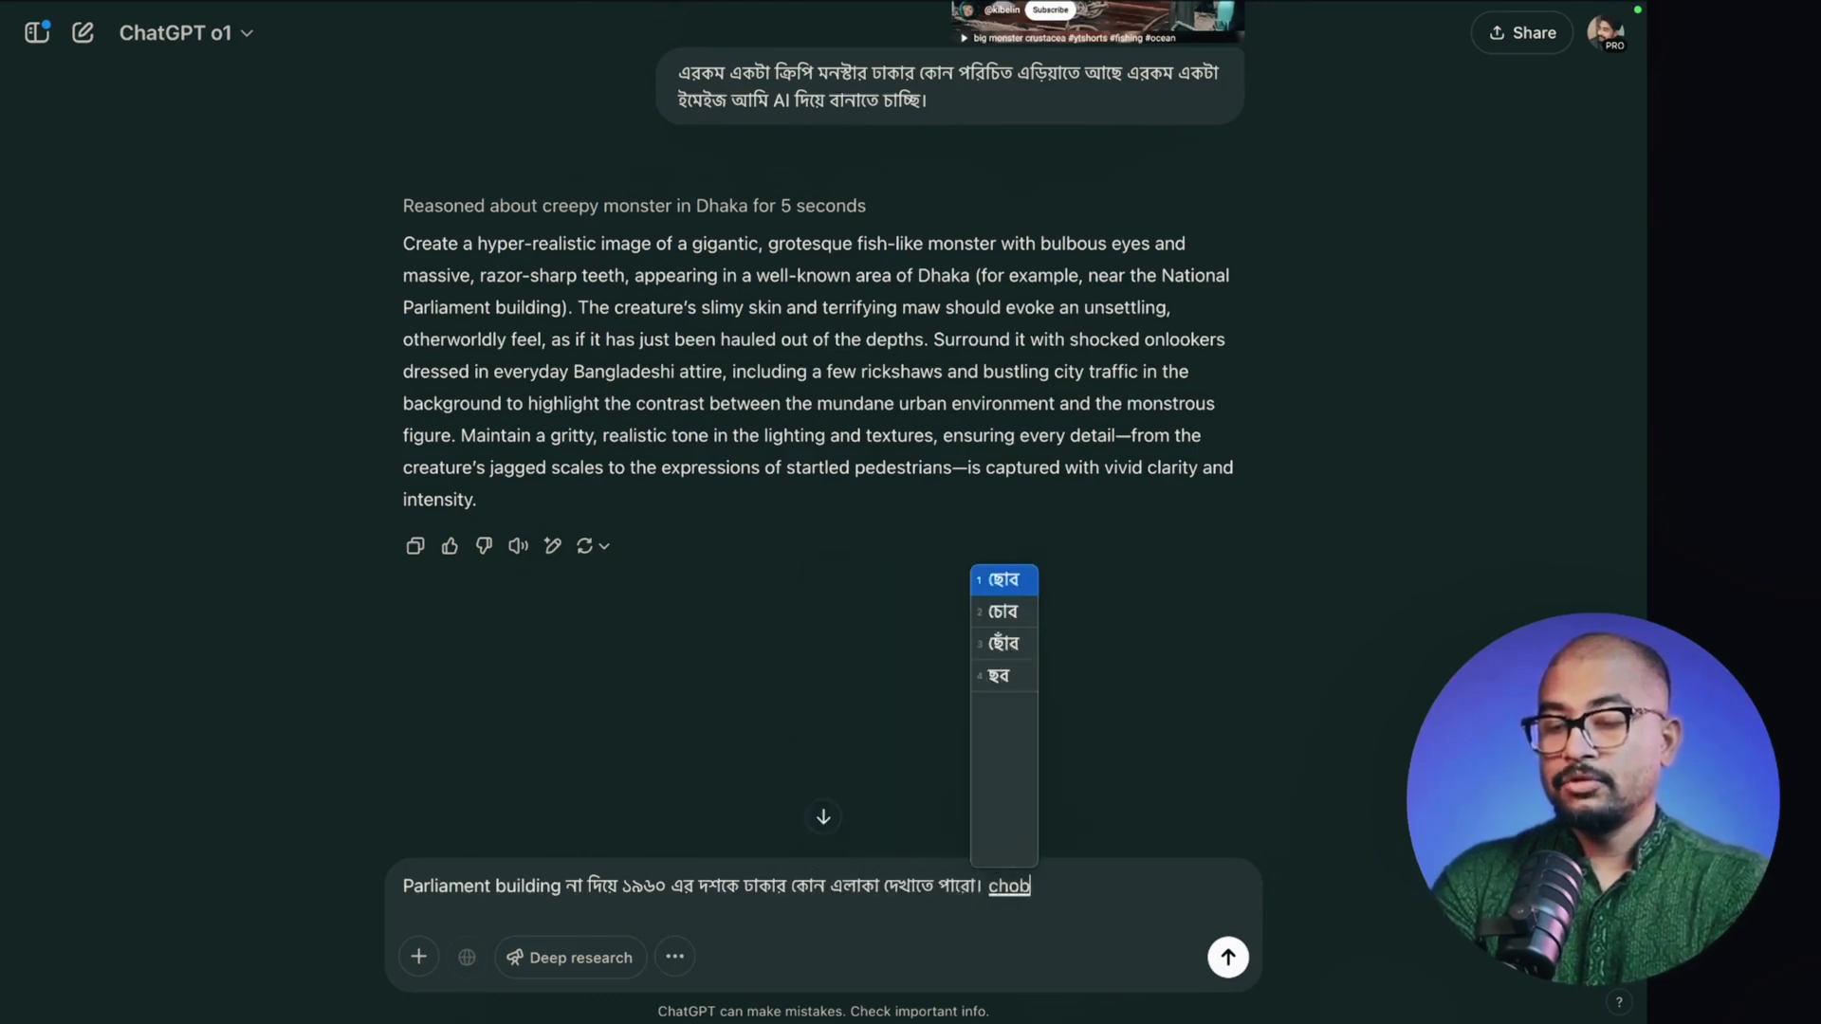
pyautogui.write('iTa jeno sadakalO')
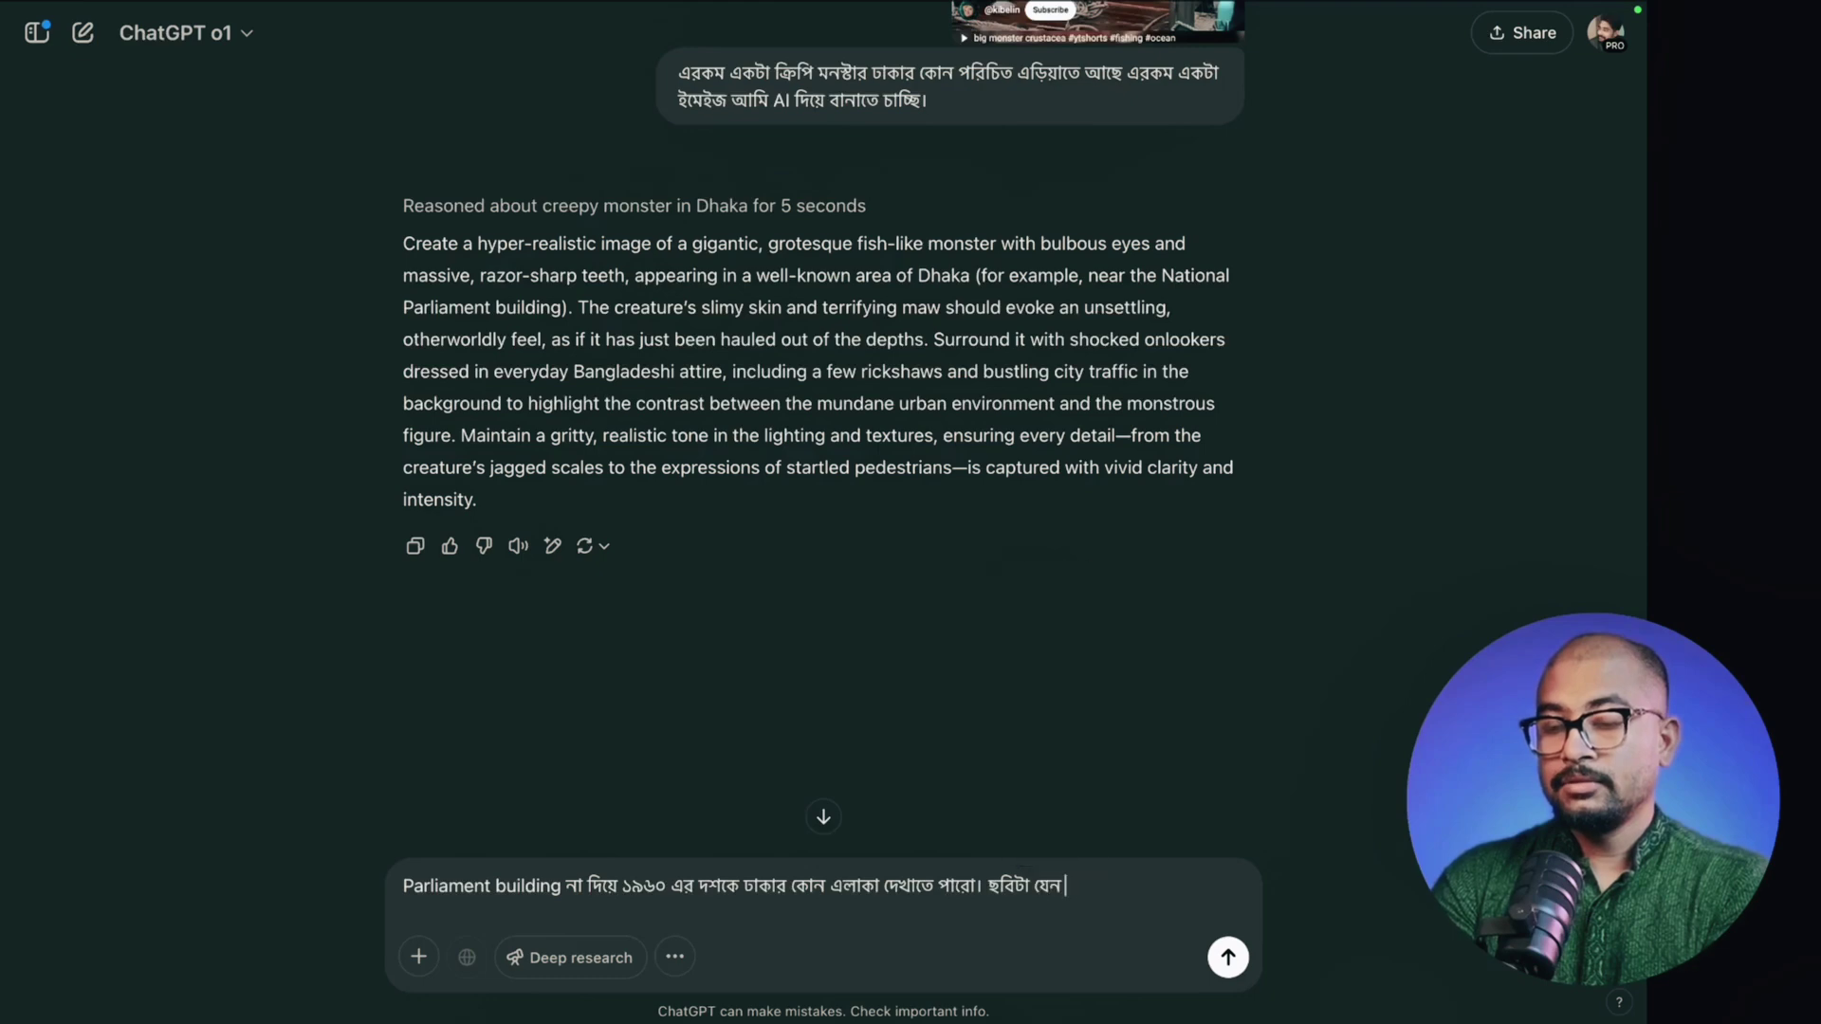
pyautogui.write(' hoy.')
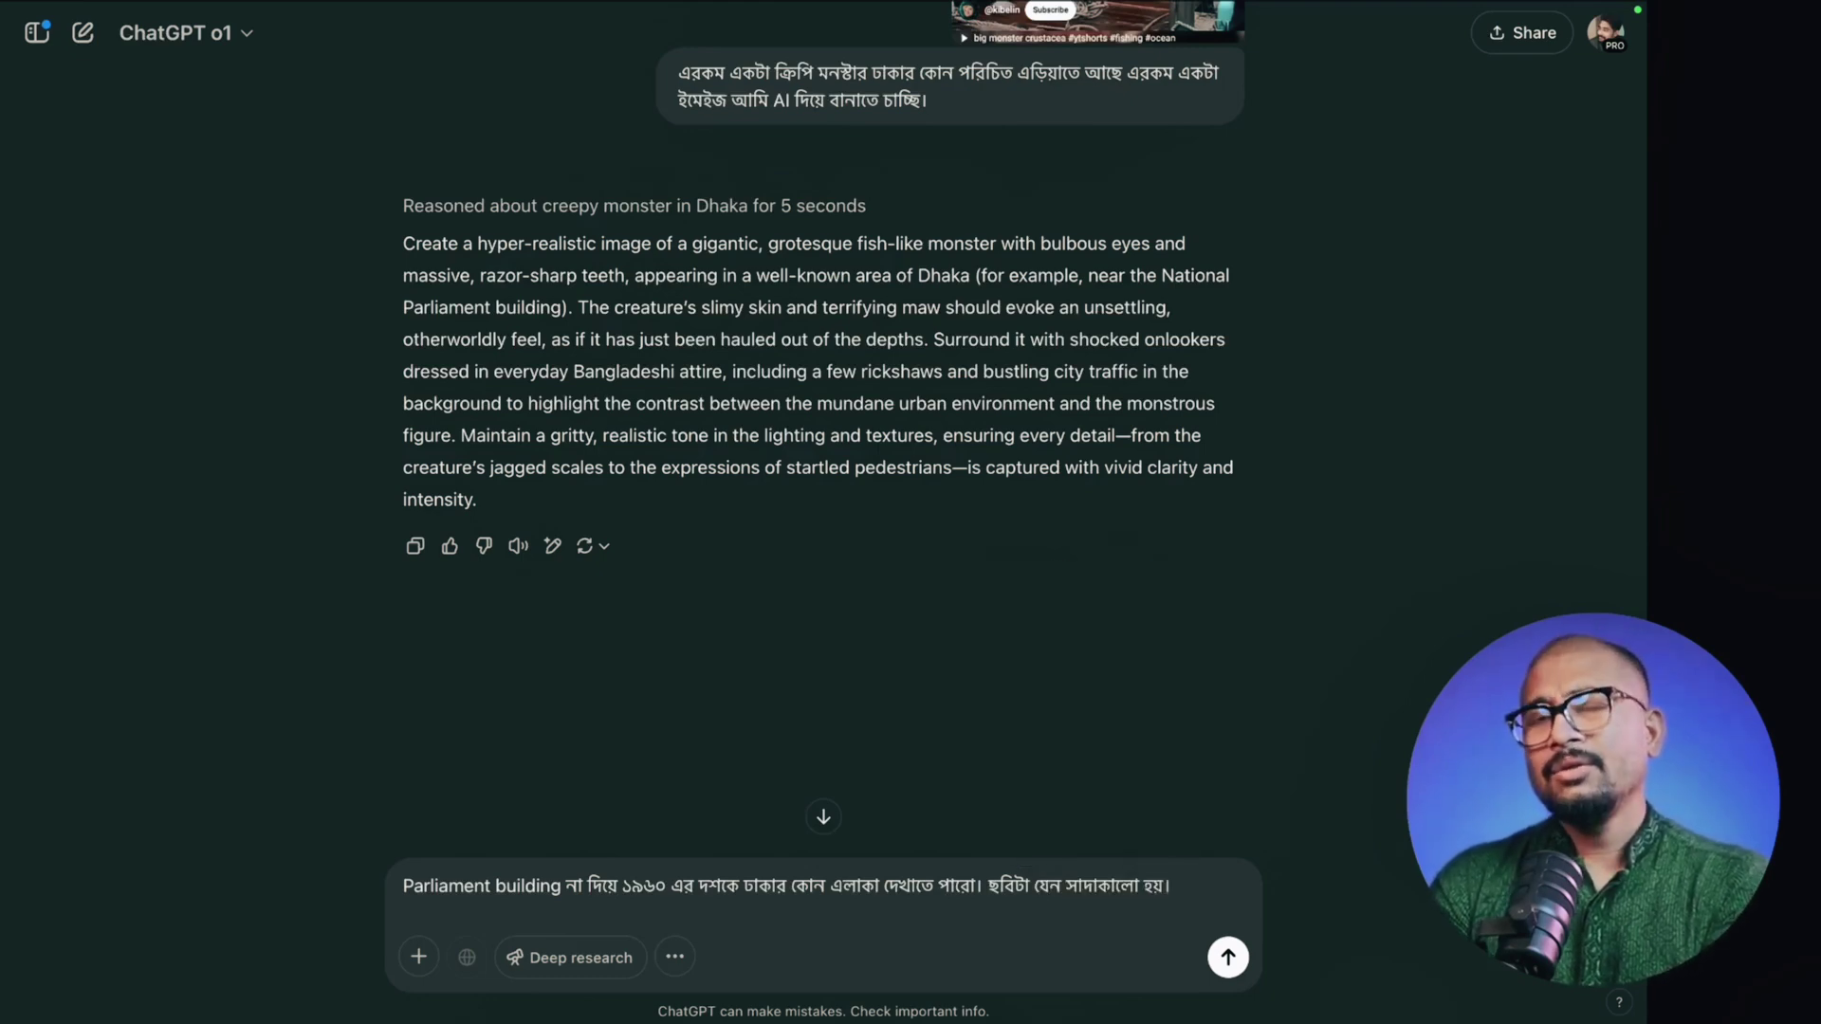
pyautogui.press('Return')
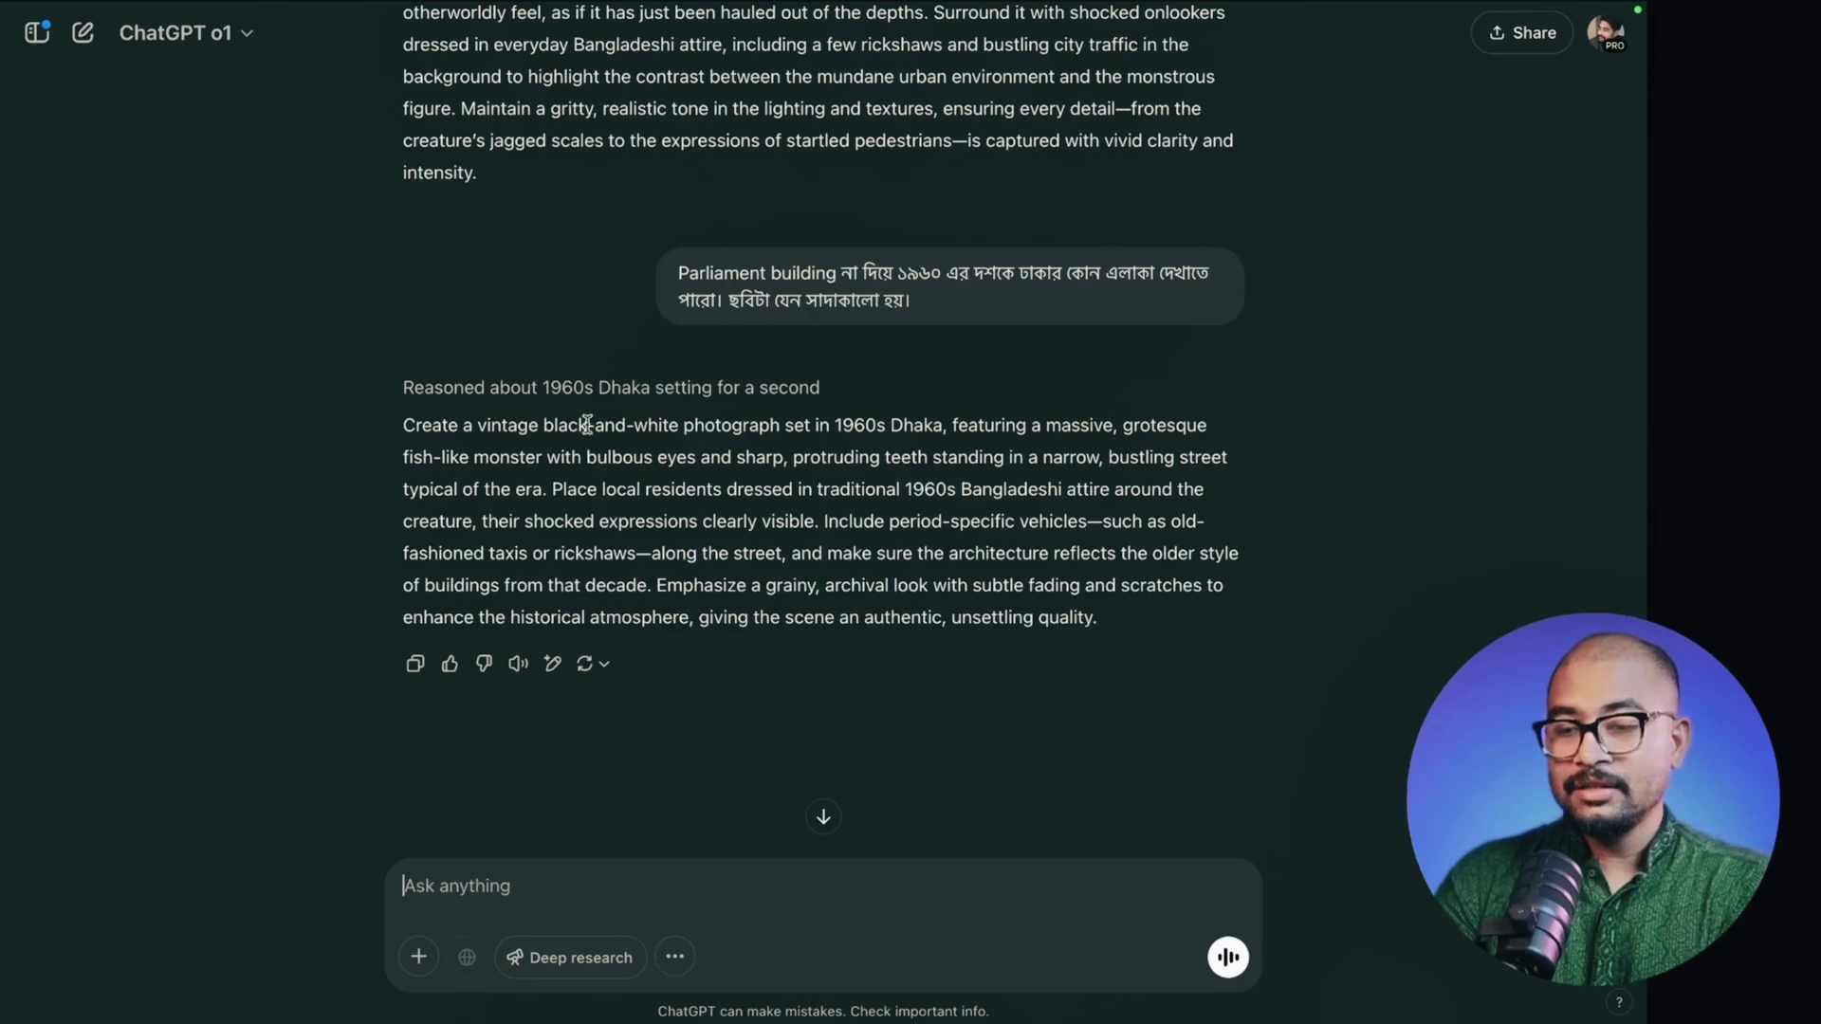
# - Copy the whole vintage black-and-white 1960s Dhaka monster prompt and switch to the Leonardo.Ai library
pyautogui.moveTo(702, 428); pyautogui.dragTo(1081, 609)
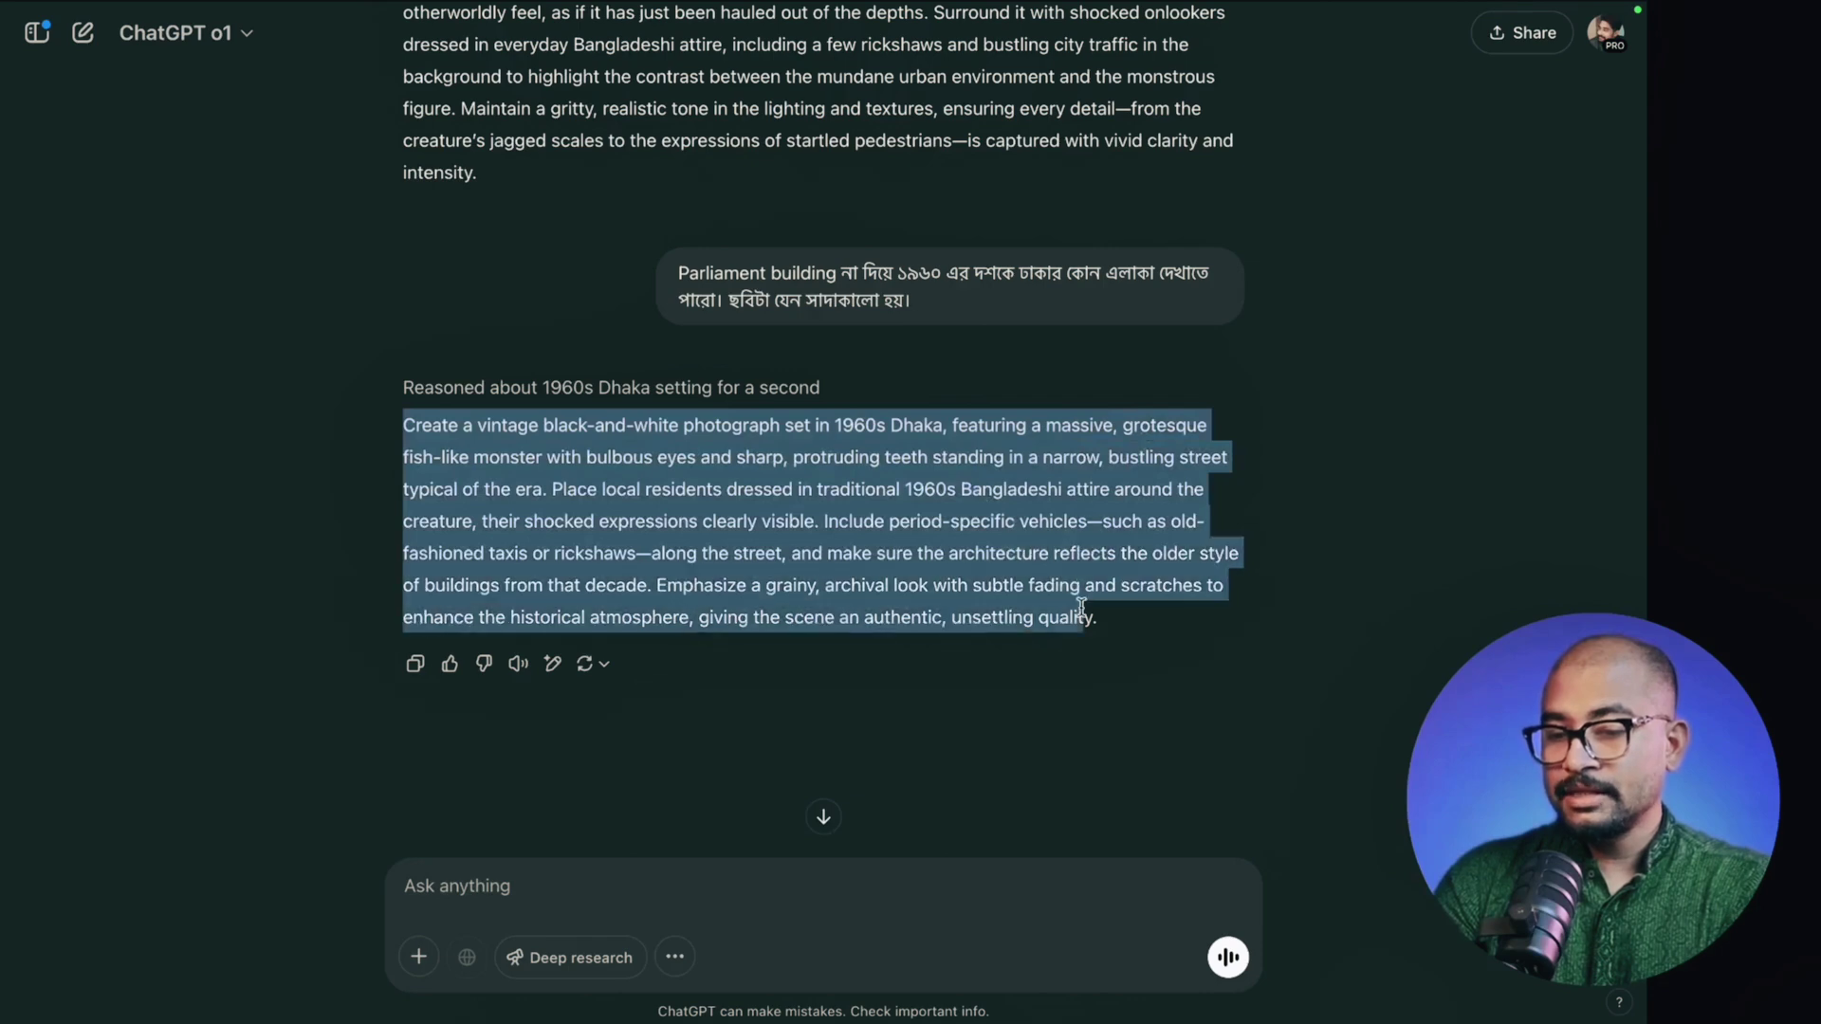
pyautogui.hotkey('ctrl', 'Tab')
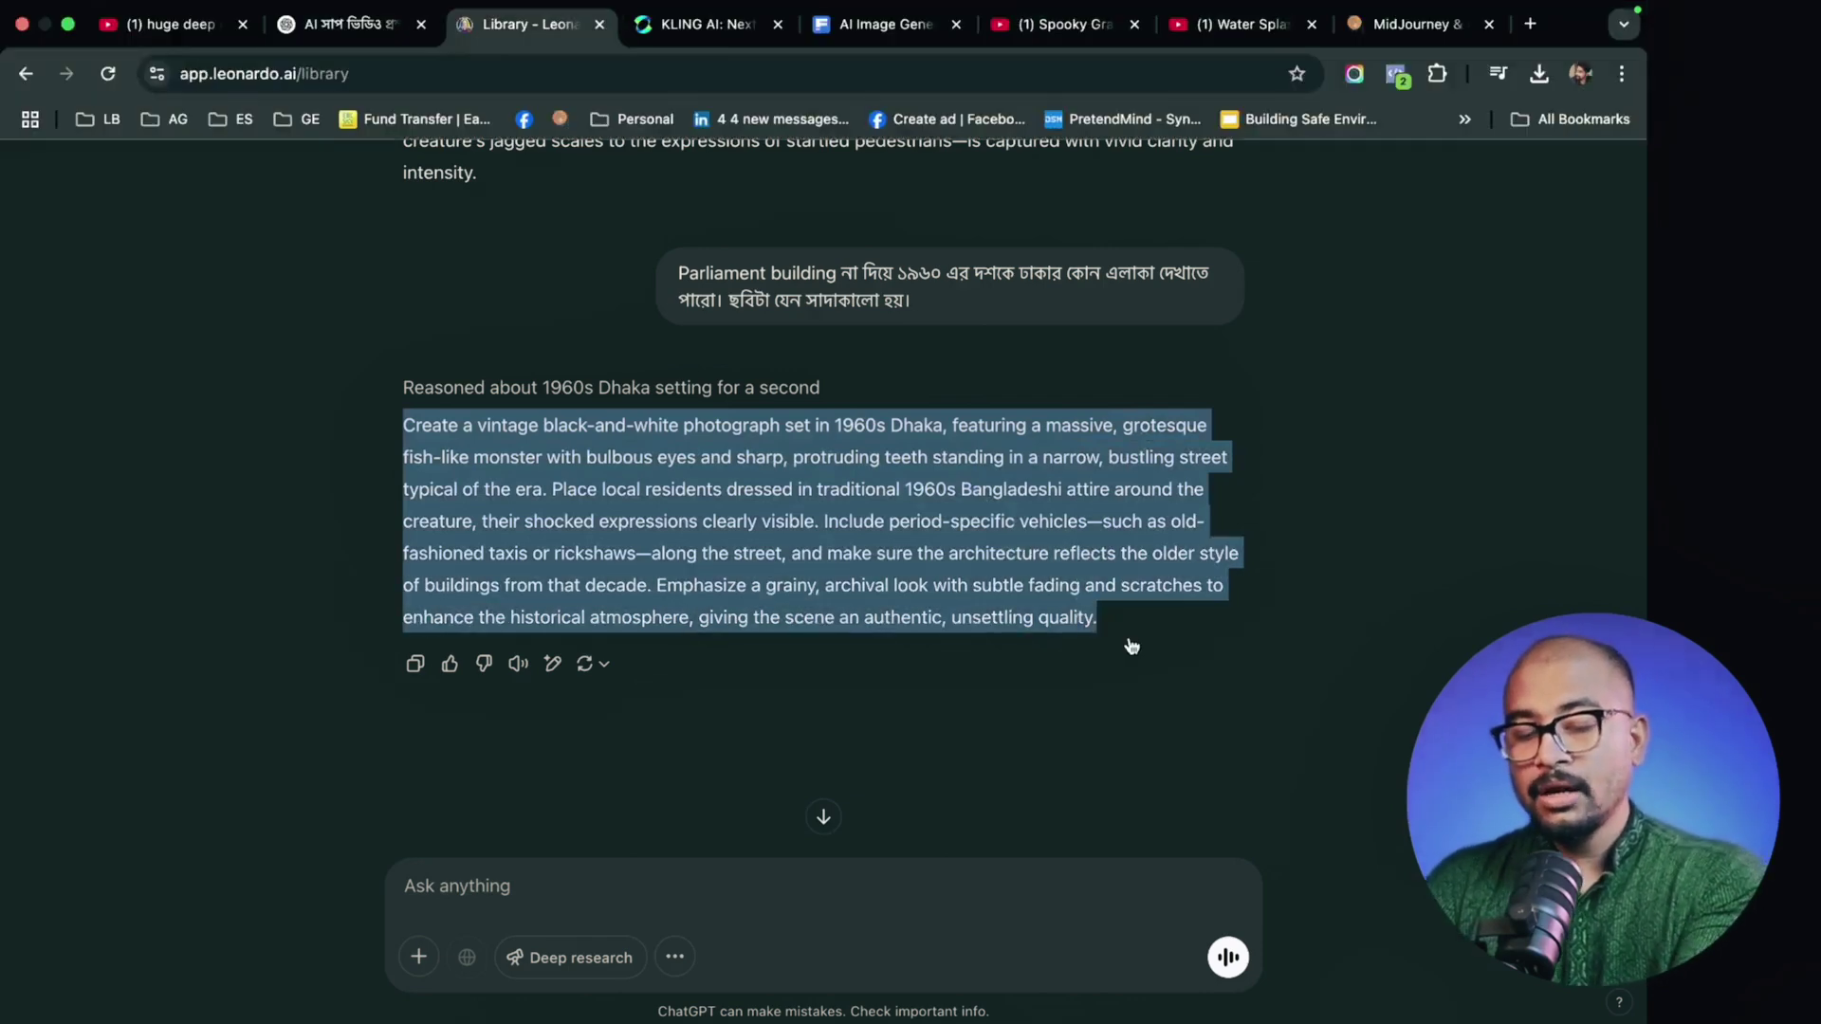
pyautogui.scroll(2, 777, 674)
pyautogui.scroll(-1, 777, 675)
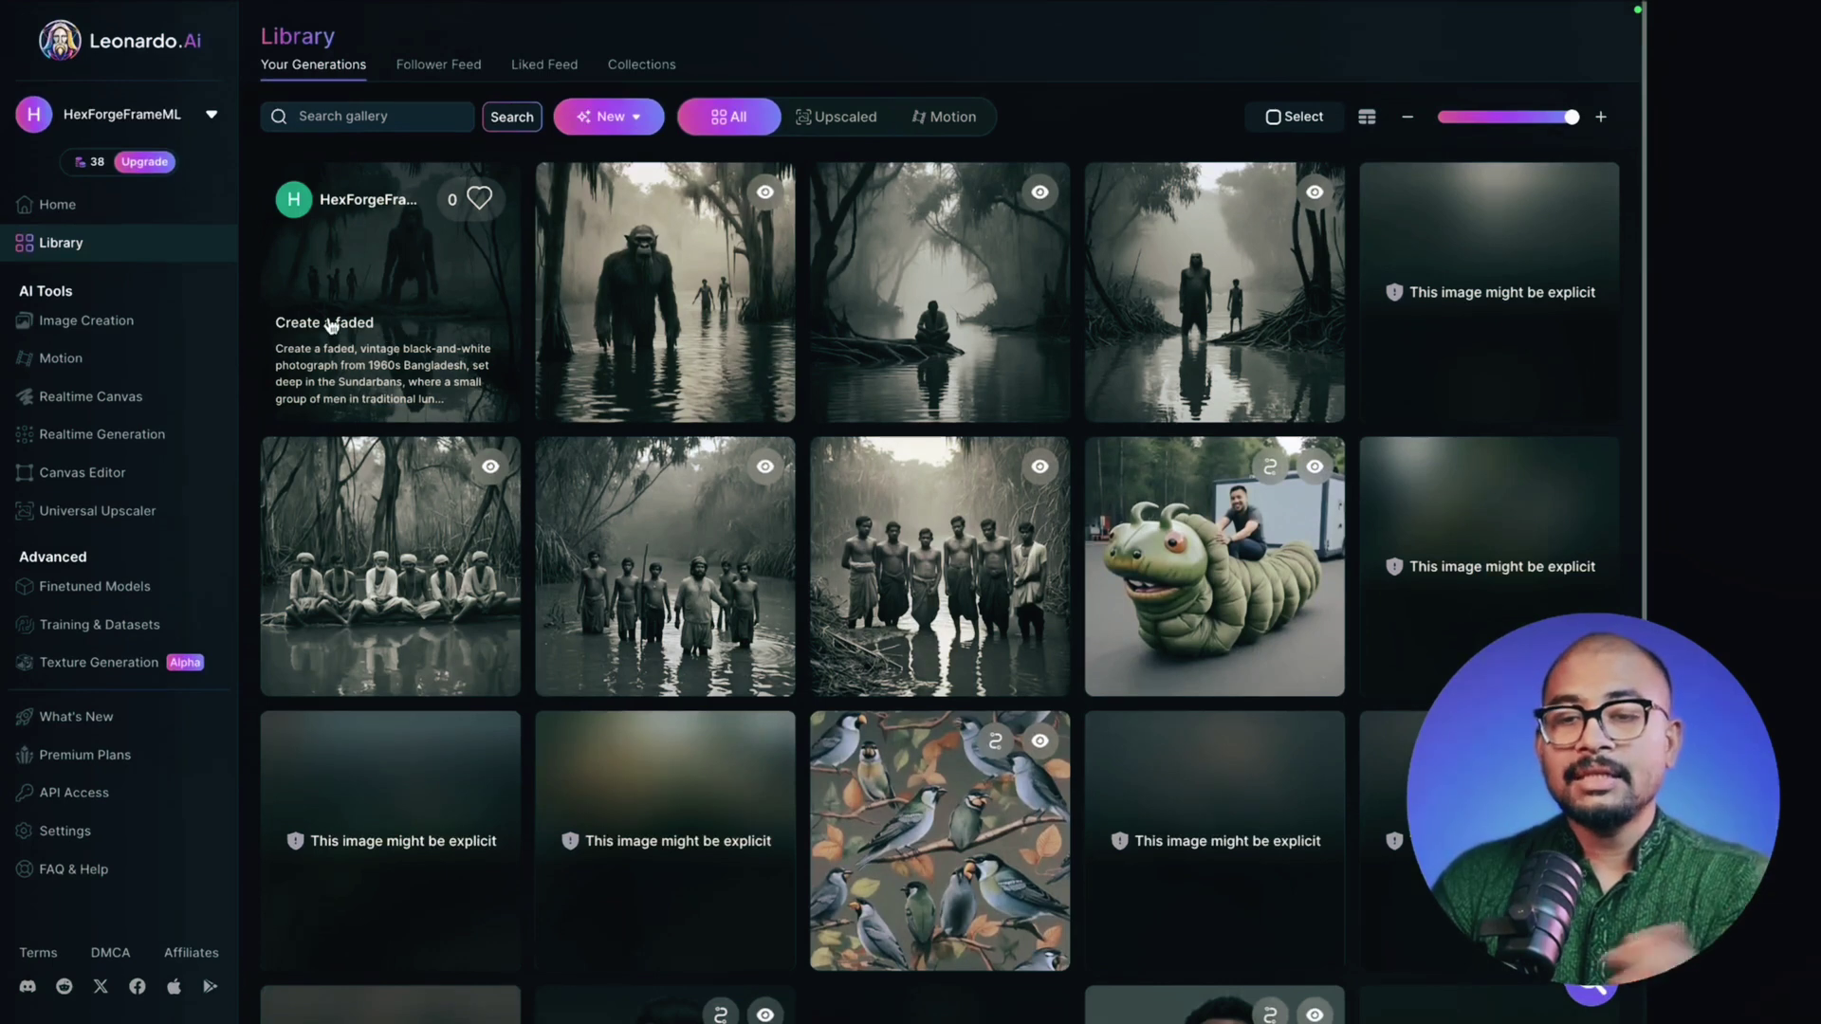
pyautogui.click(637, 117)
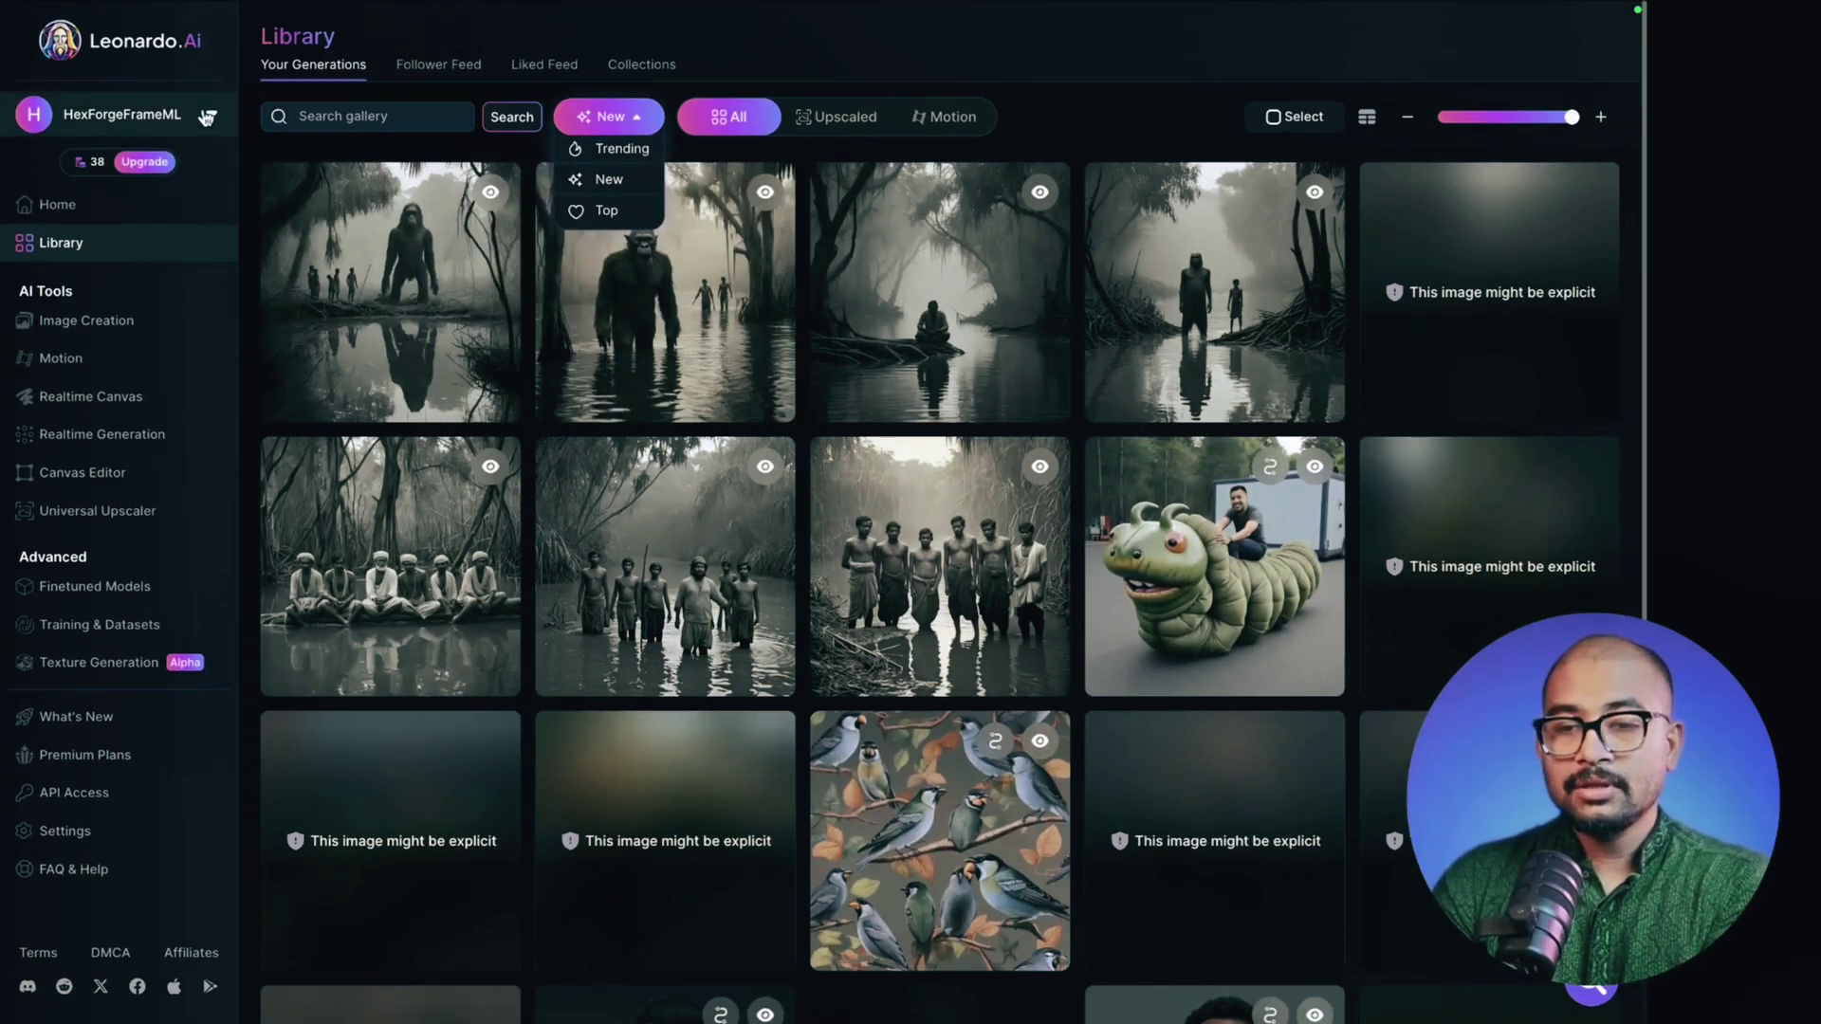
# - Open Leonardo.Ai's Image Creation tool in Classic Mode and dismiss the introductory tour
pyautogui.click(159, 59)
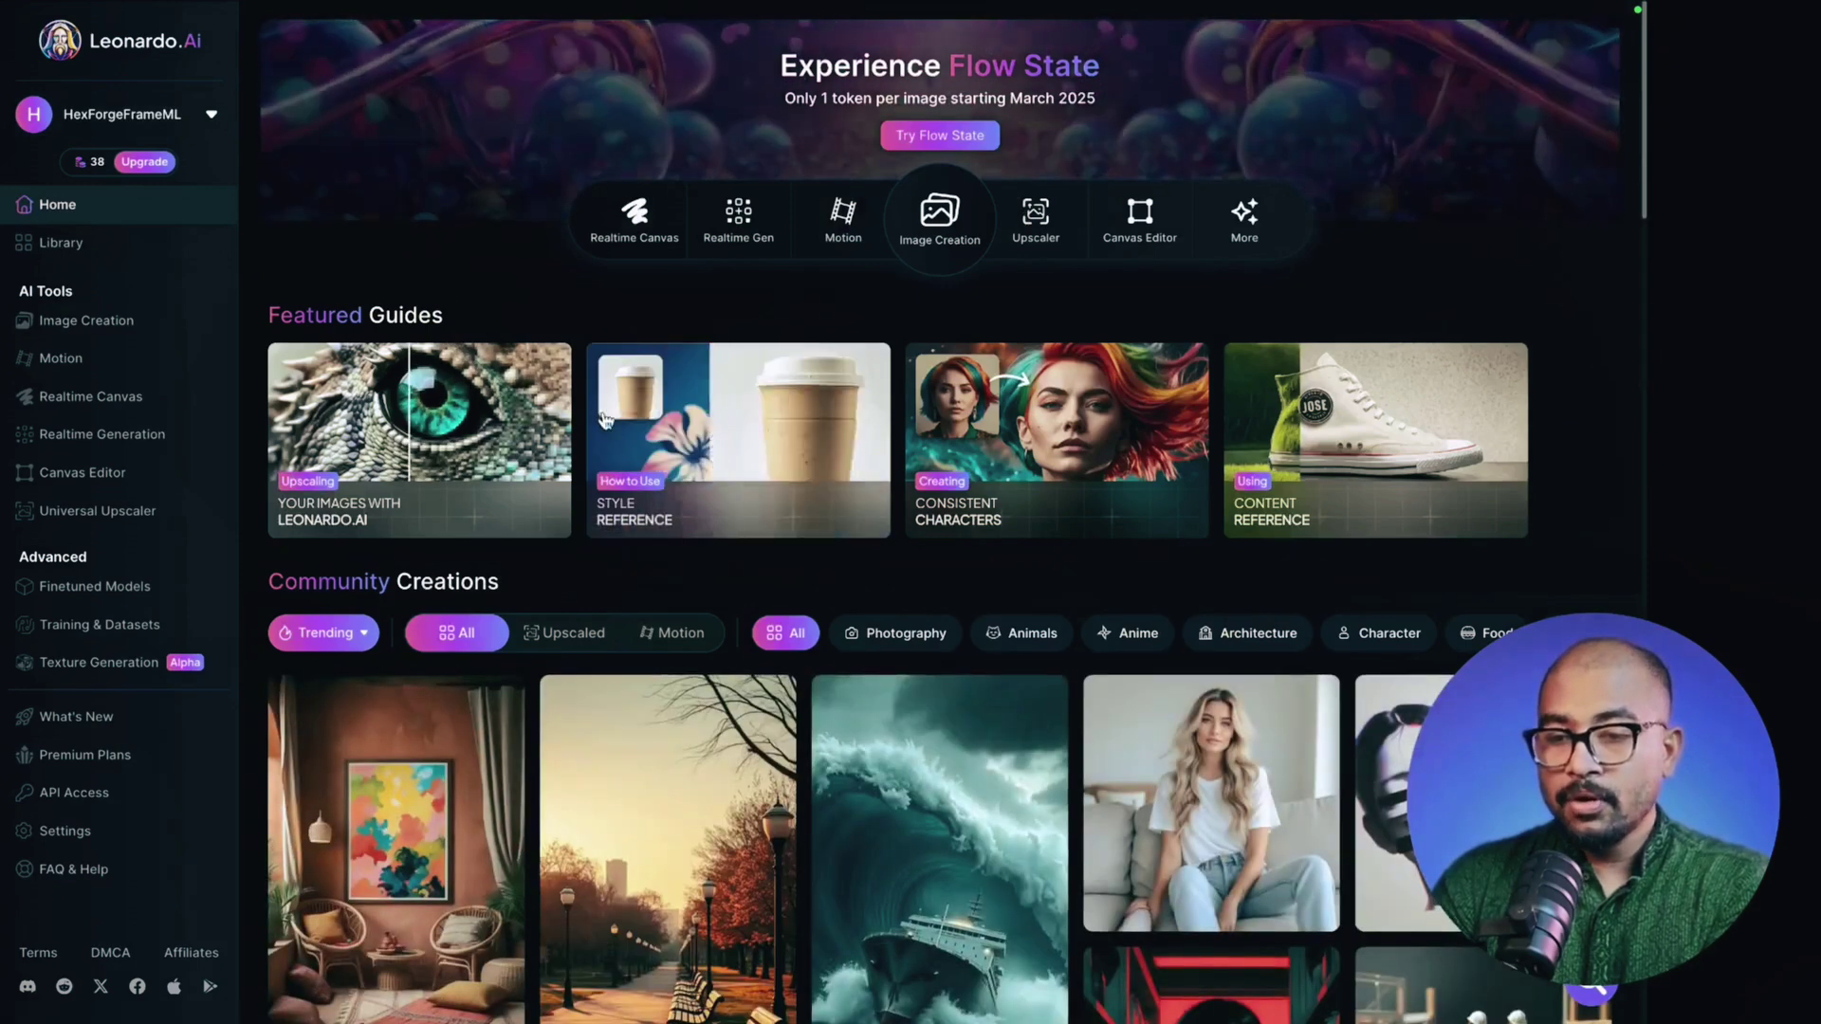
pyautogui.click(943, 135)
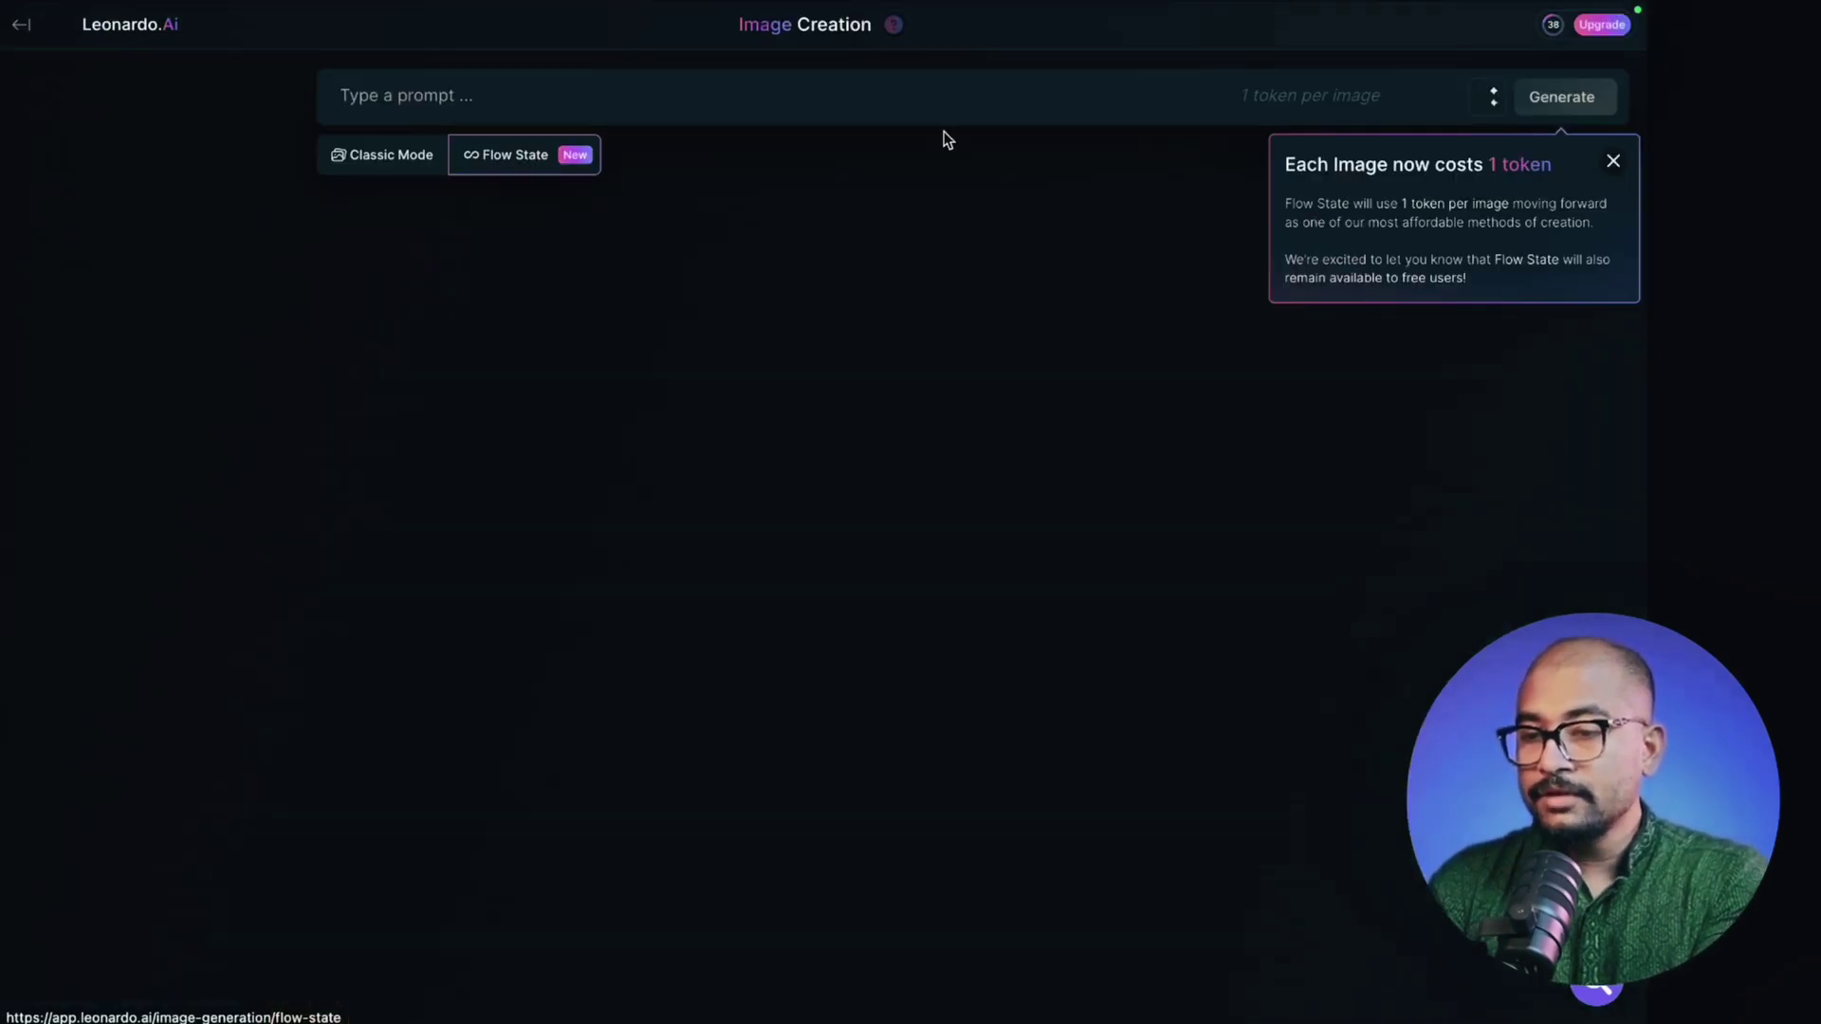
pyautogui.click(382, 156)
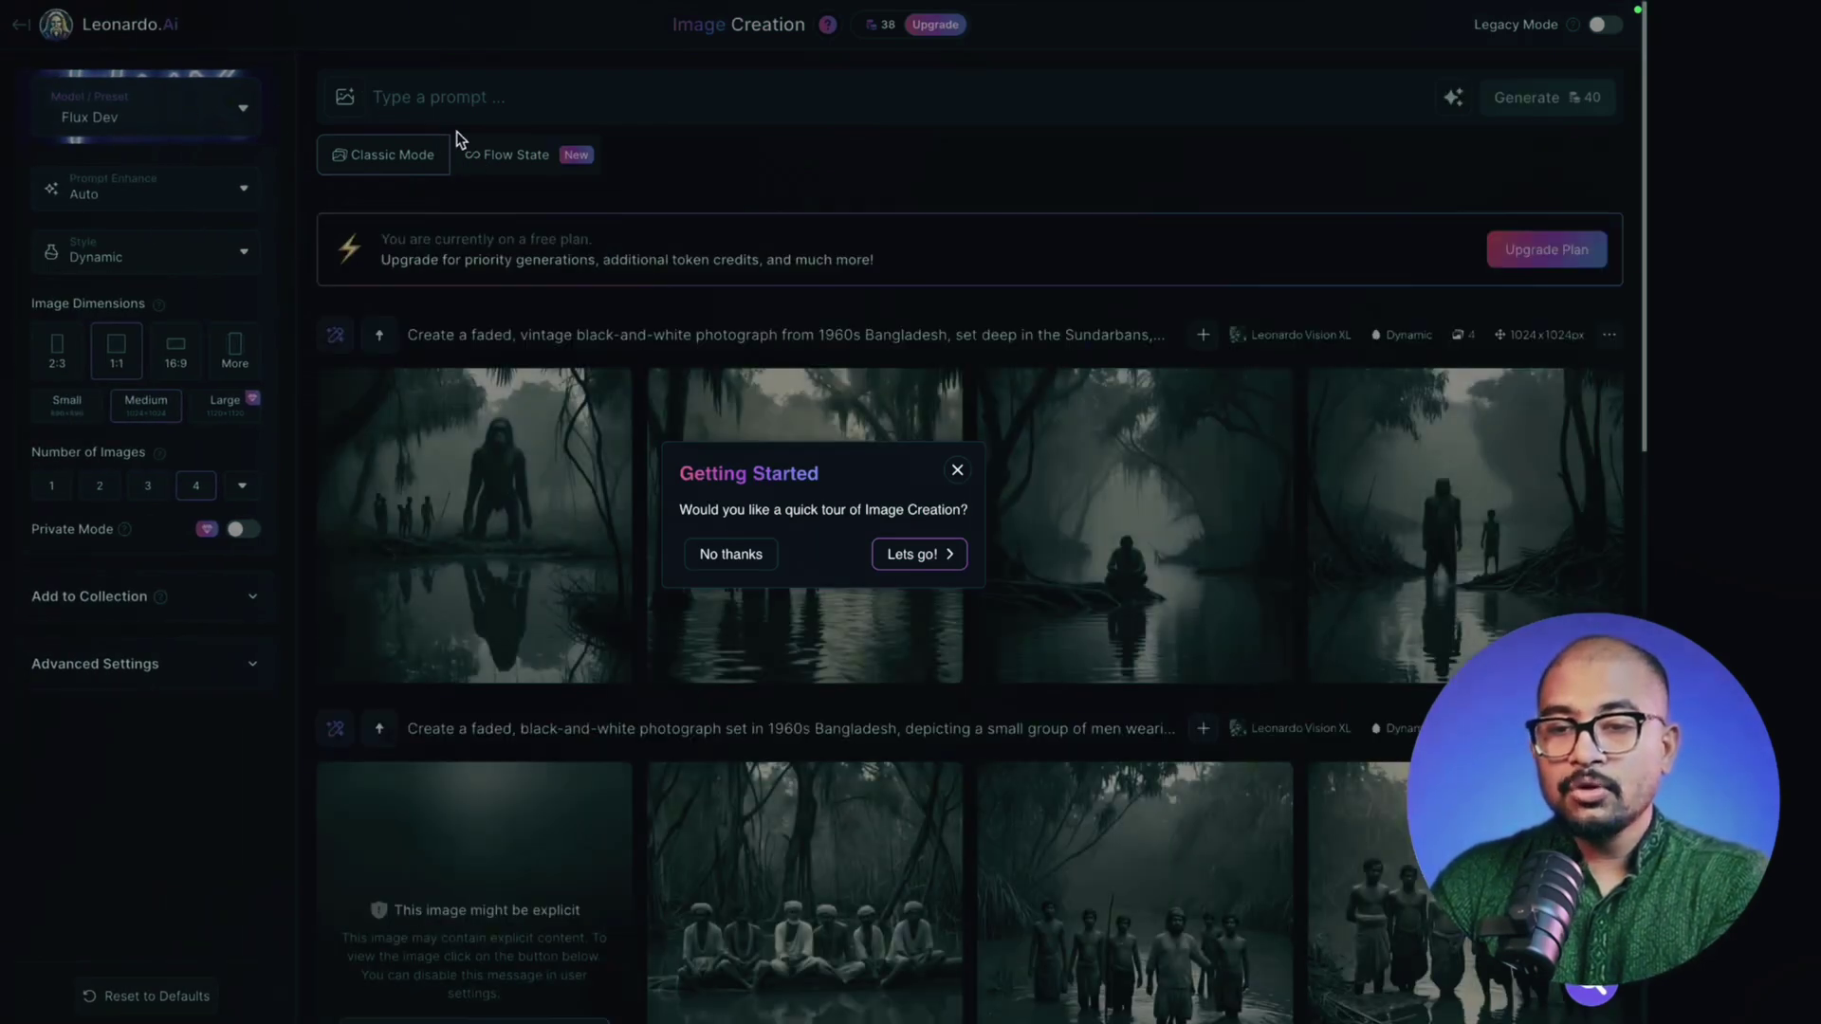
pyautogui.click(958, 474)
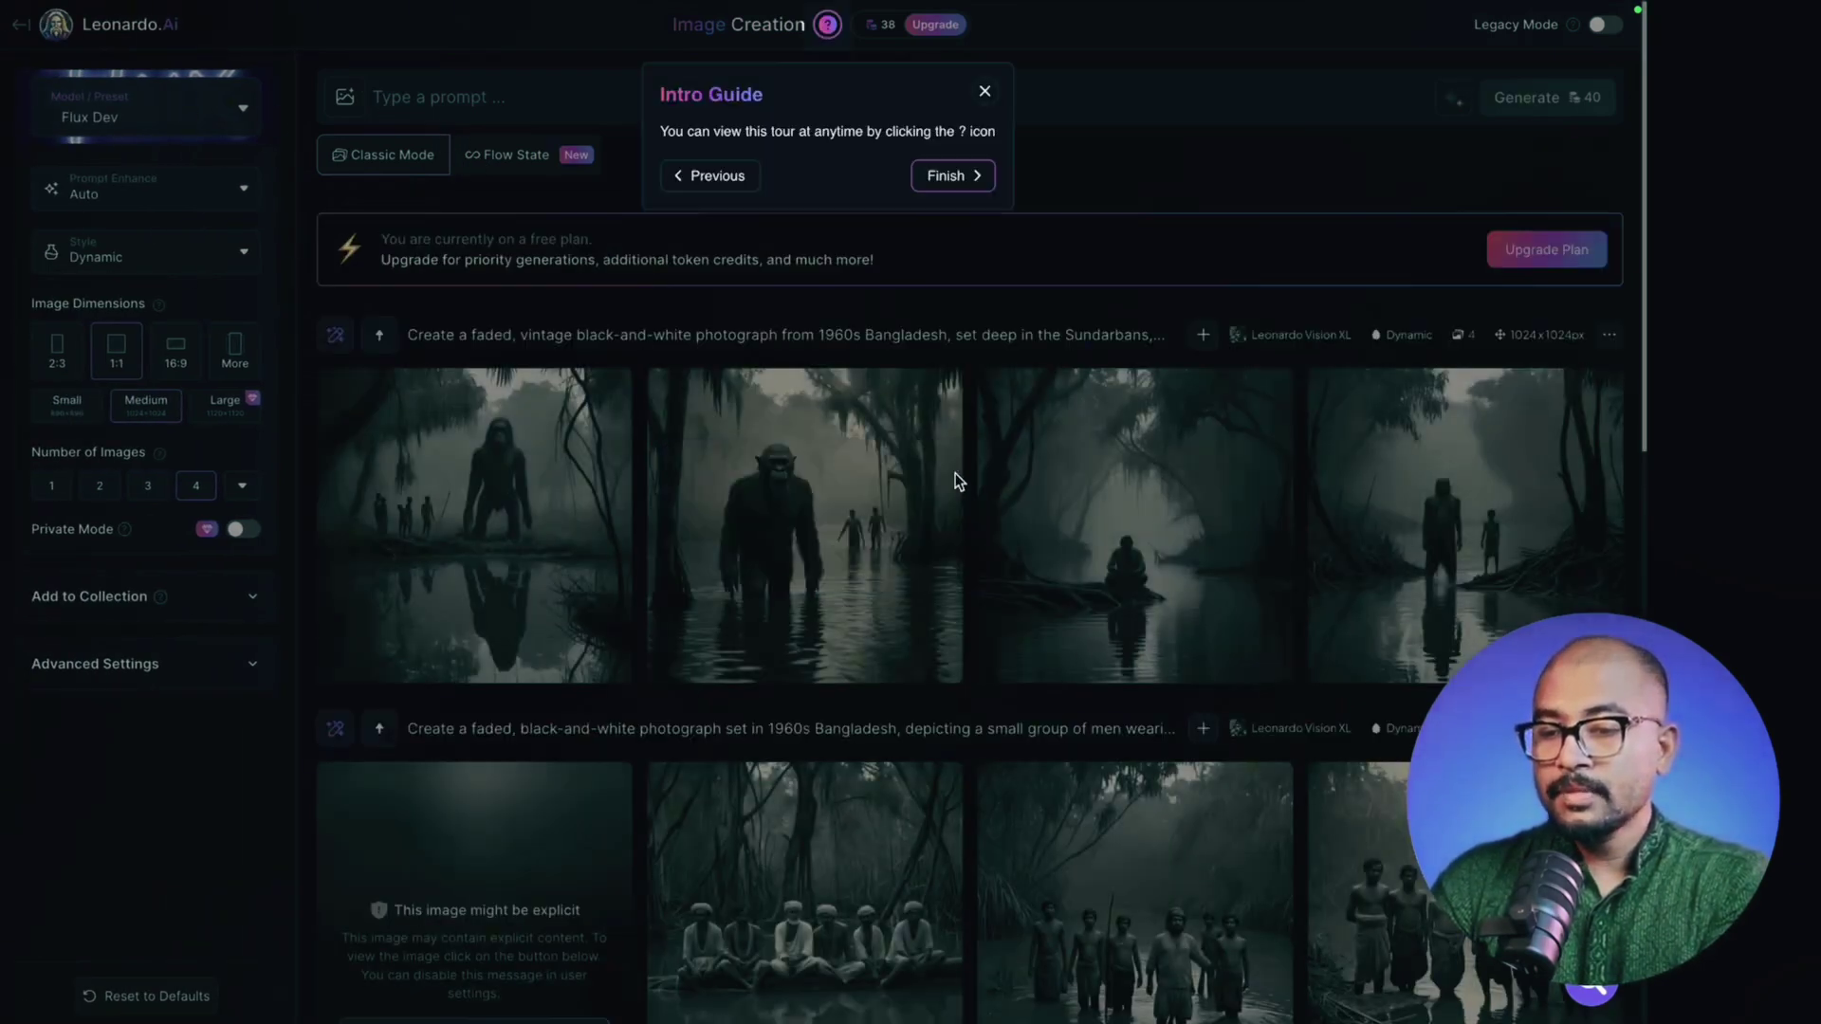
pyautogui.click(987, 91)
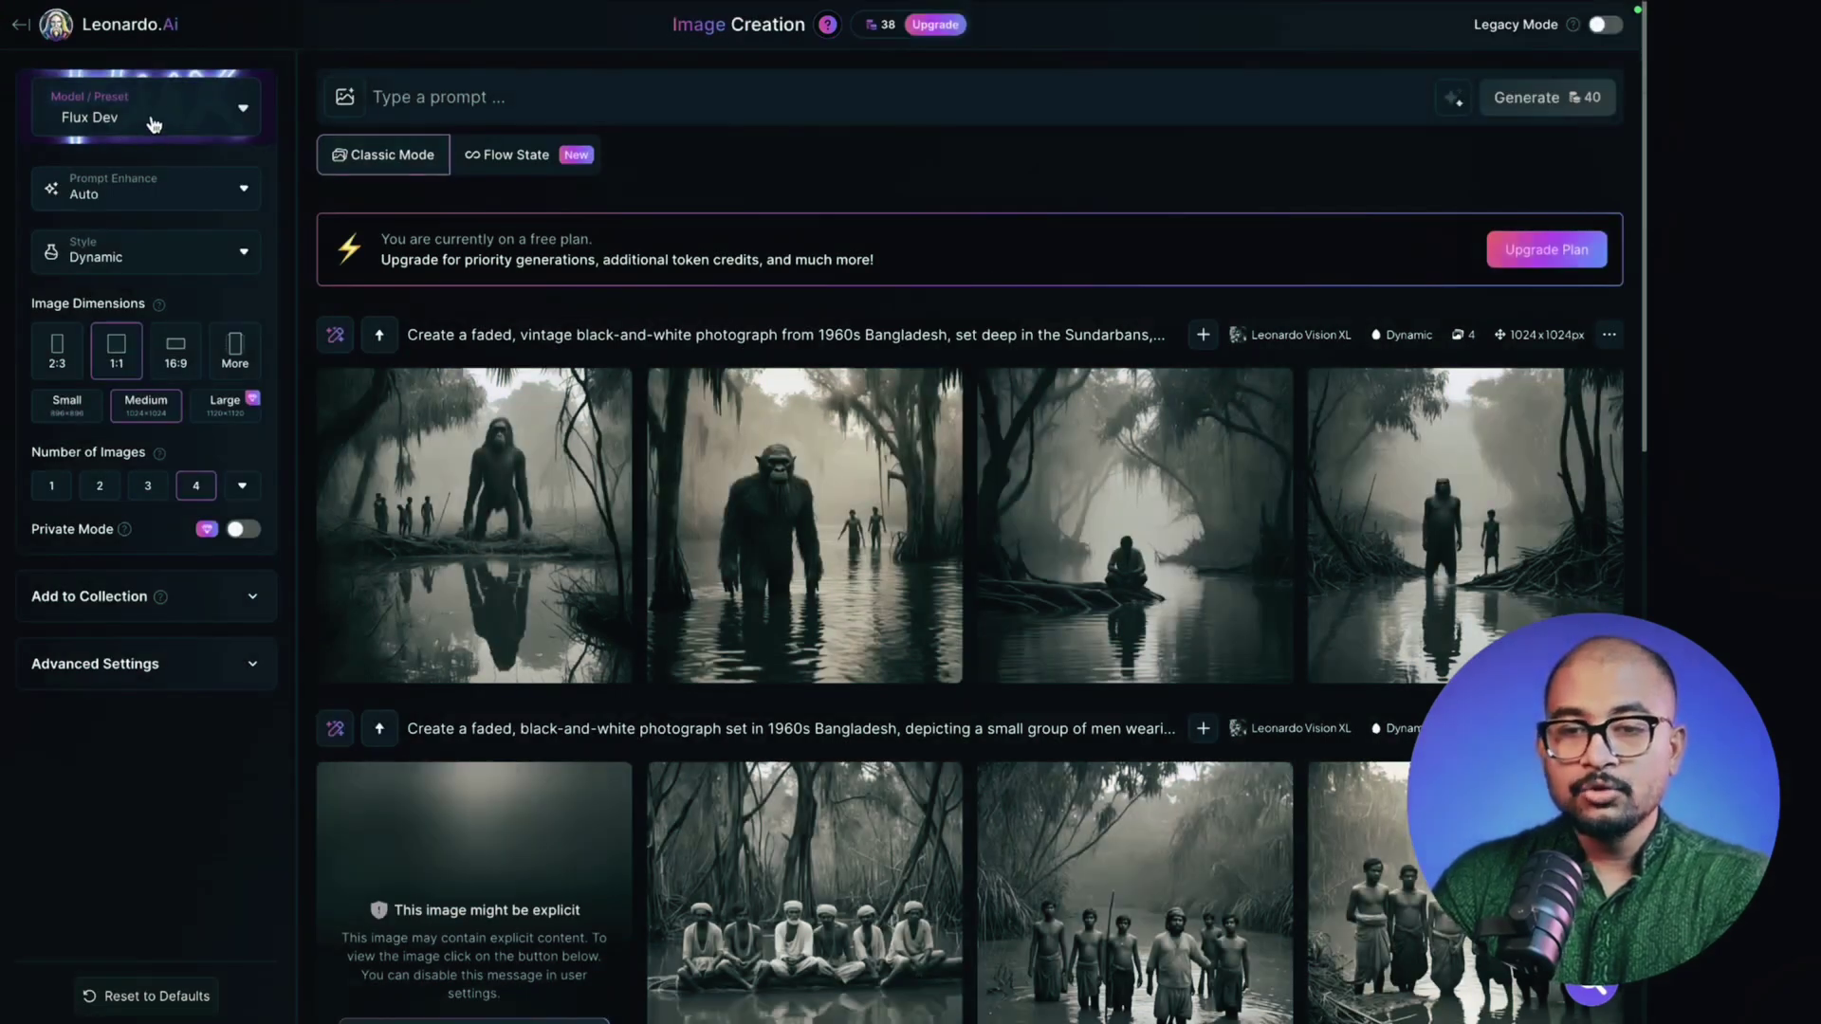
# - Change the image generation model preset to Lifelike Vision
pyautogui.click(183, 117)
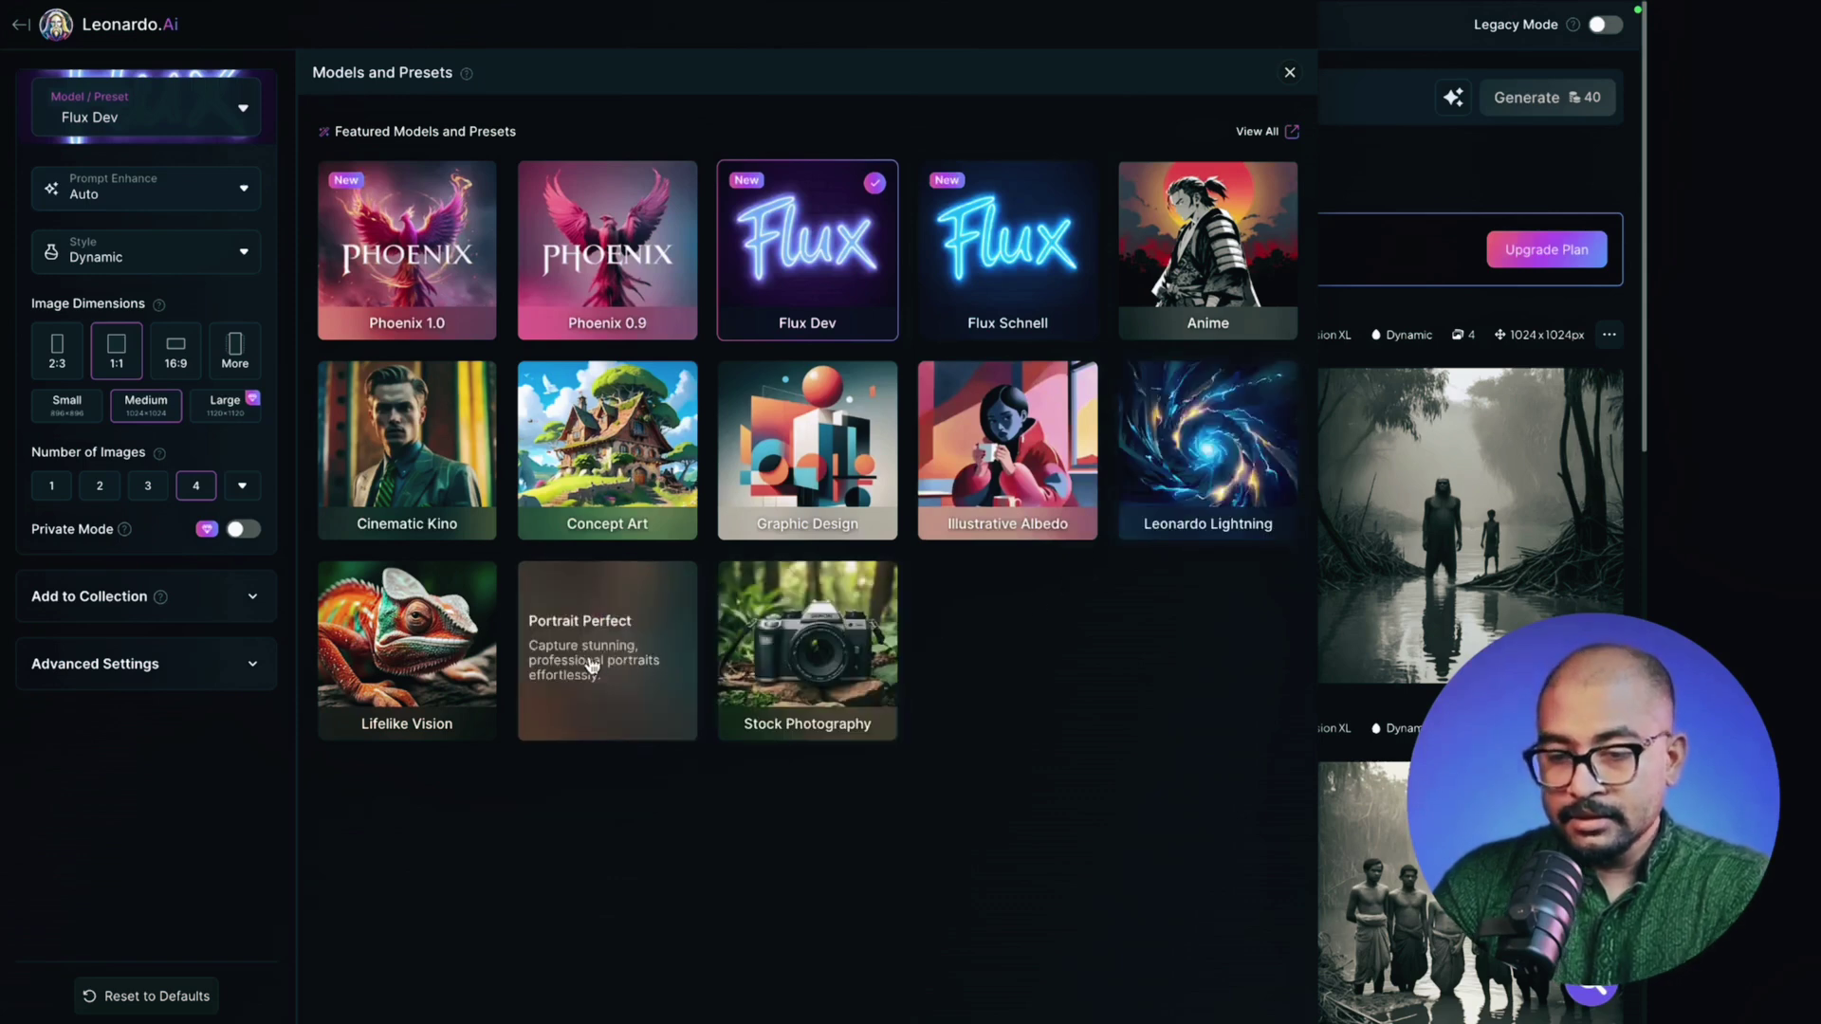
pyautogui.click(408, 650)
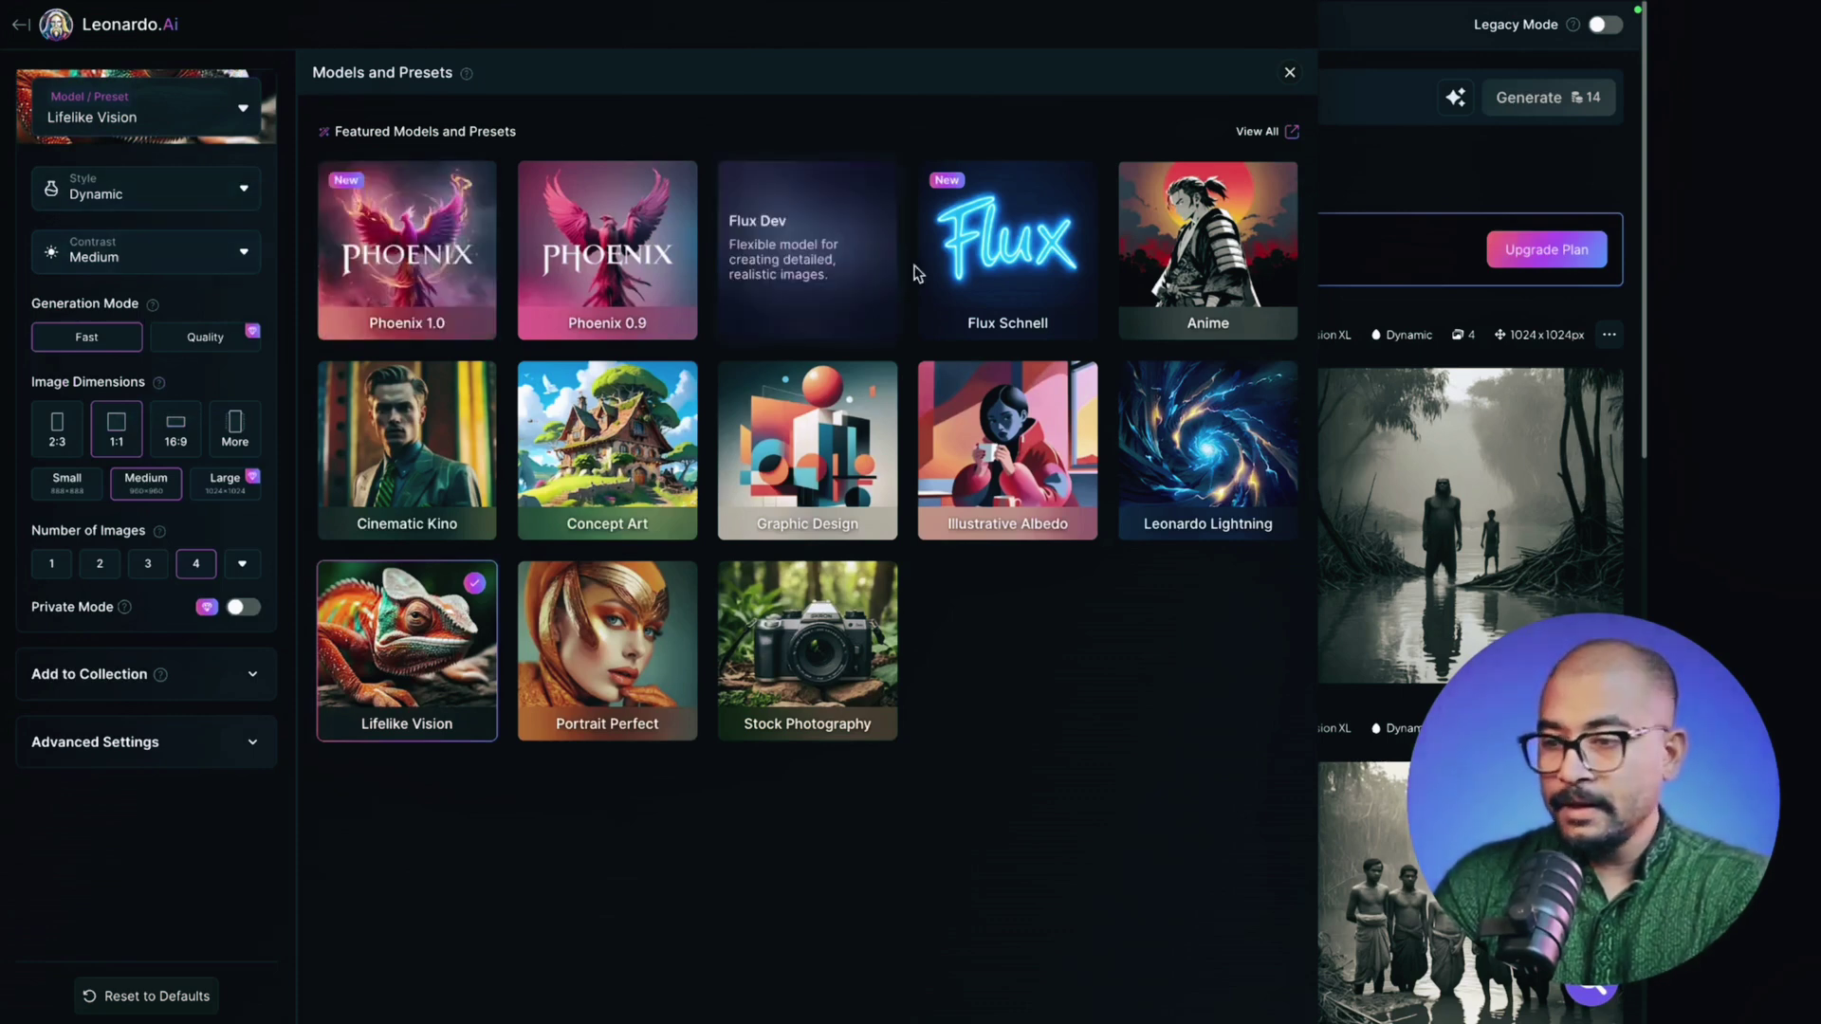
pyautogui.click(1340, 167)
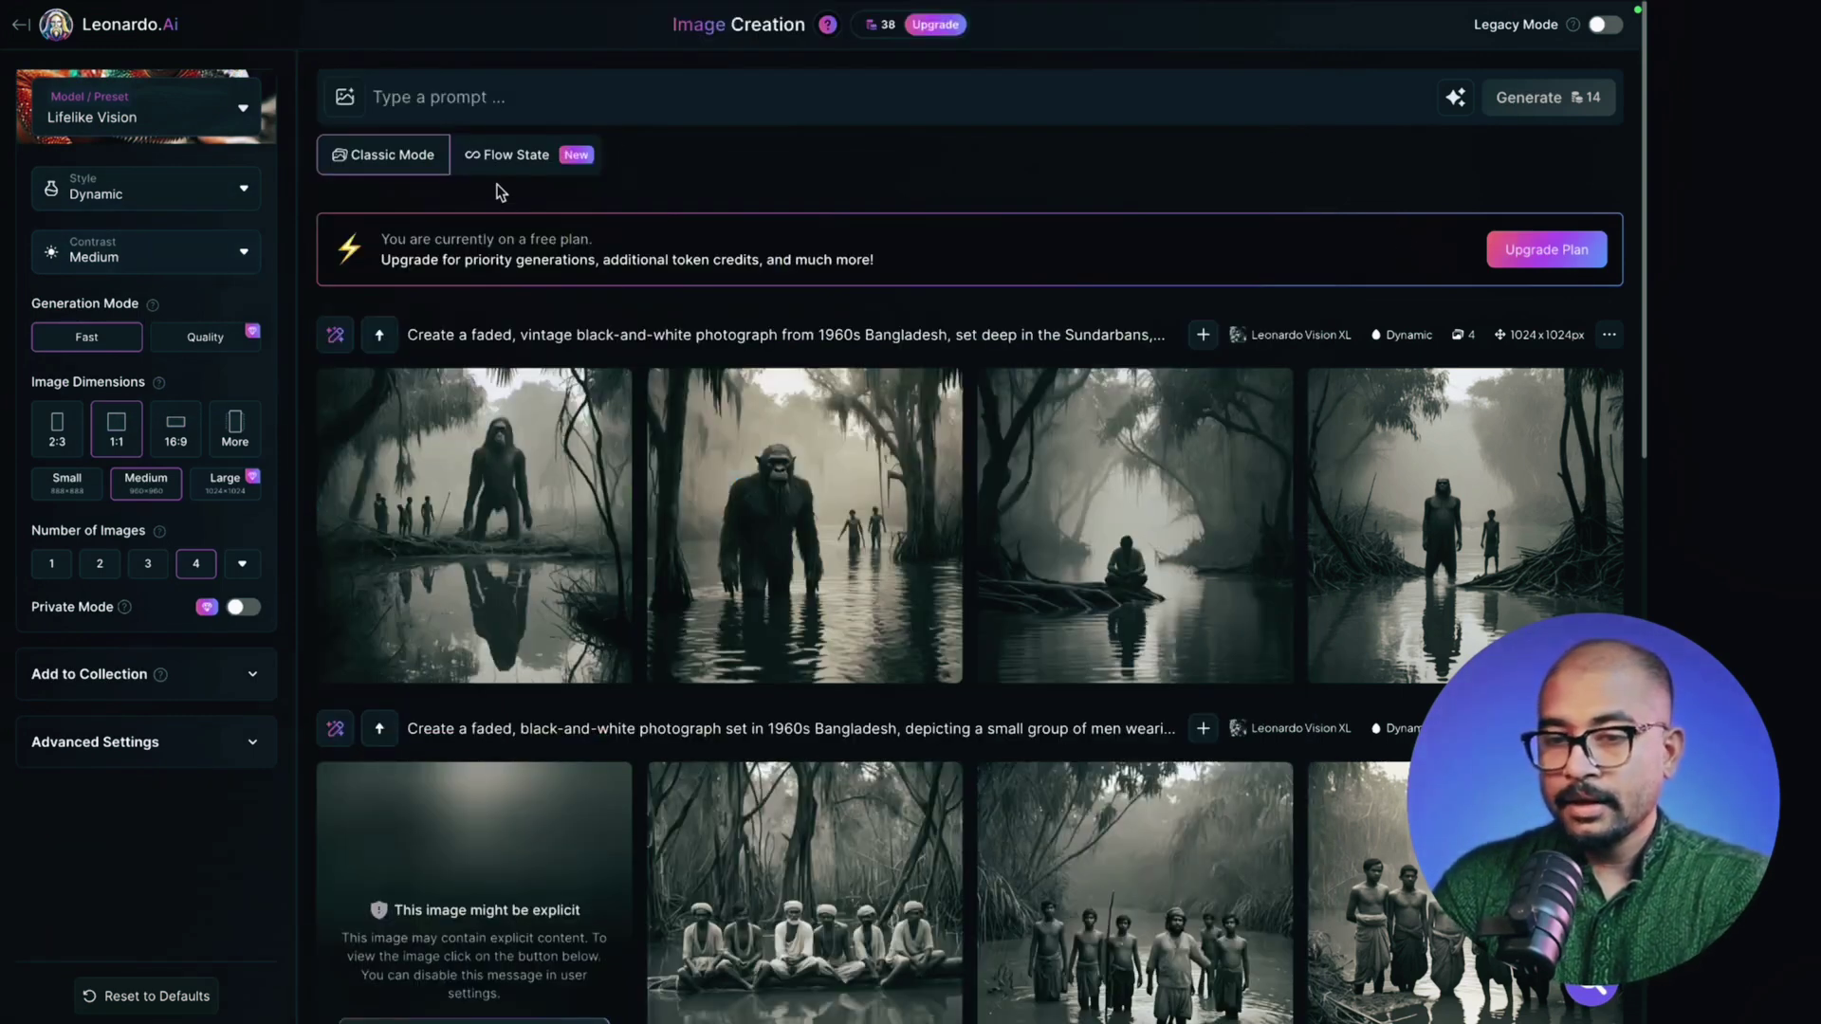
# - Paste the copied 1960s Dhaka fish-like monster prompt and generate the images from it
pyautogui.click(489, 92)
pyautogui.write('Create a vintage black-and-white photograph set in 1960s Dhaka, featuring a massive, grotesque fish-like monster with bulbous eyes and sharp, protruding teeth standing in a narrow, bustling street typical of the era. Place local residents dressed in traditional 1960s Bangladeshi attire around the creature, their shocked expressions clearly visible. Include period-specific vehicles—such as old-fashioned taxis or rickshaws—along the street, and make sure the architecture reflects the older style of buildings from that decade. Emphasize a grainy, archival look with subtle fading and scratches to enhance the historical atmosphere, giving the scene an authentic, unsettling quality.')
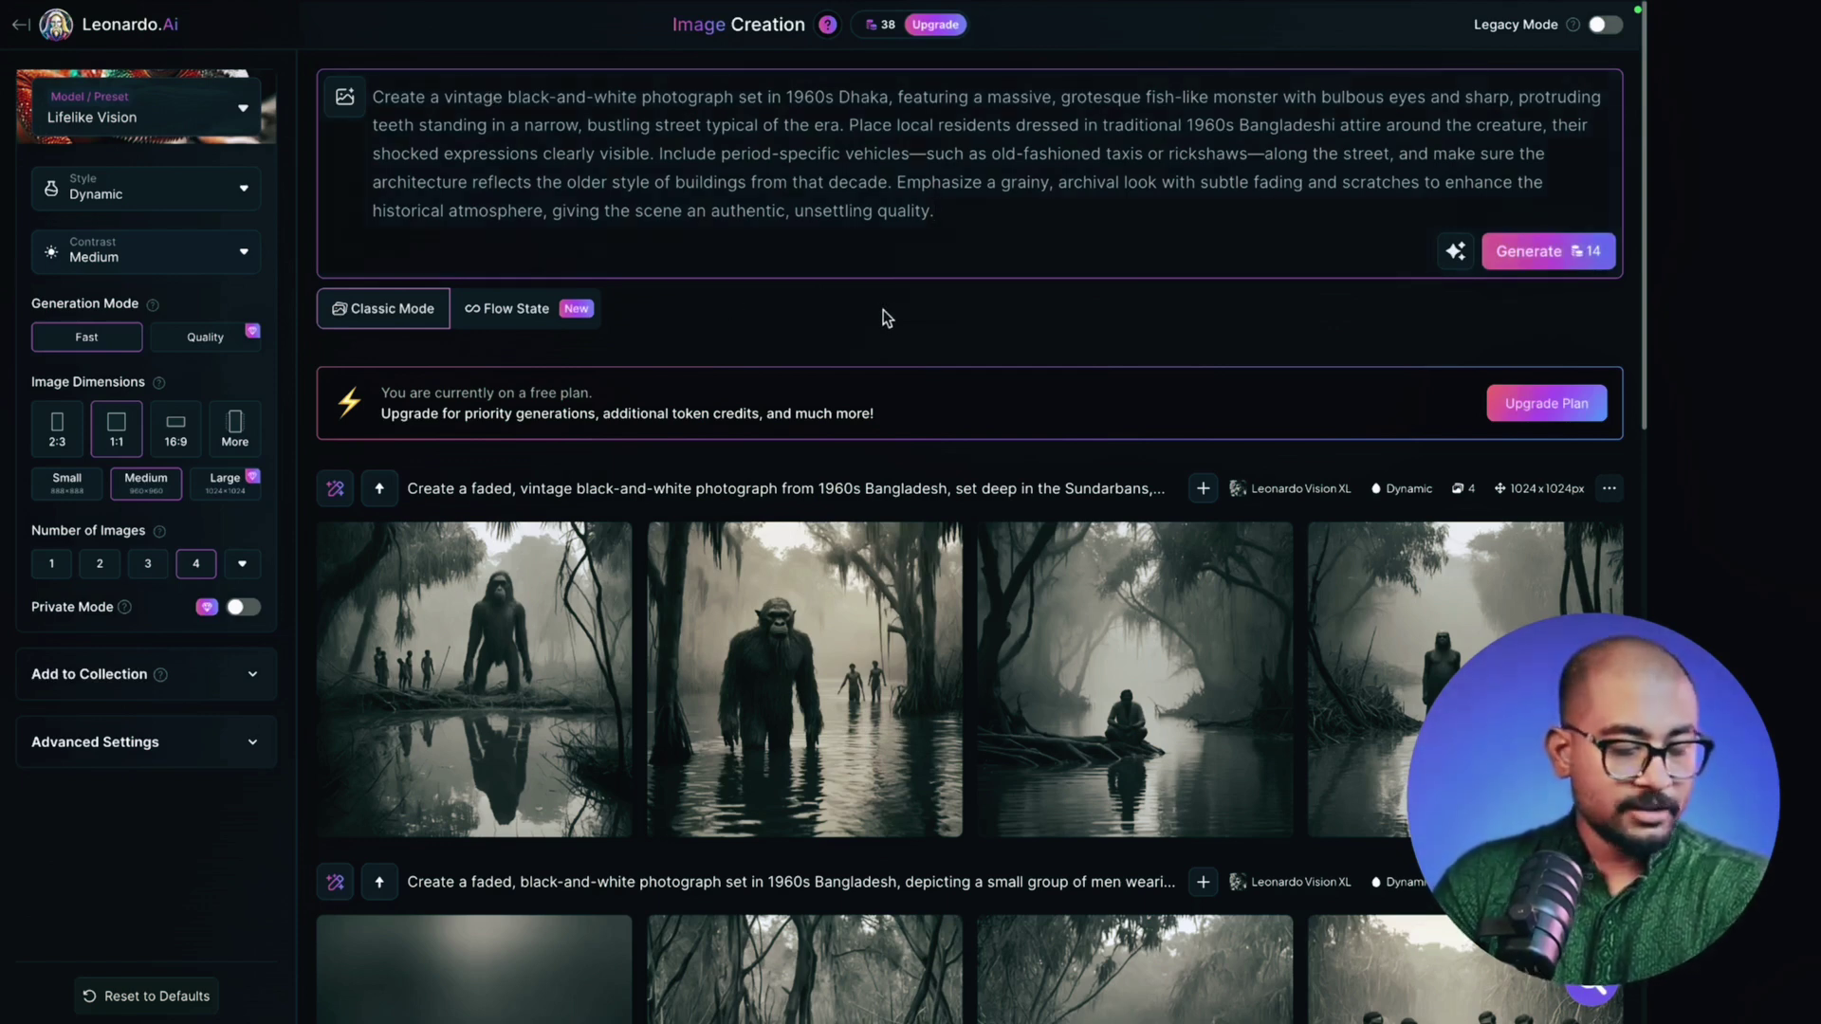
pyautogui.click(1528, 251)
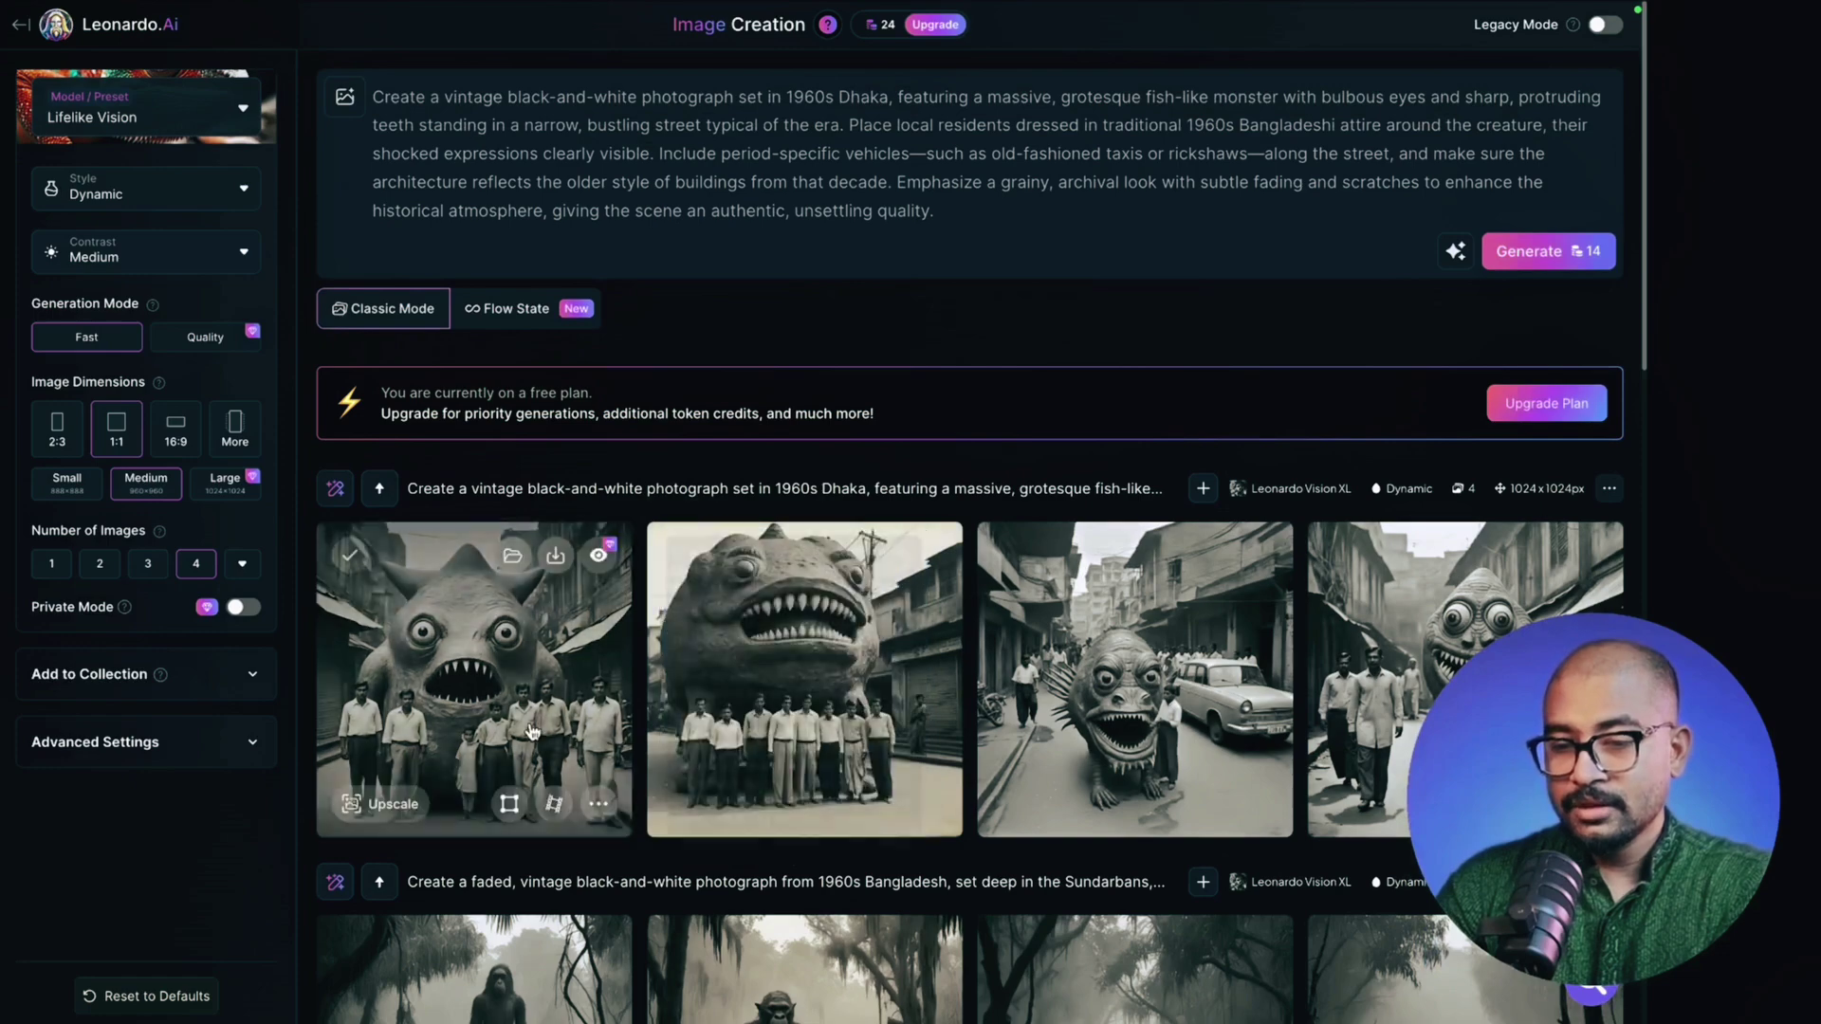
# - Examine the four generated 1960s Dhaka monster images one by one at enlarged size to compare them
pyautogui.click(491, 670)
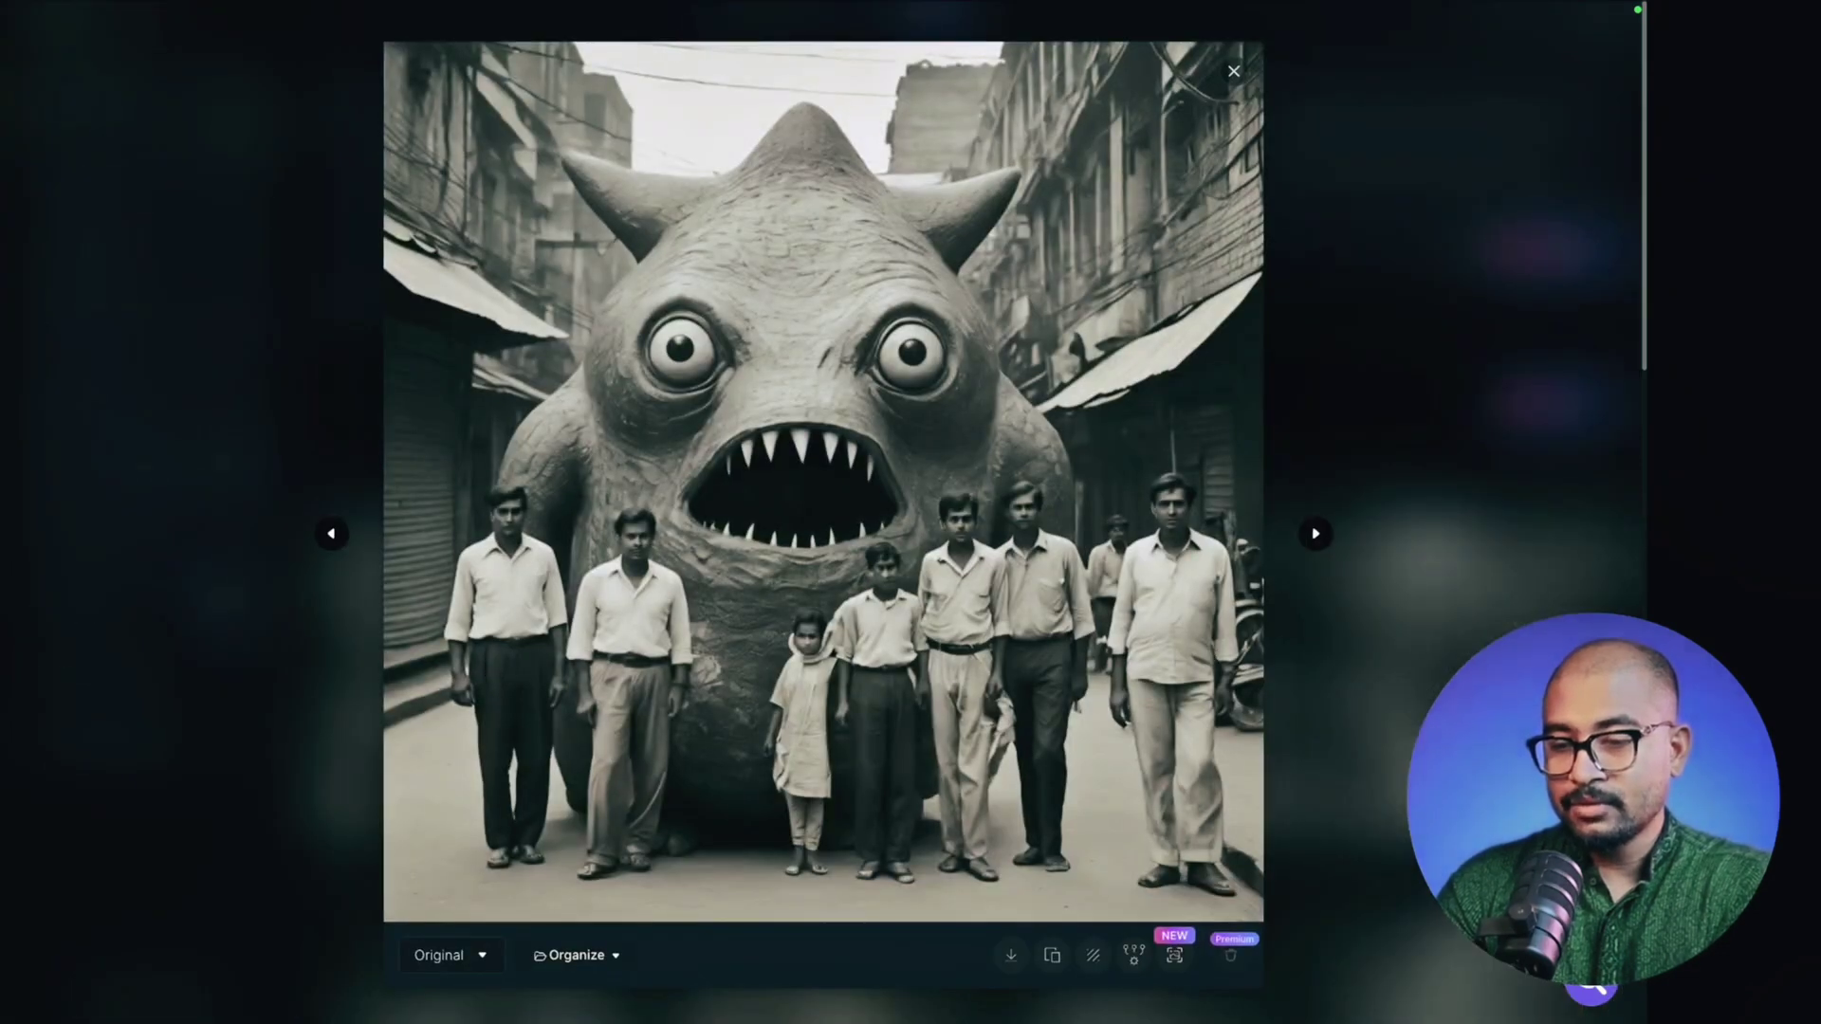
pyautogui.click(1480, 684)
pyautogui.click(913, 681)
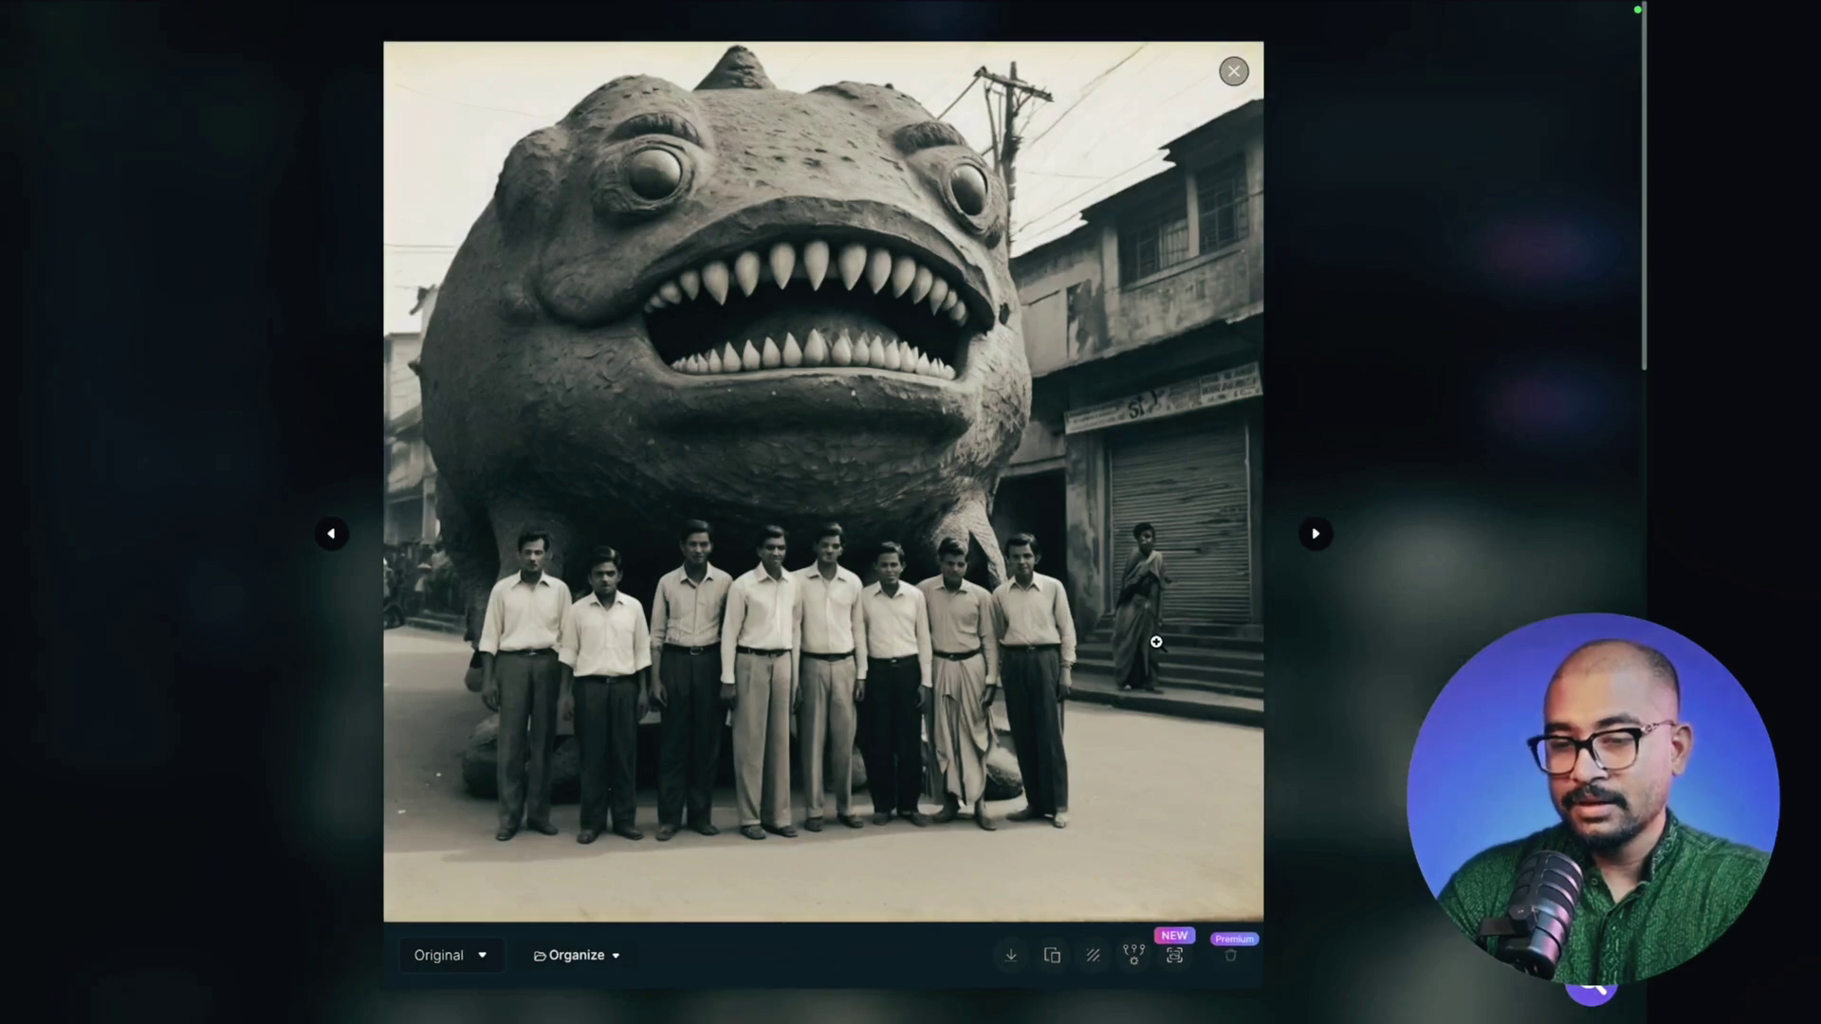
pyautogui.click(1432, 640)
pyautogui.click(1134, 680)
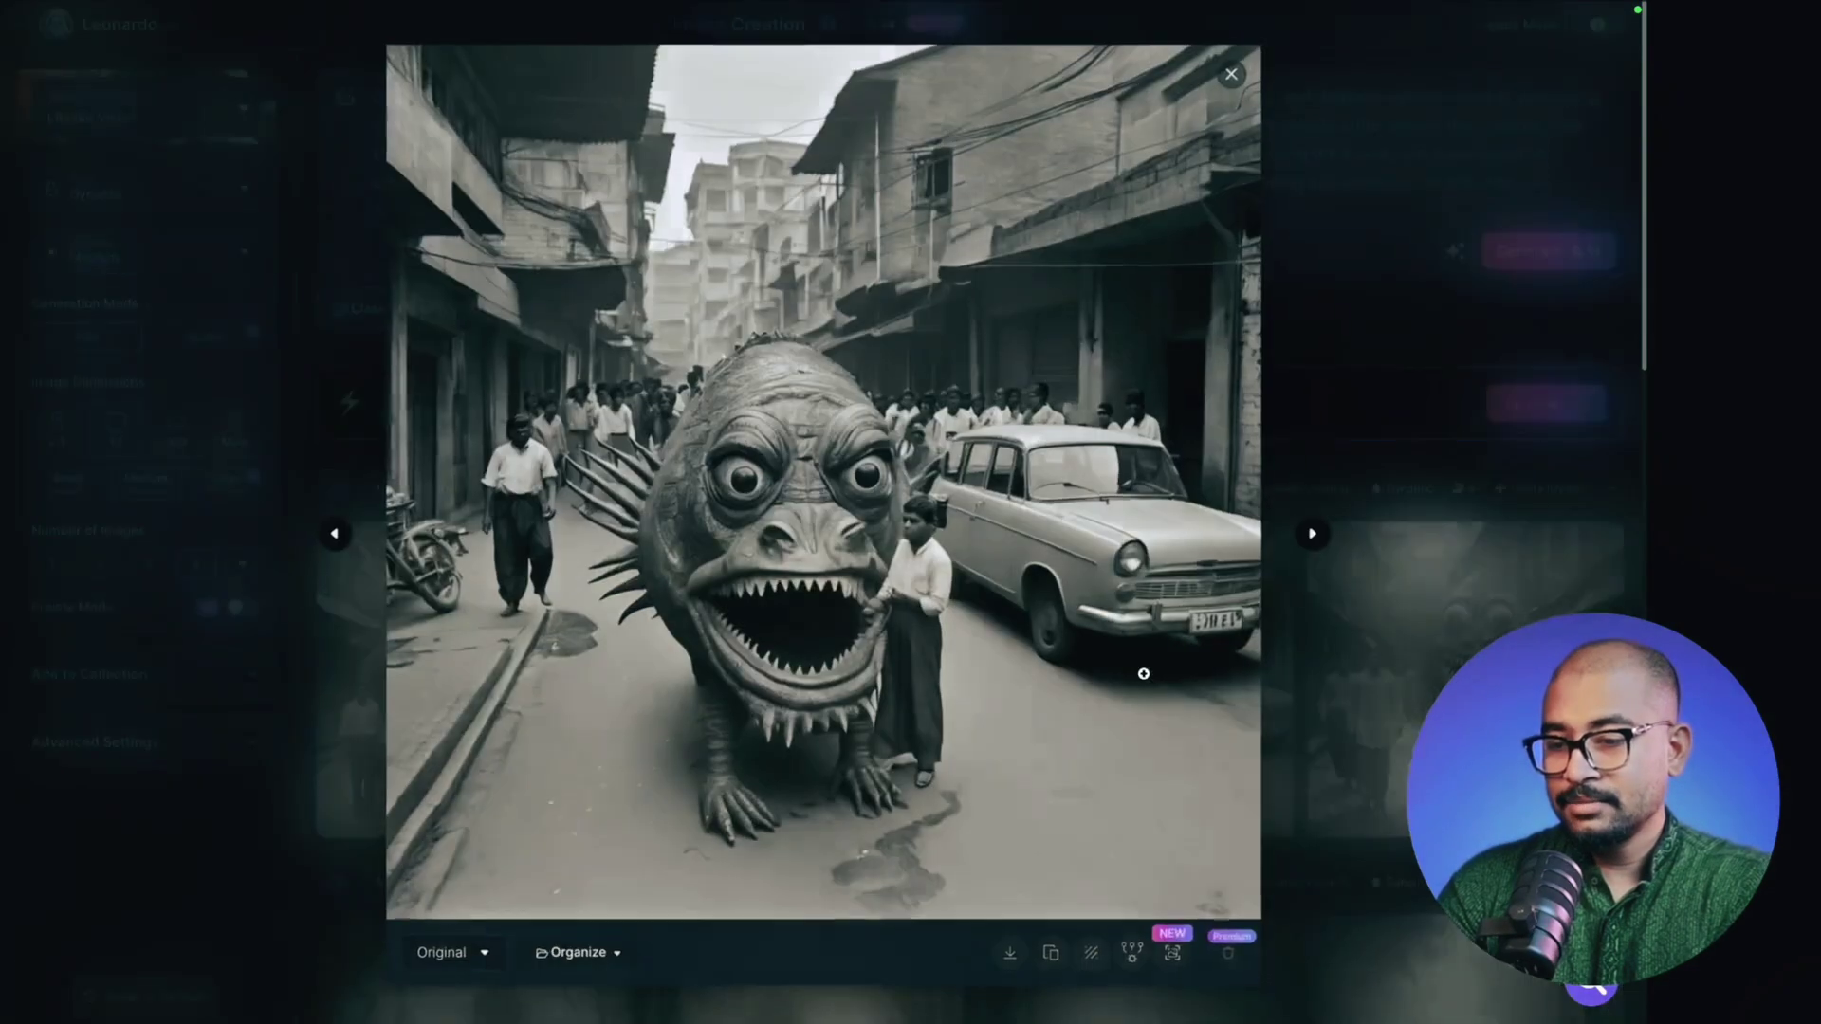
pyautogui.click(1451, 654)
pyautogui.click(1451, 664)
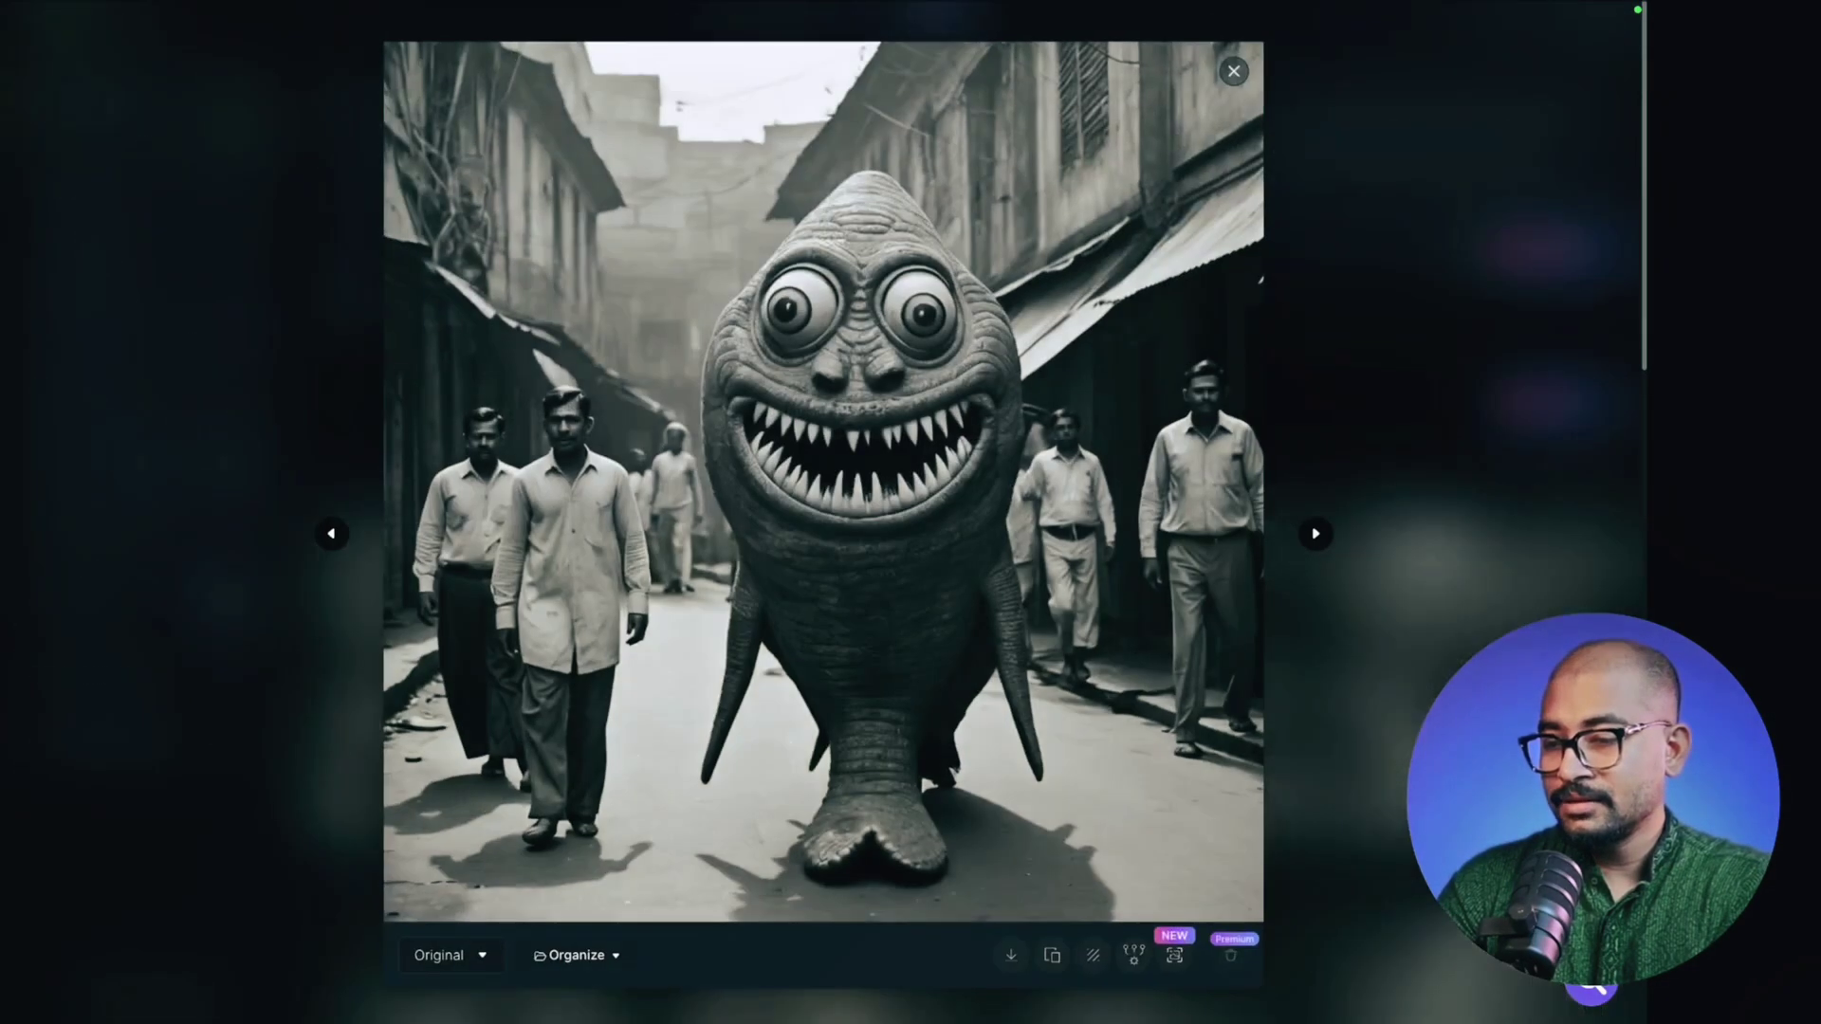
pyautogui.click(1444, 601)
pyautogui.click(1157, 713)
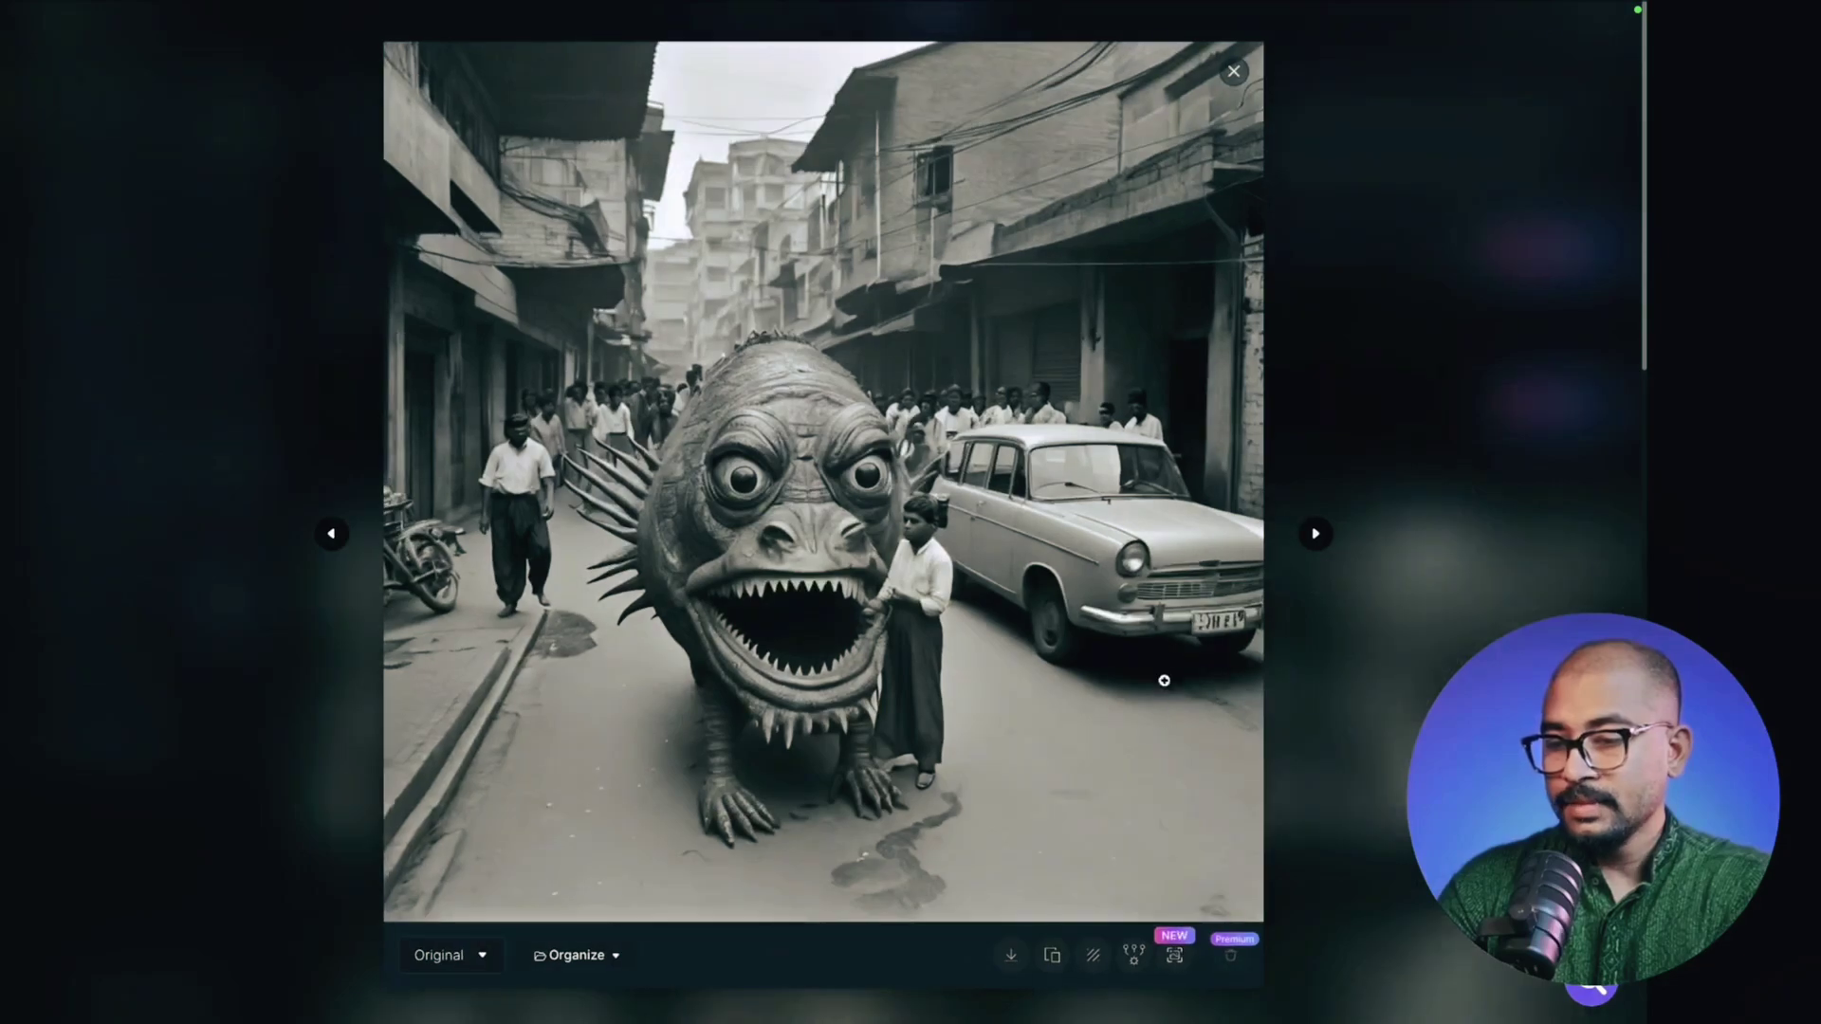
pyautogui.click(1432, 647)
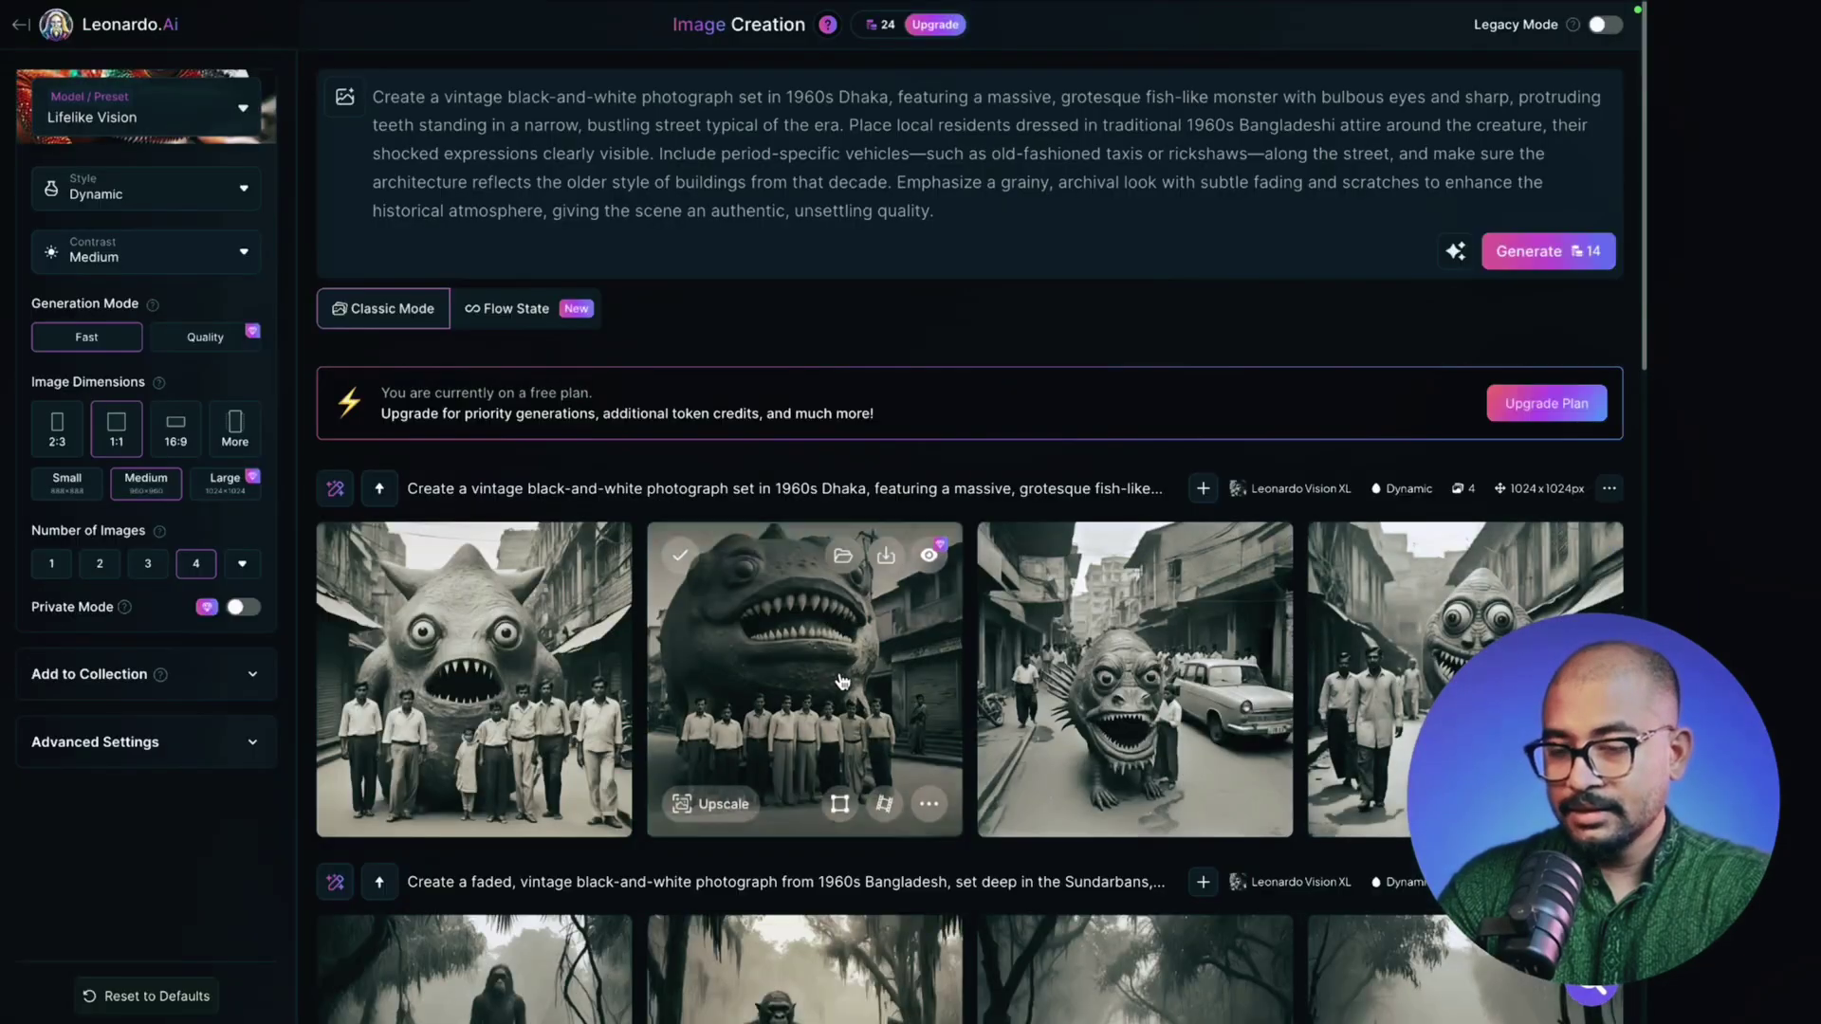
# - Enlarge the second generated image, with eight men standing before the wide-mouthed monster, and download it
pyautogui.click(802, 654)
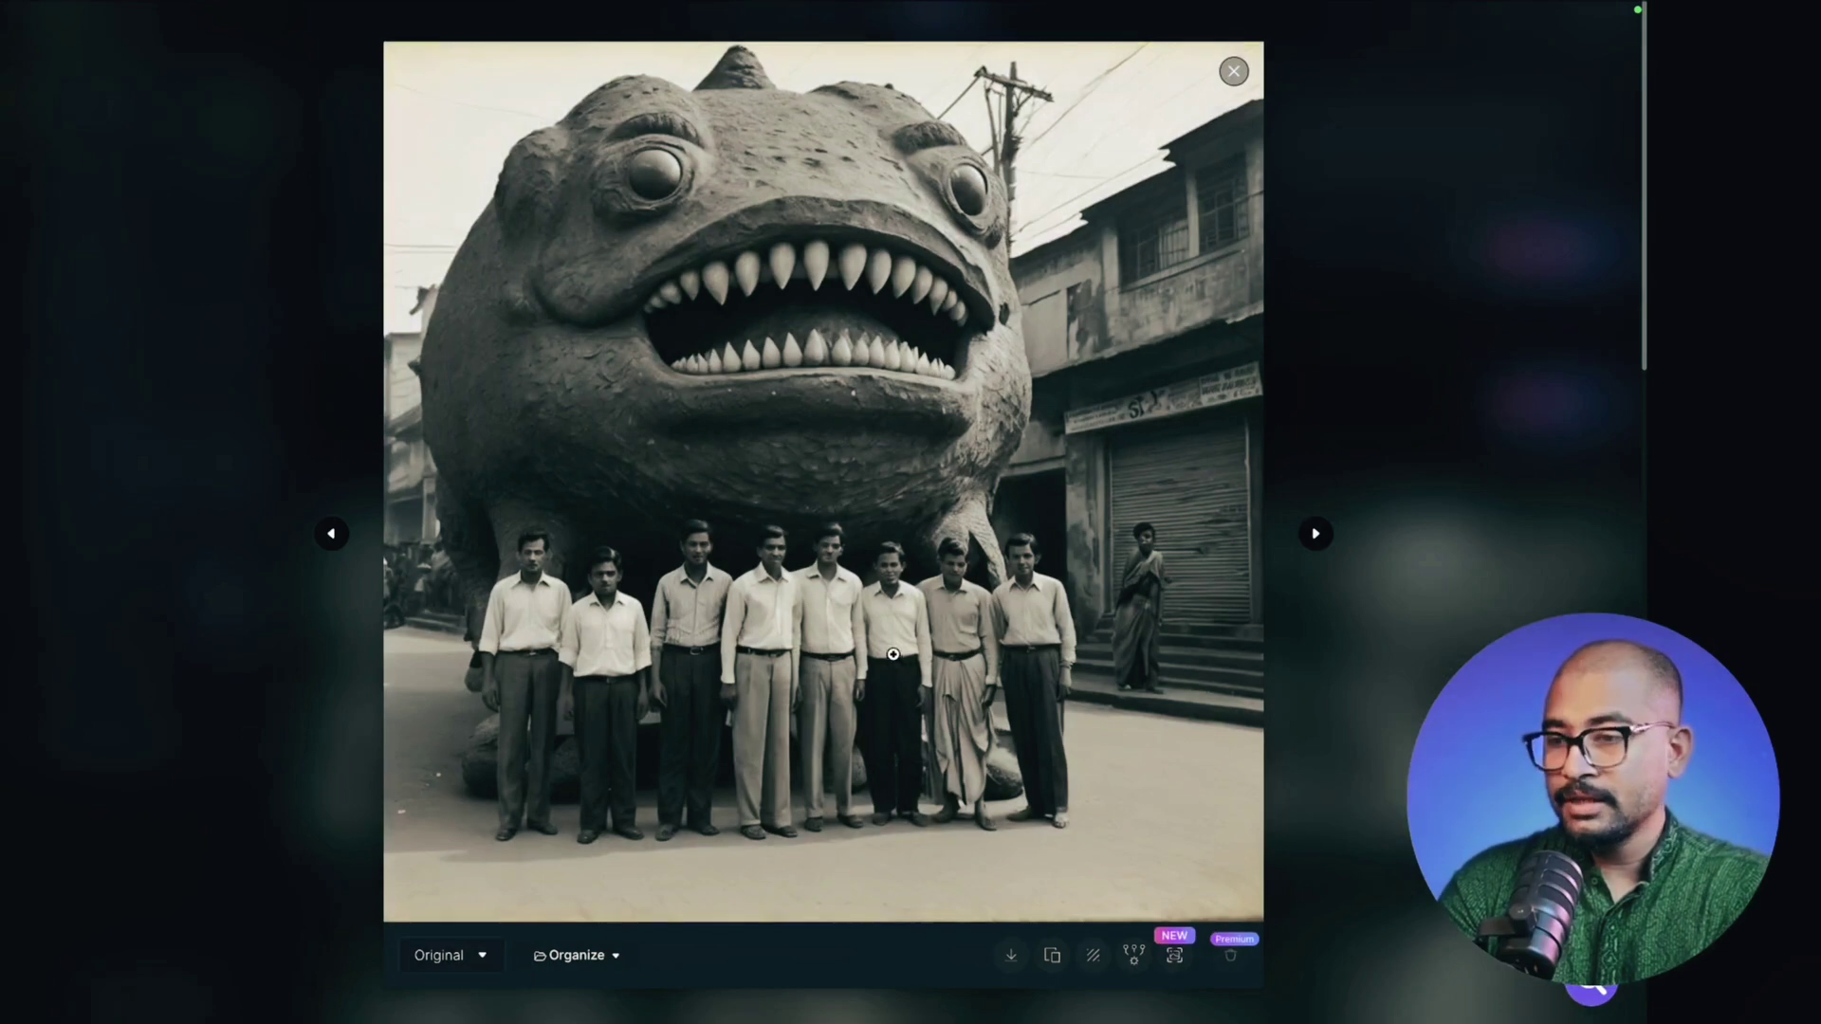
pyautogui.click(1015, 962)
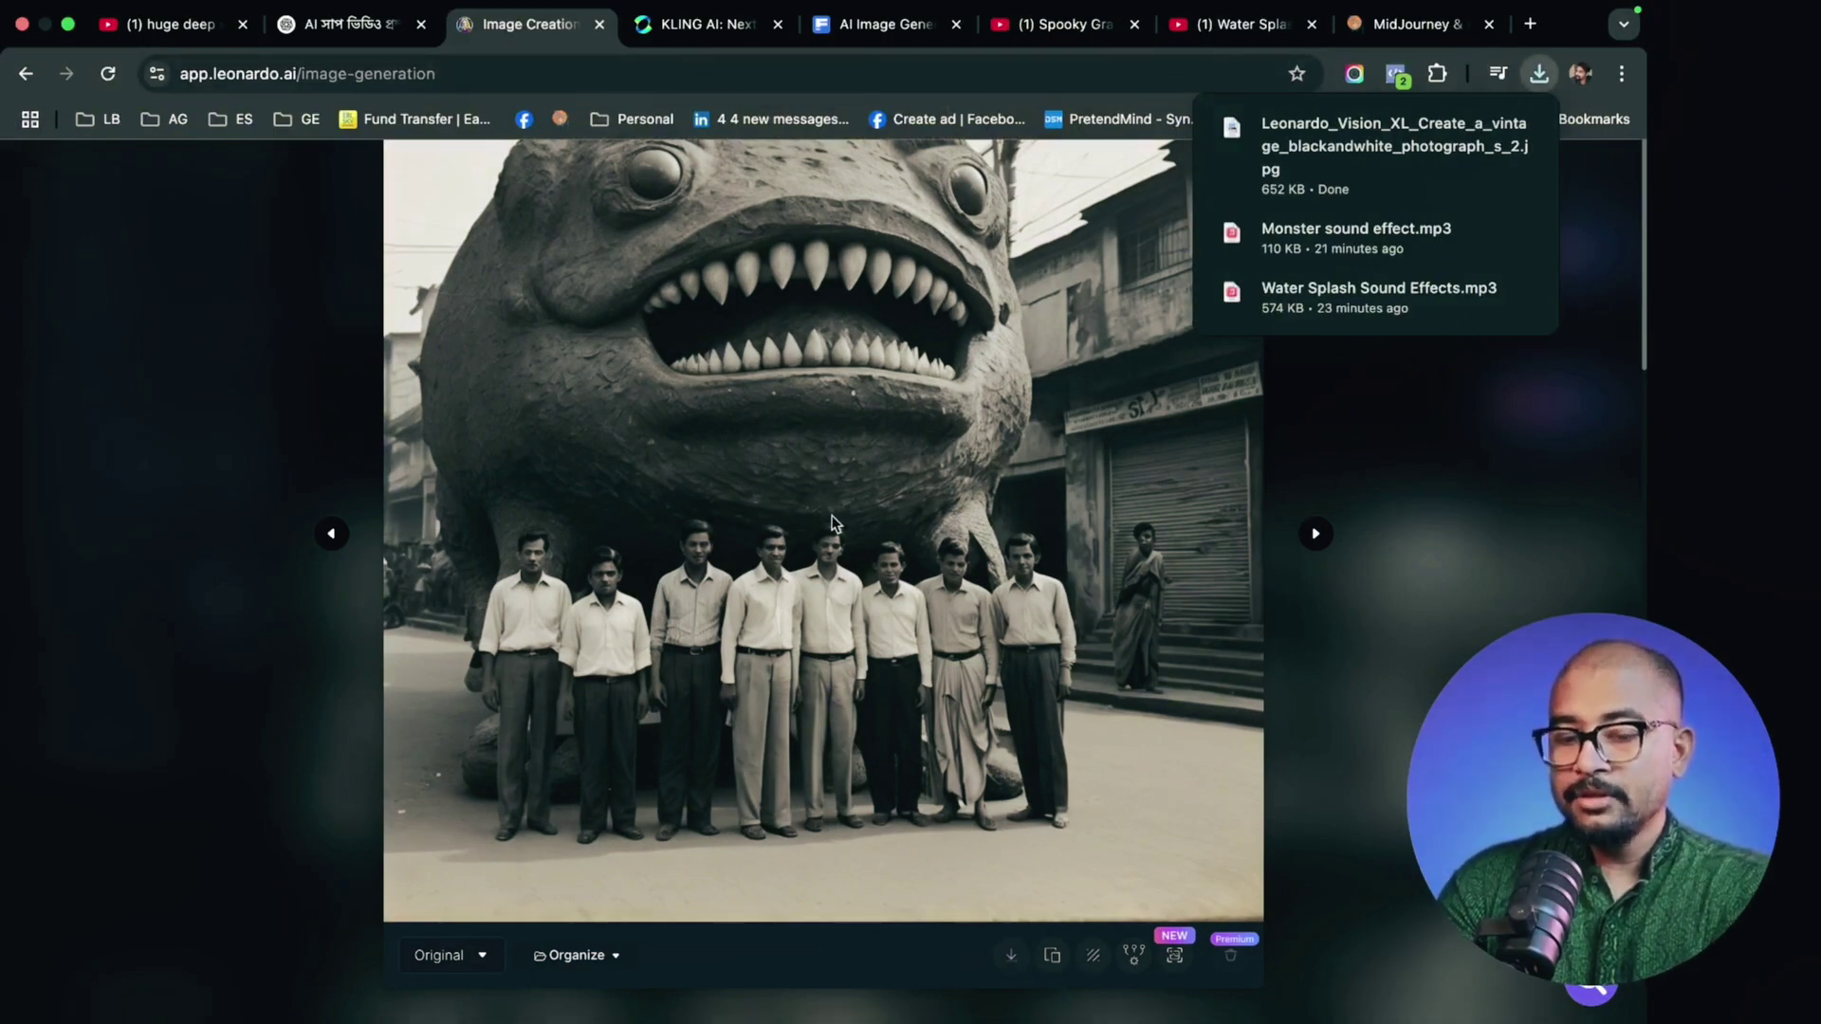
# - Switch to KLING AI and replace the caterpillar start frame with the downloaded Leonardo monster image from the Downloads folder
pyautogui.click(702, 24)
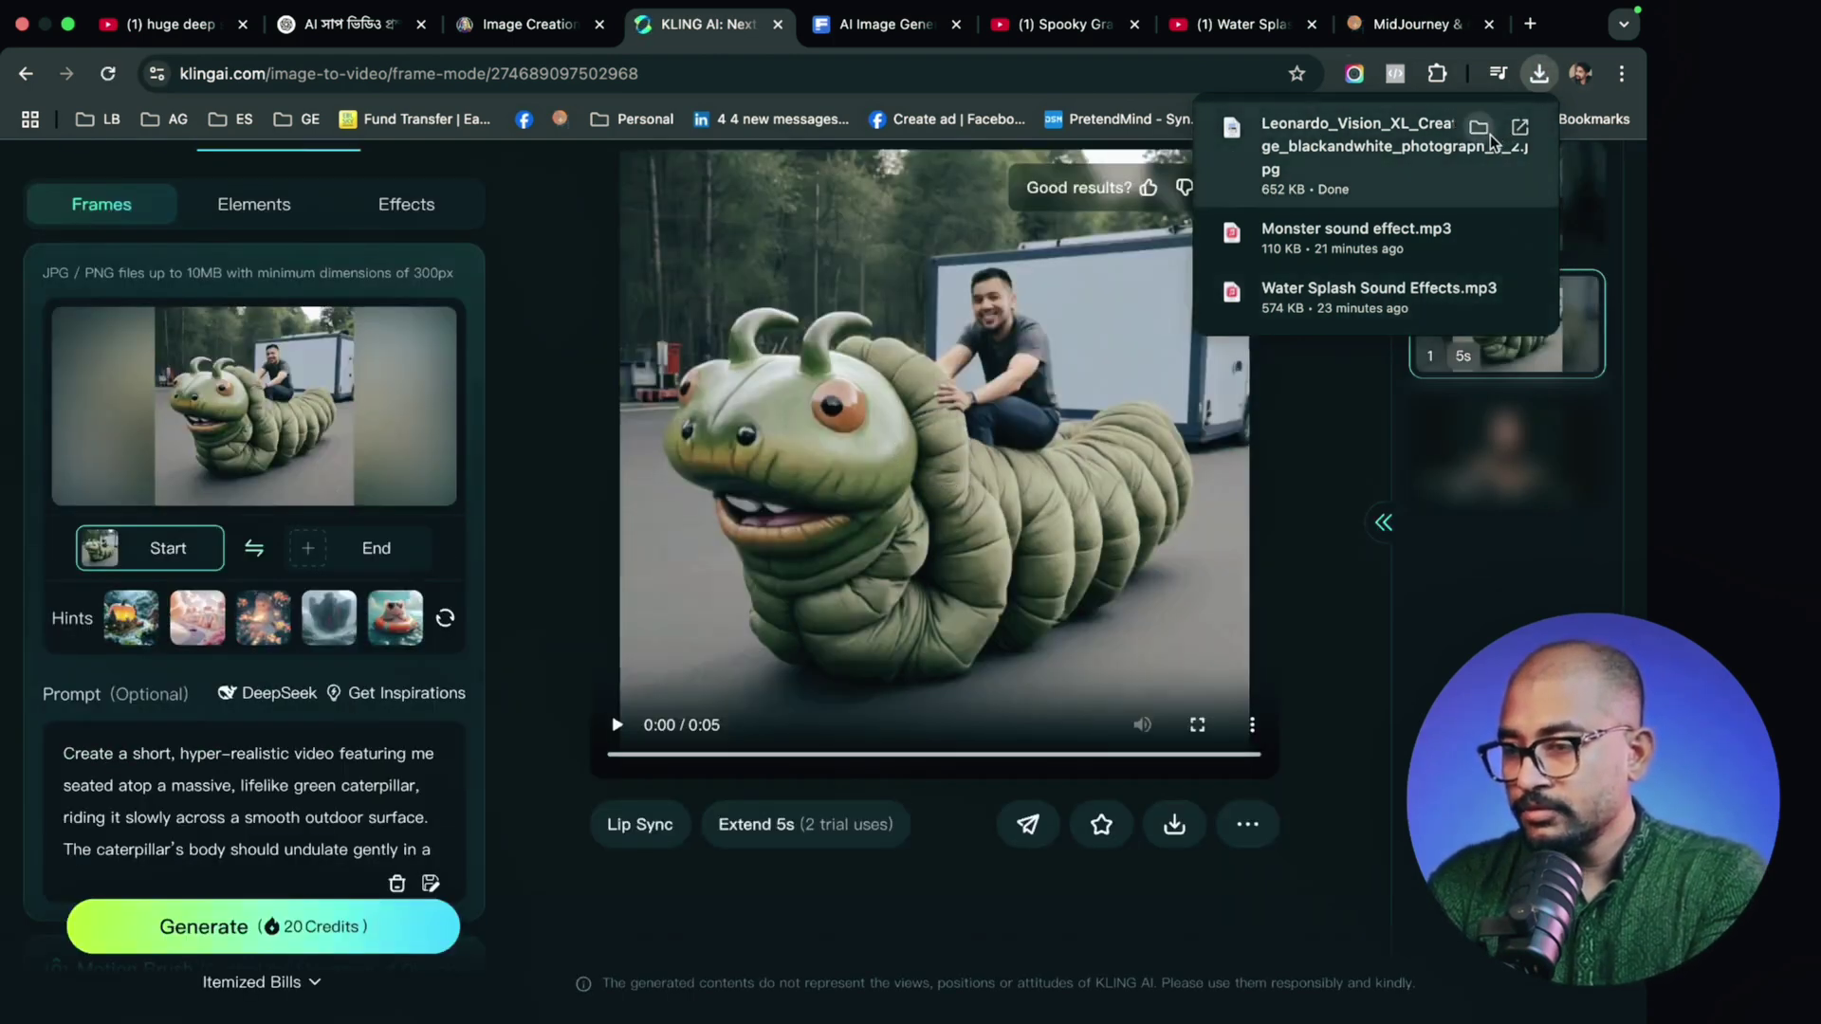
pyautogui.click(1480, 133)
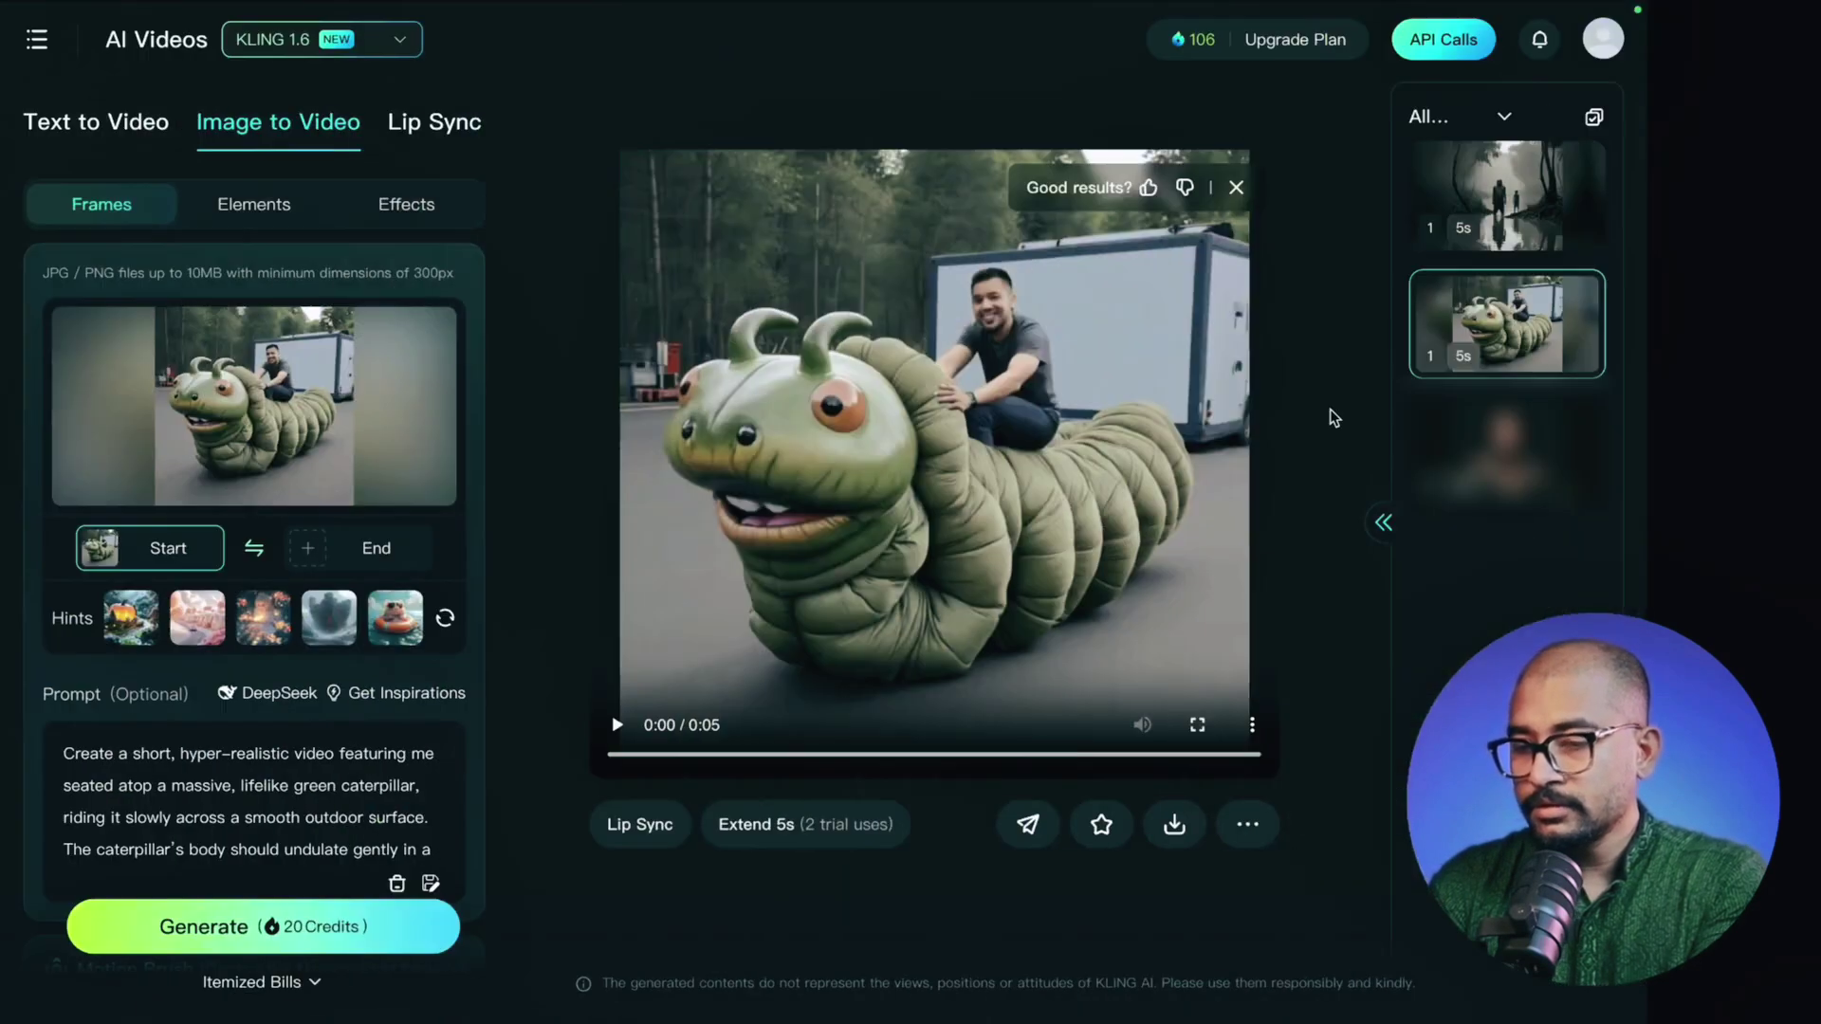
pyautogui.click(1237, 189)
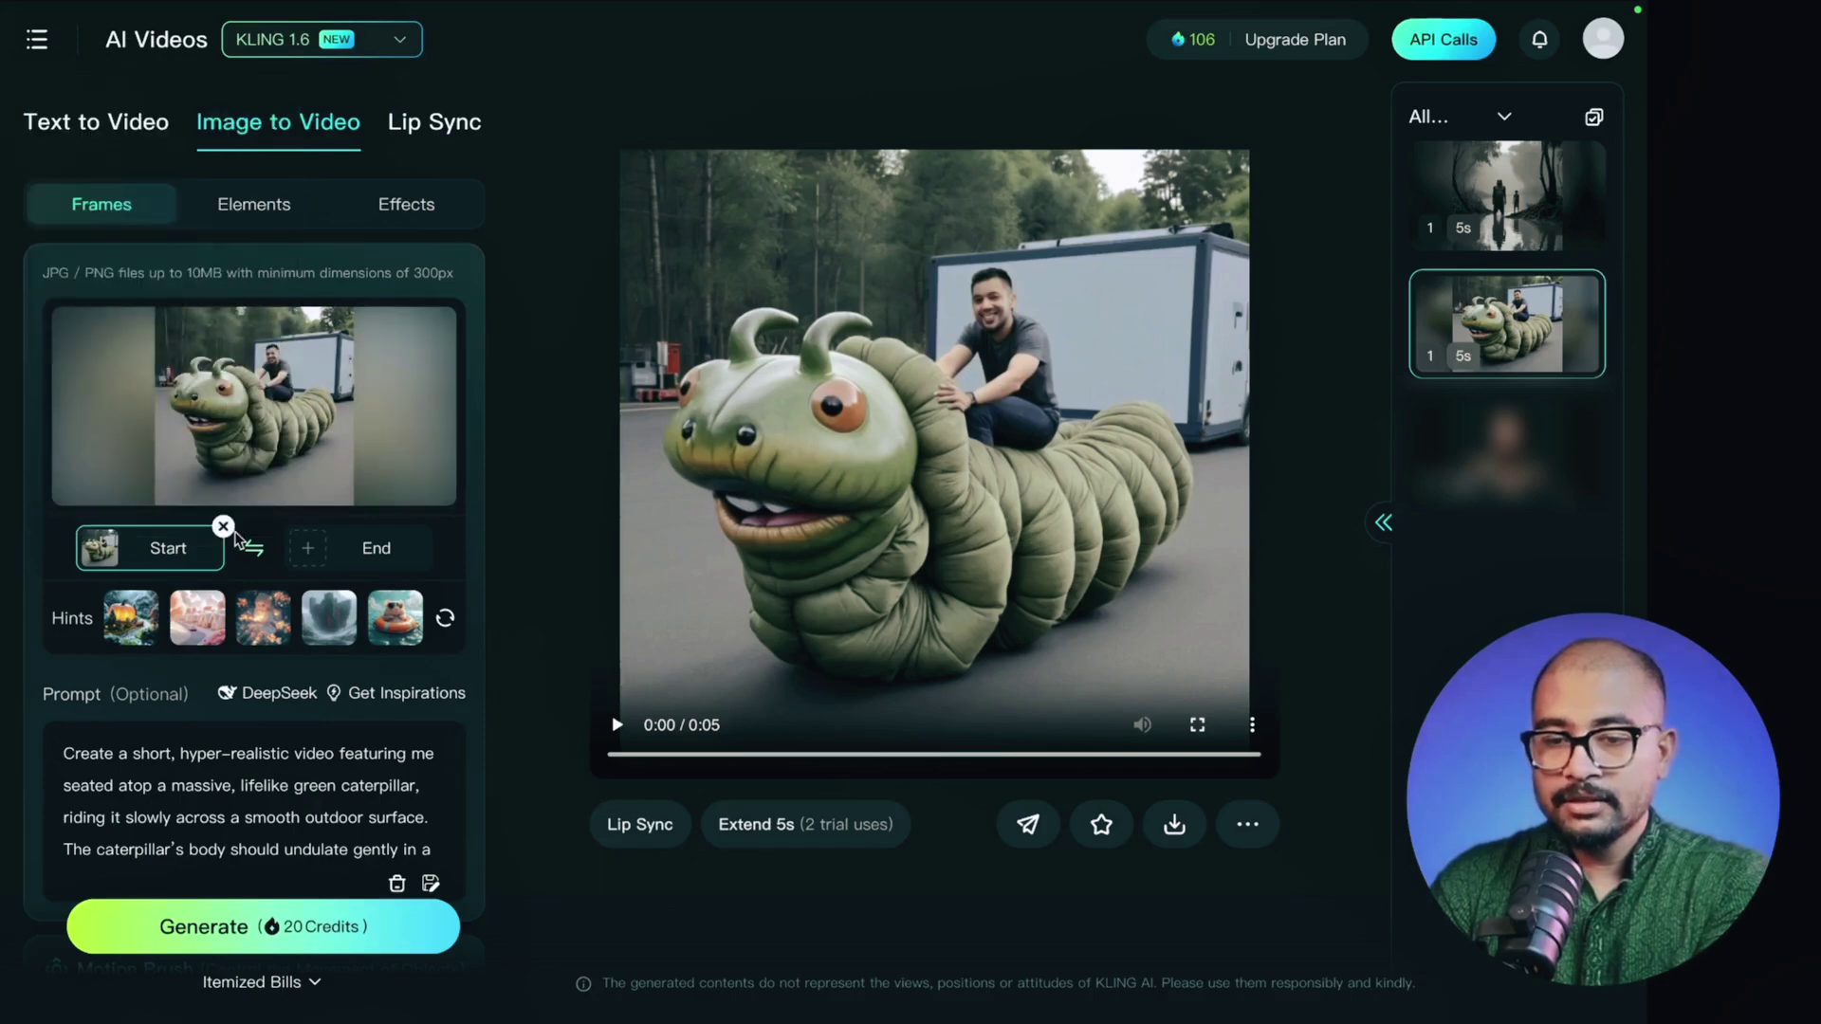
pyautogui.click(223, 529)
pyautogui.click(203, 419)
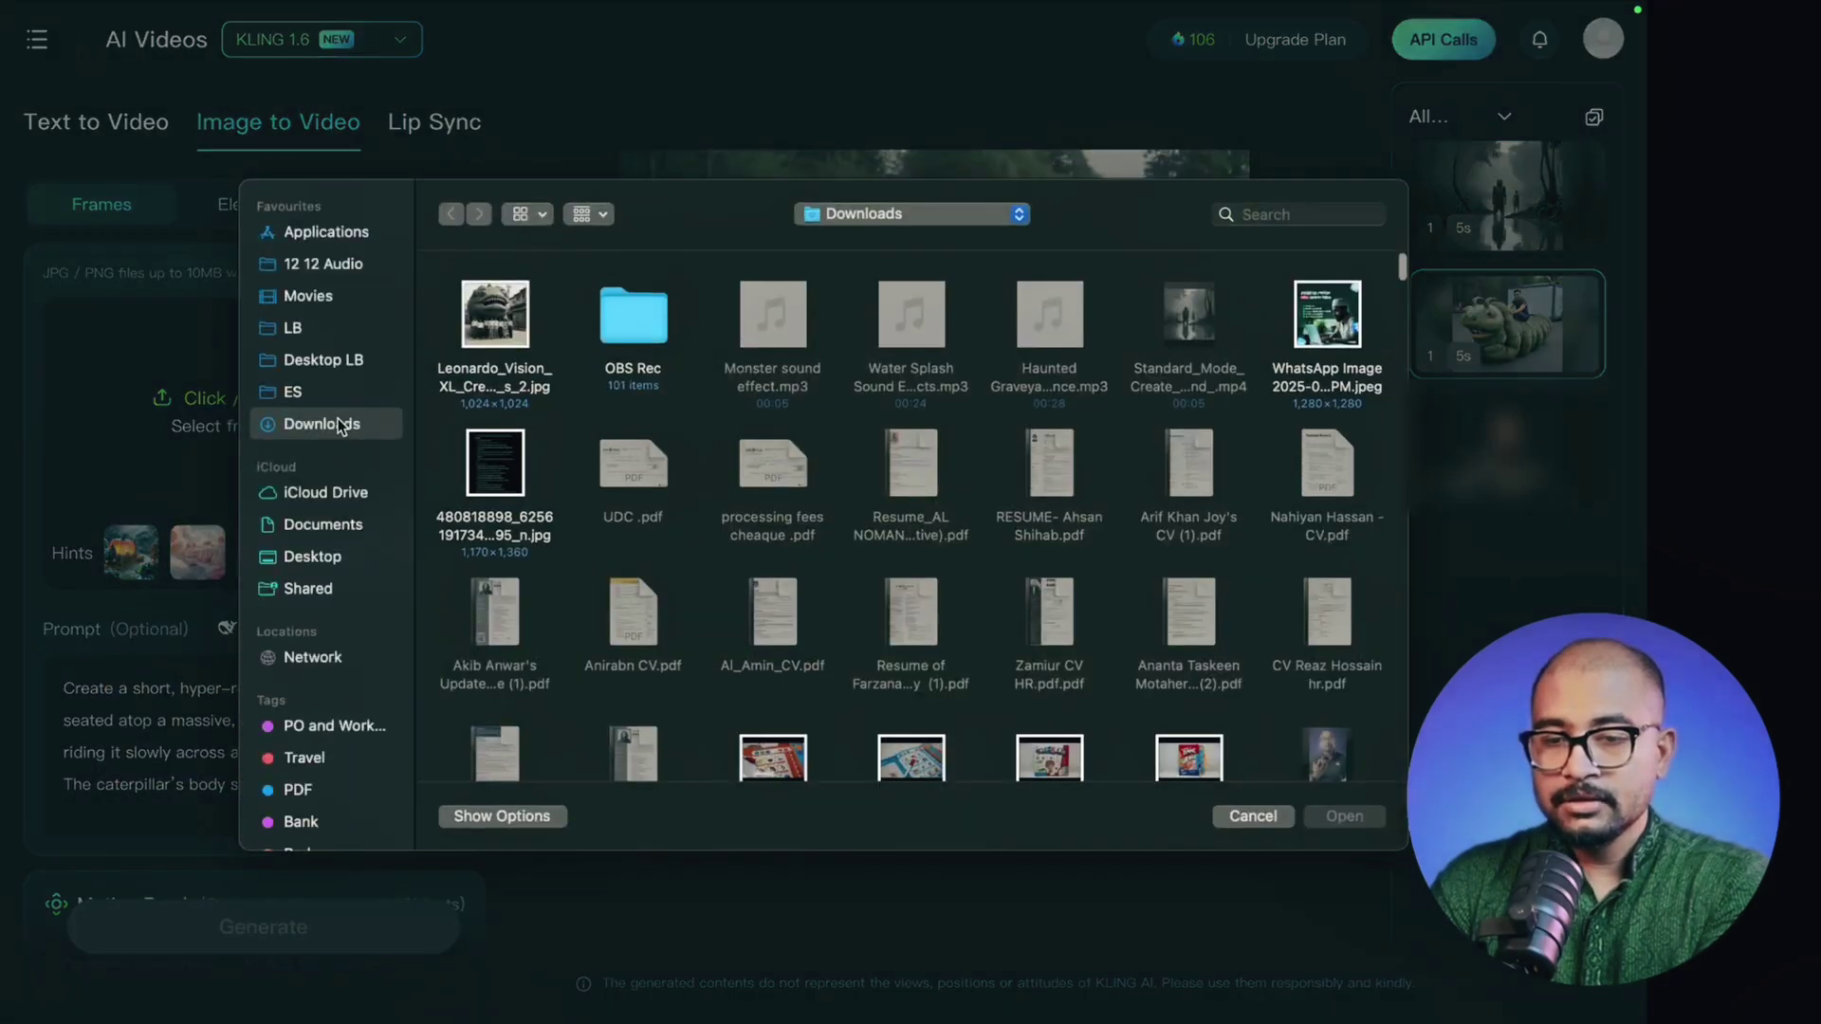
pyautogui.doubleClick(487, 313)
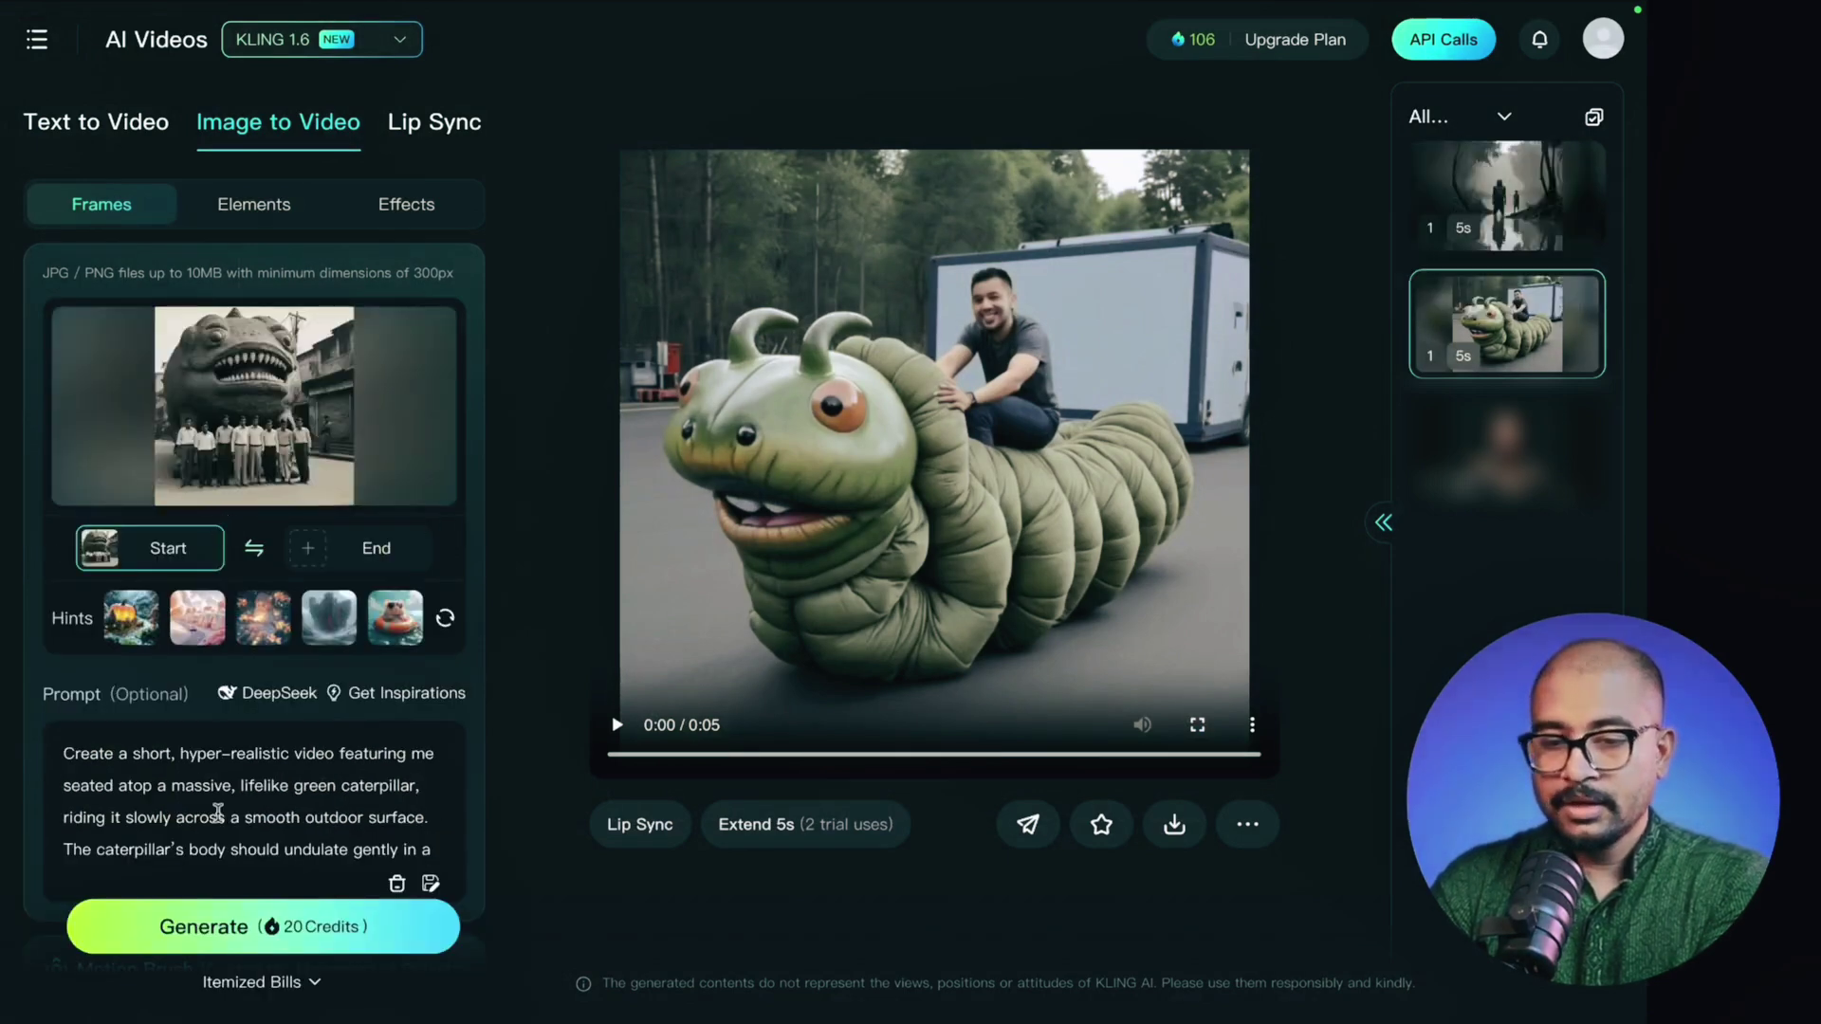
# - Switch to the ChatGPT conversation and attach the downloaded Leonardo monster image from the computer to a new message
pyautogui.scroll(-5, 217, 813)
pyautogui.hotkey('ctrl', 'a')
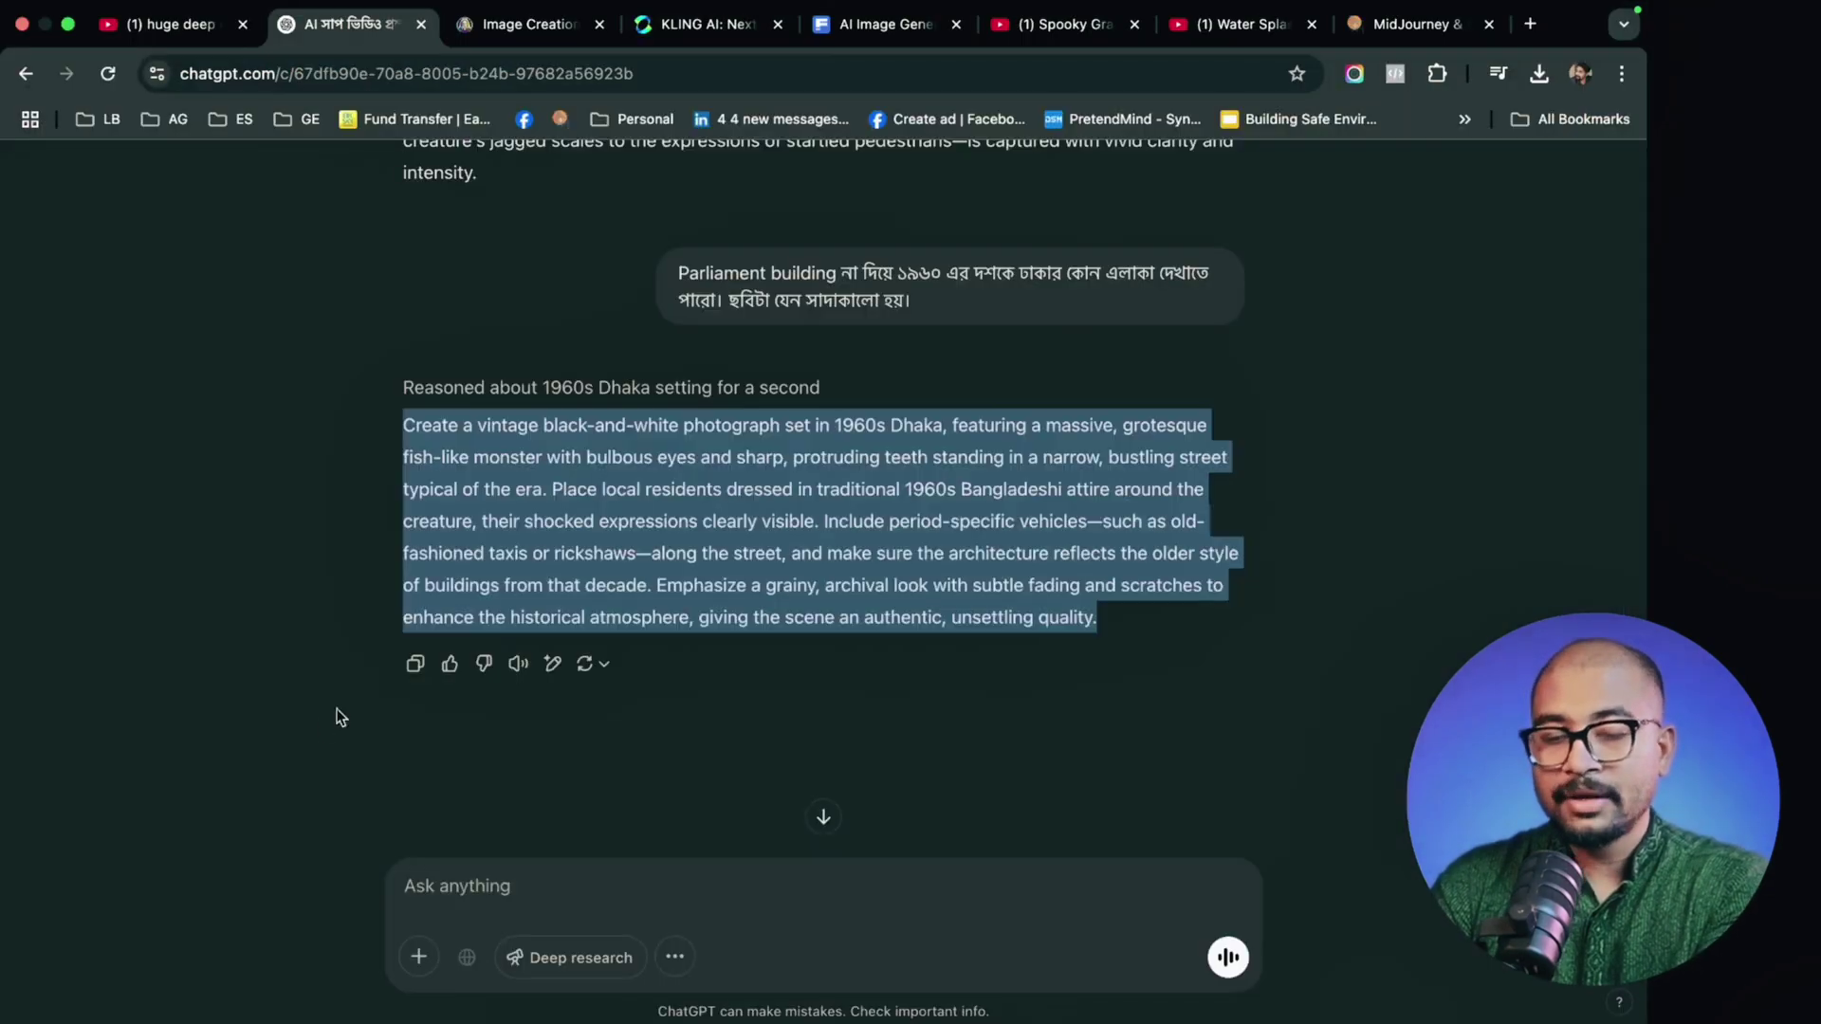
pyautogui.click(479, 886)
pyautogui.click(417, 958)
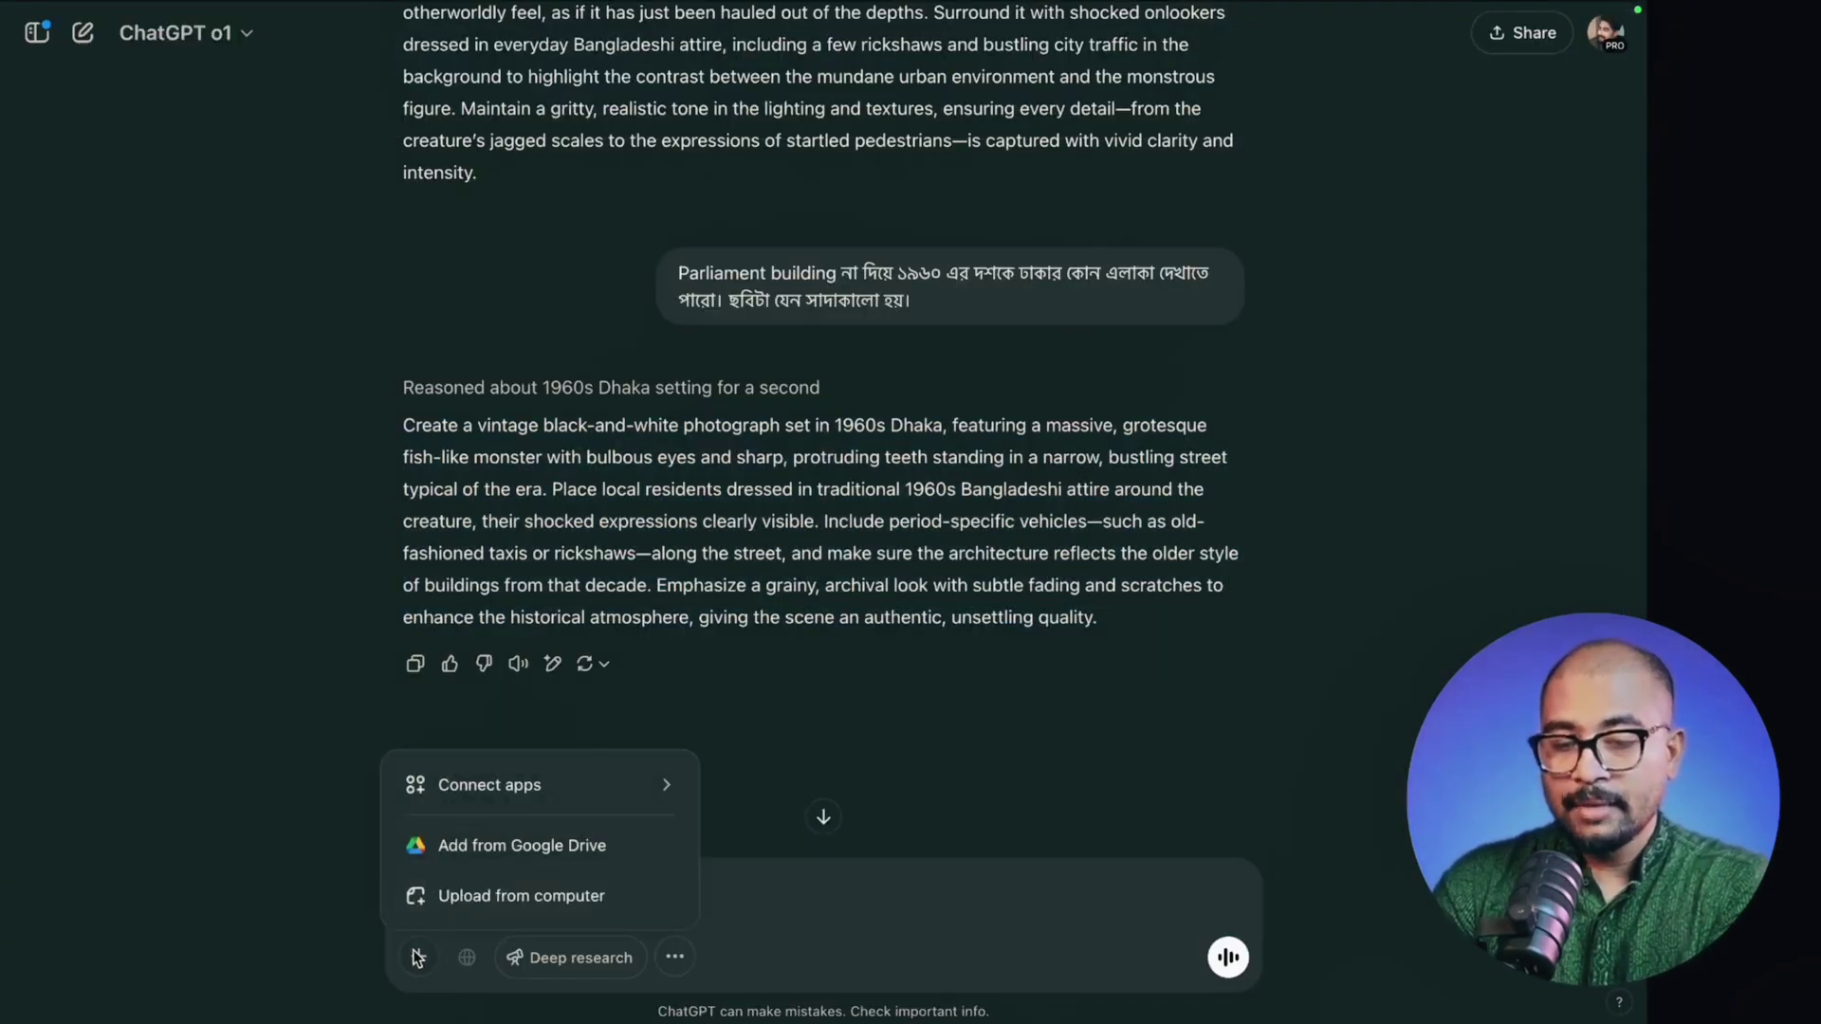
pyautogui.click(419, 890)
pyautogui.doubleClick(496, 323)
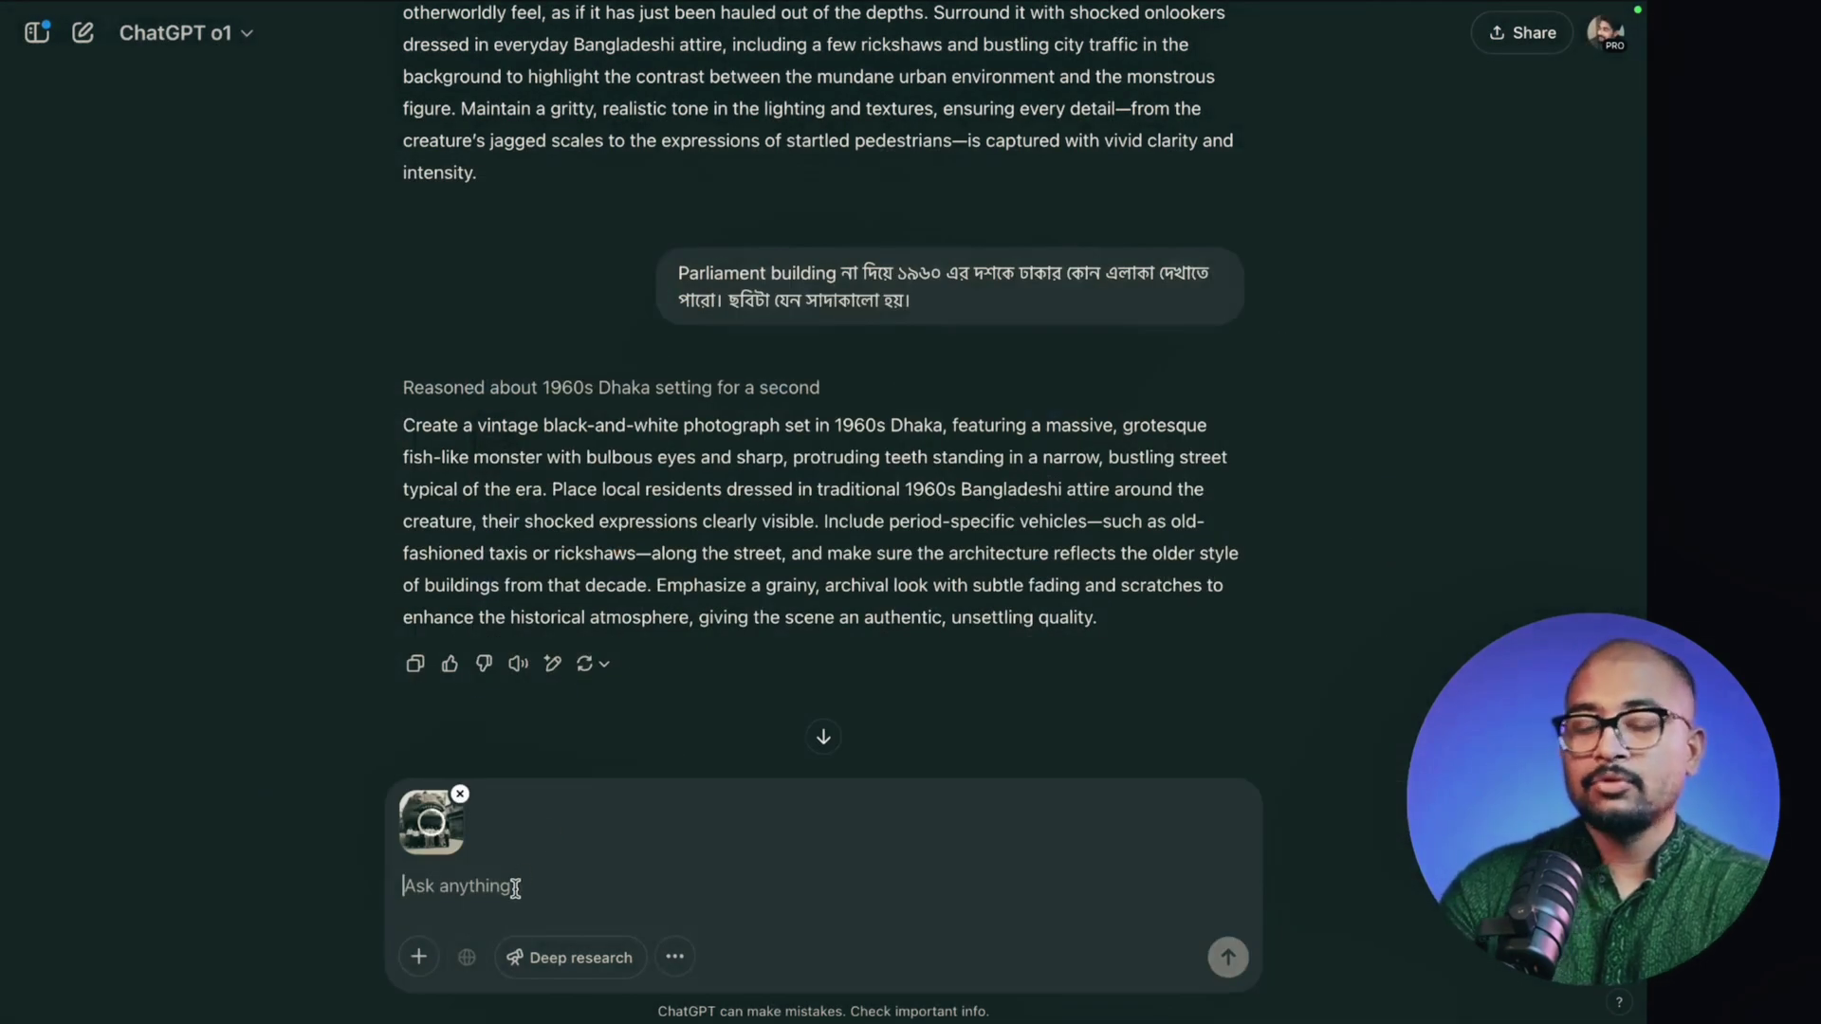
# - Write the request's first sentence in Bengali: "এই ছবিটার উপর বেইজ করে আমি একটা AI দিয়ে ভিডিও বানাতে চাই।"
pyautogui.write('a')
pyautogui.press('BackSpace')
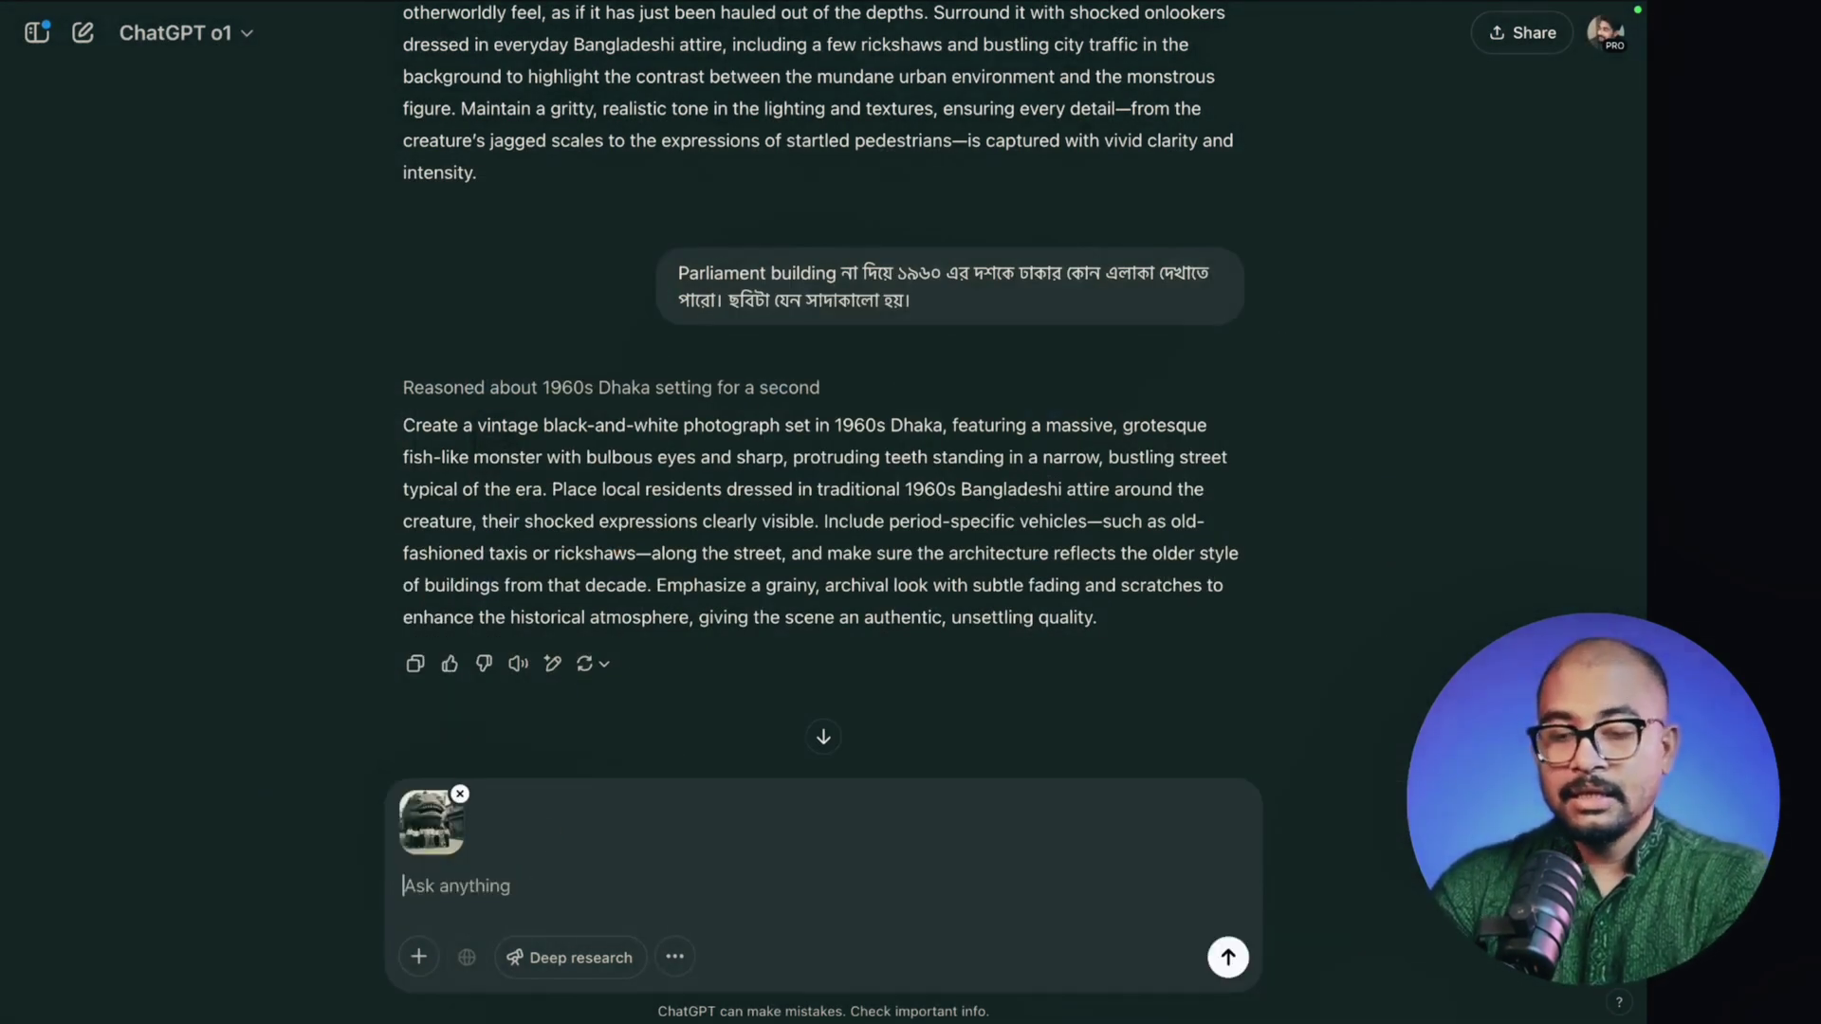
pyautogui.write('ei chobiTar')
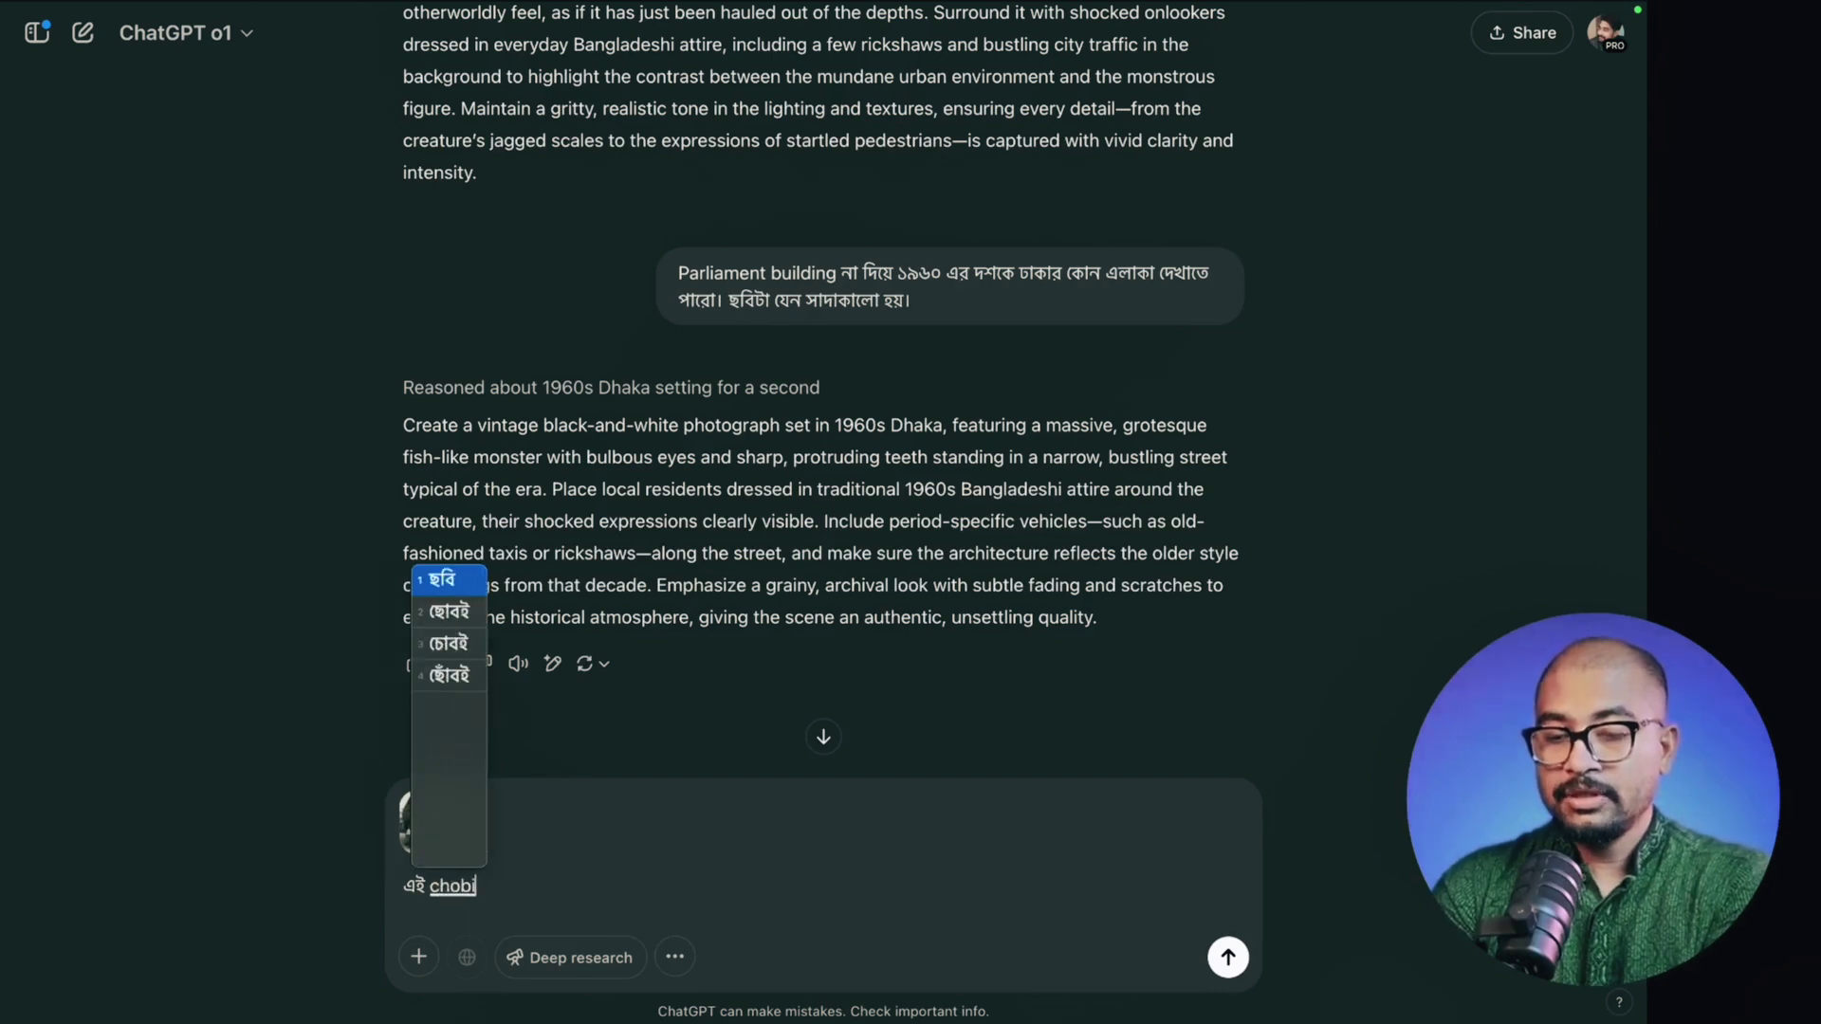
pyautogui.write(' upor beij')
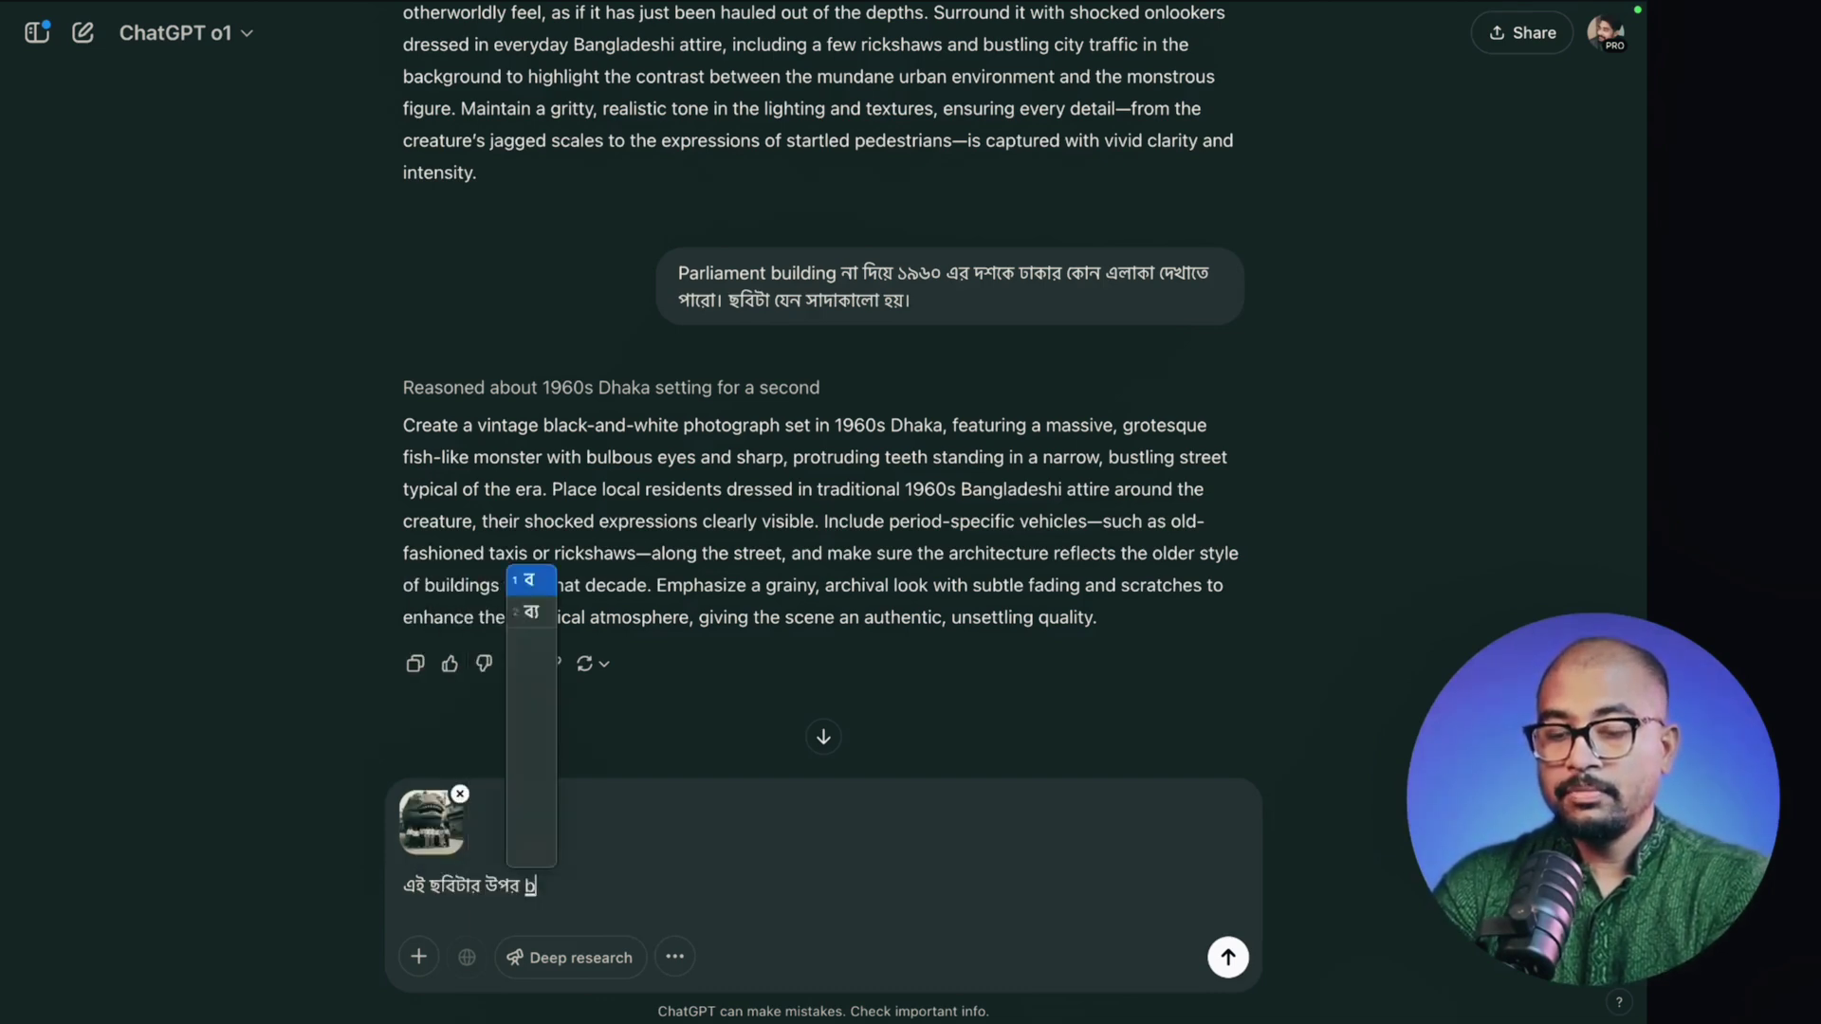
pyautogui.write(' kore ')
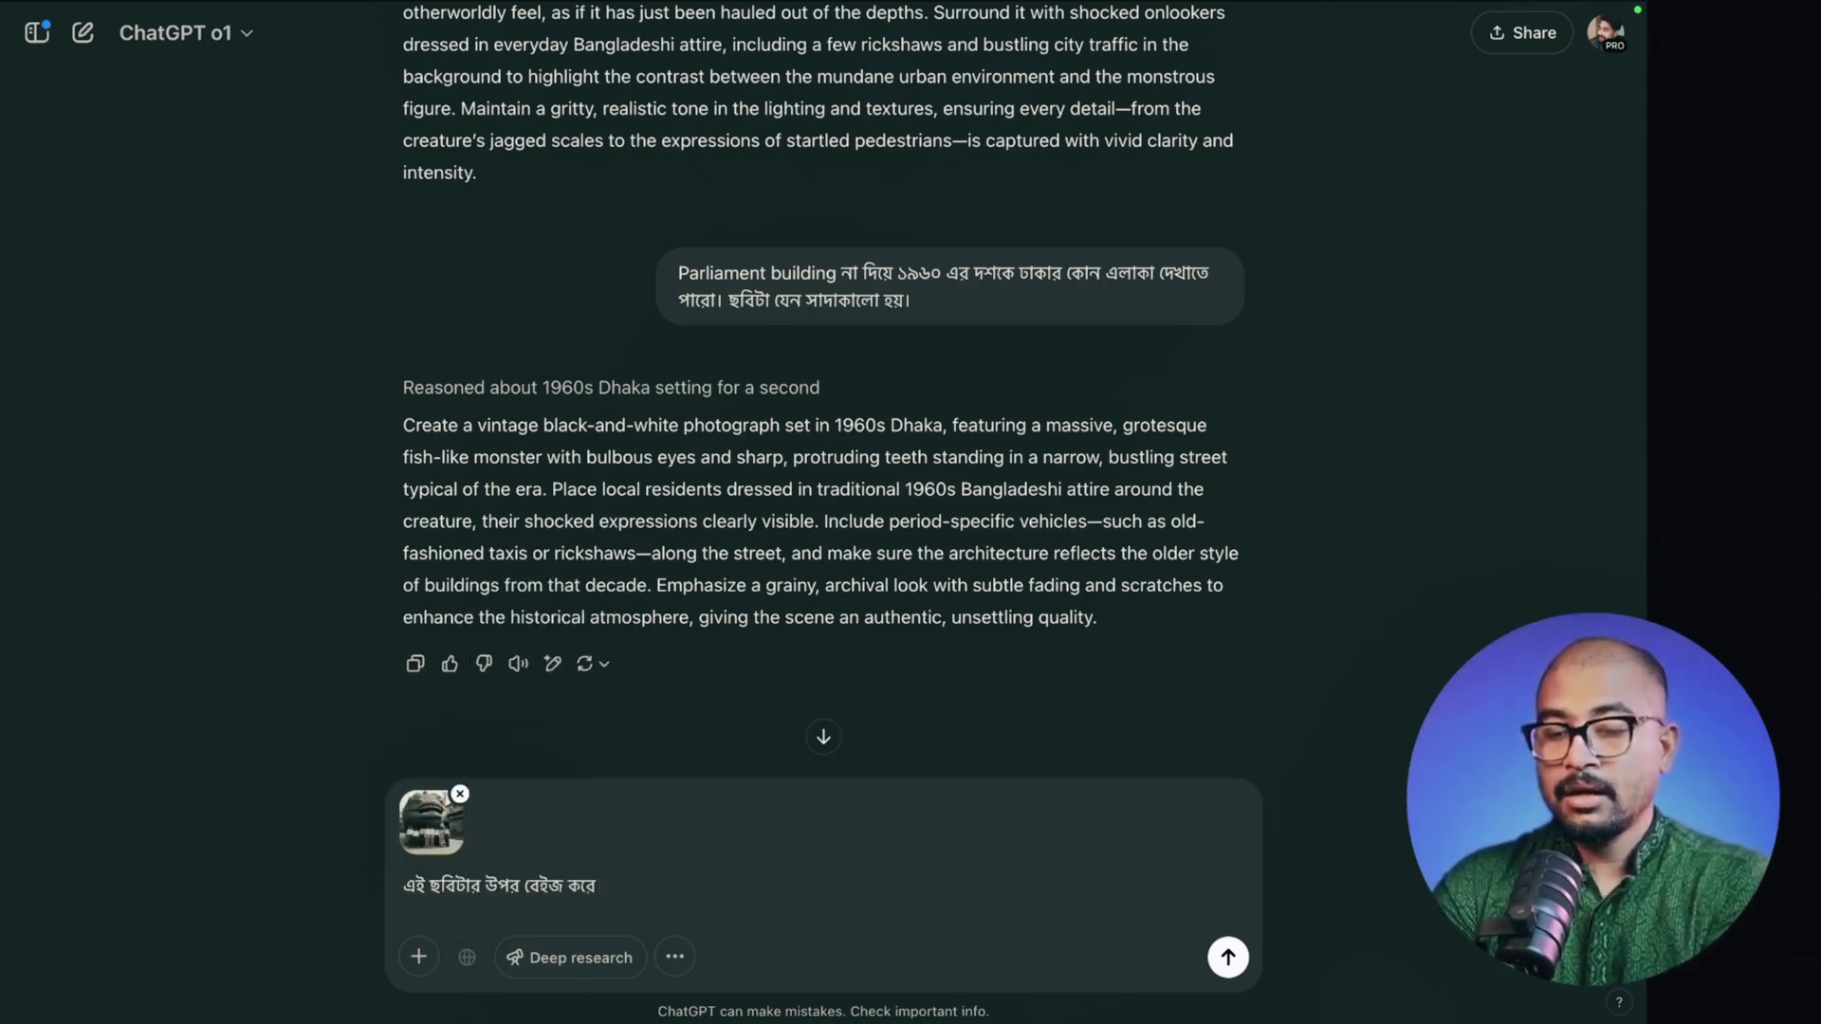
pyautogui.write('ami ekTa')
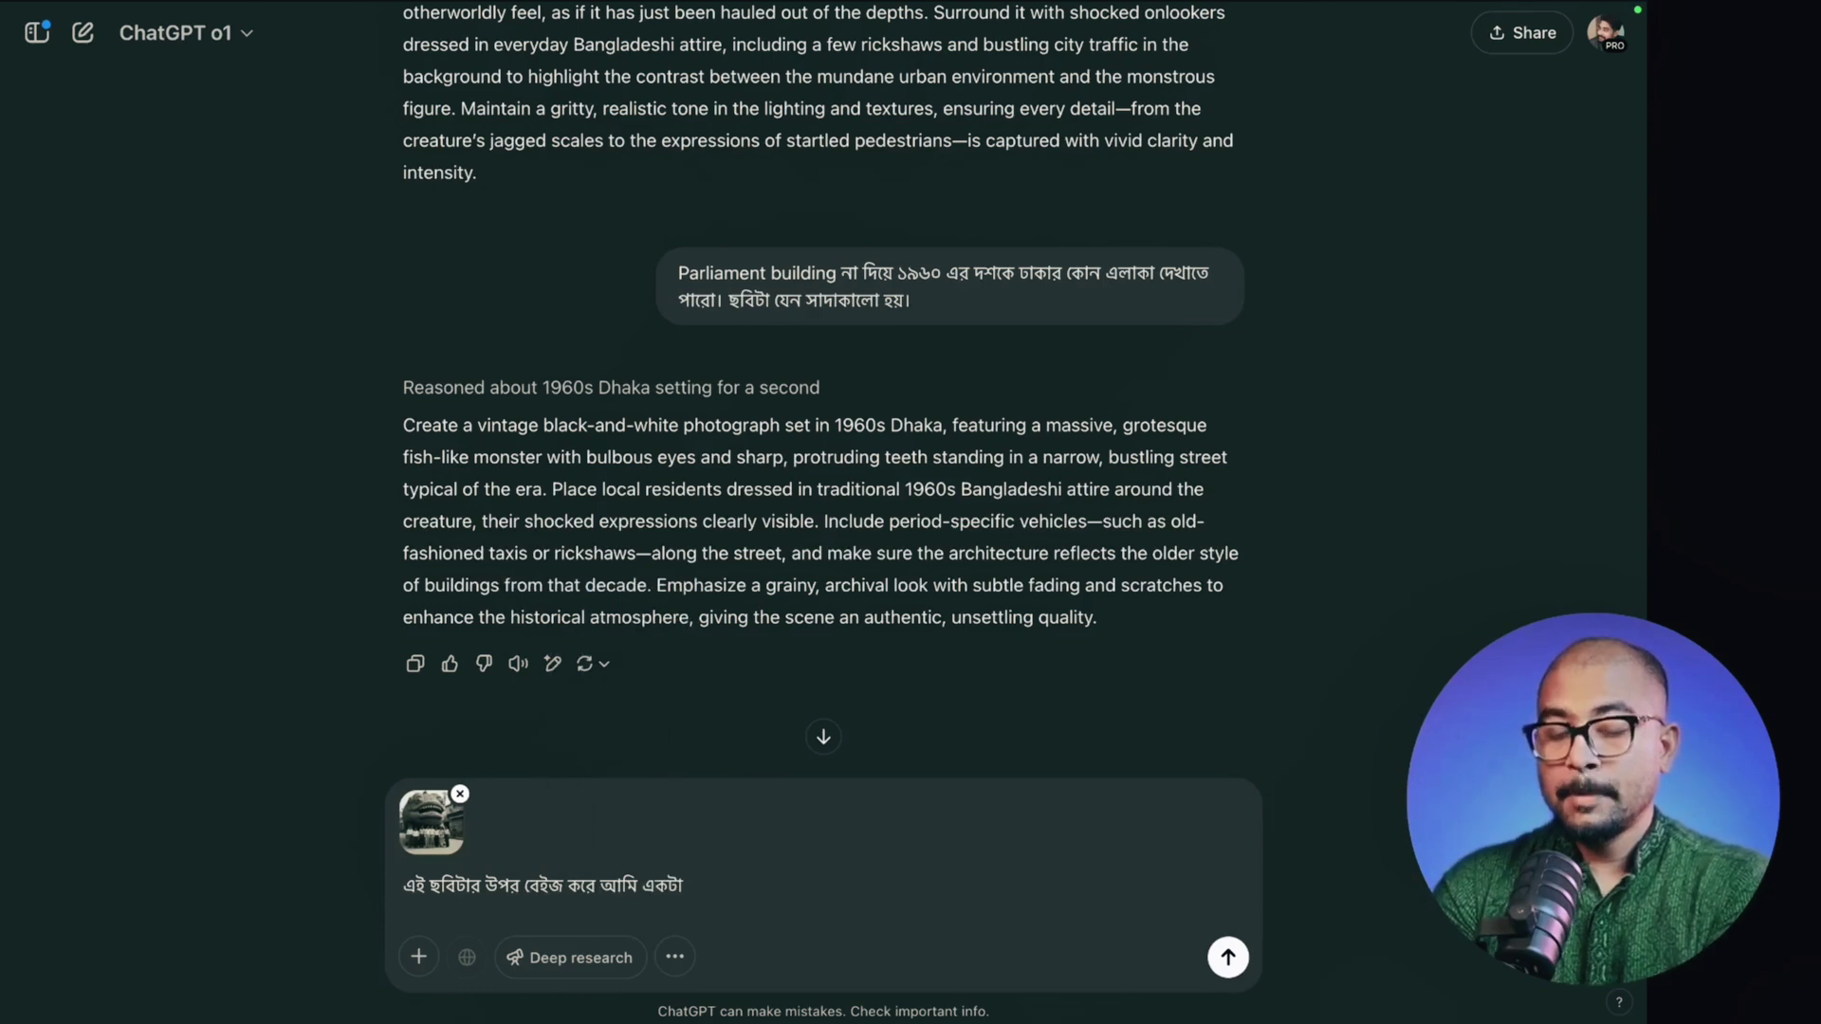
pyautogui.write('p')
pyautogui.press('BackSpace')
pyautogui.write('AI')
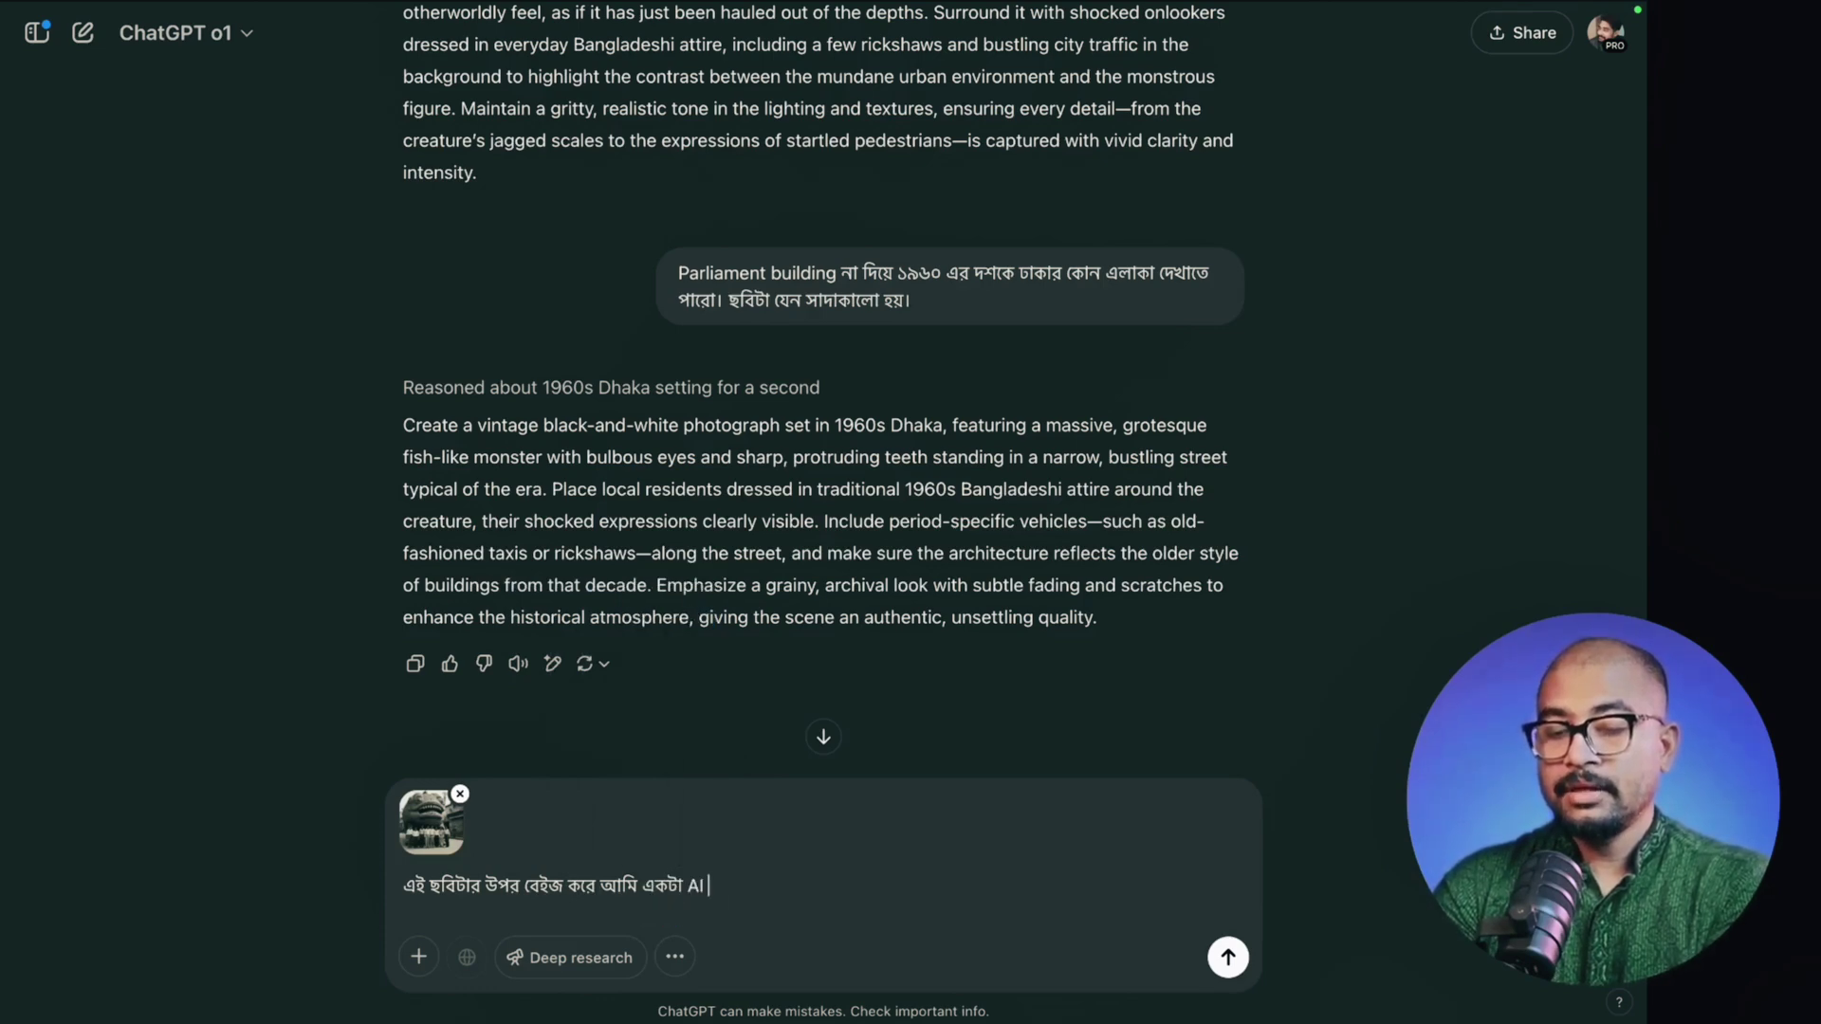
pyautogui.write(' diye bhiDio ba')
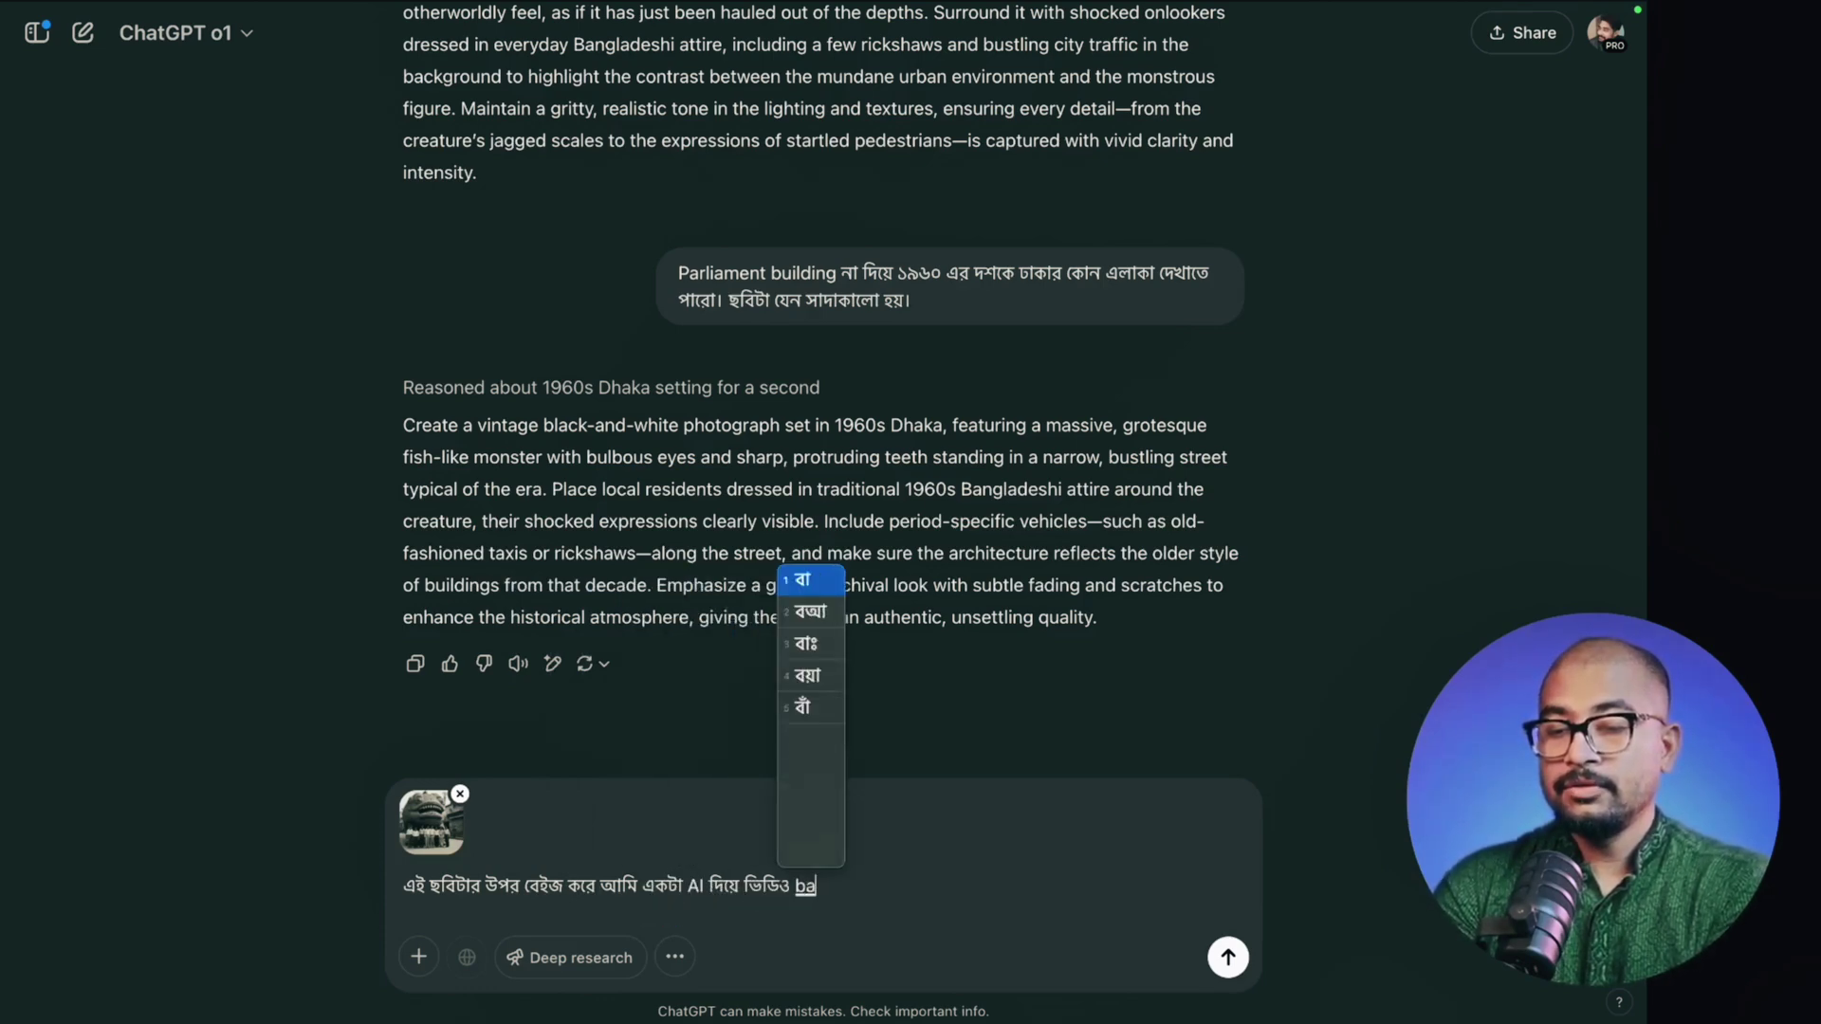
pyautogui.write('nate chai. a')
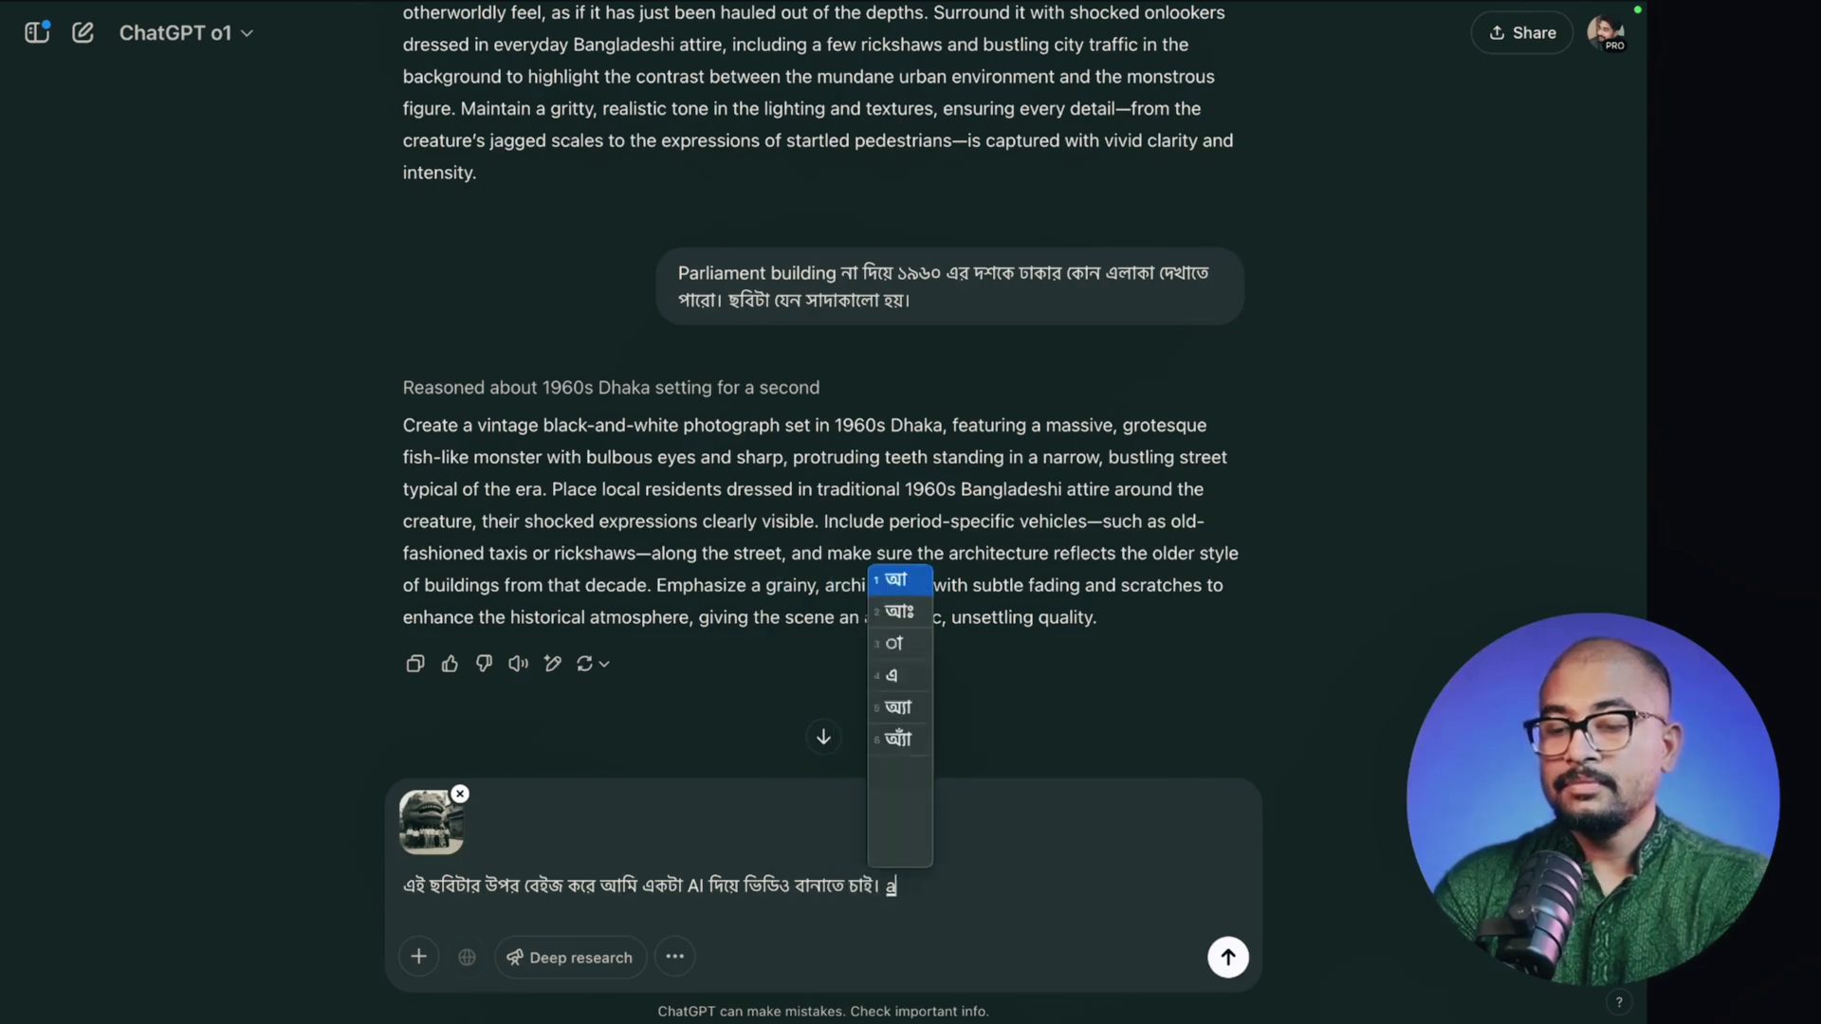
# - Add the Bengali sentence asking for light movement: "আমি চাই এই ছবির ক্যারেক্টার ও ক্রিপি মনস্টার হালকা মুবমেন্ট করবে"
pyautogui.write('mi chai')
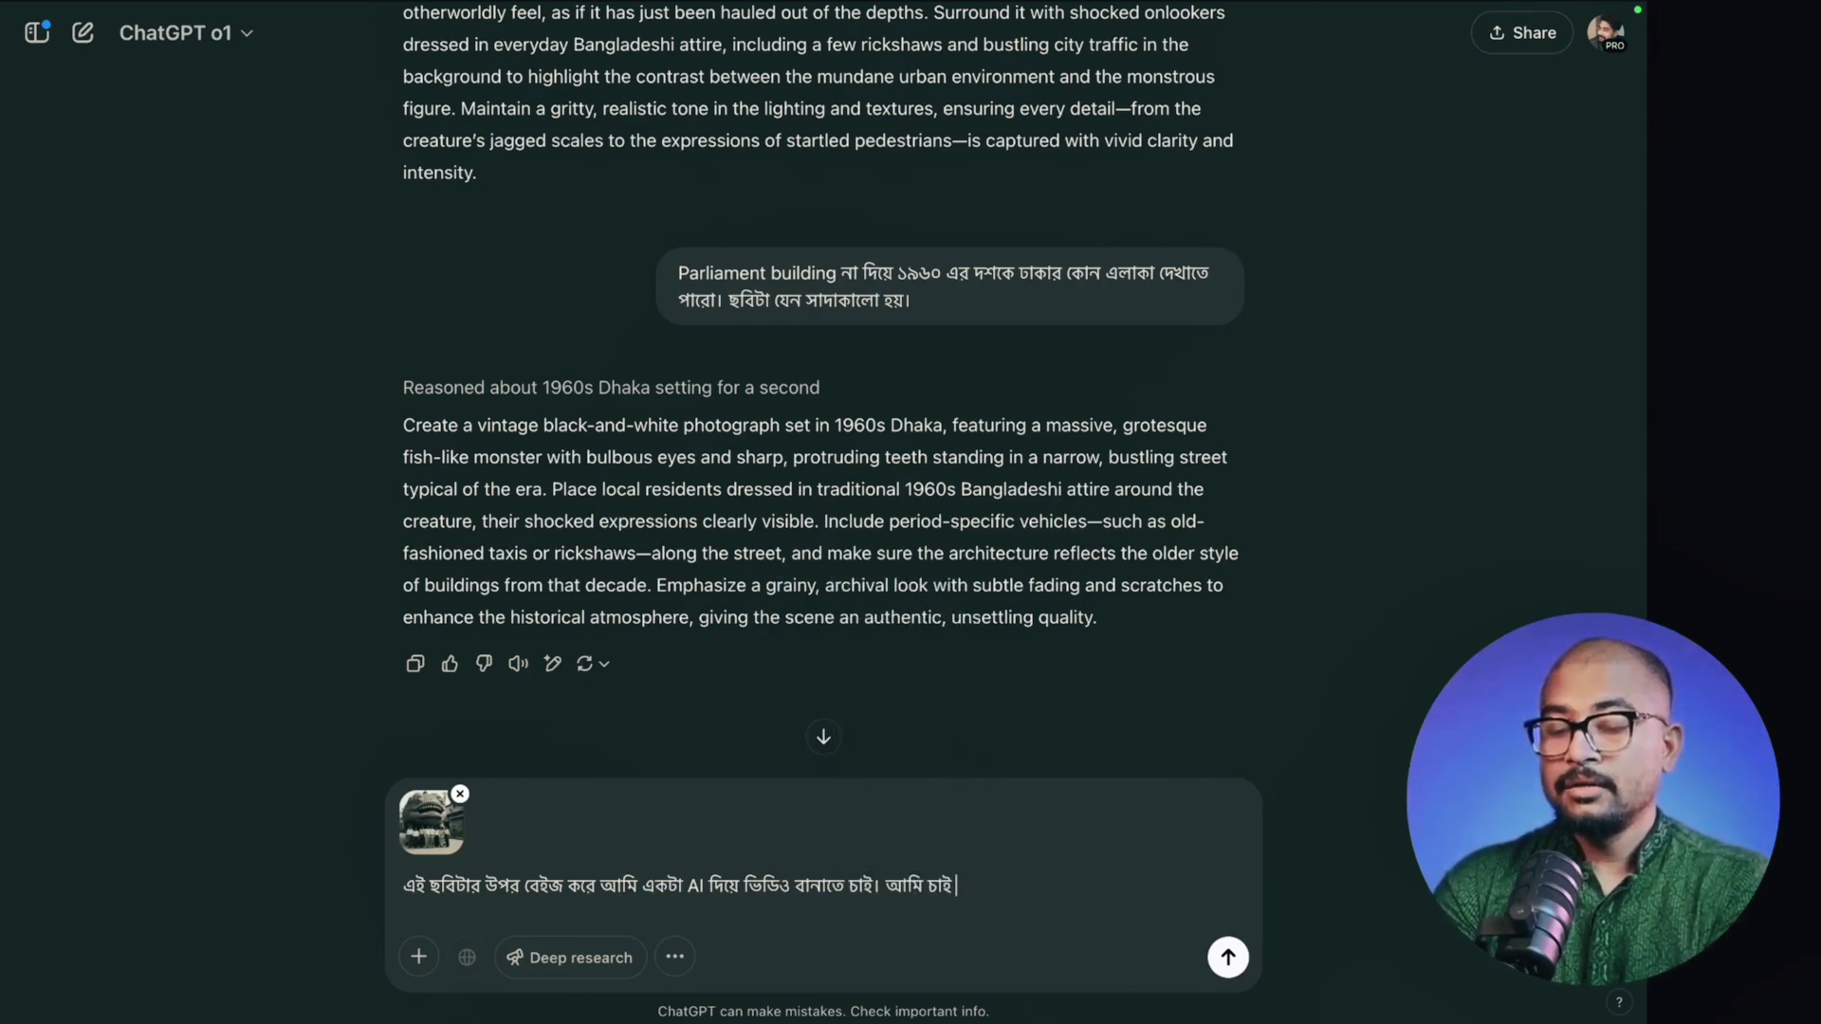
pyautogui.write(' ei chobi')
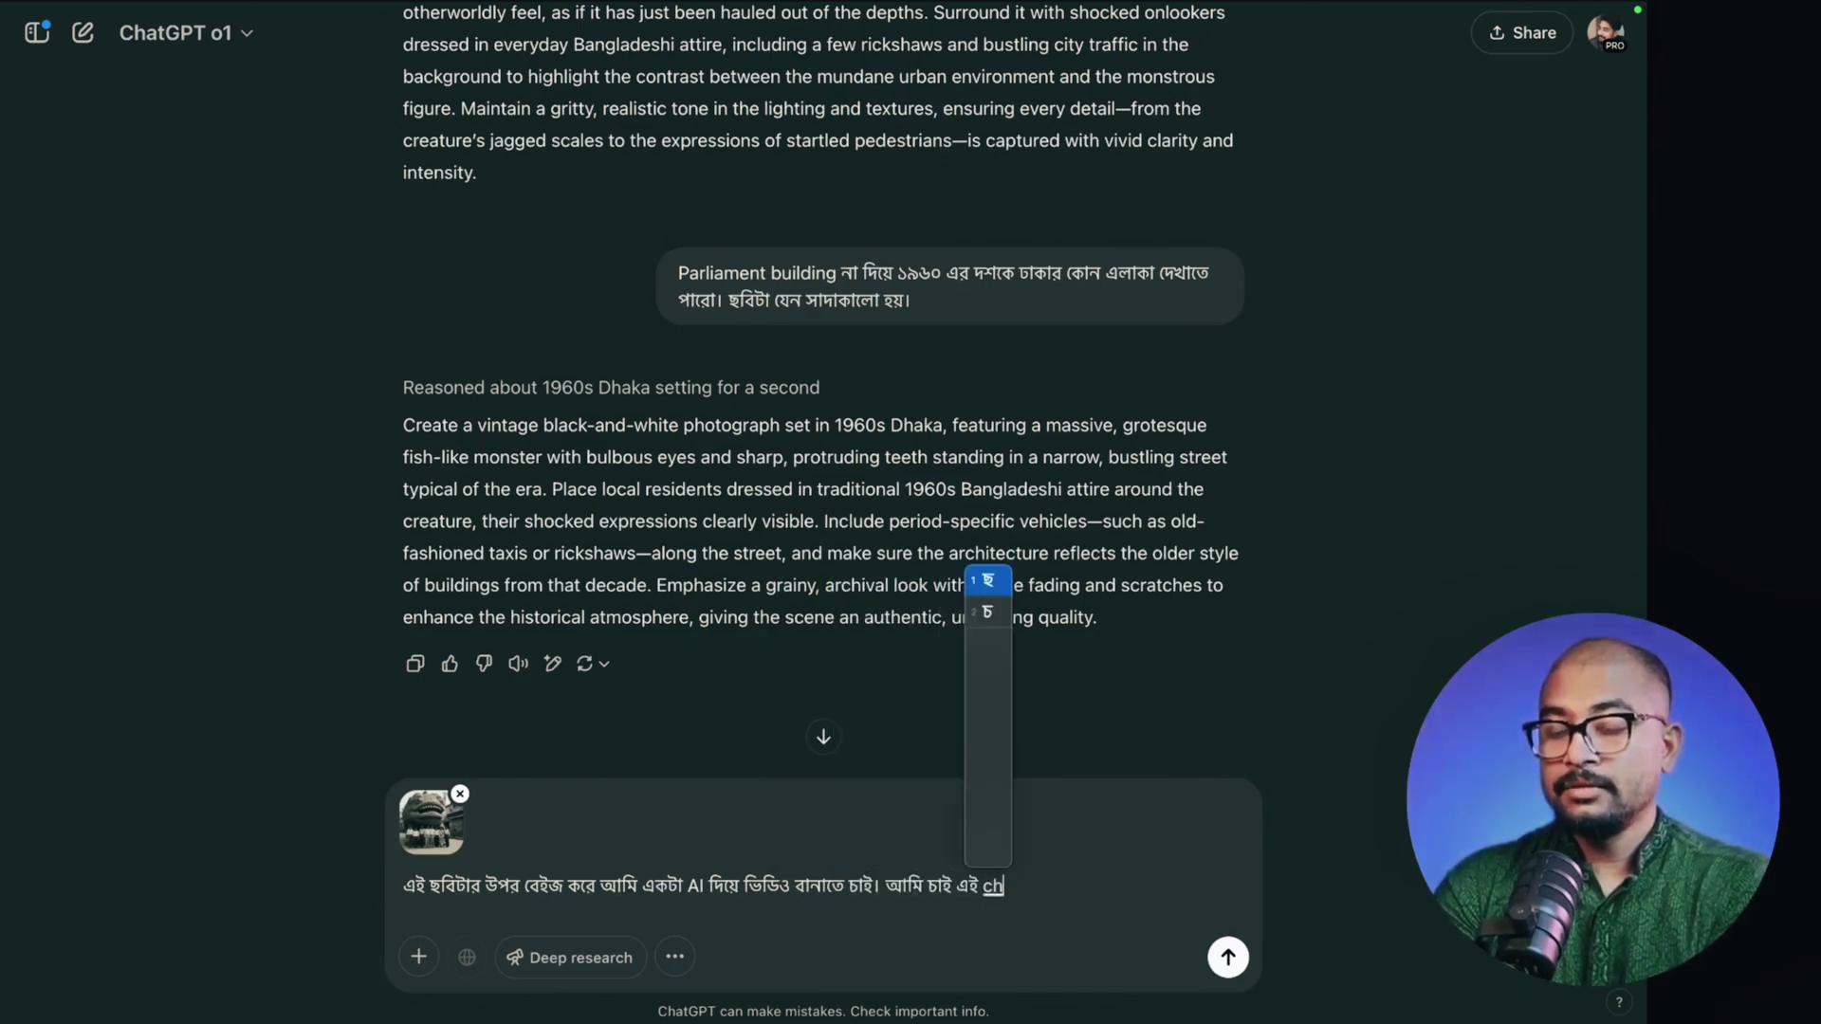
pyautogui.write('r kyarektar O')
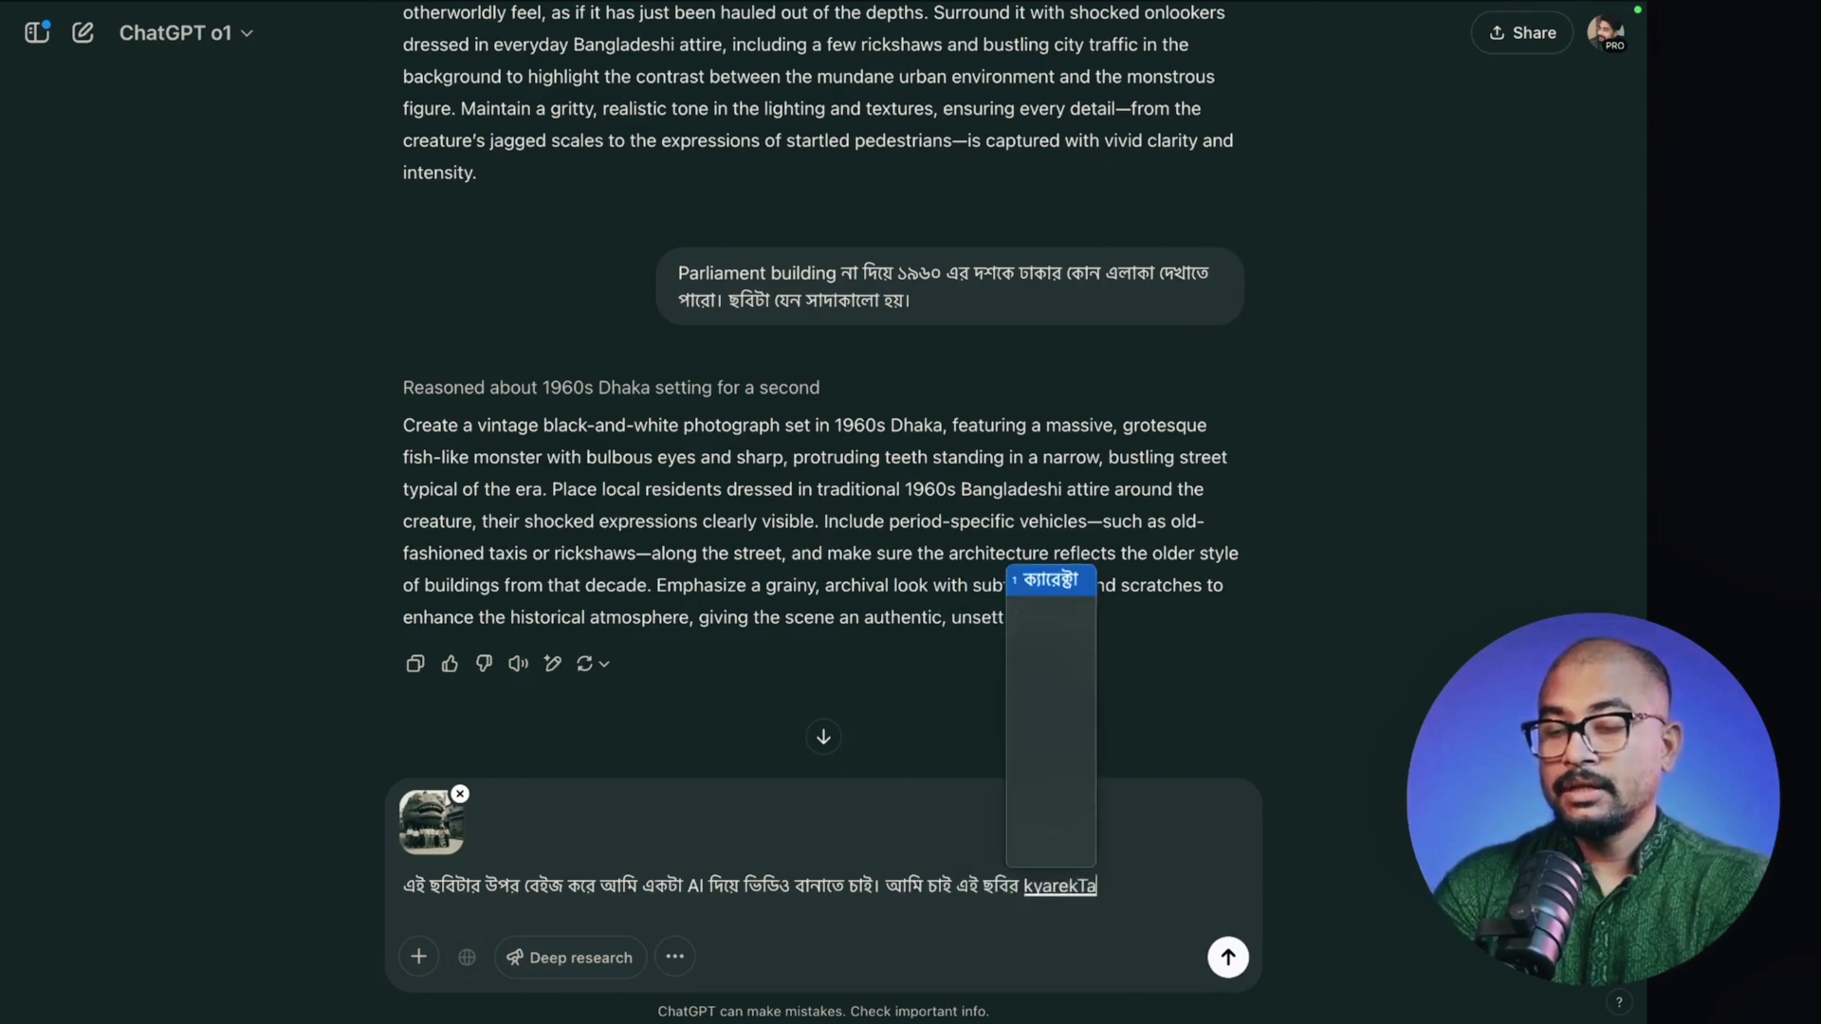
pyautogui.write(' kripi')
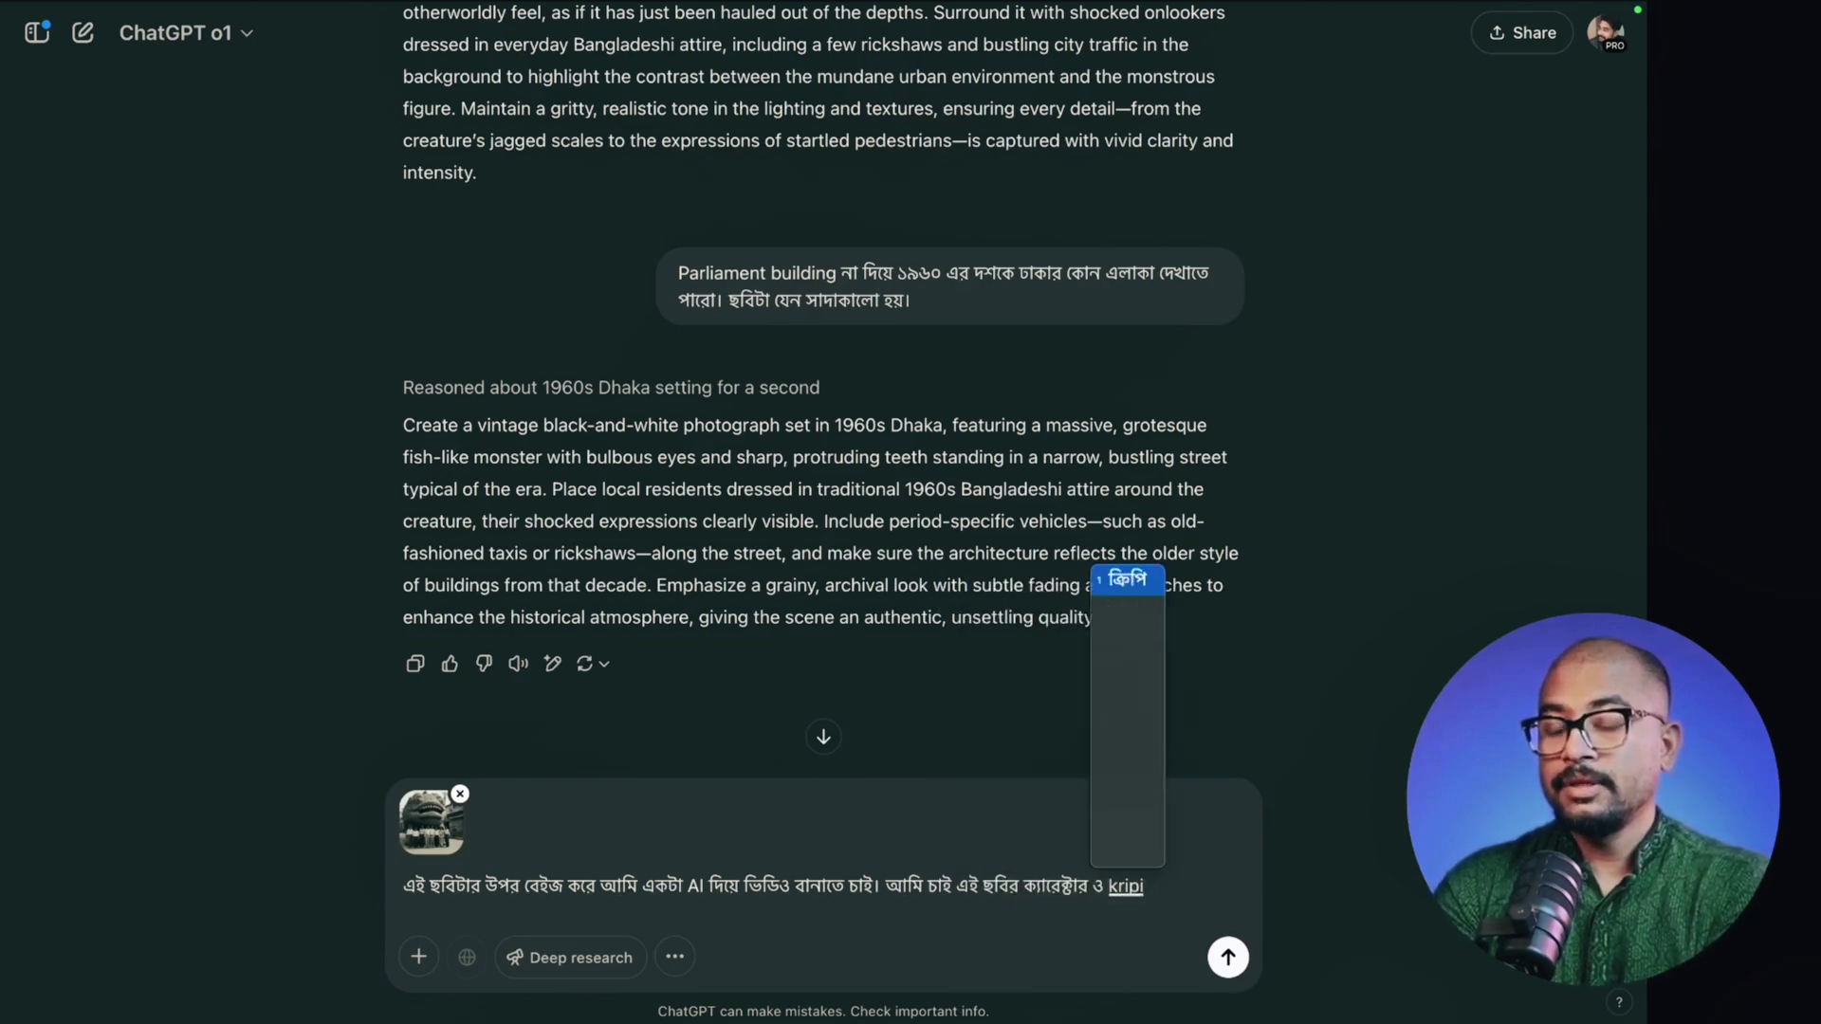
pyautogui.press('BackSpace')
pyautogui.press('BackSpace')
pyautogui.press('BackSpace')
pyautogui.press('BackSpace')
pyautogui.press('BackSpace')
pyautogui.write('ক্রিপি monsoTar')
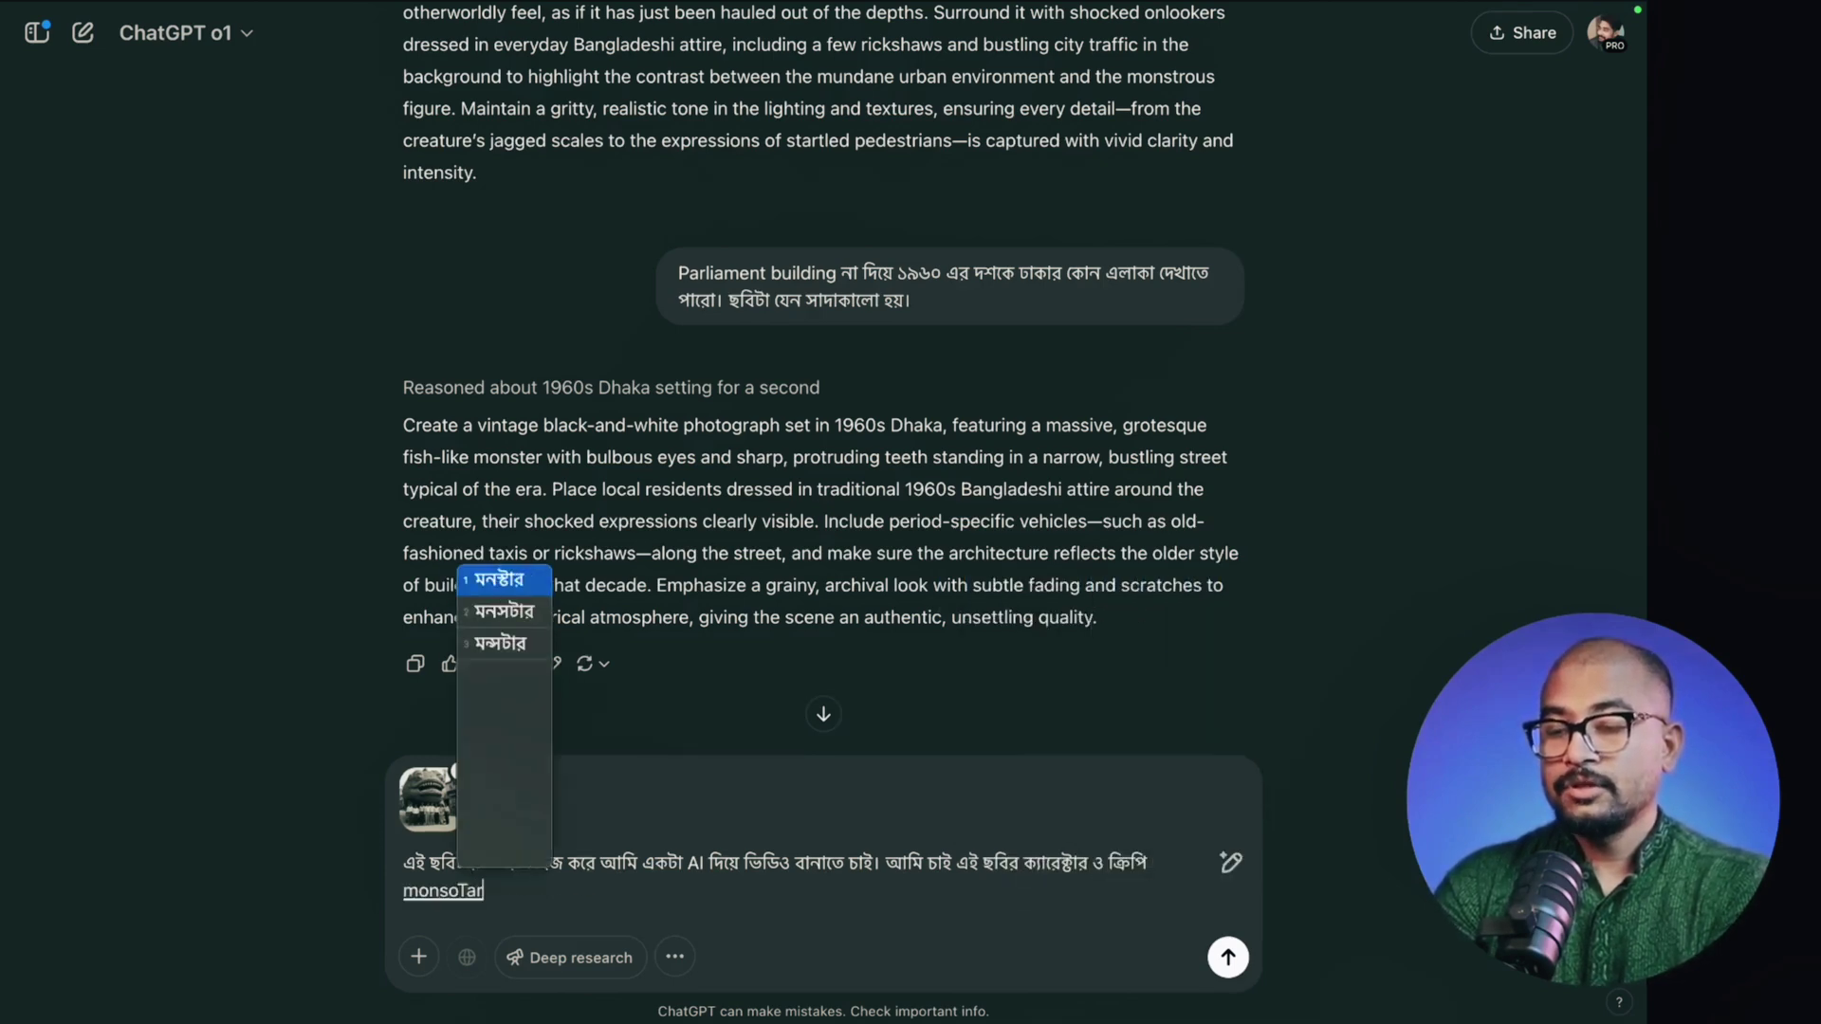
pyautogui.write(' halka m')
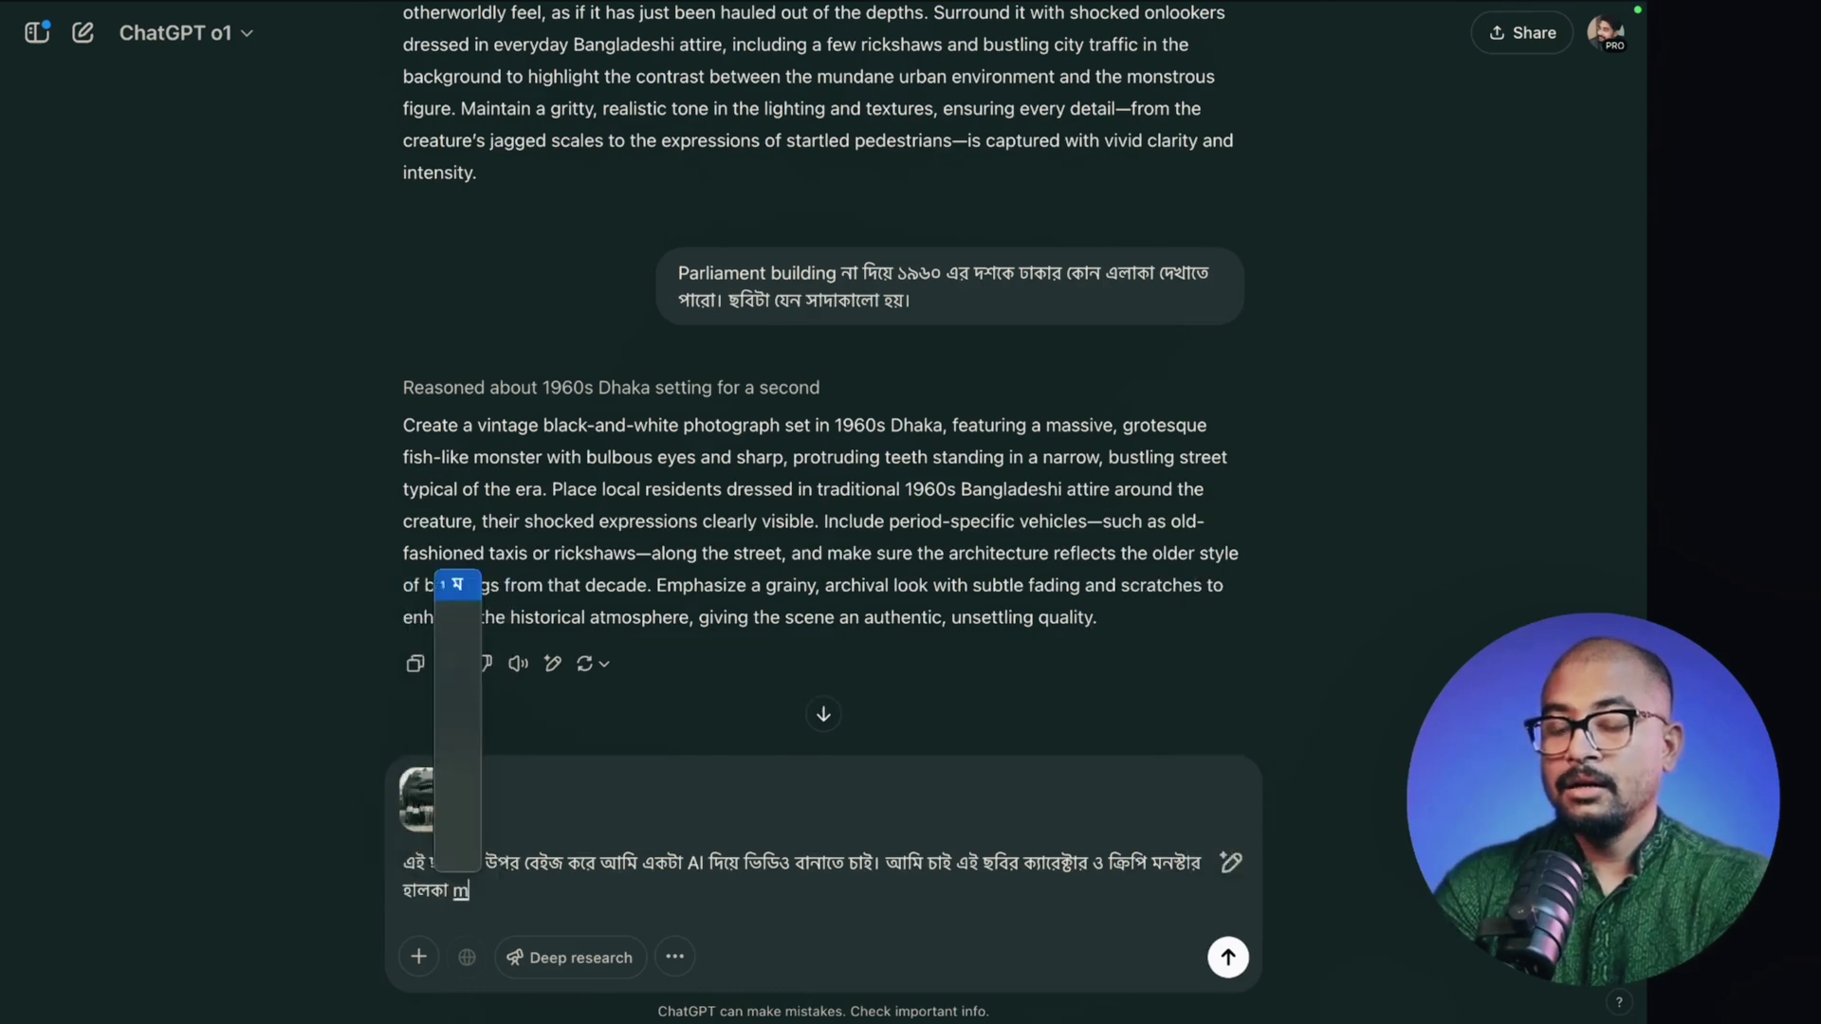
pyautogui.write('ubmenT kroobe')
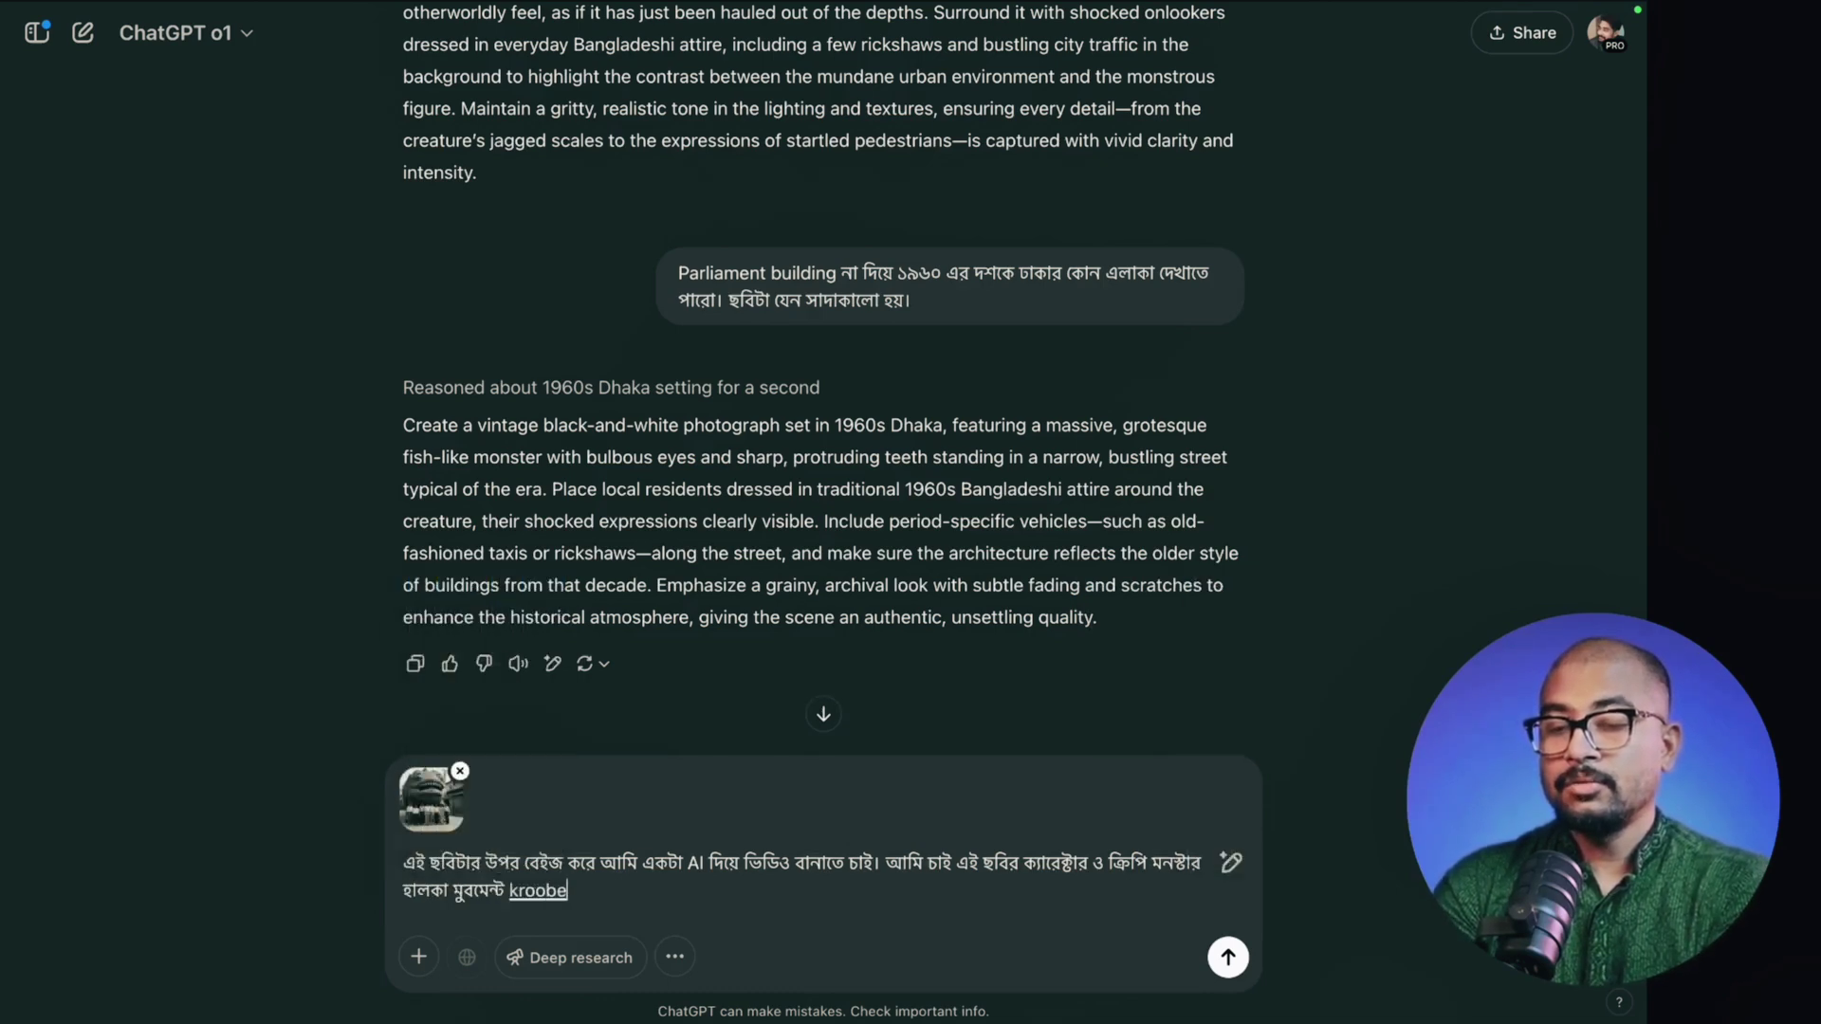
# - Finish the request with "খুব বেশী মুভমেন্ট করবে না।" and send it to ChatGPT
pyautogui.write('. khub beshI mun')
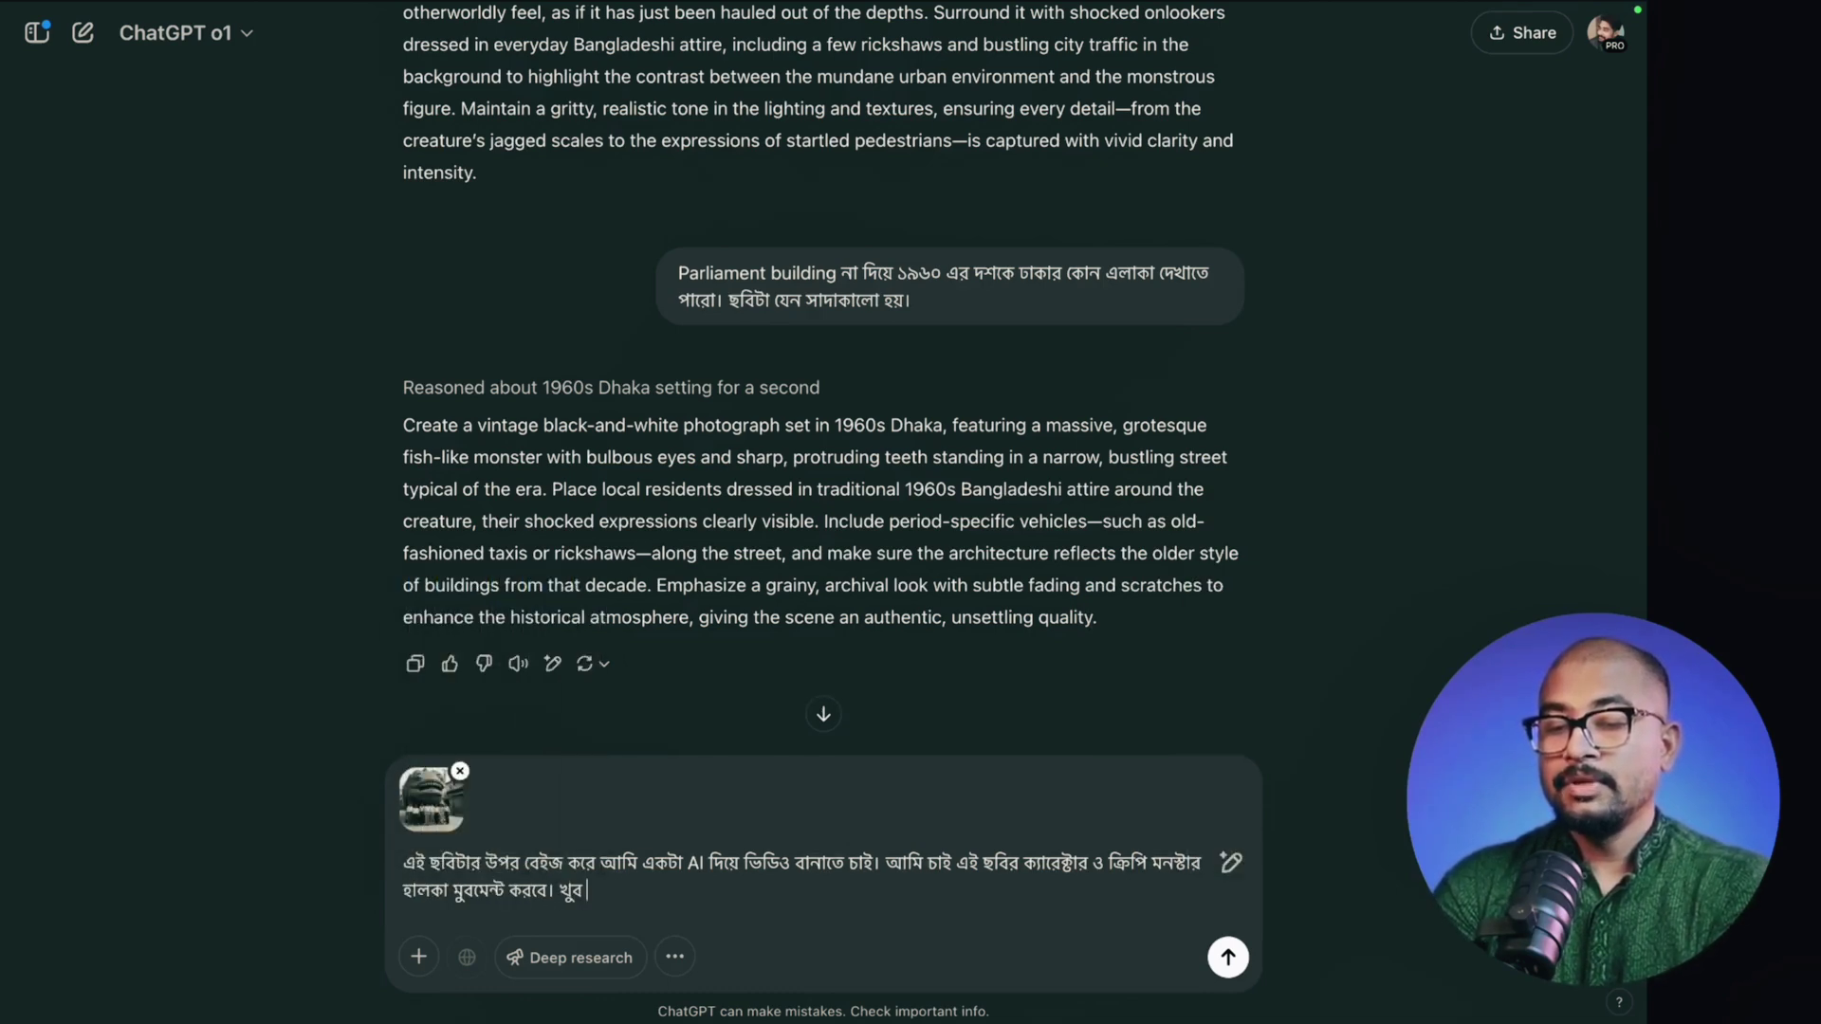
pyautogui.press('BackSpace')
pyautogui.write('vomoen')
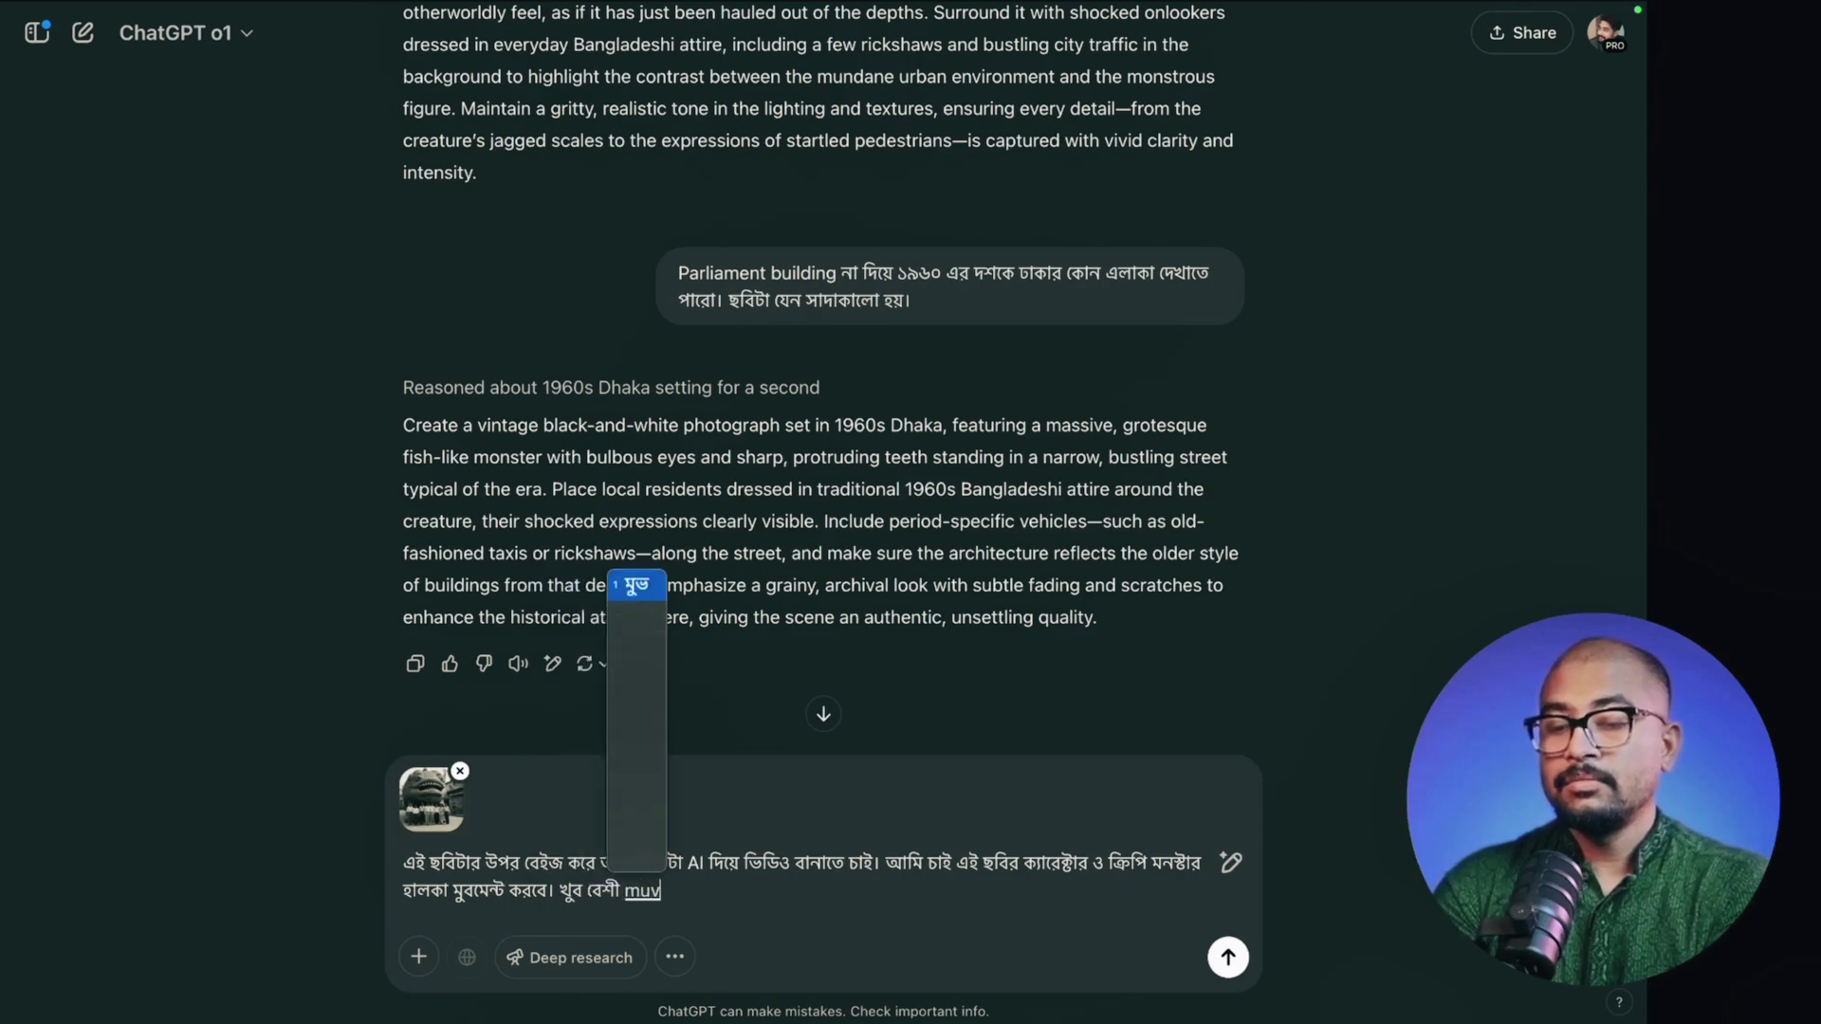
pyautogui.press('BackSpace')
pyautogui.press('BackSpace')
pyautogui.press('BackSpace')
pyautogui.write('enT korbe na')
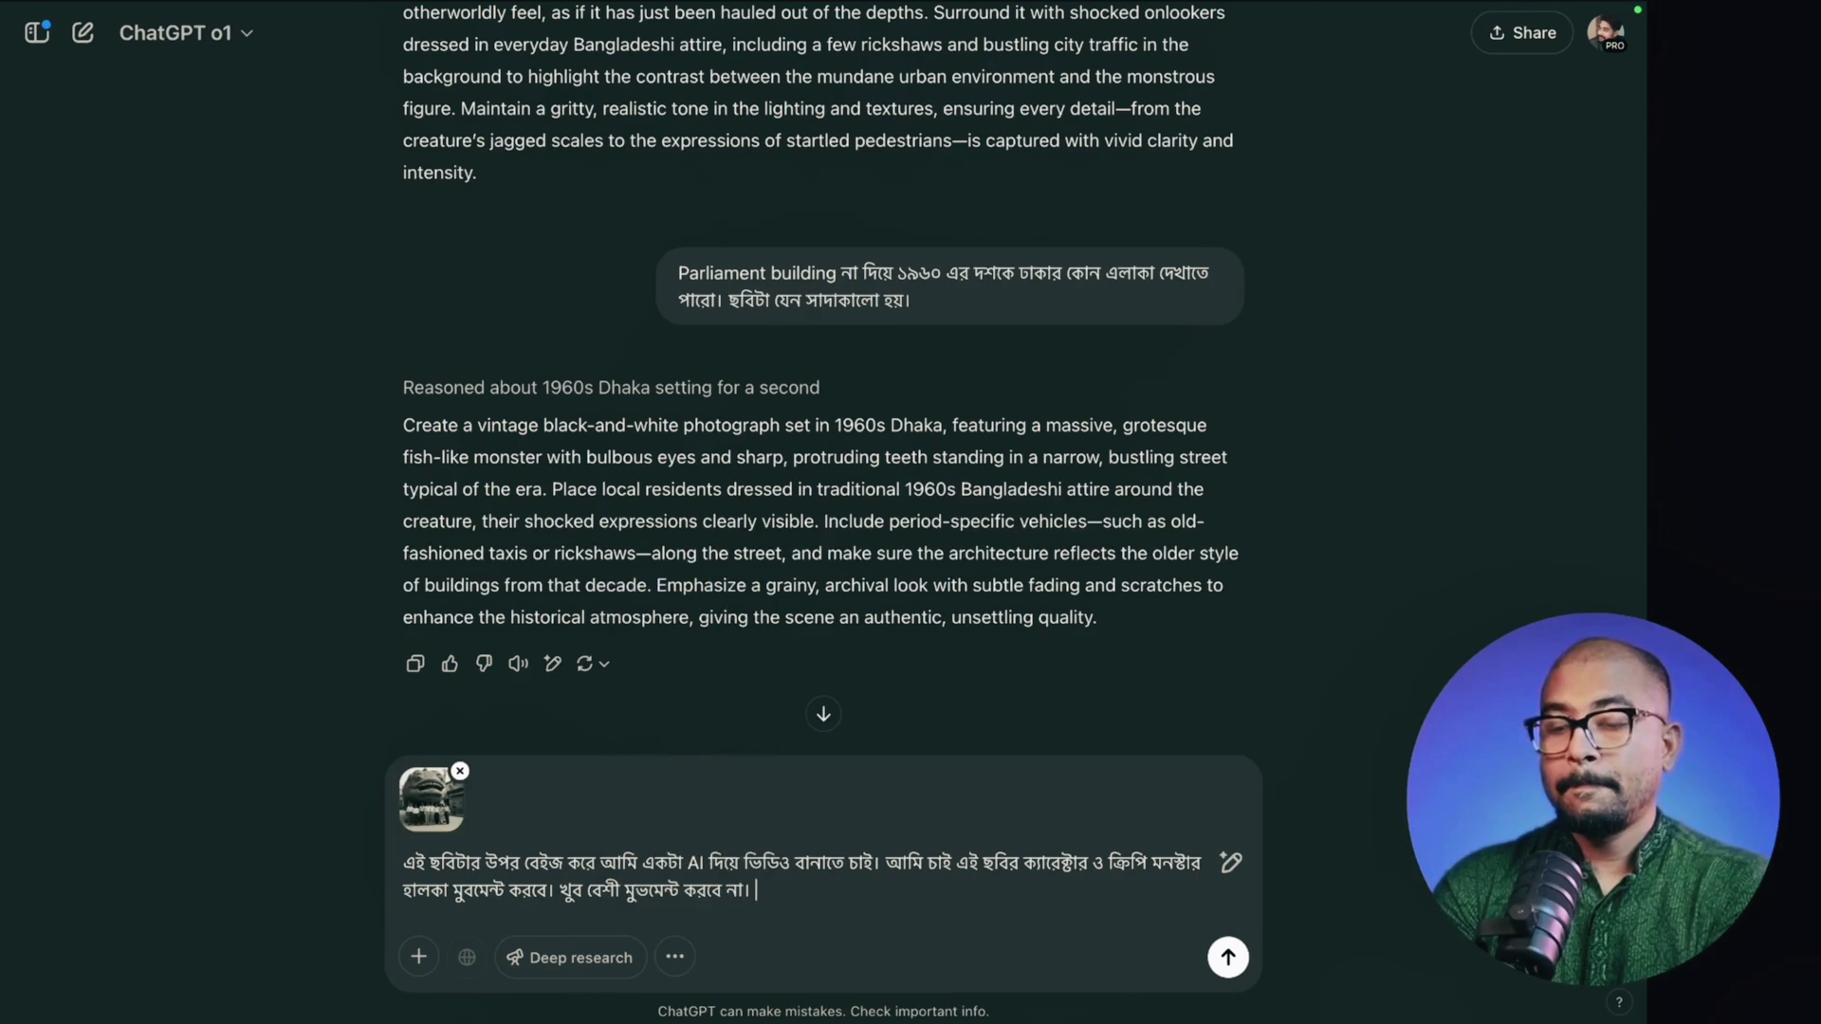
pyautogui.press('Return')
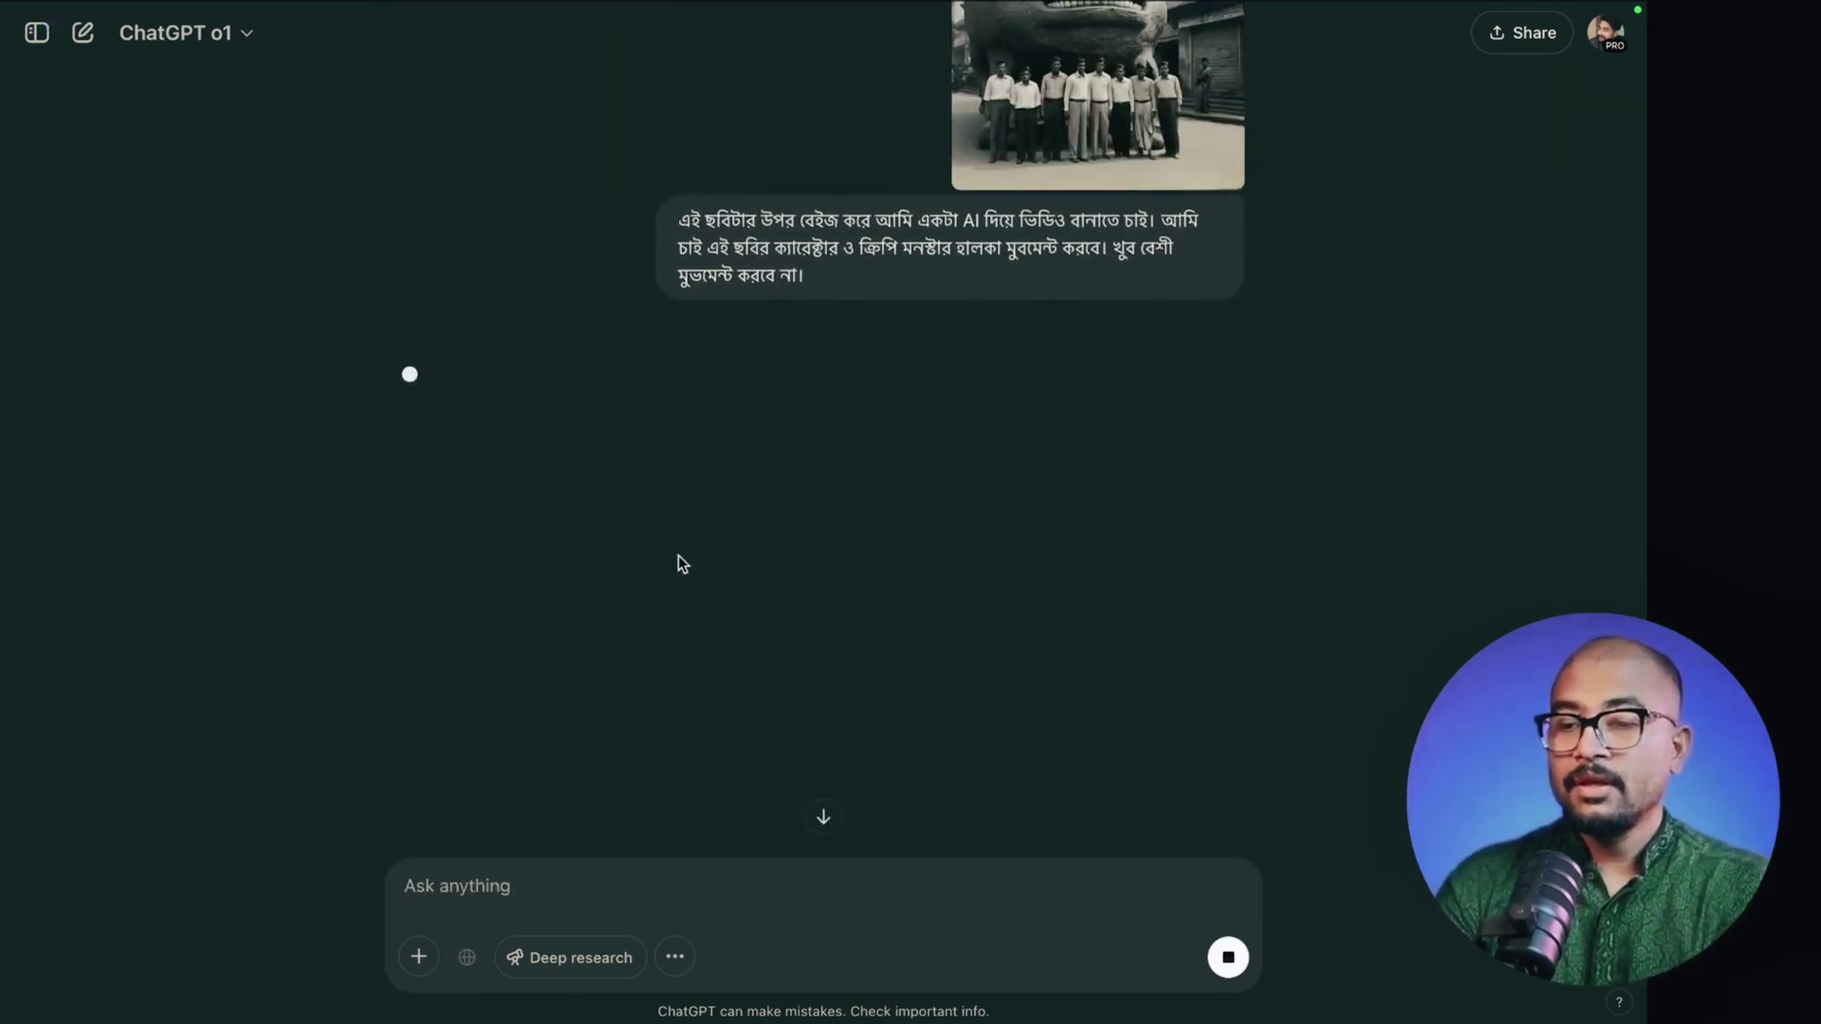
# - Copy ChatGPT's full motion prompt for the 1960s Dhaka monster photo, switch to KLING AI and replace the old caterpillar prompt with it
pyautogui.scroll(3, 680, 559)
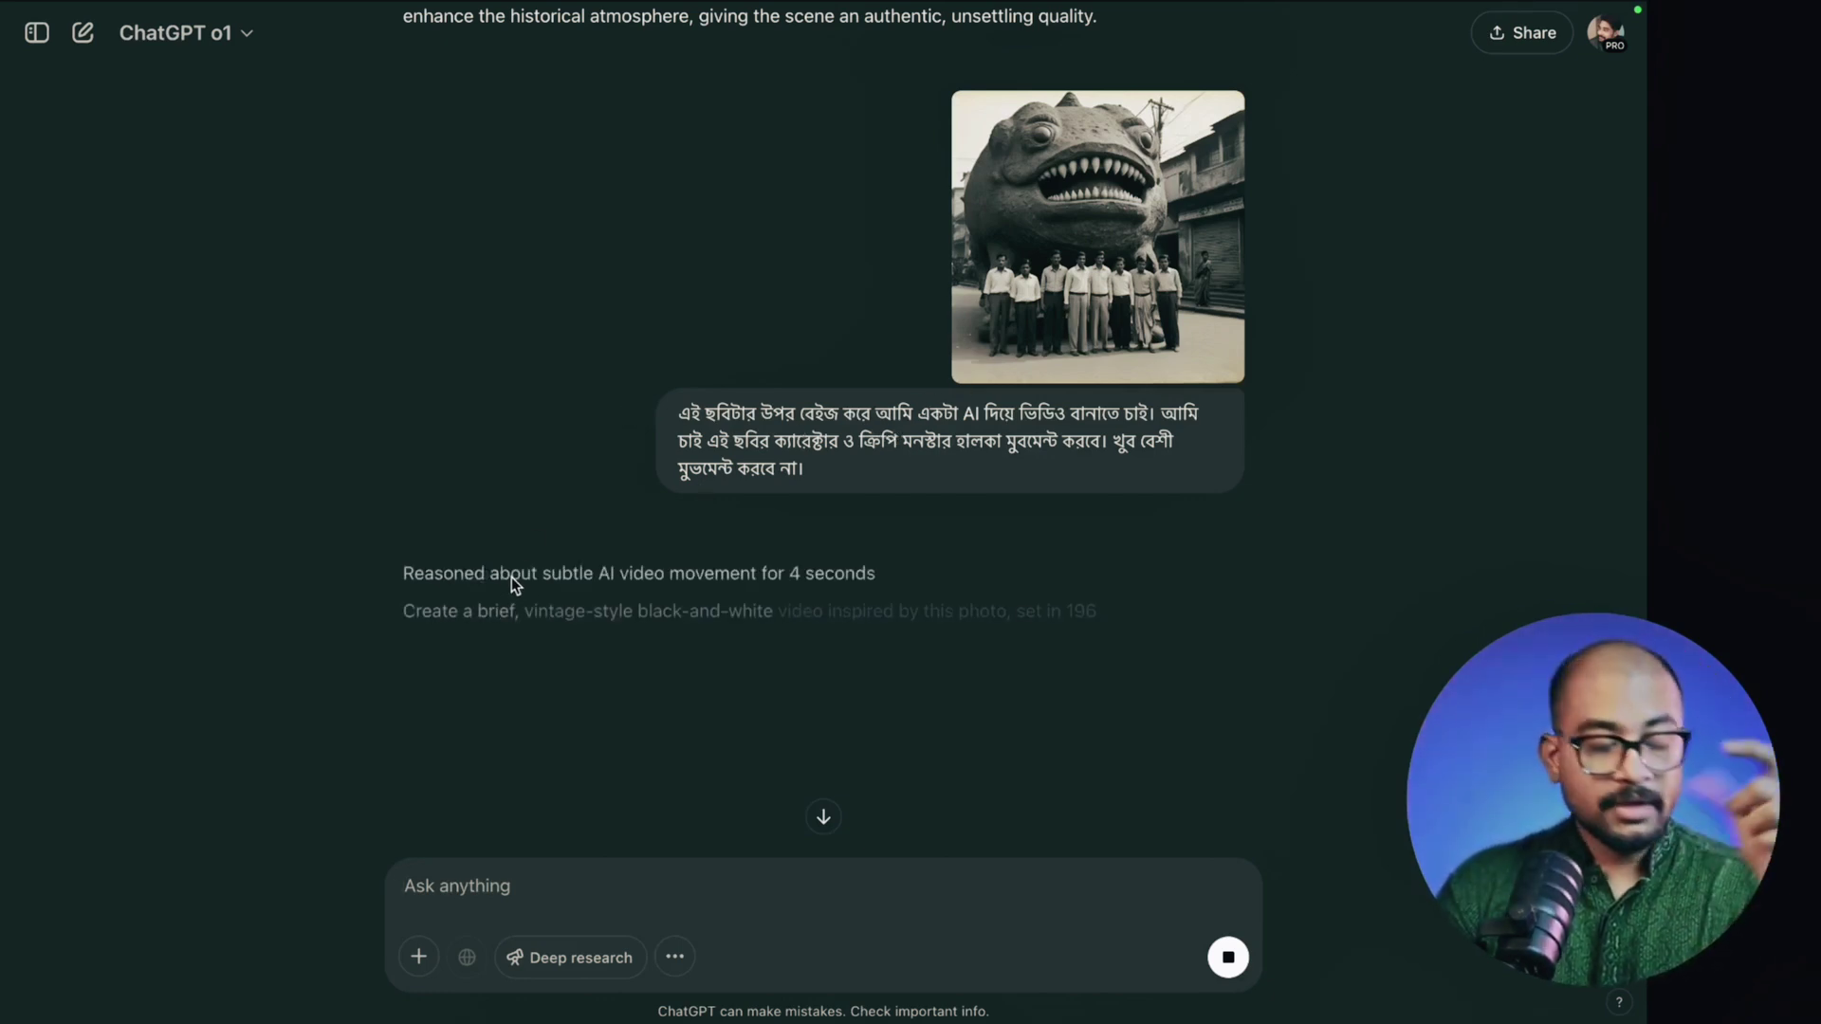
pyautogui.scroll(-3, 461, 617)
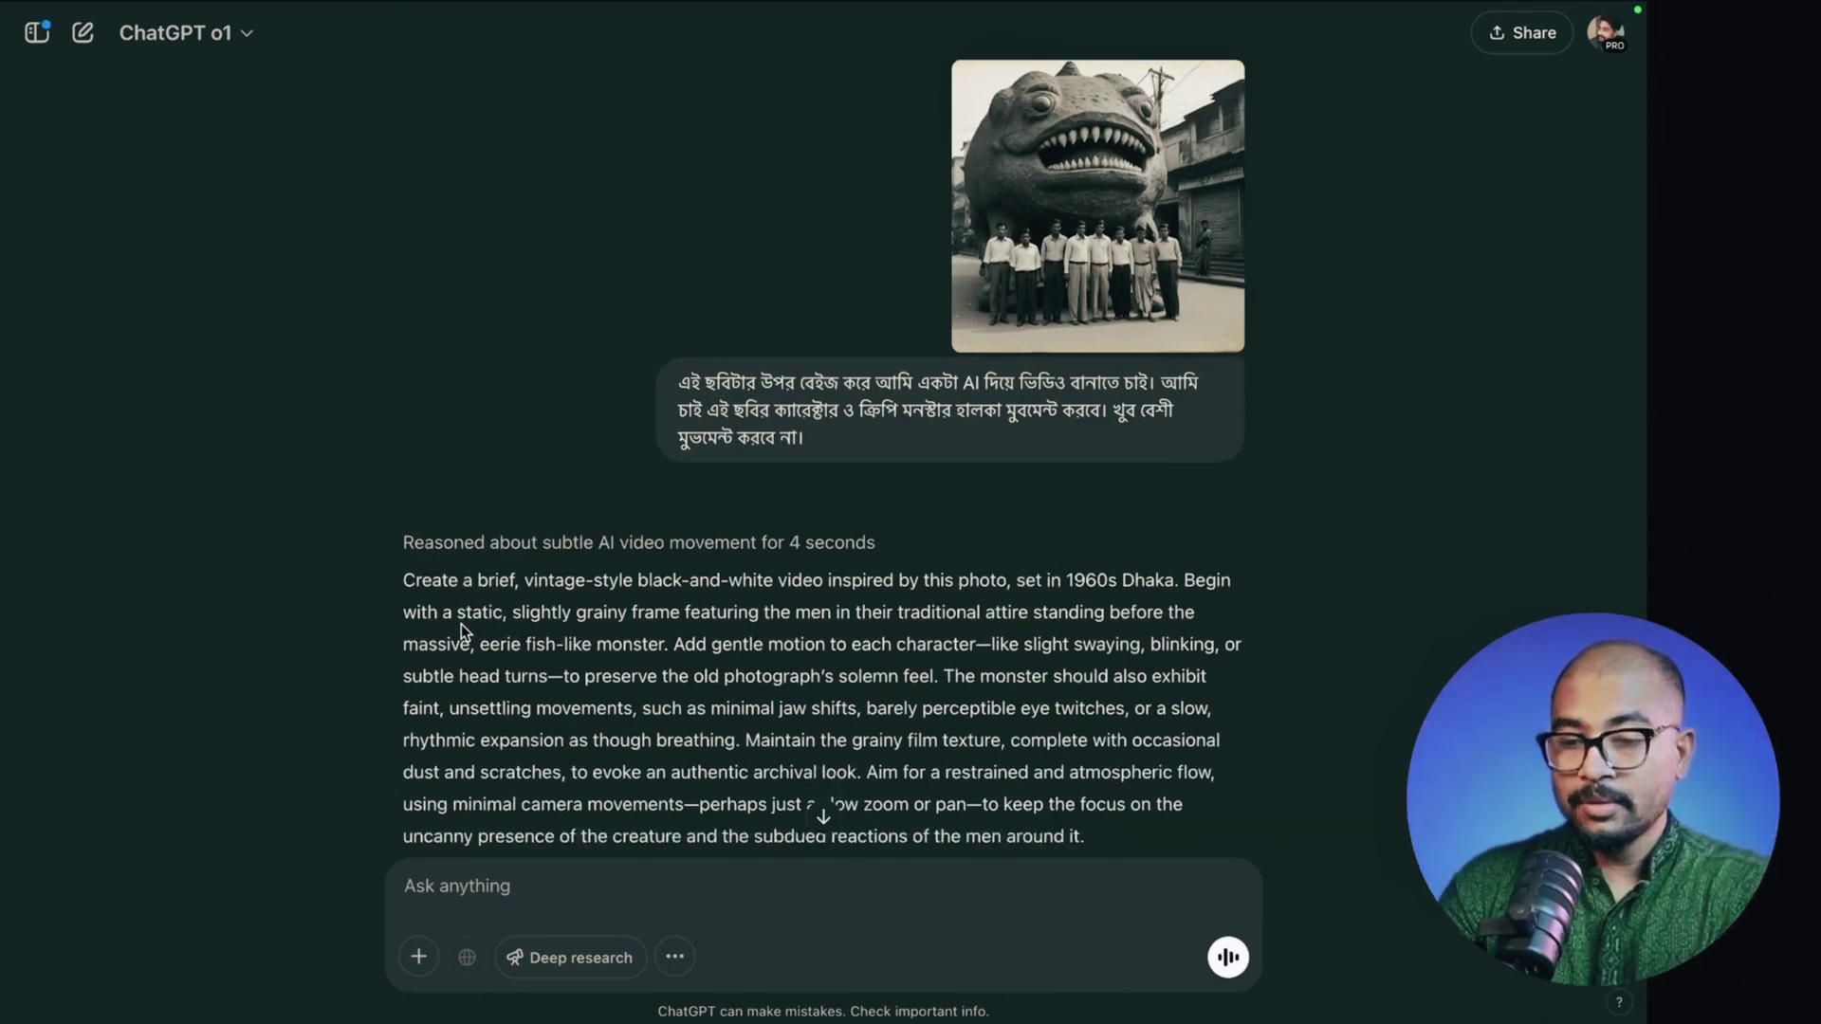
pyautogui.moveTo(400, 458); pyautogui.dragTo(1082, 713)
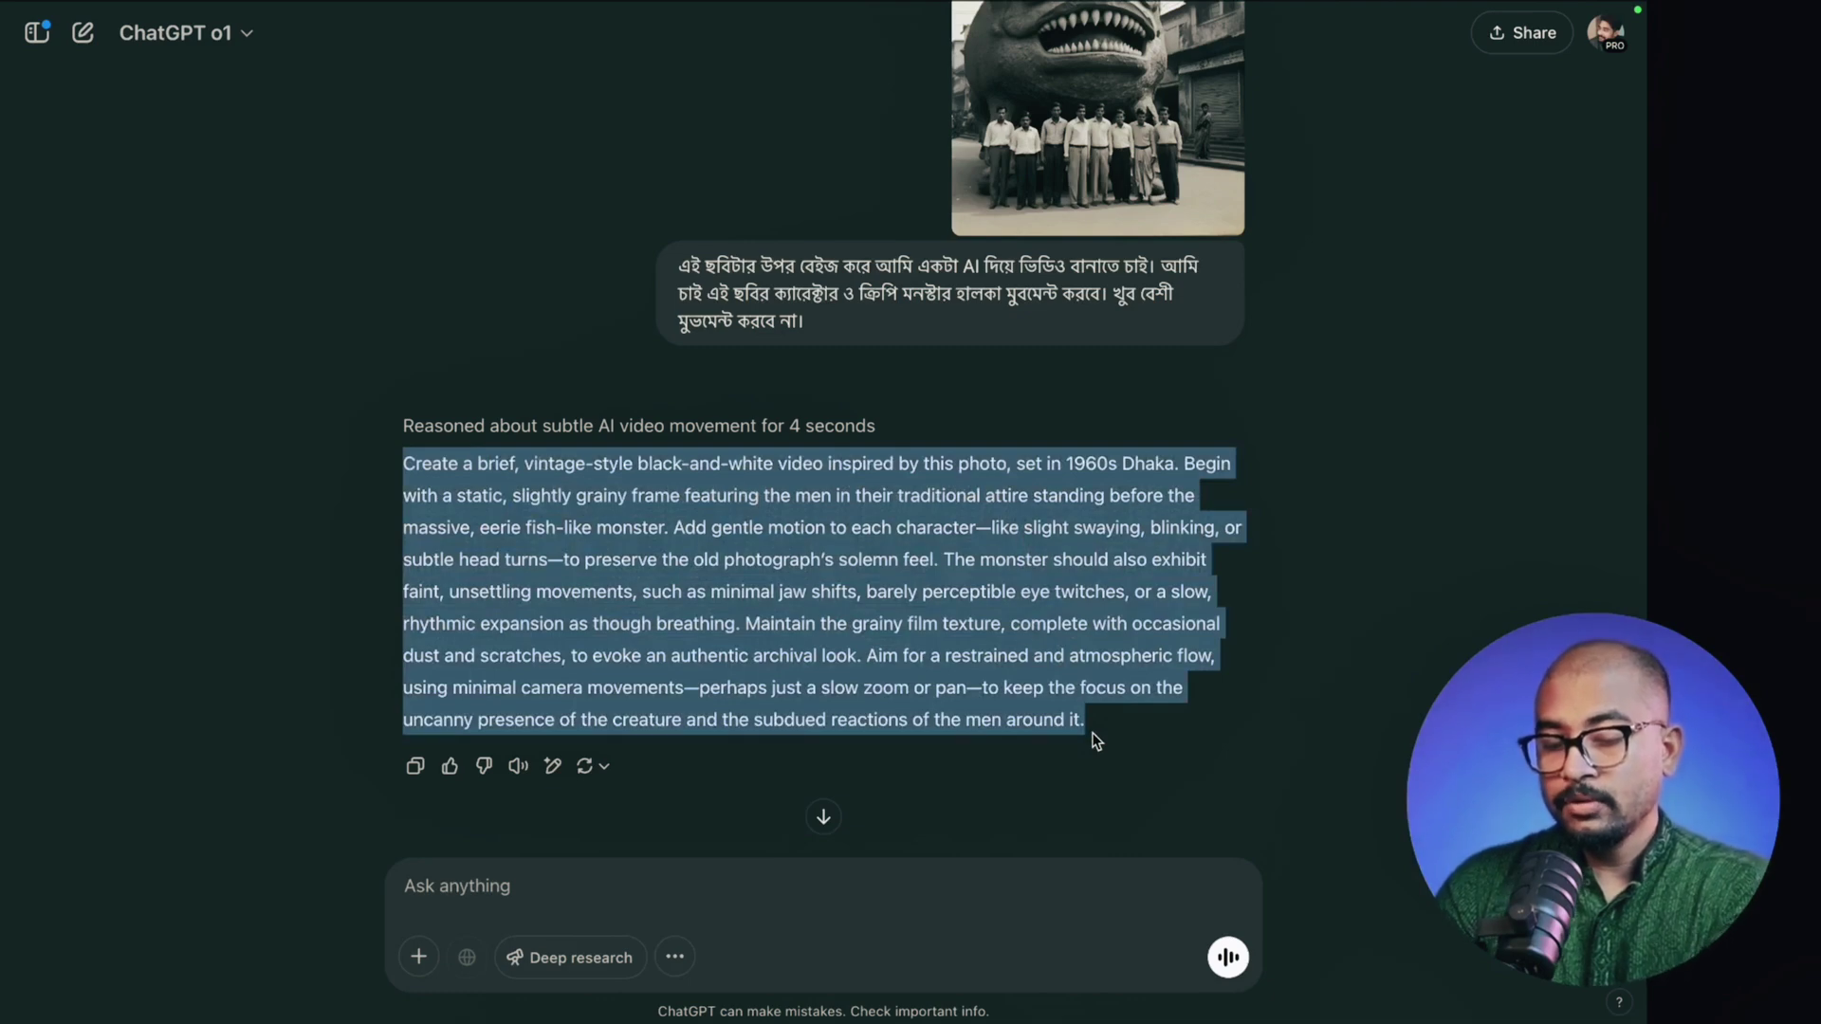
pyautogui.press('super+Tab')
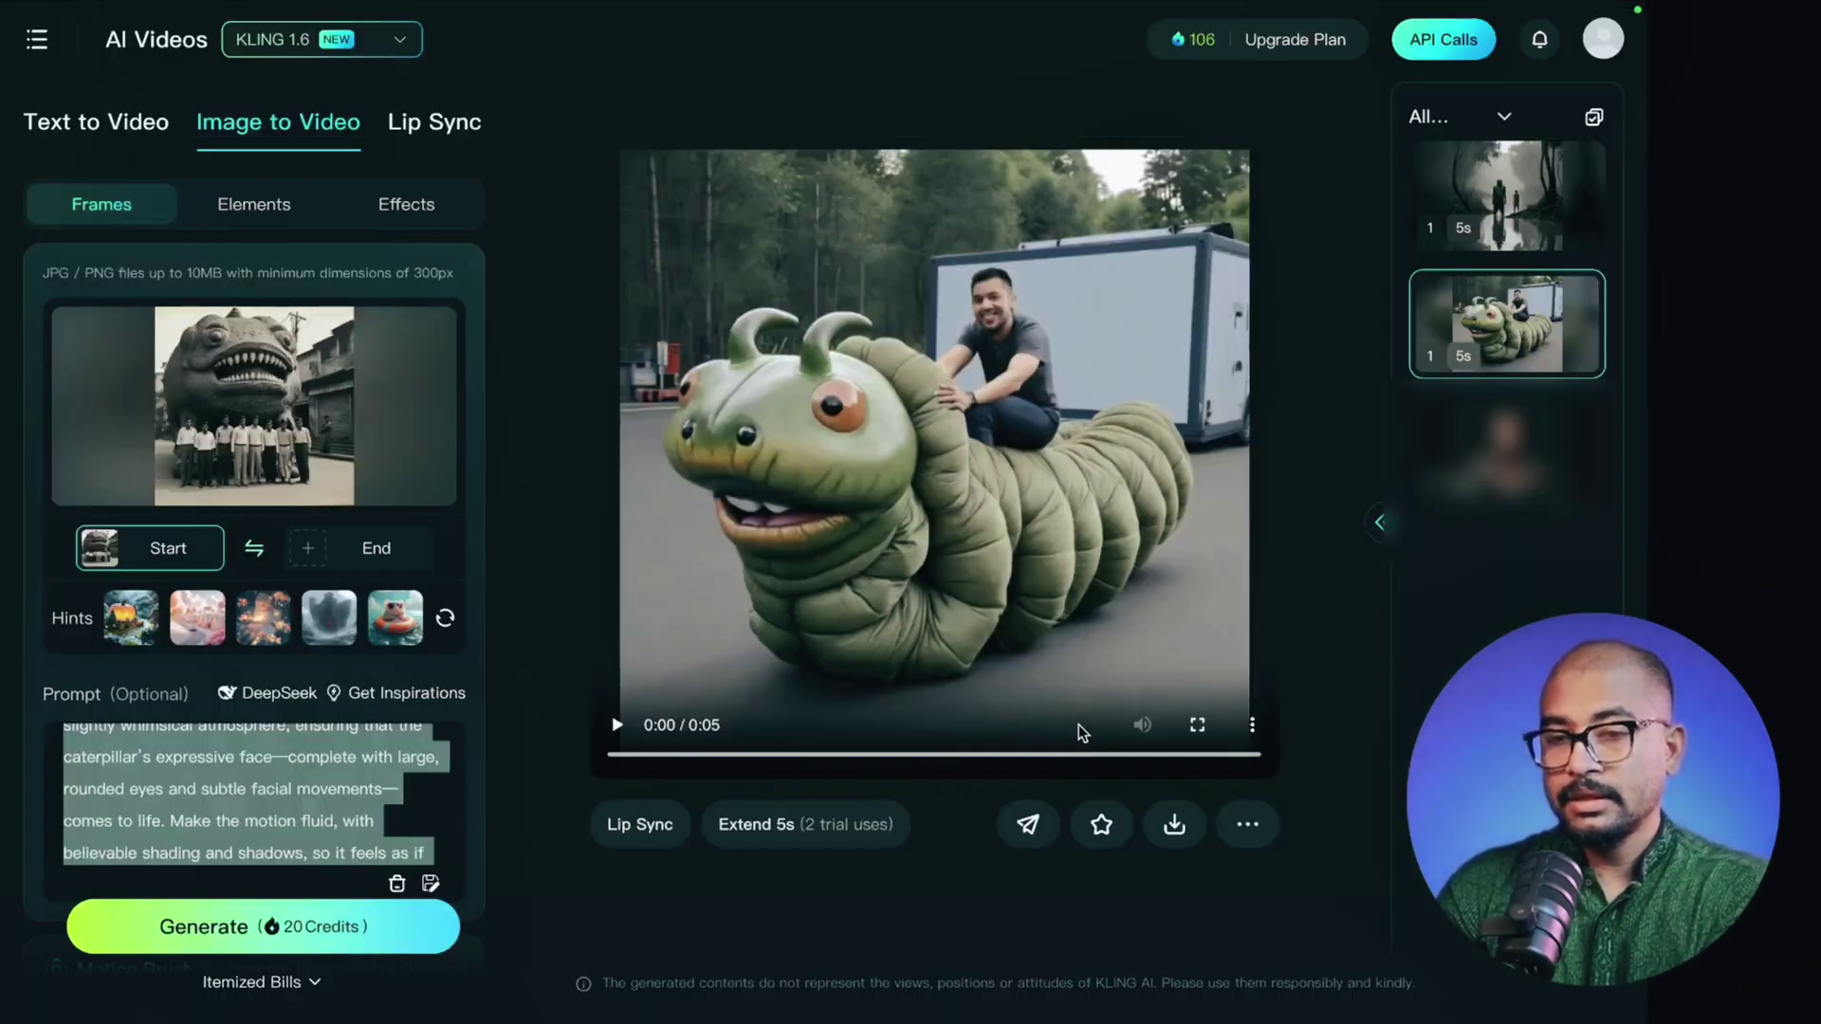
pyautogui.click(260, 764)
pyautogui.press('super+a')
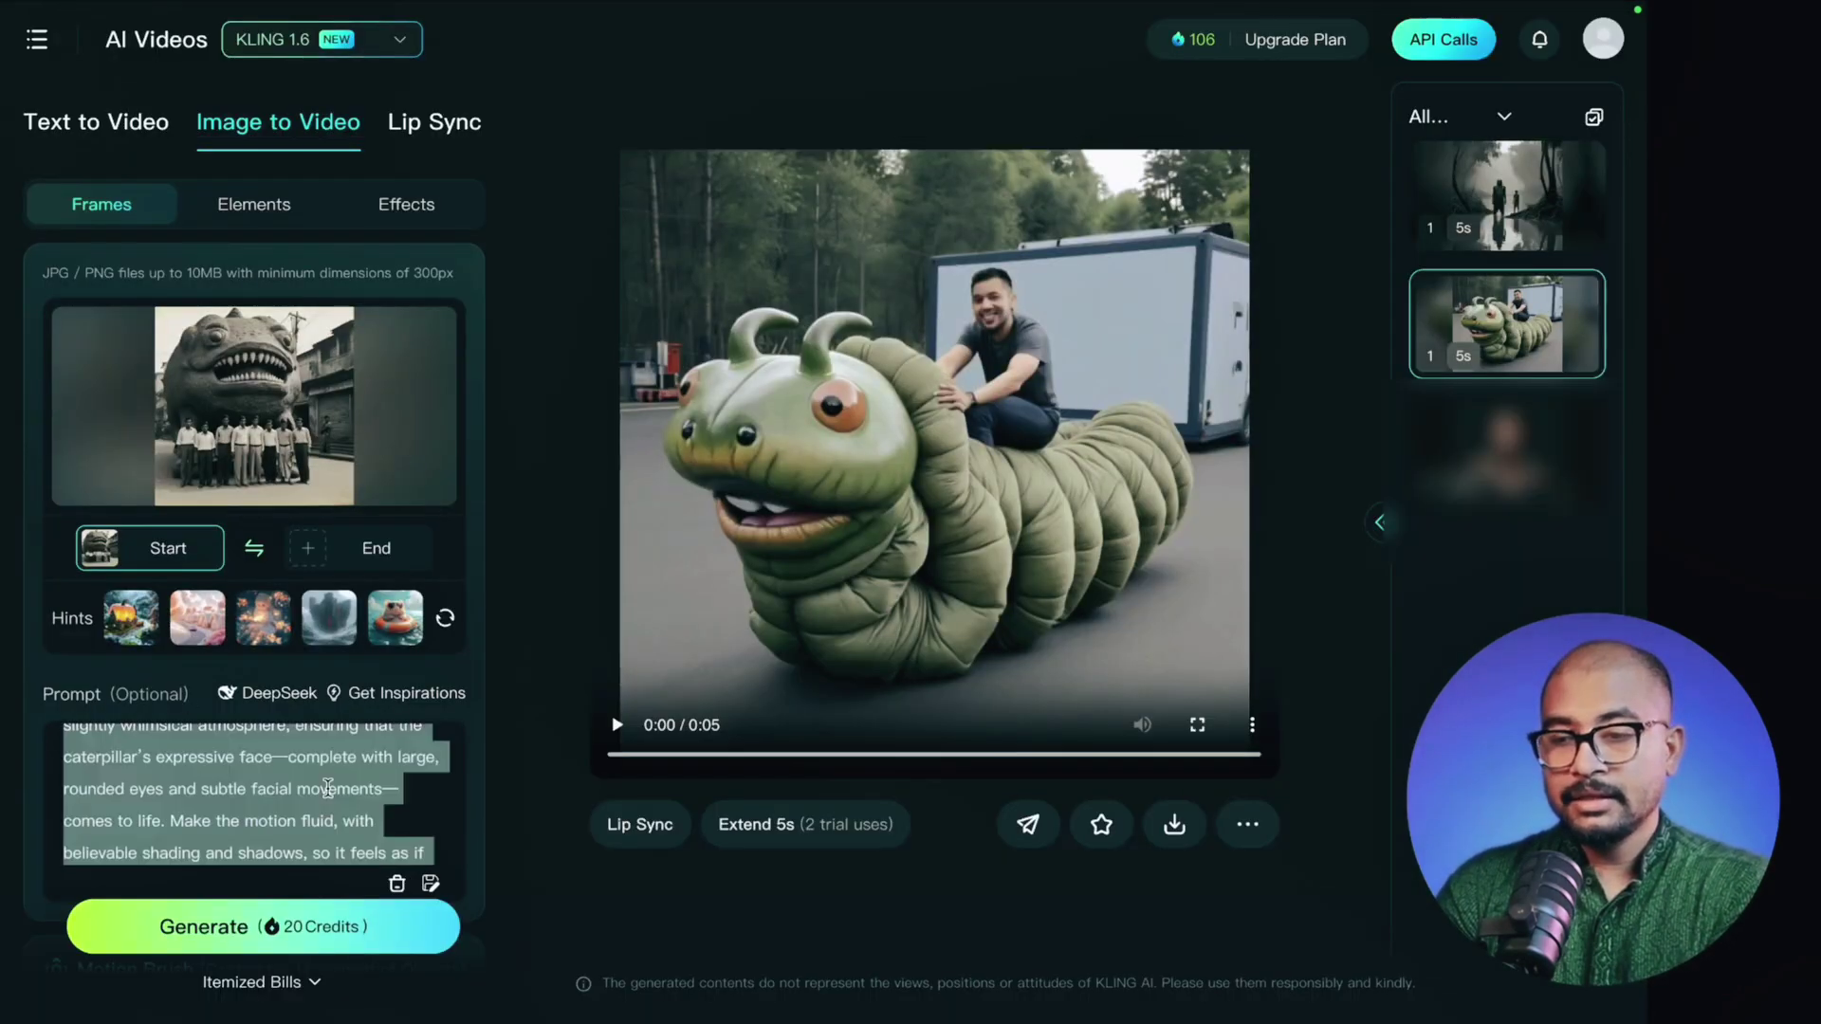
pyautogui.press('super+v')
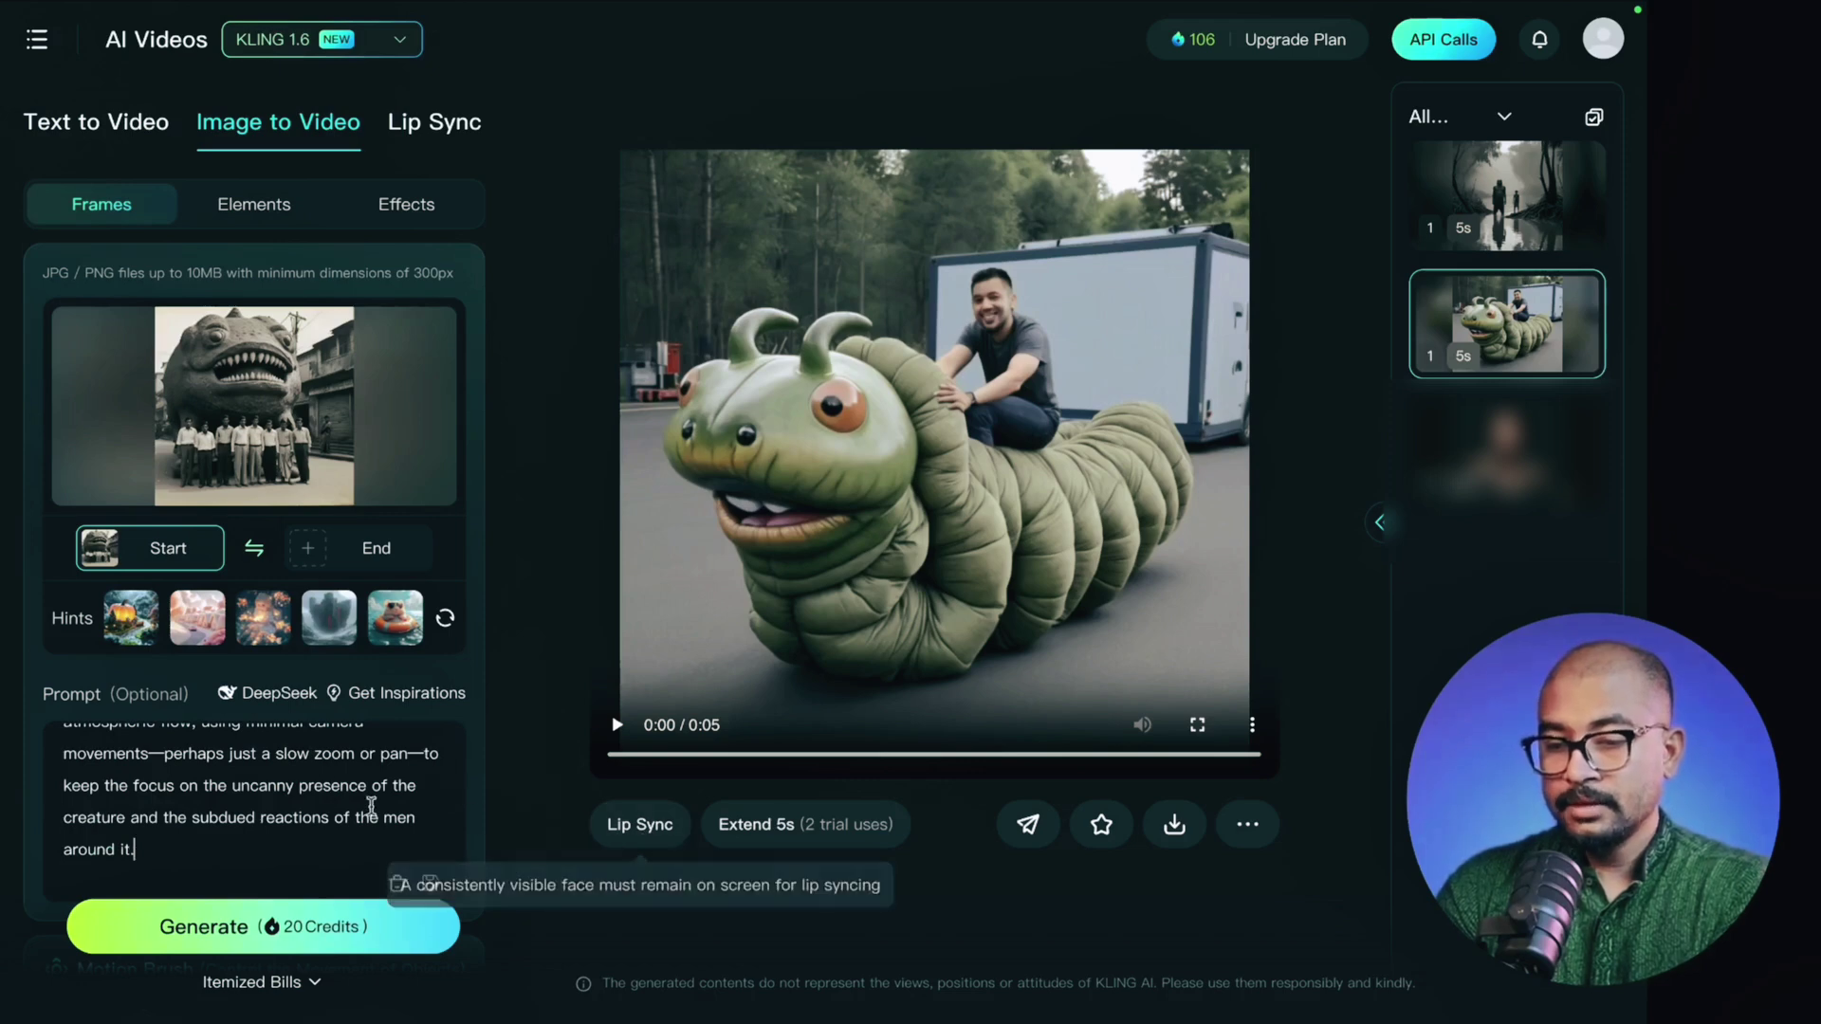
# - Generate the KLING 1.6 video from the monster start frame and the pasted motion prompt
pyautogui.scroll(-3, 289, 848)
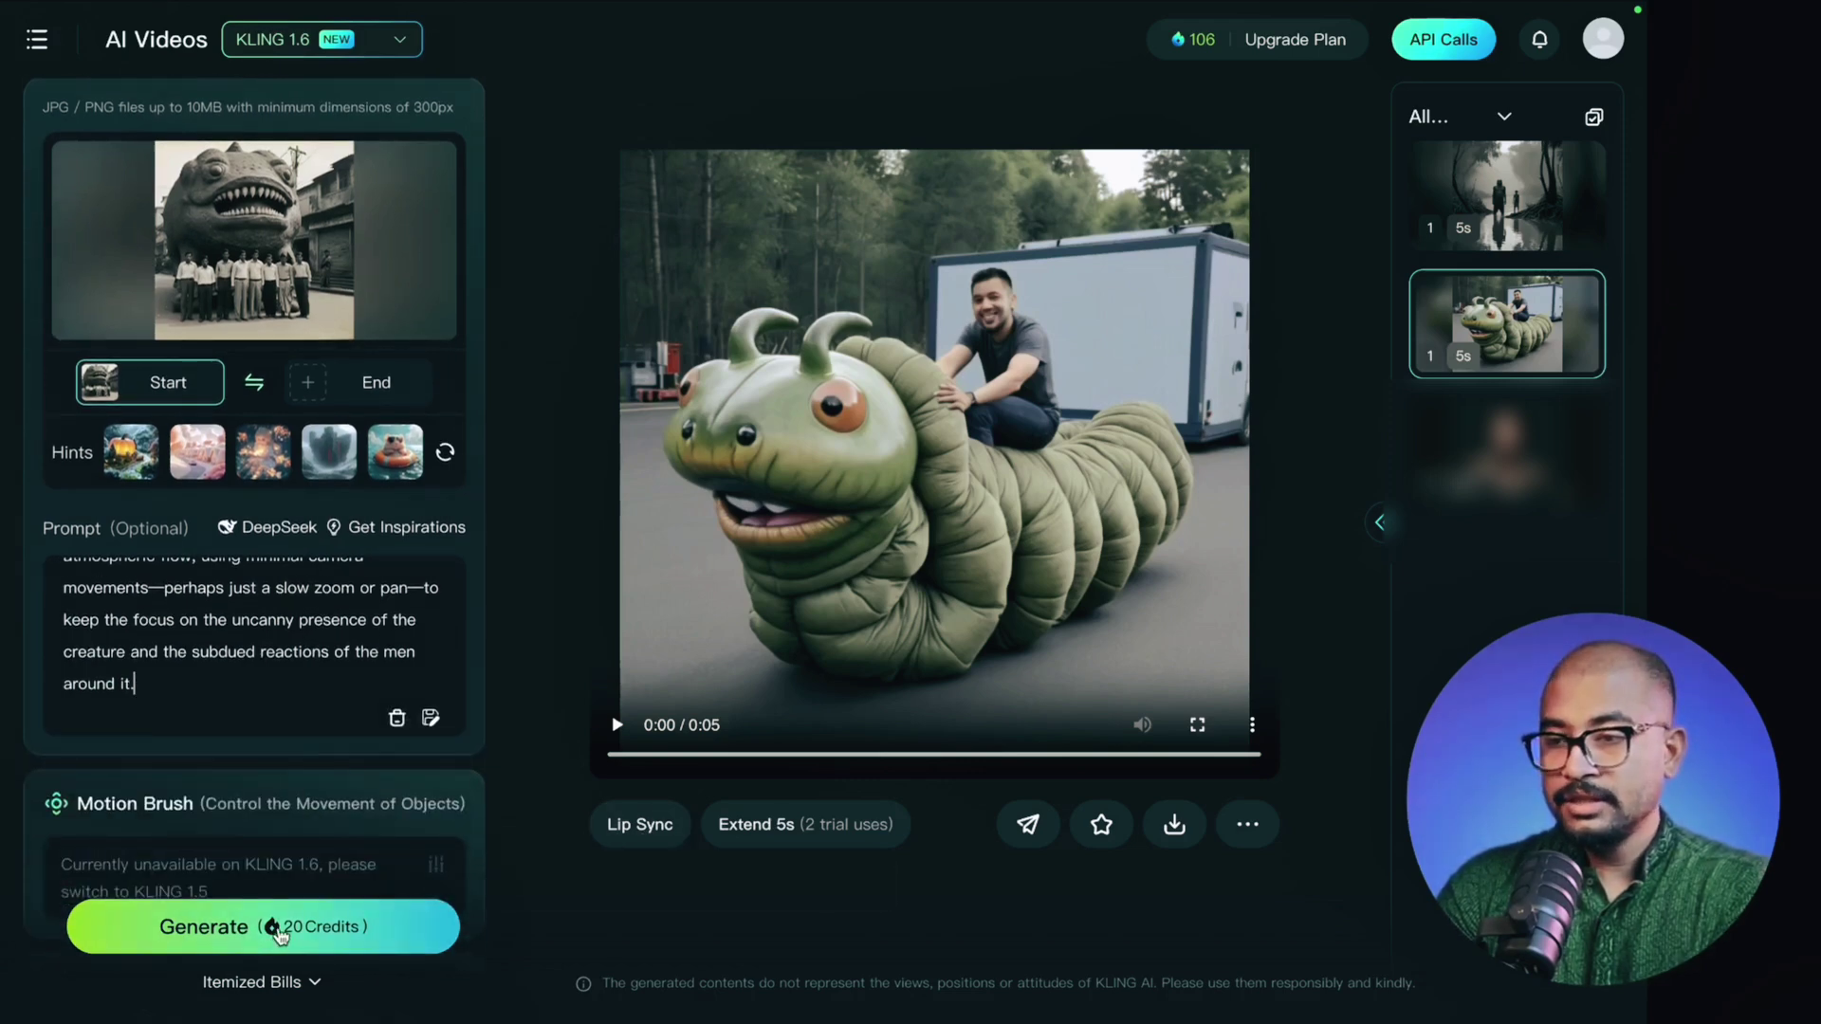
pyautogui.click(277, 934)
pyautogui.scroll(-2, 438, 800)
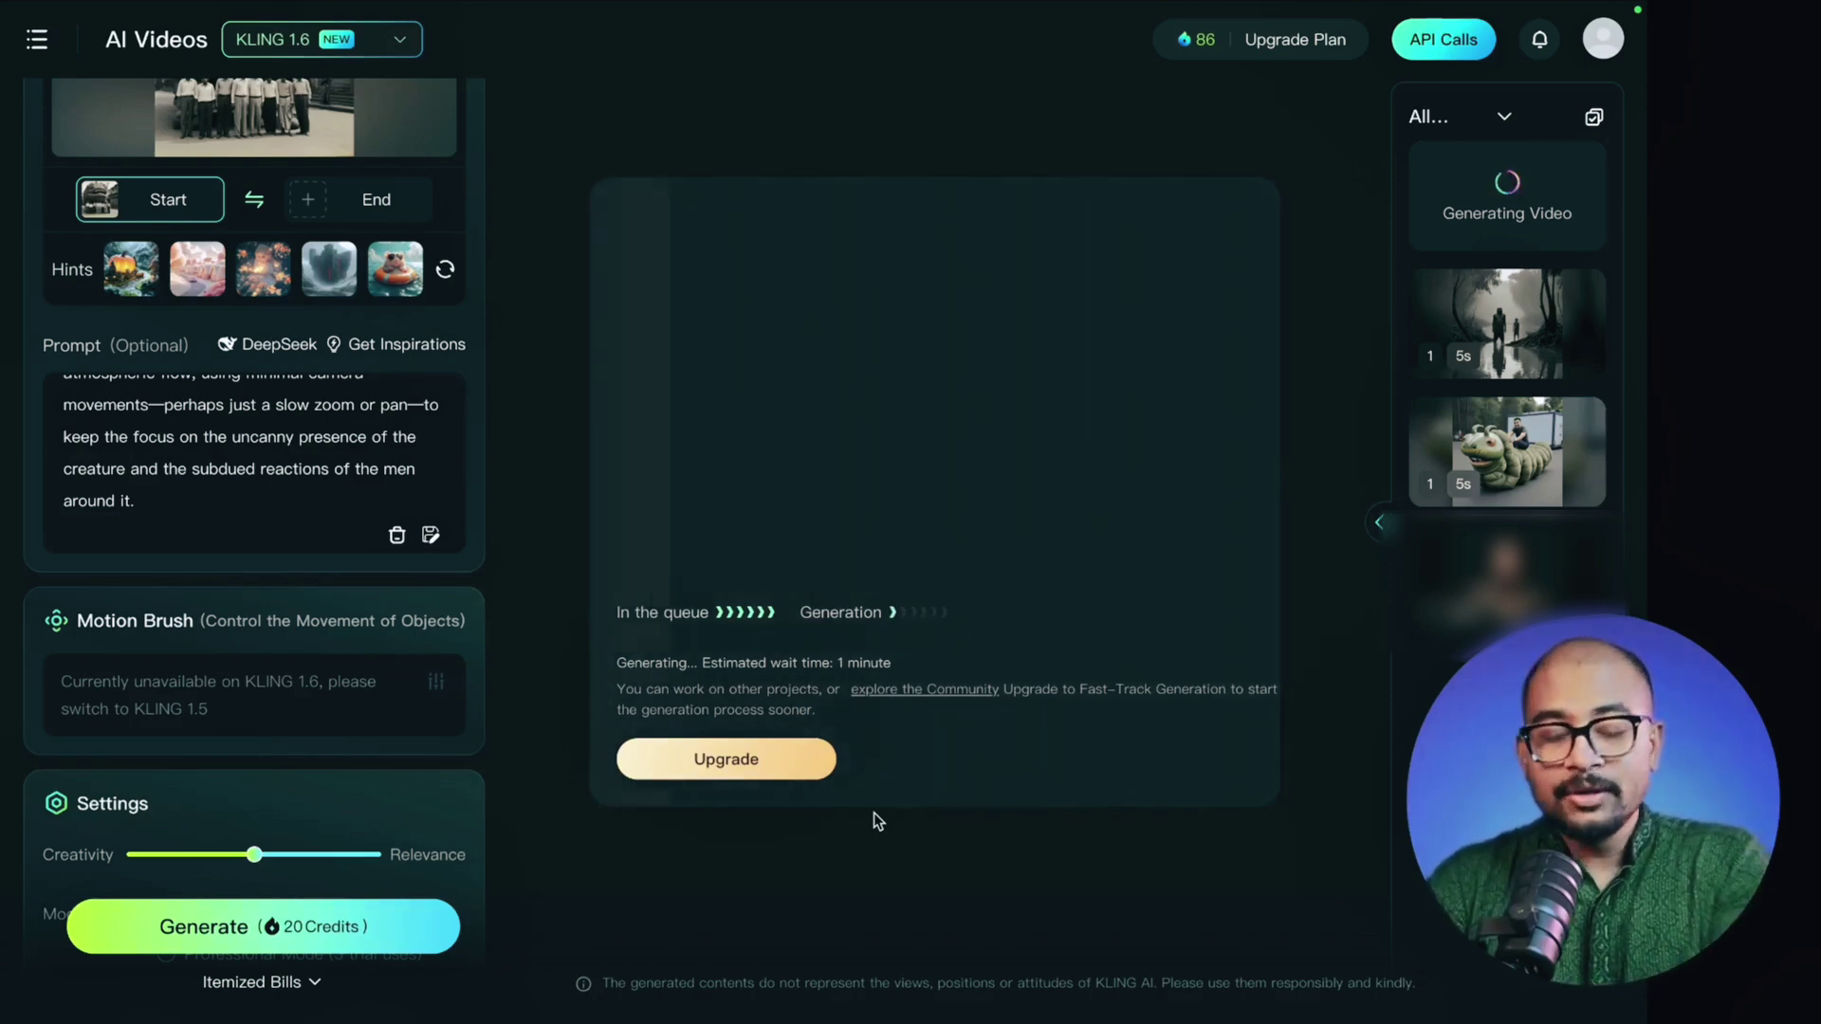
# - Switch to the MidJourney & ChatGPT masterclass page and look through its course details and content modules
pyautogui.hotkey('ctrl', 'Tab')
pyautogui.hotkey('ctrl', 'Tab')
pyautogui.hotkey('ctrl', 'Tab')
pyautogui.hotkey('ctrl', 'Tab')
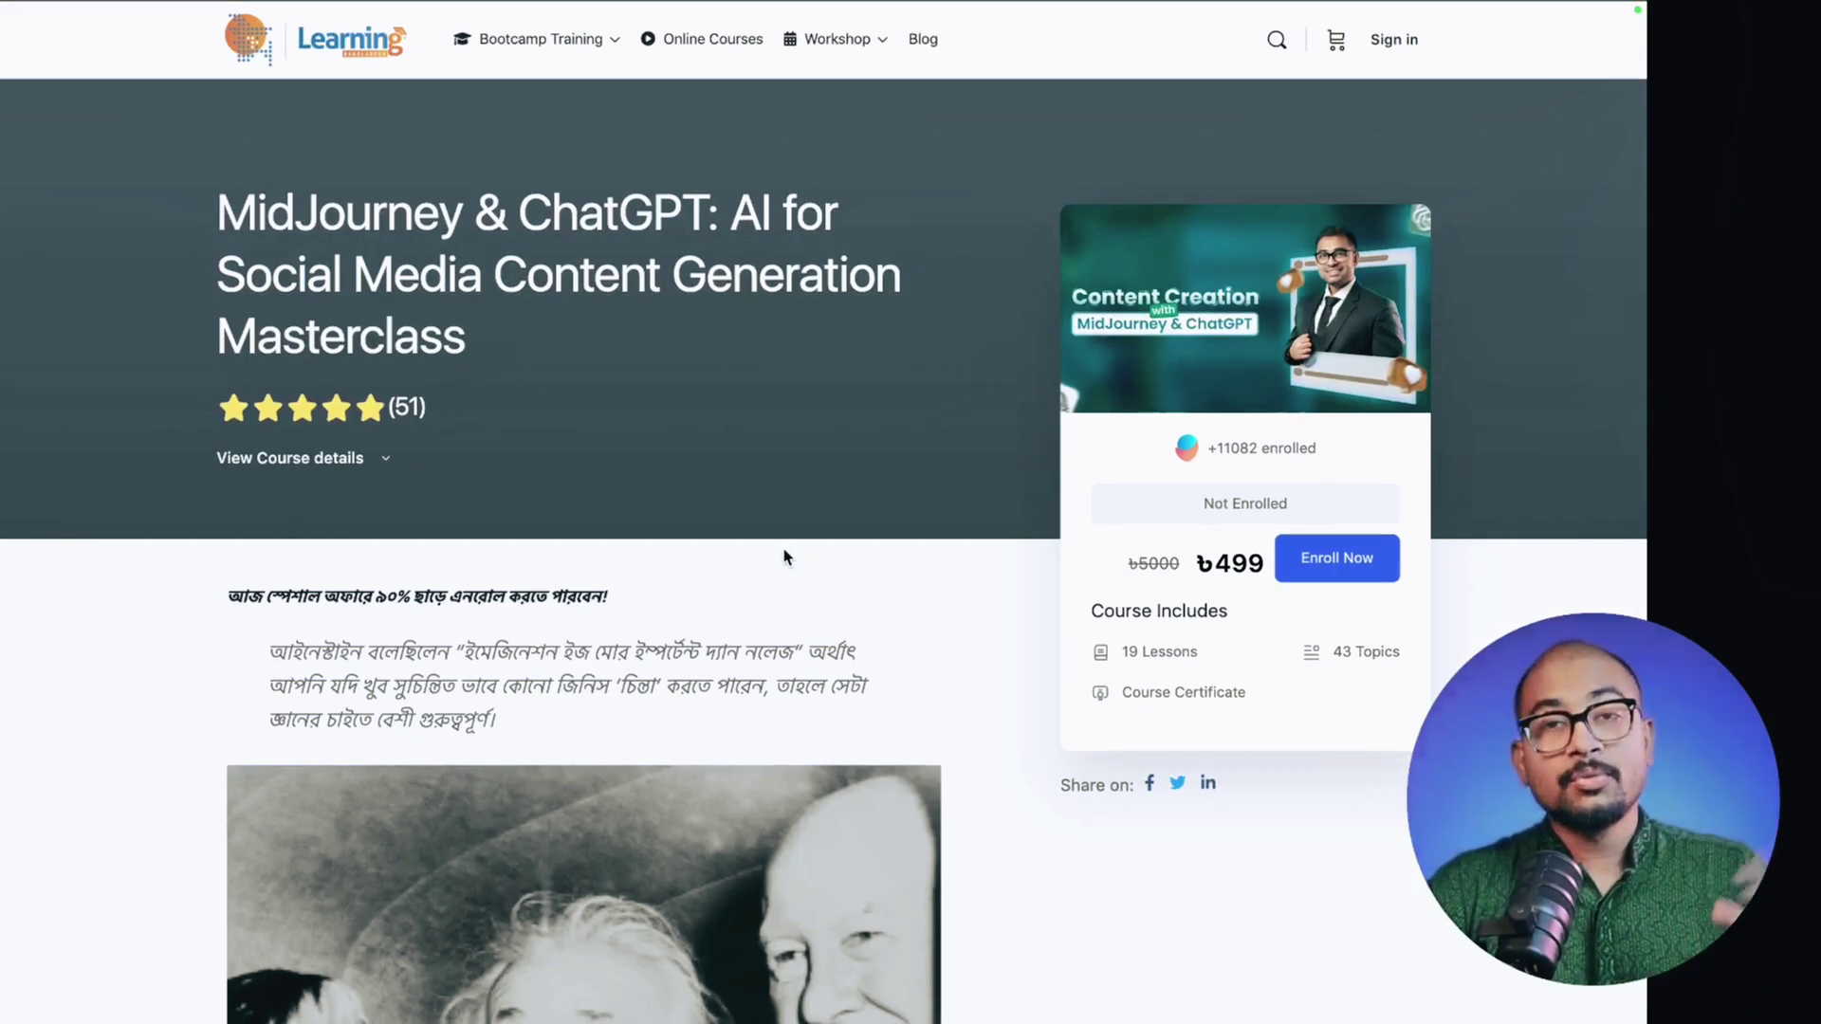
pyautogui.scroll(-1, 745, 512)
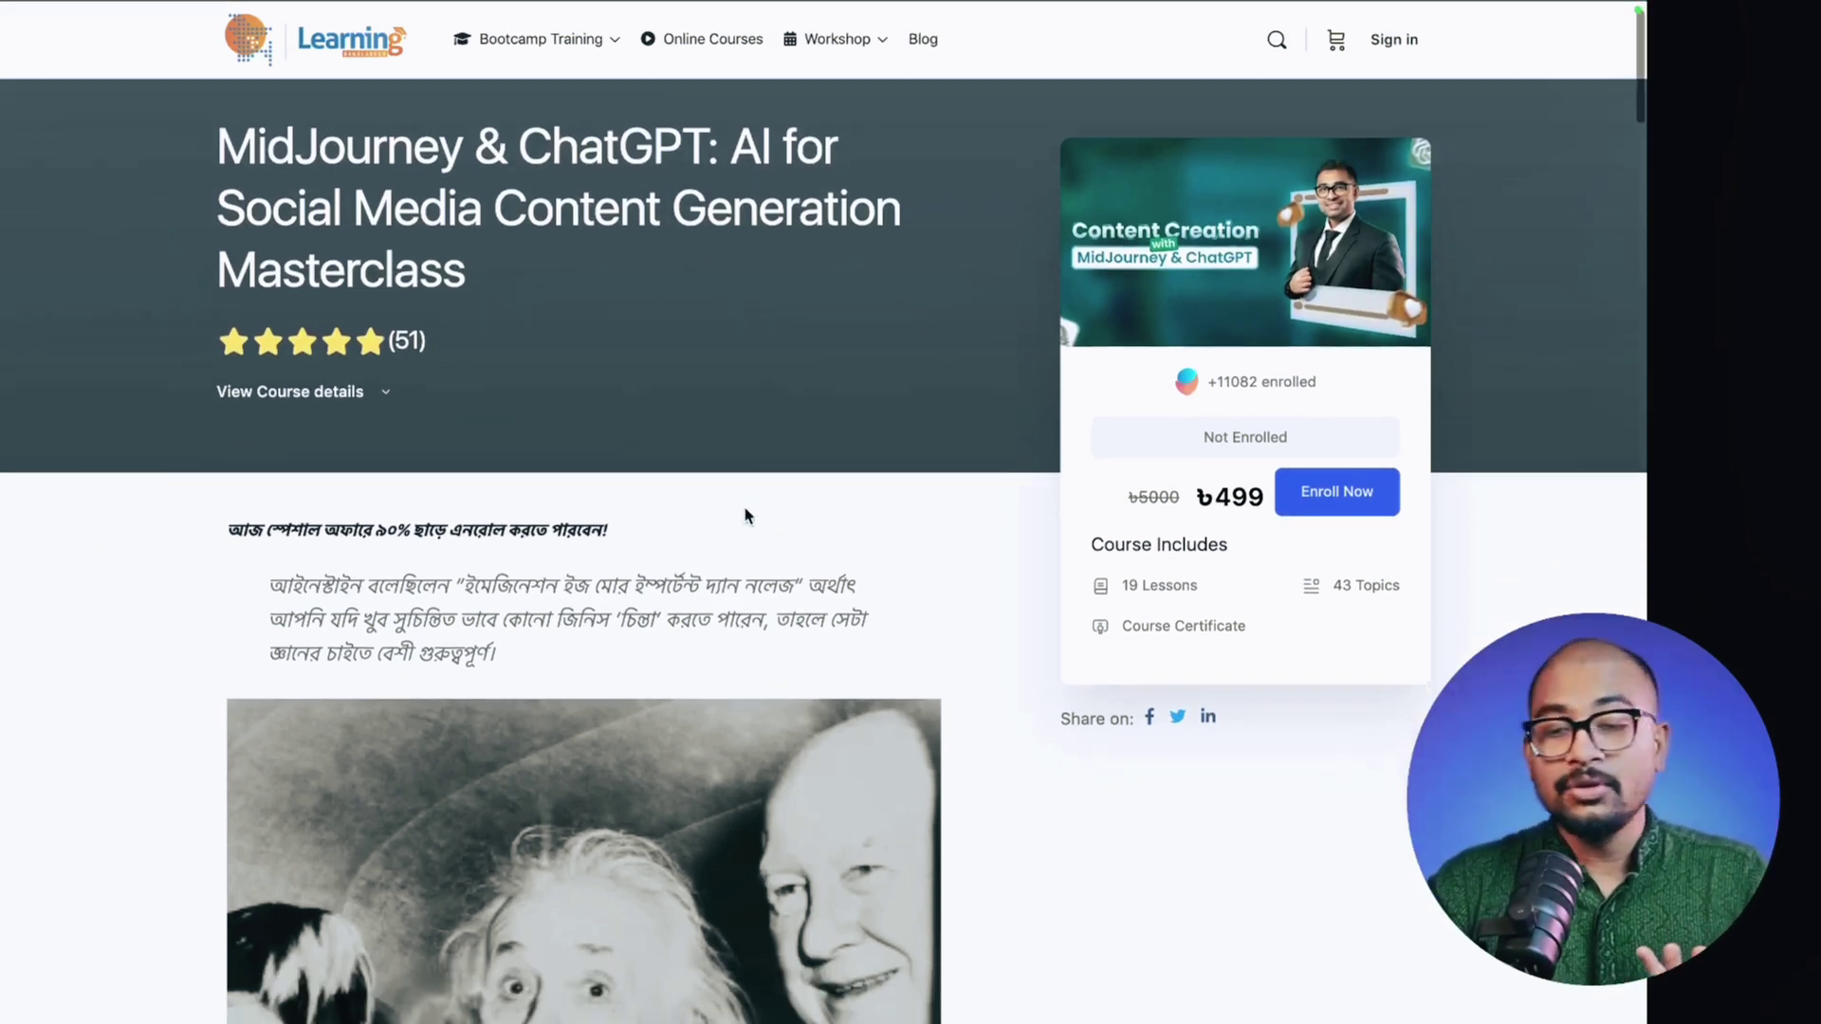
pyautogui.scroll(1, 745, 515)
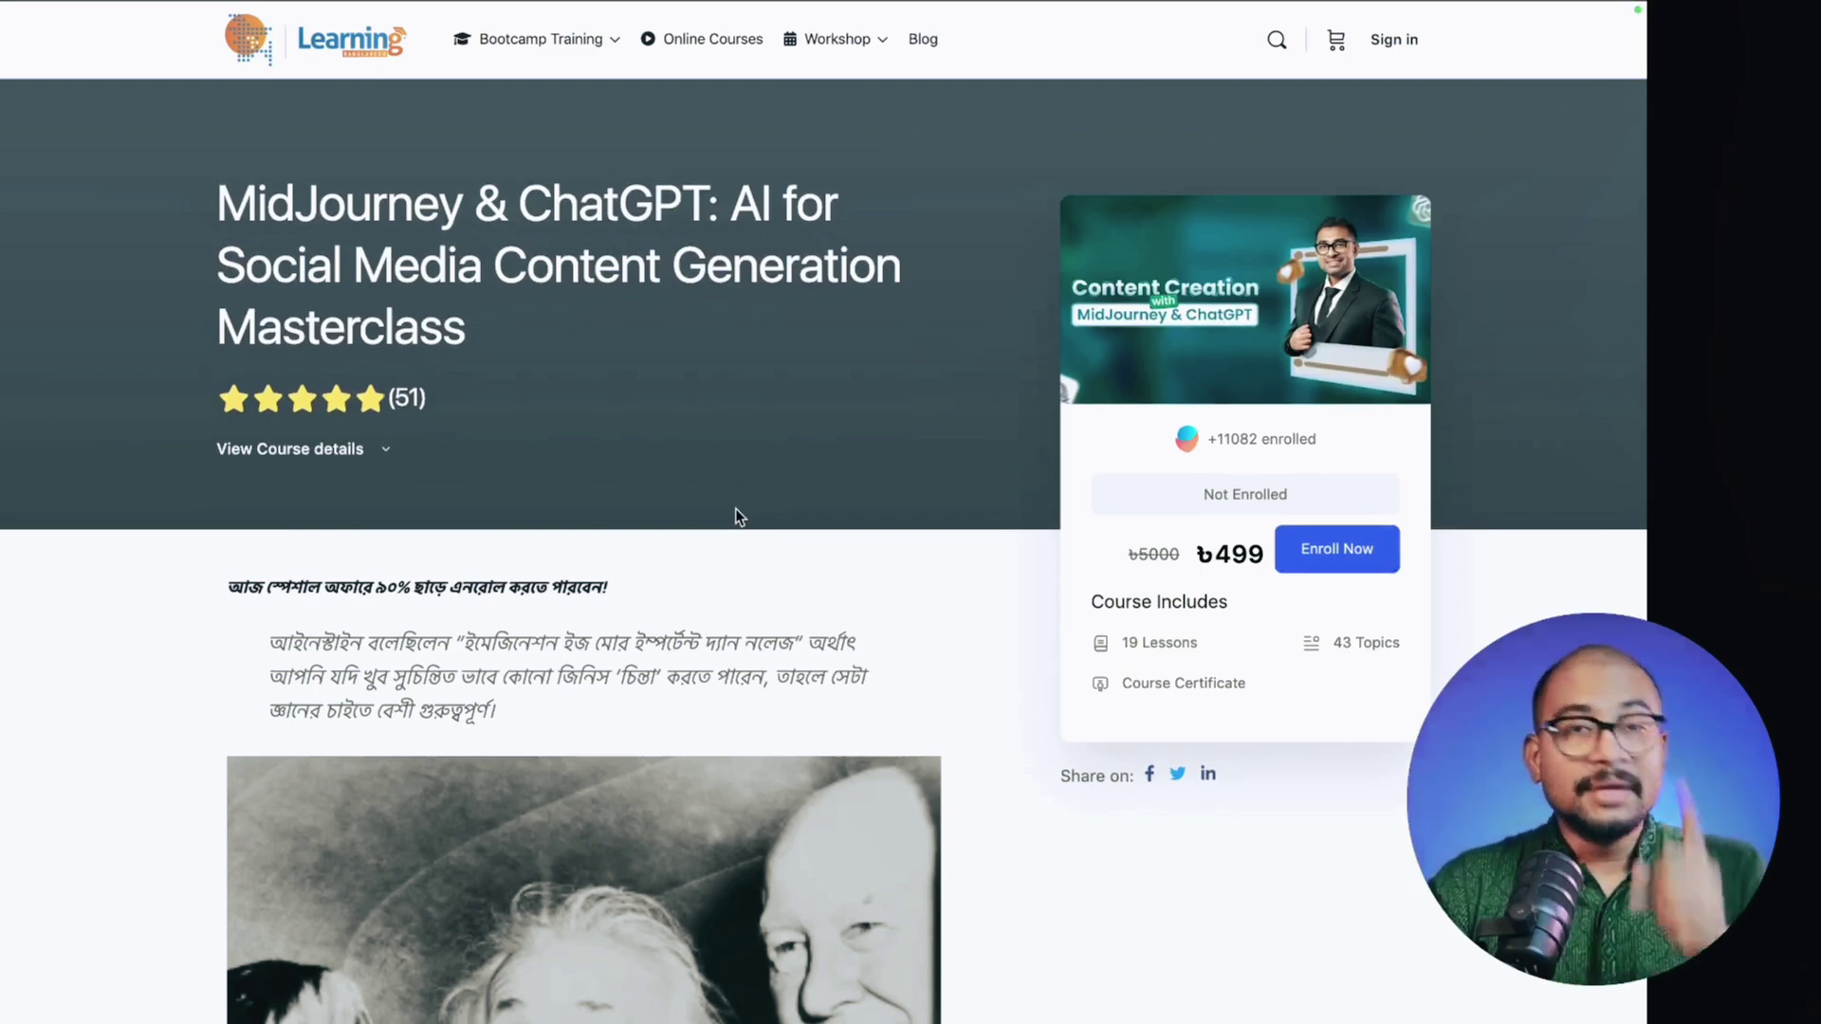
pyautogui.scroll(-1, 738, 515)
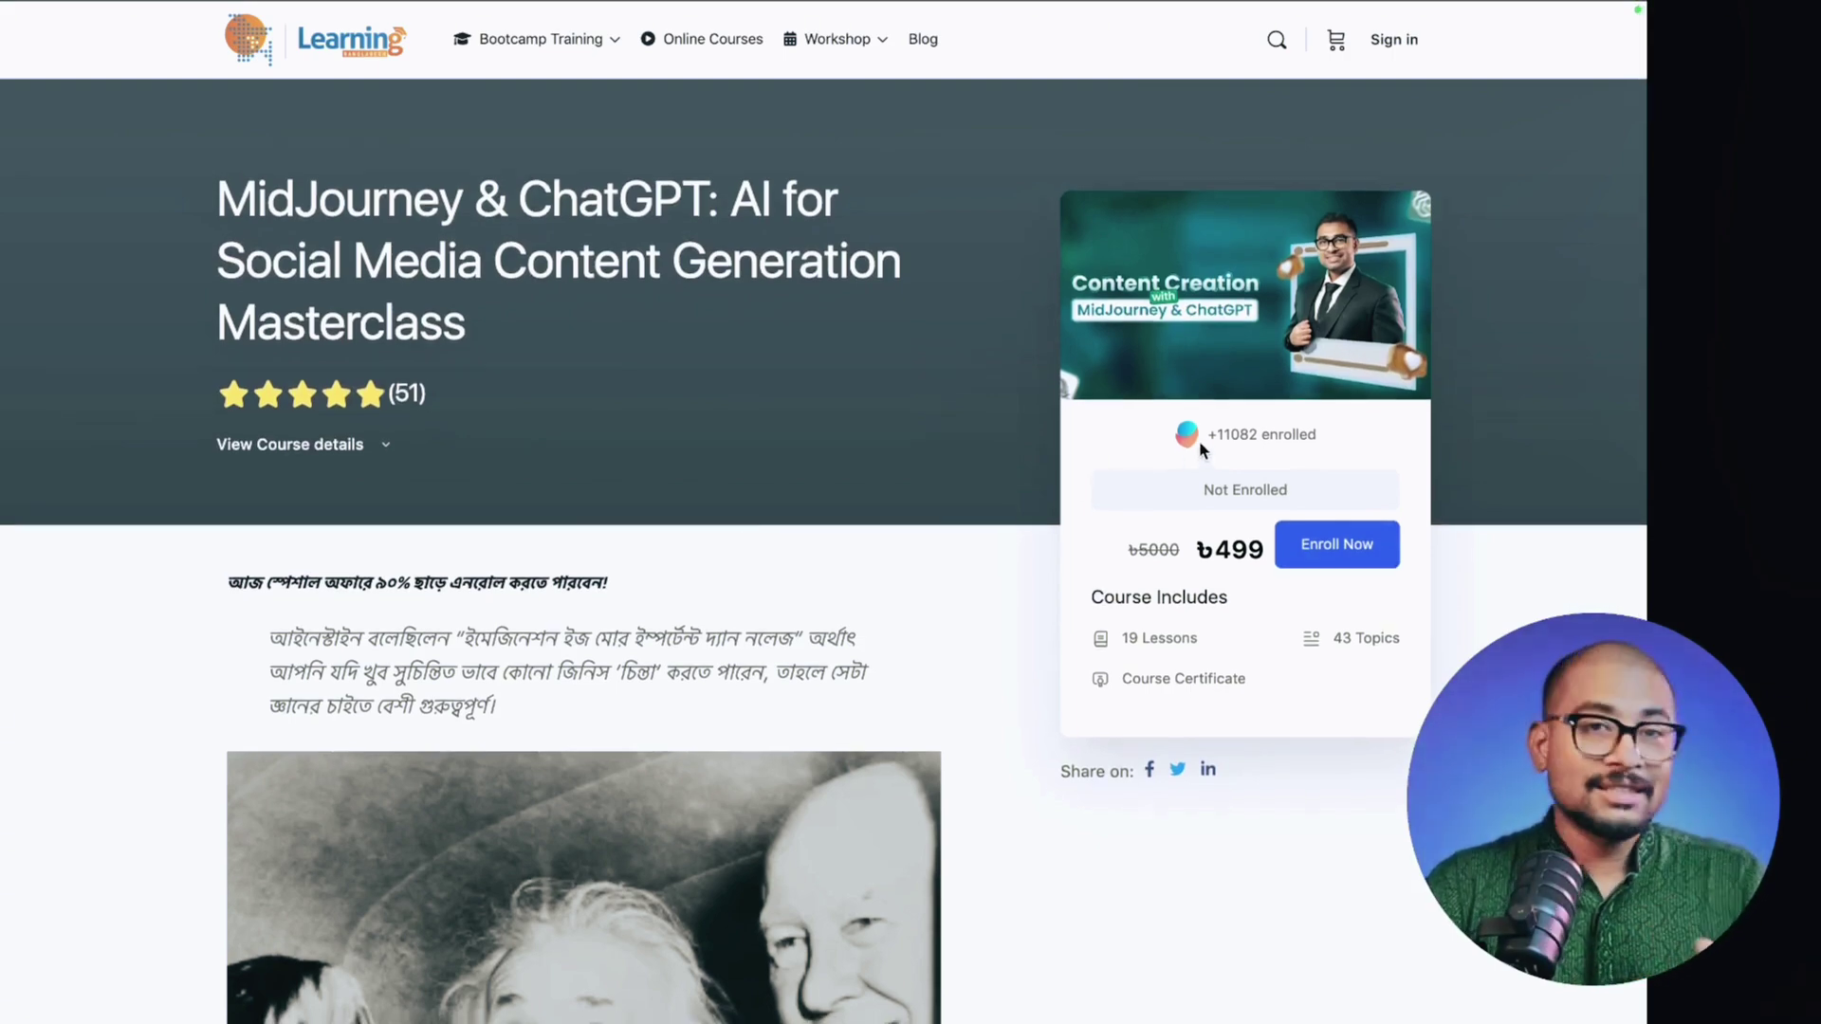
pyautogui.scroll(-1, 995, 426)
pyautogui.scroll(-15, 993, 420)
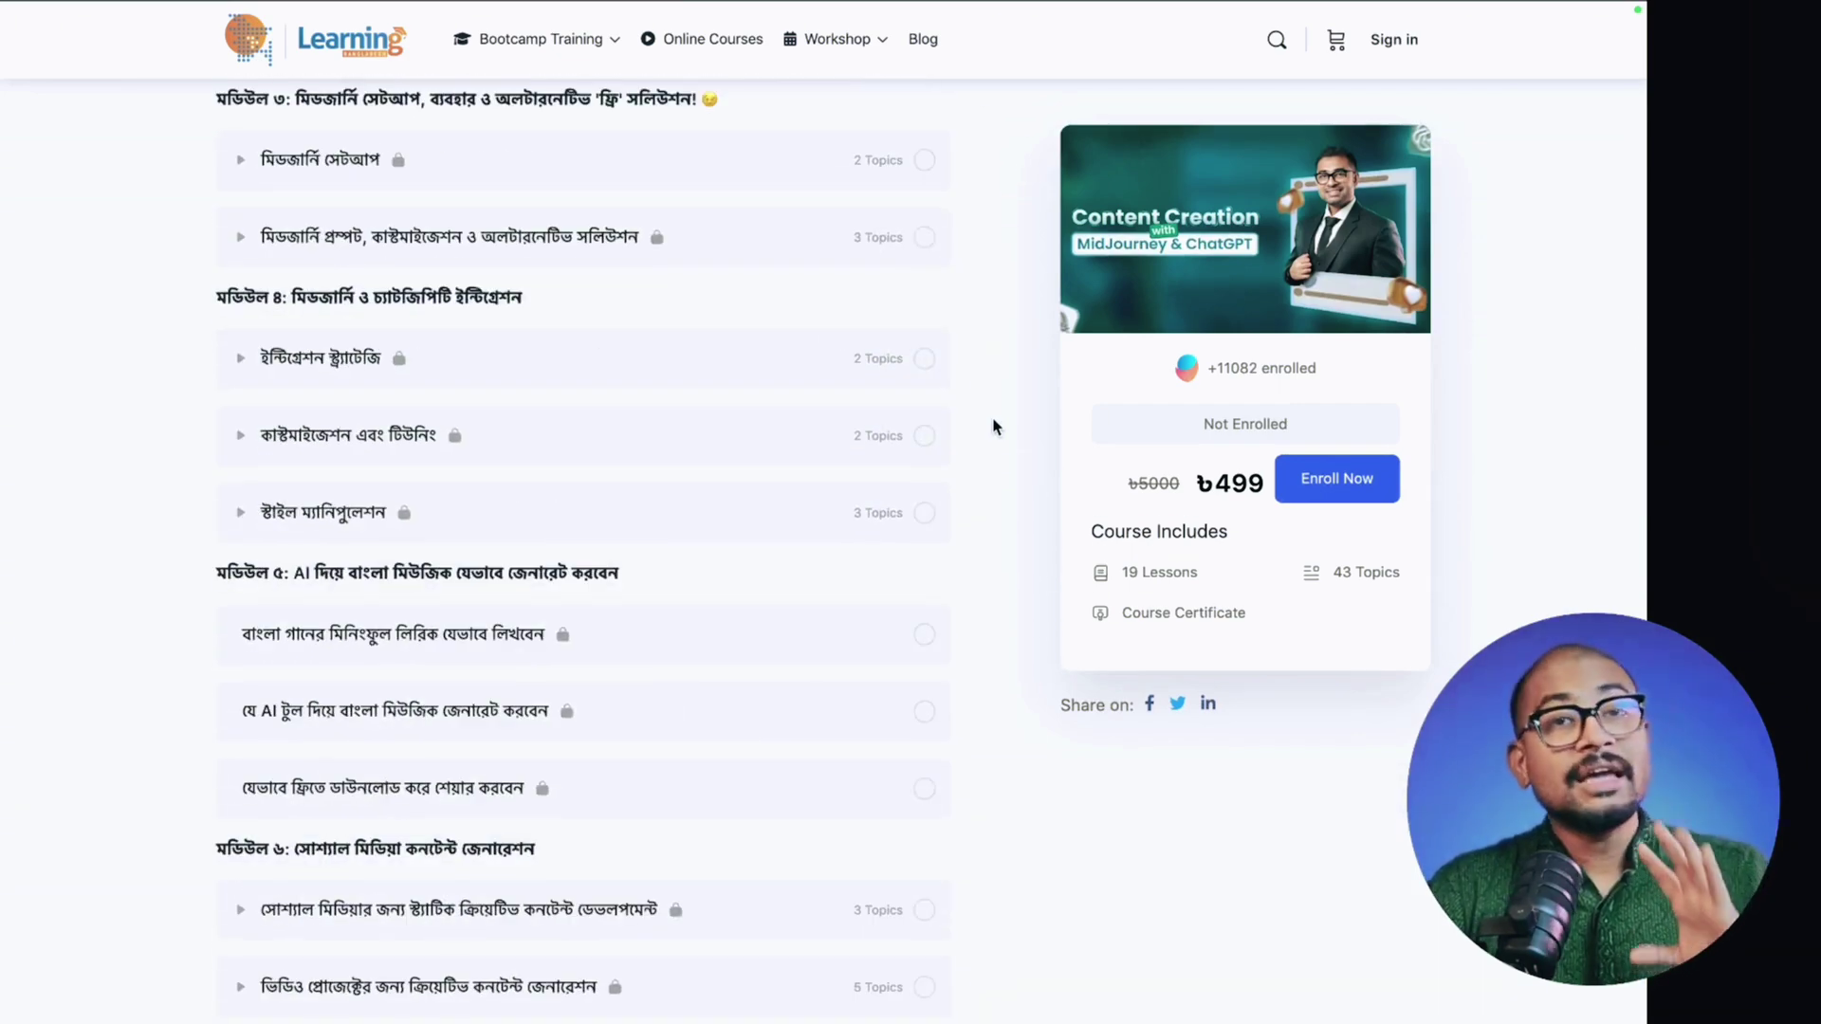
pyautogui.scroll(-15, 993, 426)
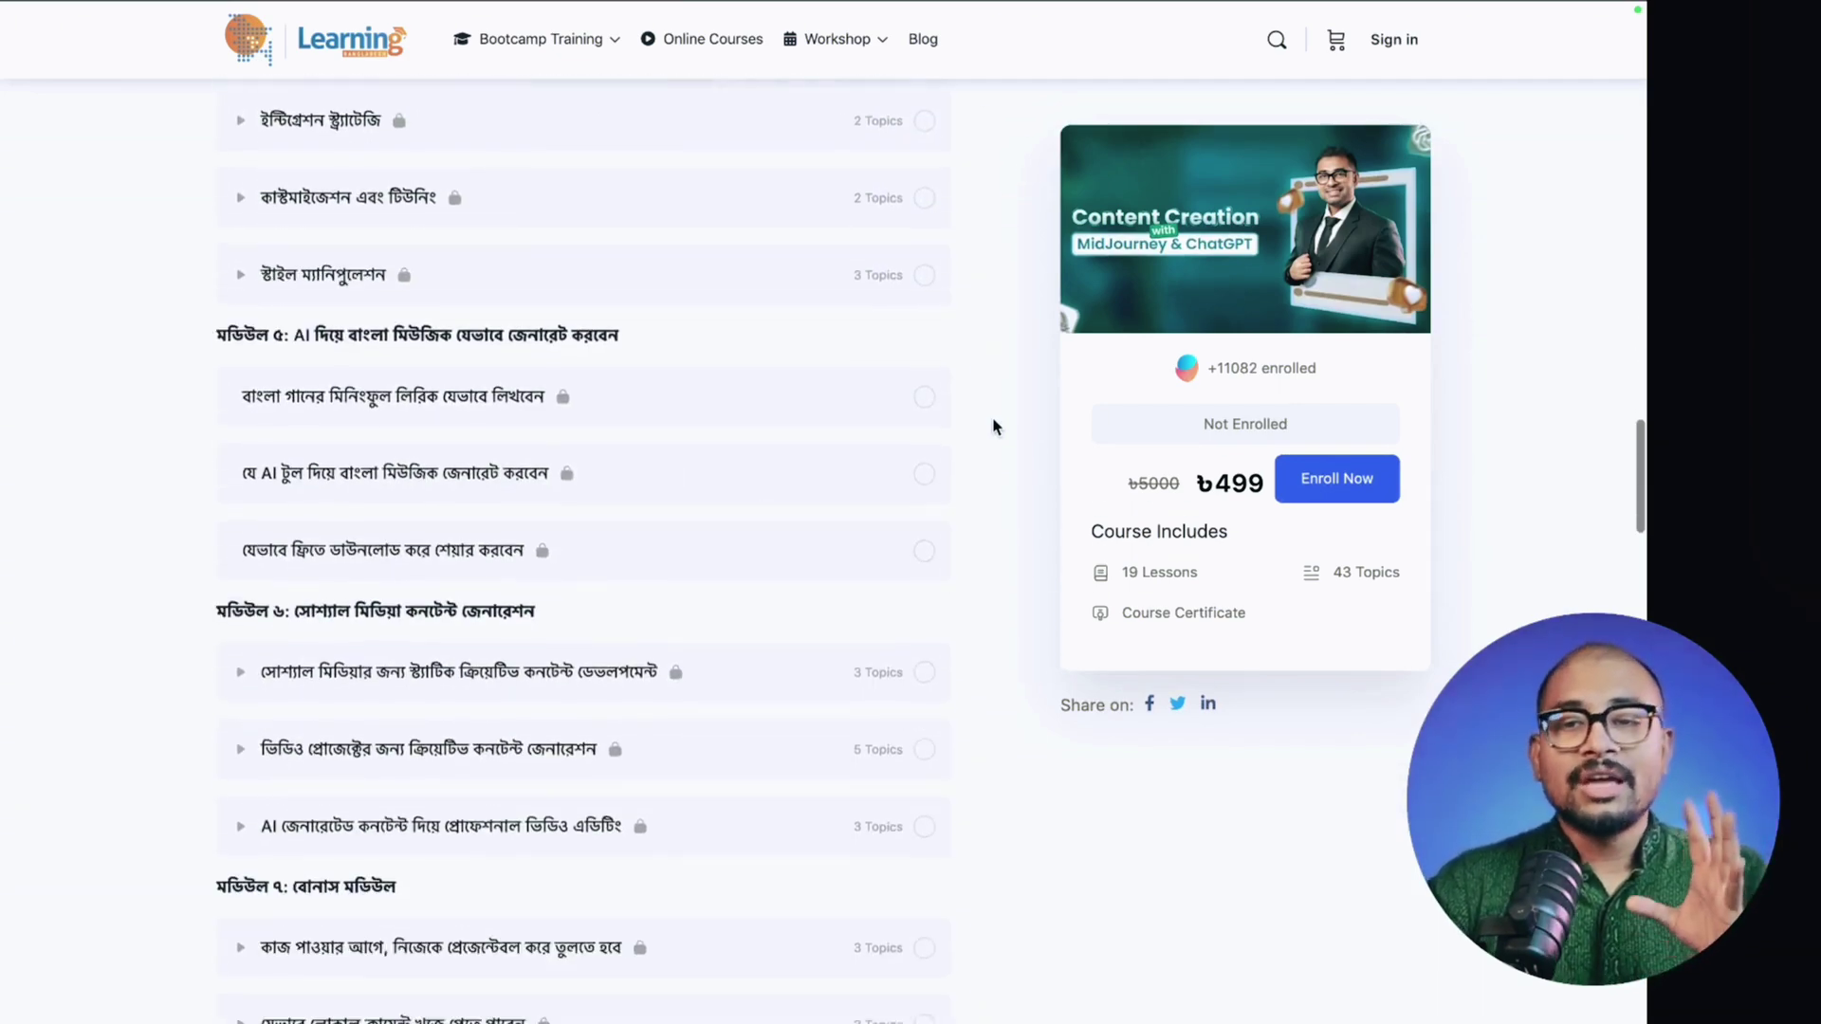
pyautogui.scroll(6, 993, 426)
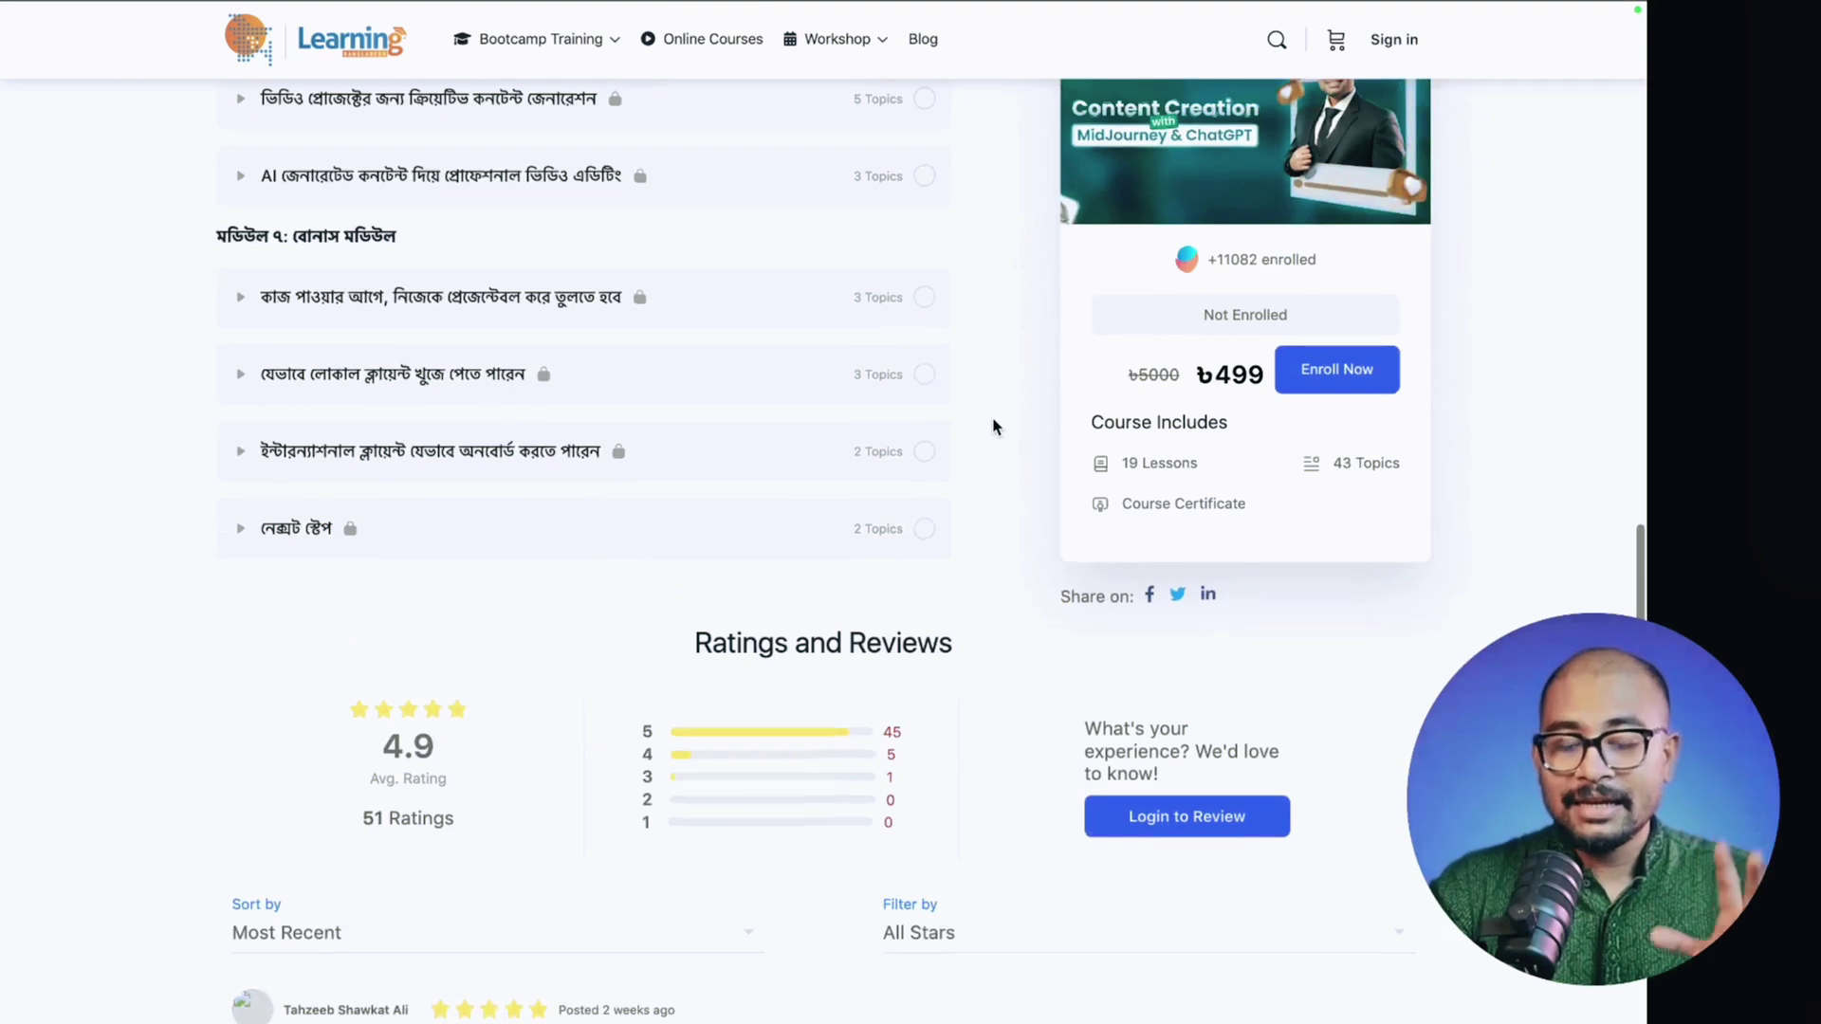
# - Read through the masterclass's ratings and student reviews
pyautogui.scroll(-5, 993, 426)
pyautogui.scroll(-1, 613, 648)
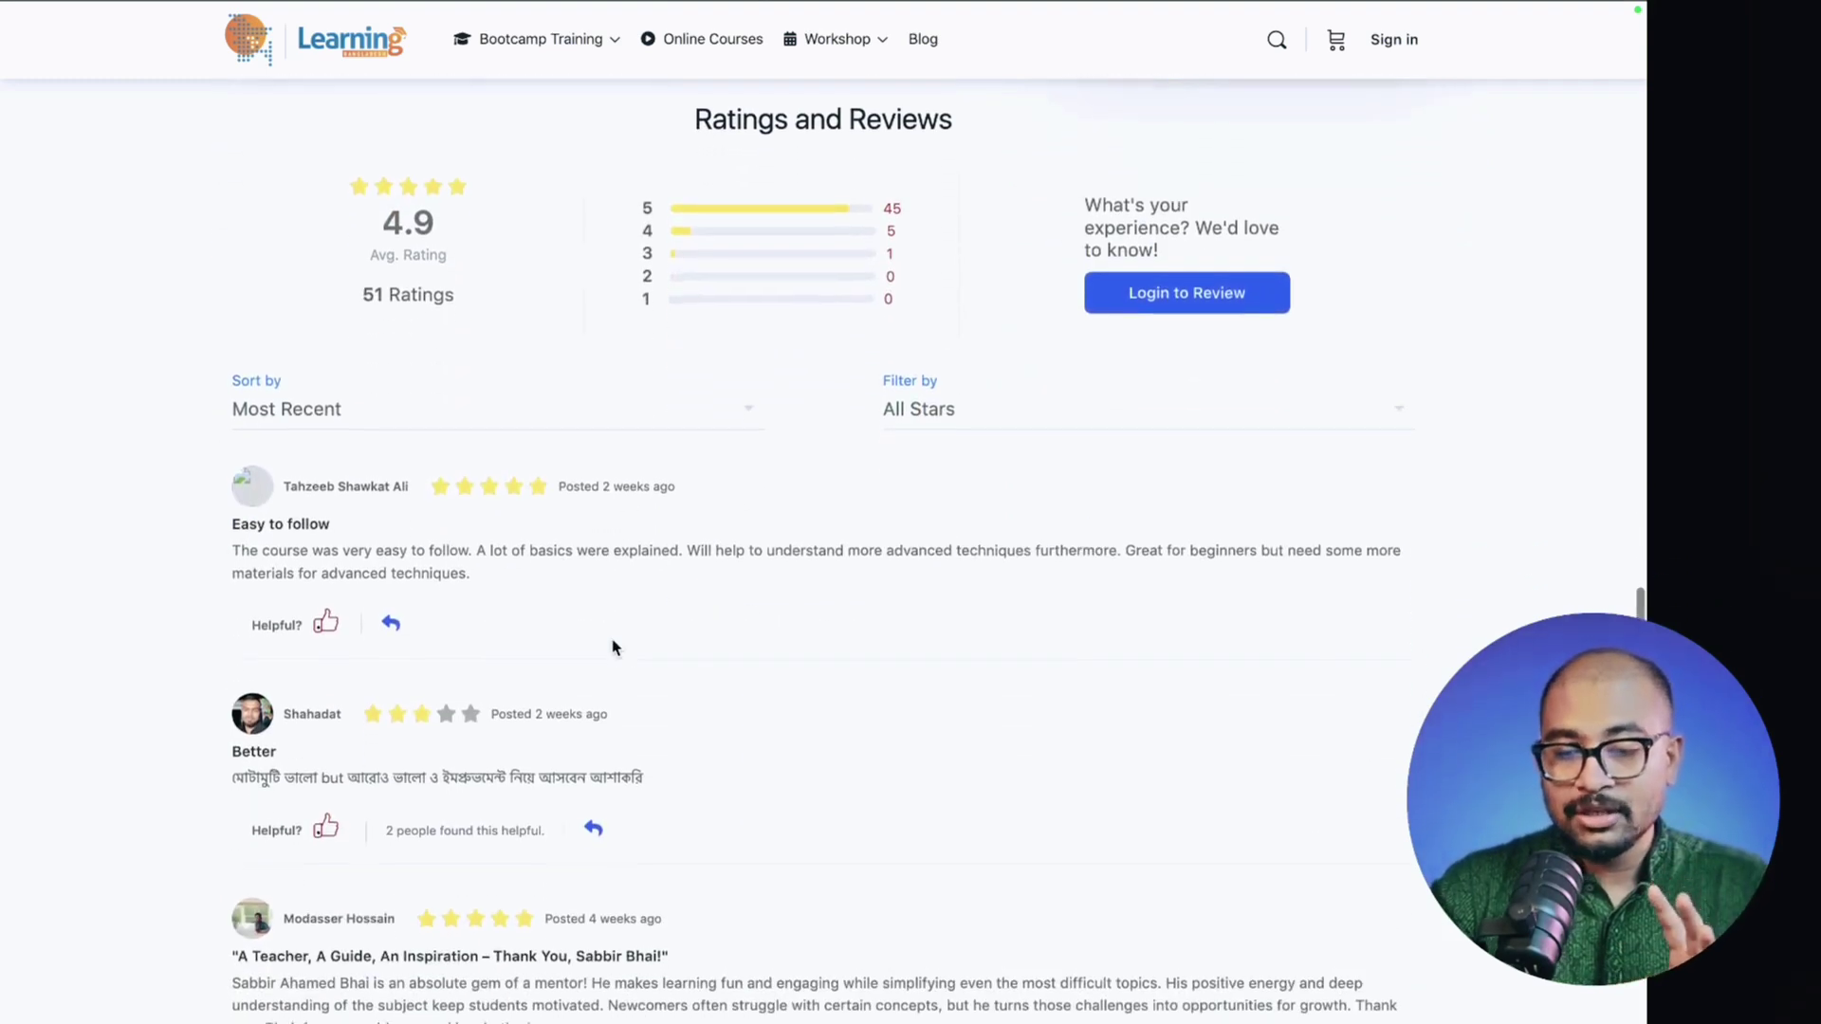
pyautogui.scroll(-7, 613, 648)
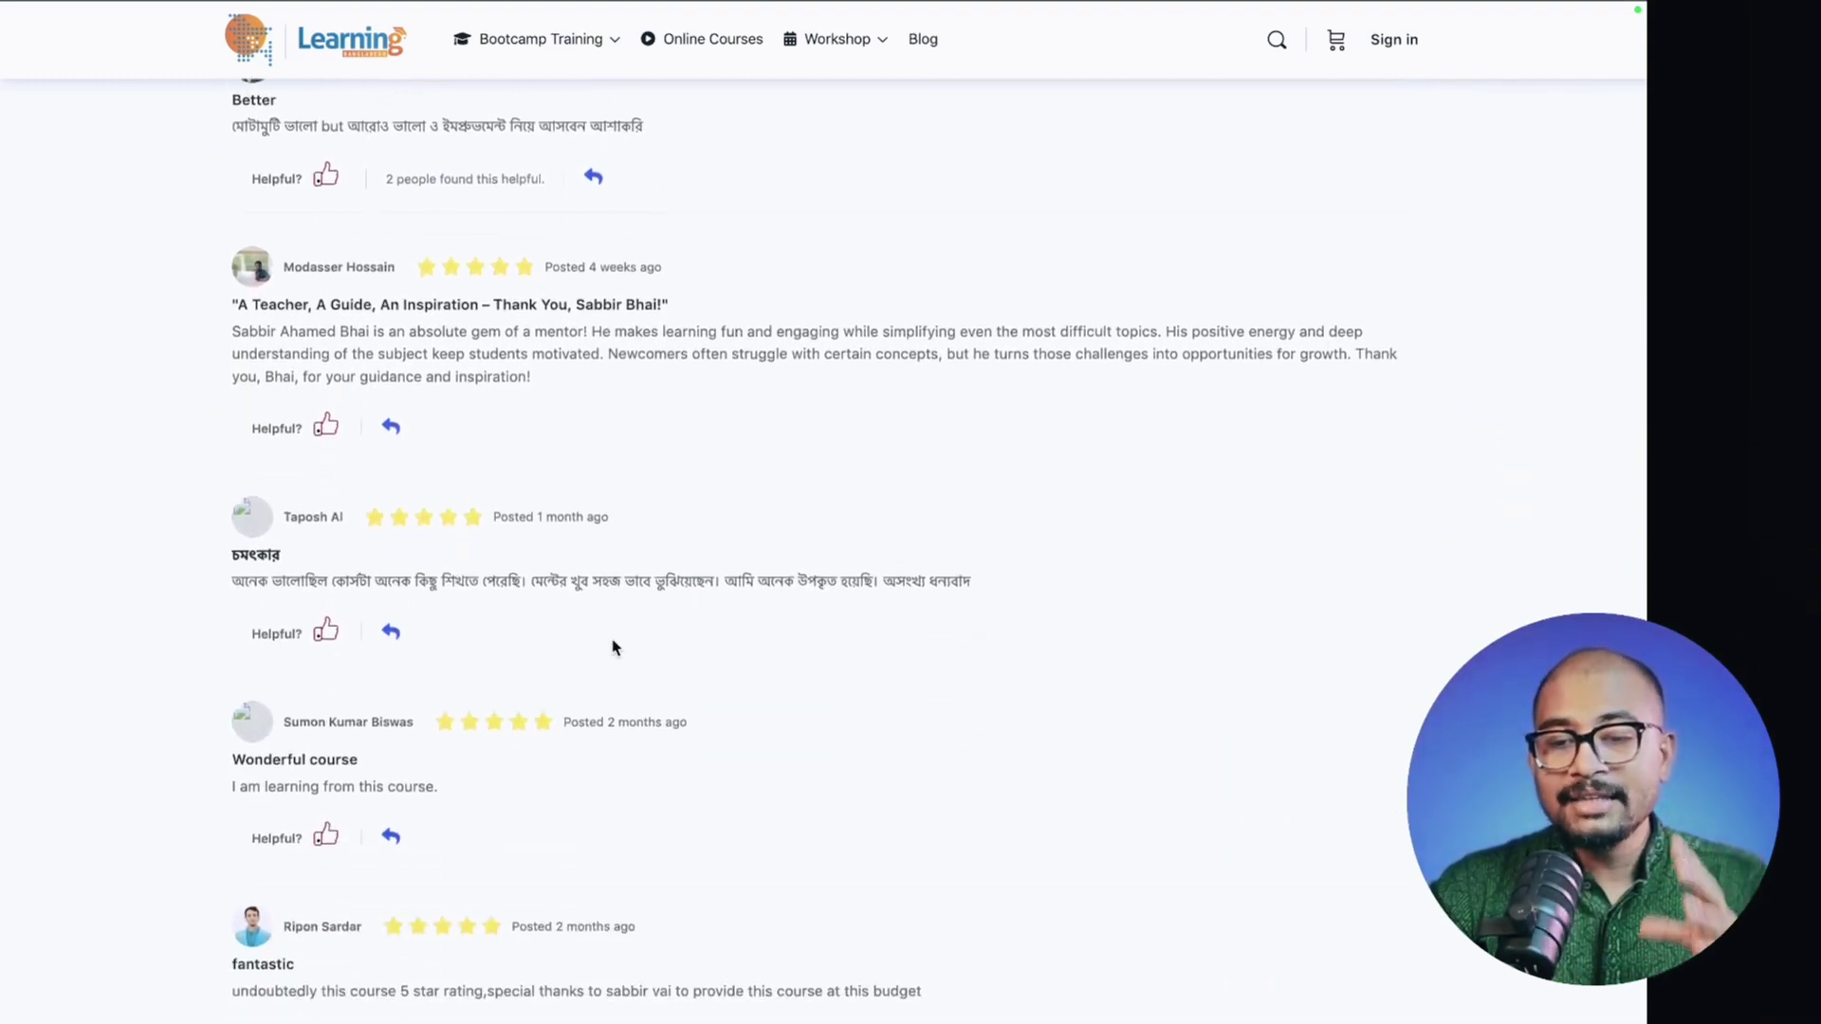
pyautogui.scroll(-9, 613, 648)
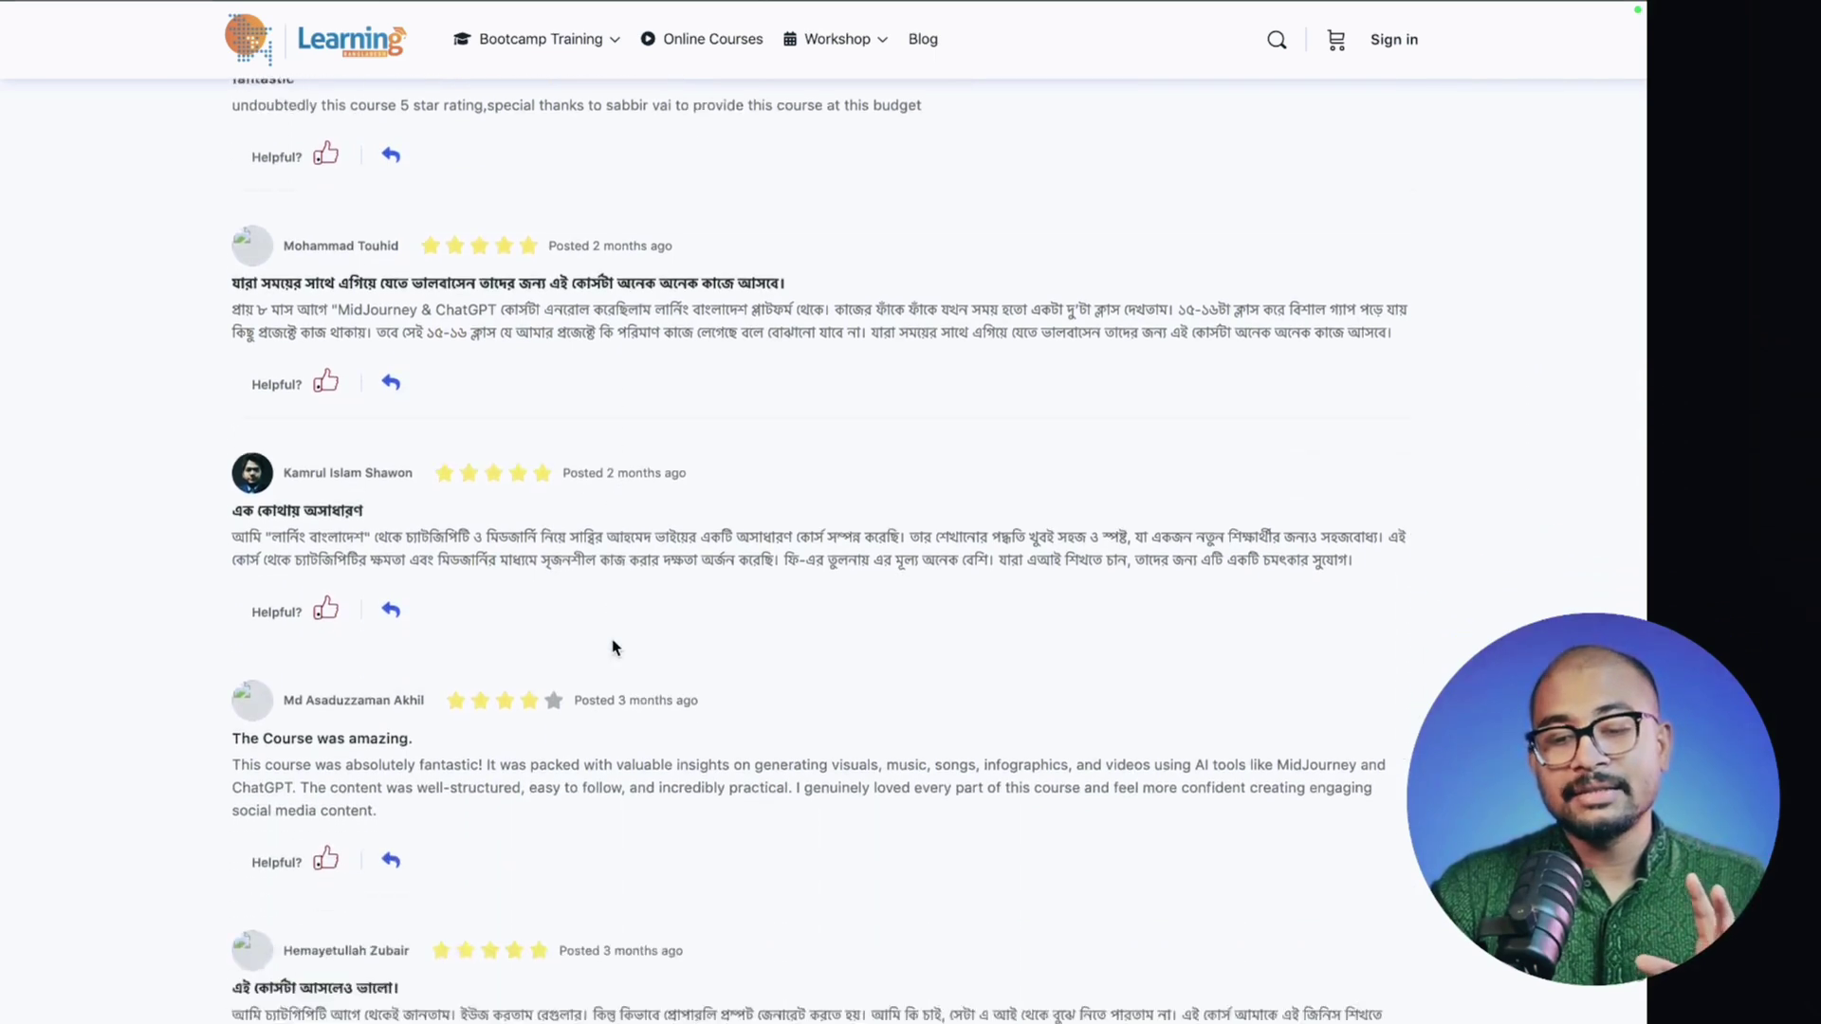
pyautogui.scroll(11, 613, 647)
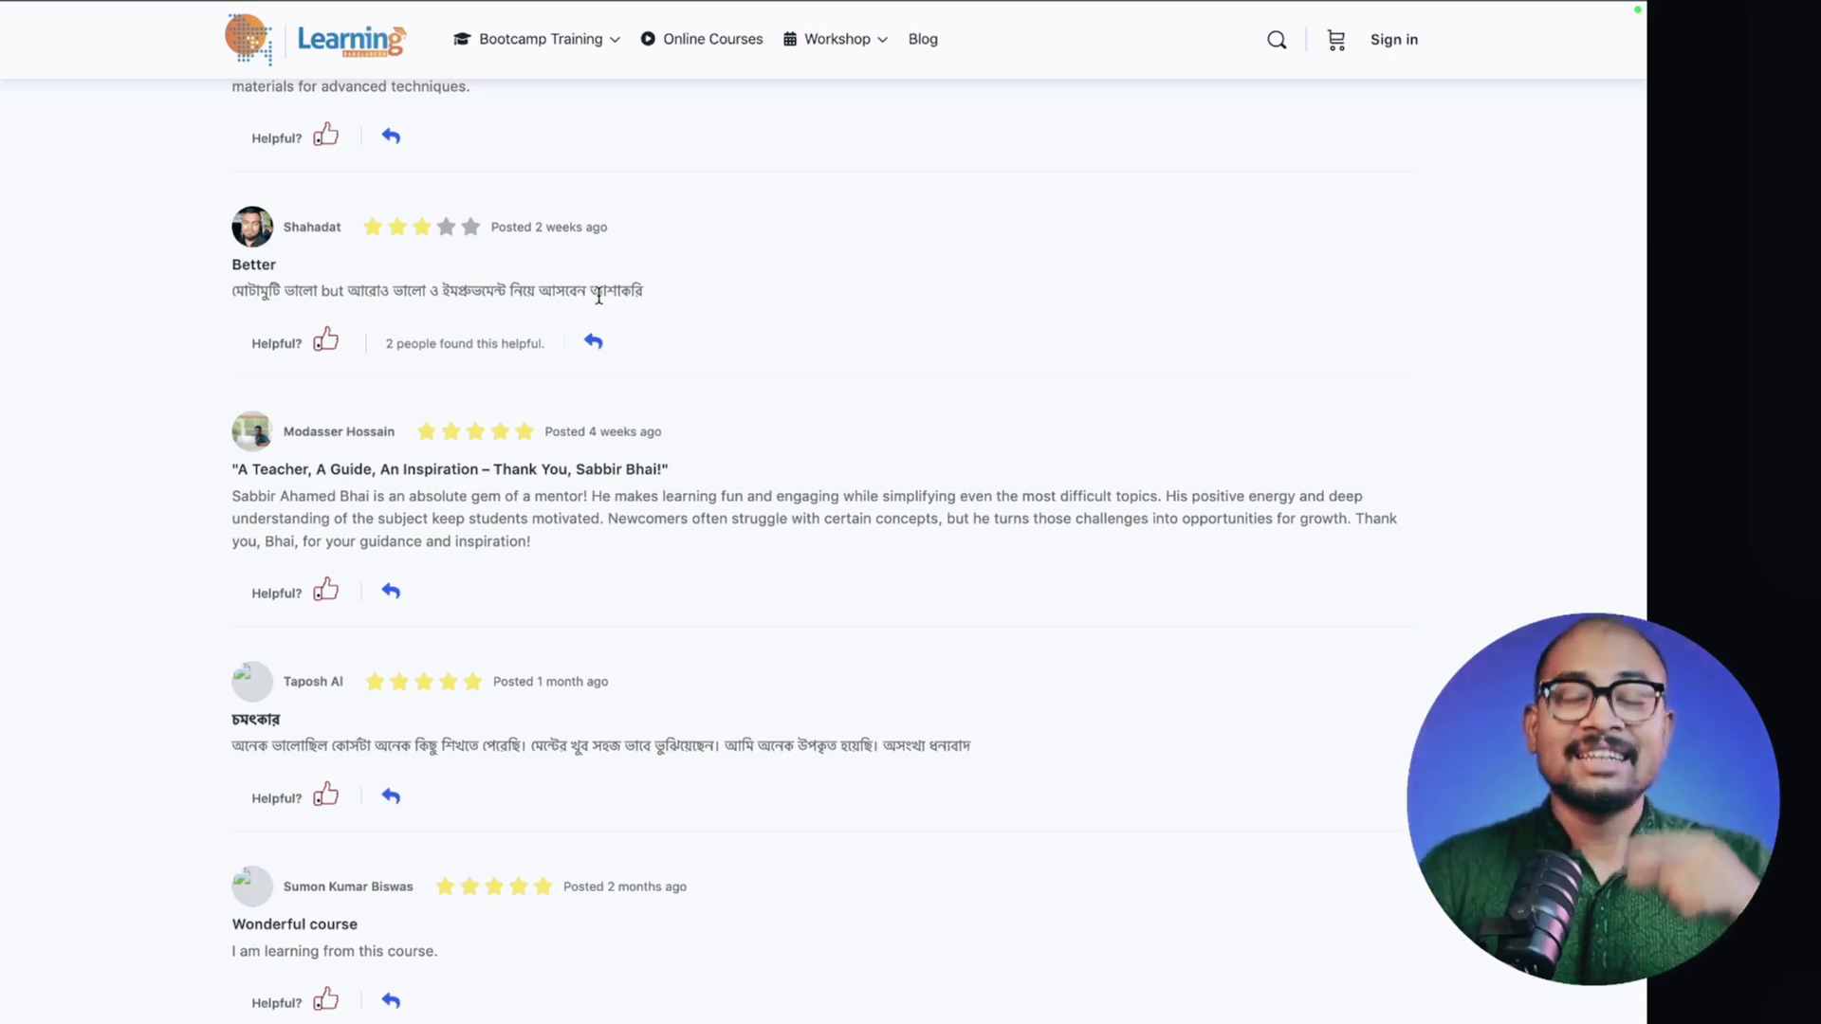
# - Return through the course content to the start of the masterclass page and examine the enrolment price
pyautogui.scroll(20, 641, 313)
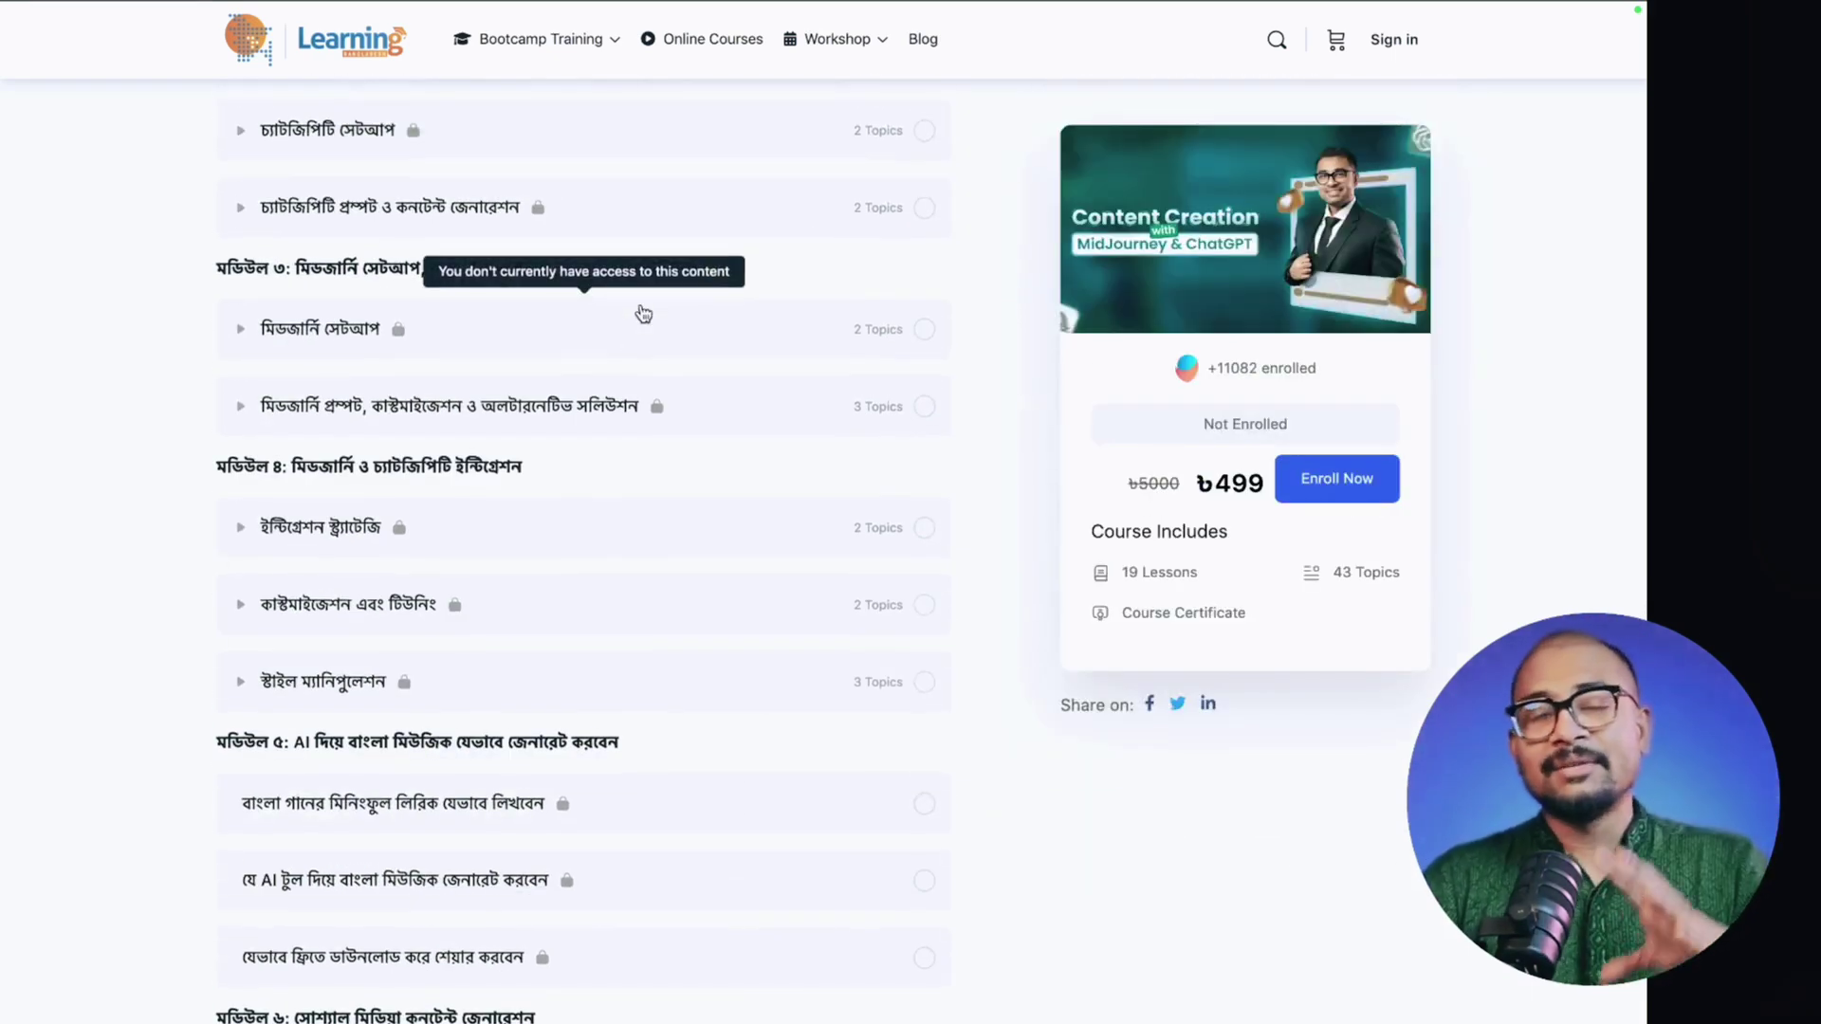
pyautogui.scroll(10, 654, 294)
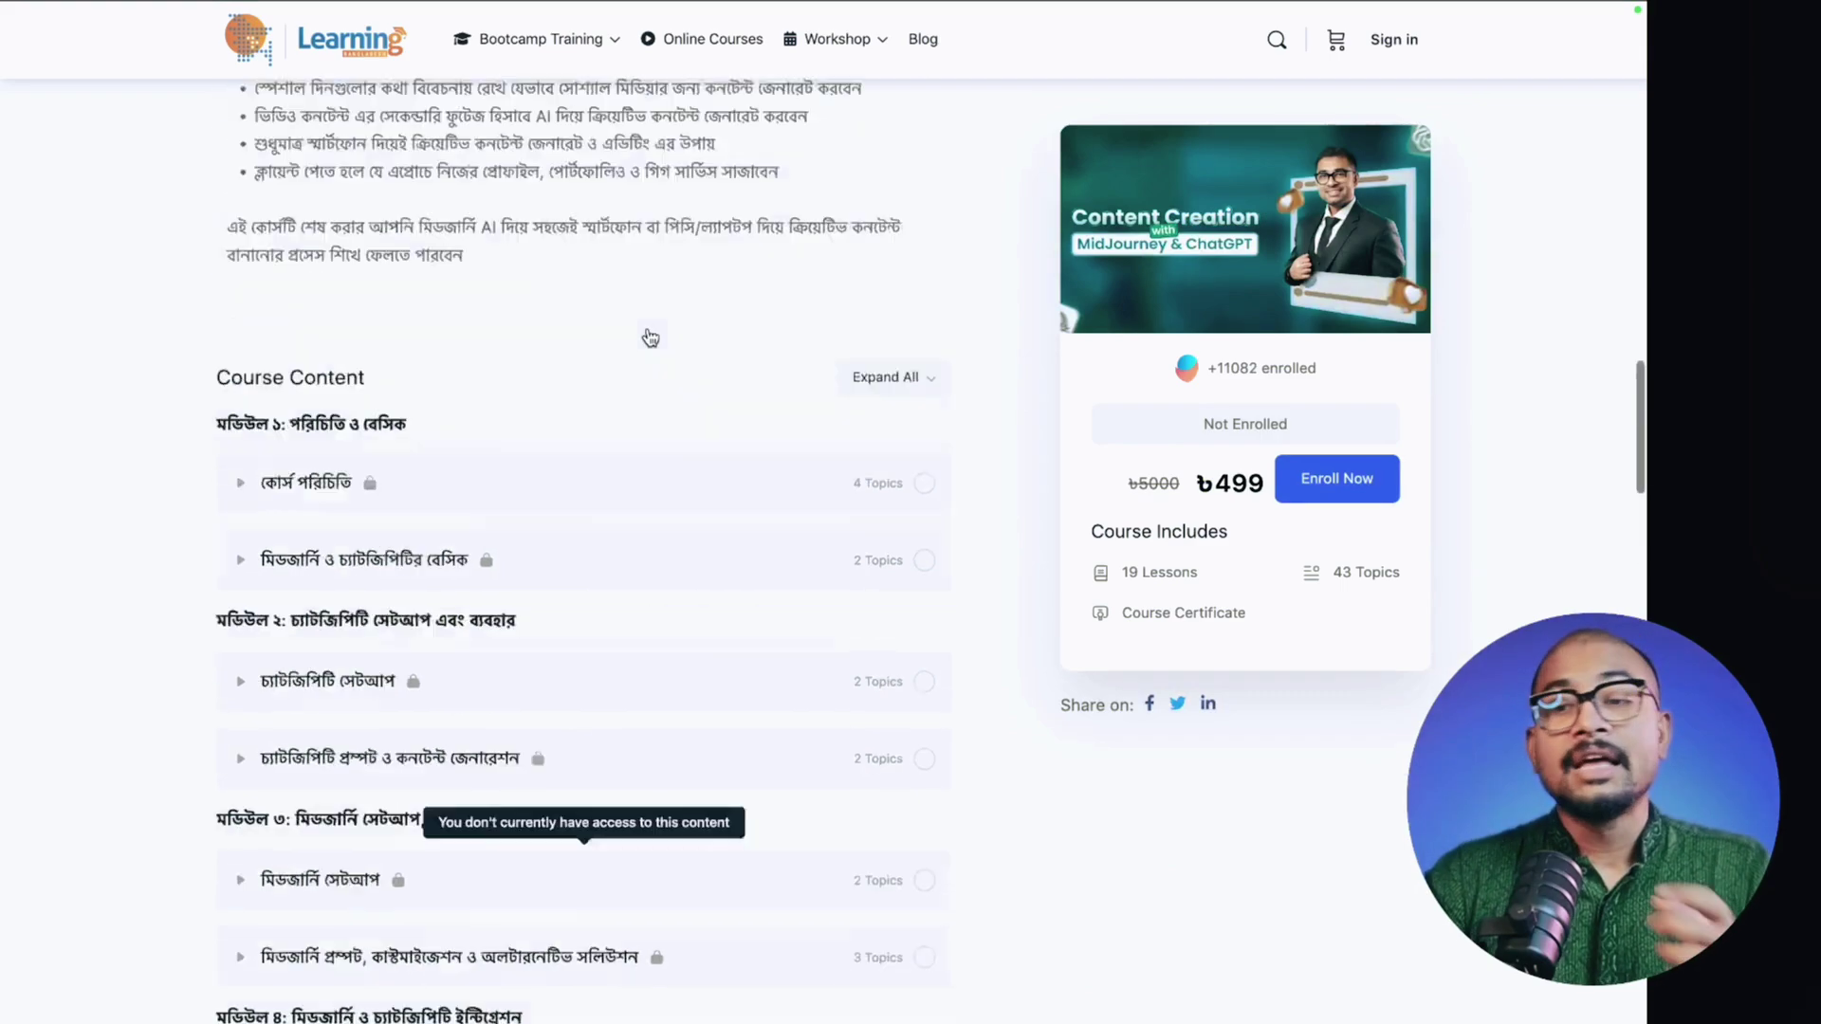
pyautogui.scroll(8, 830, 349)
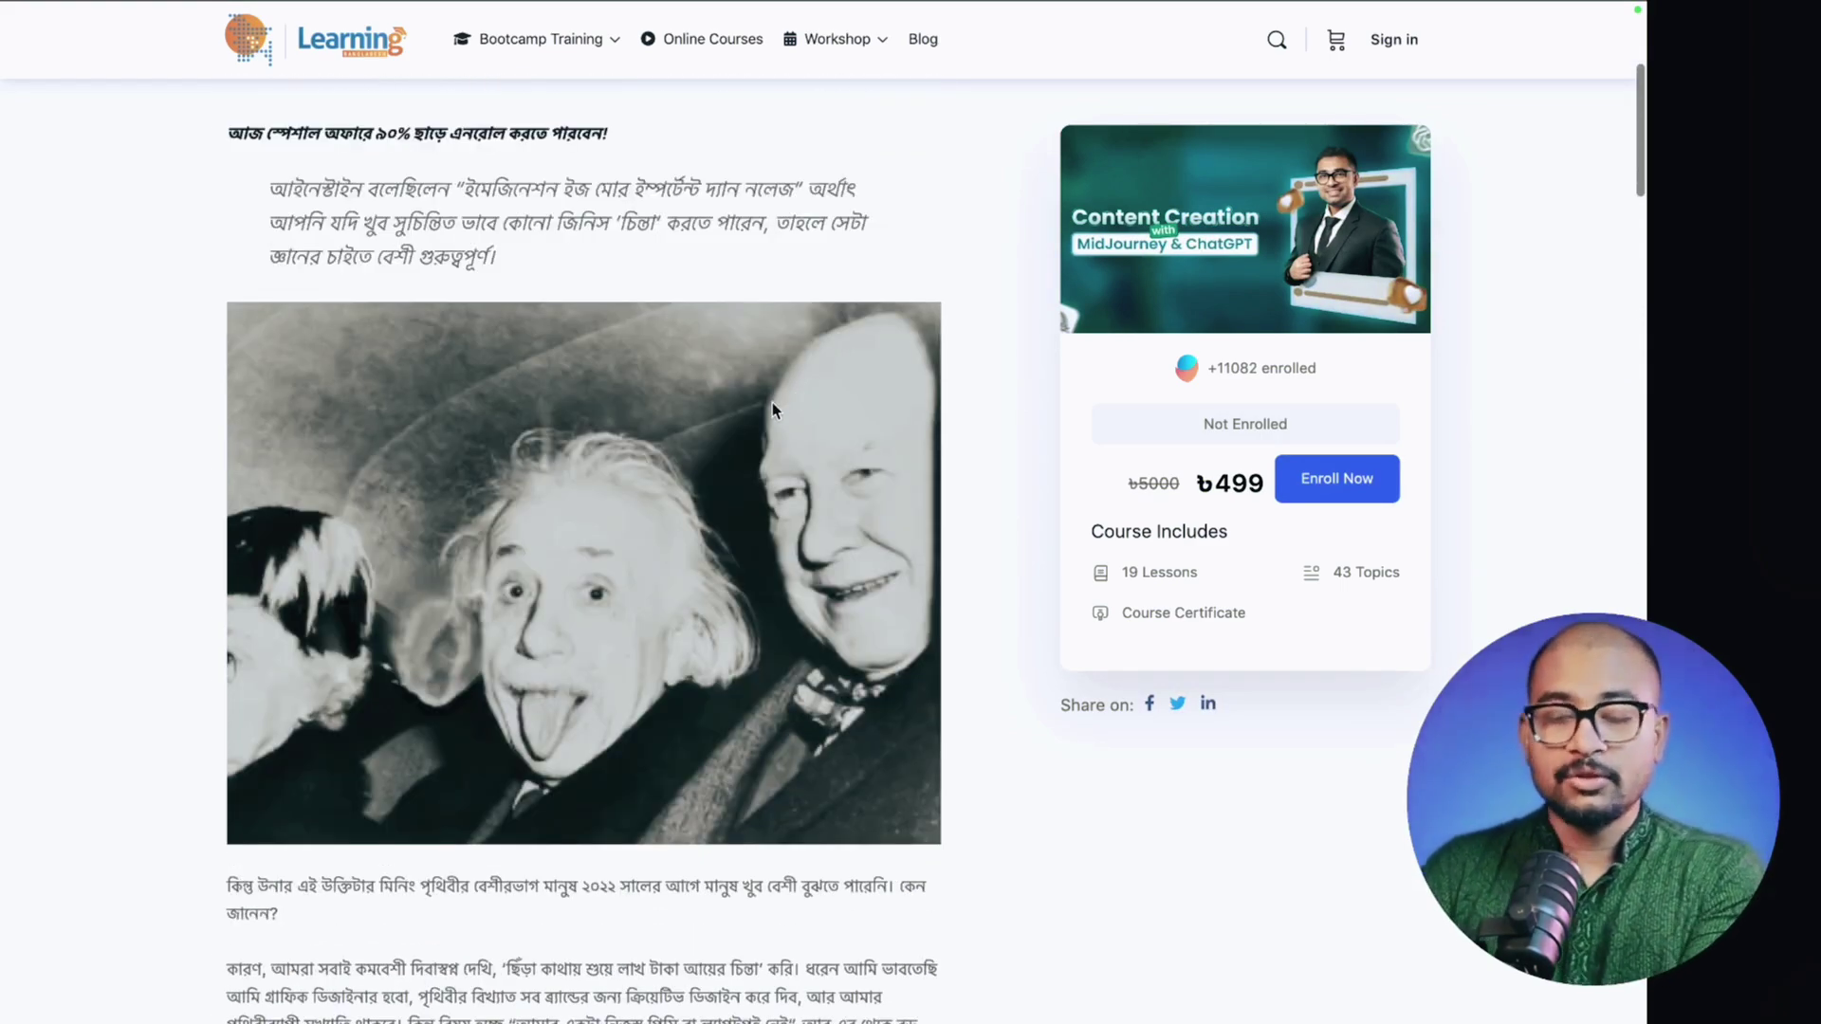
pyautogui.scroll(5, 772, 405)
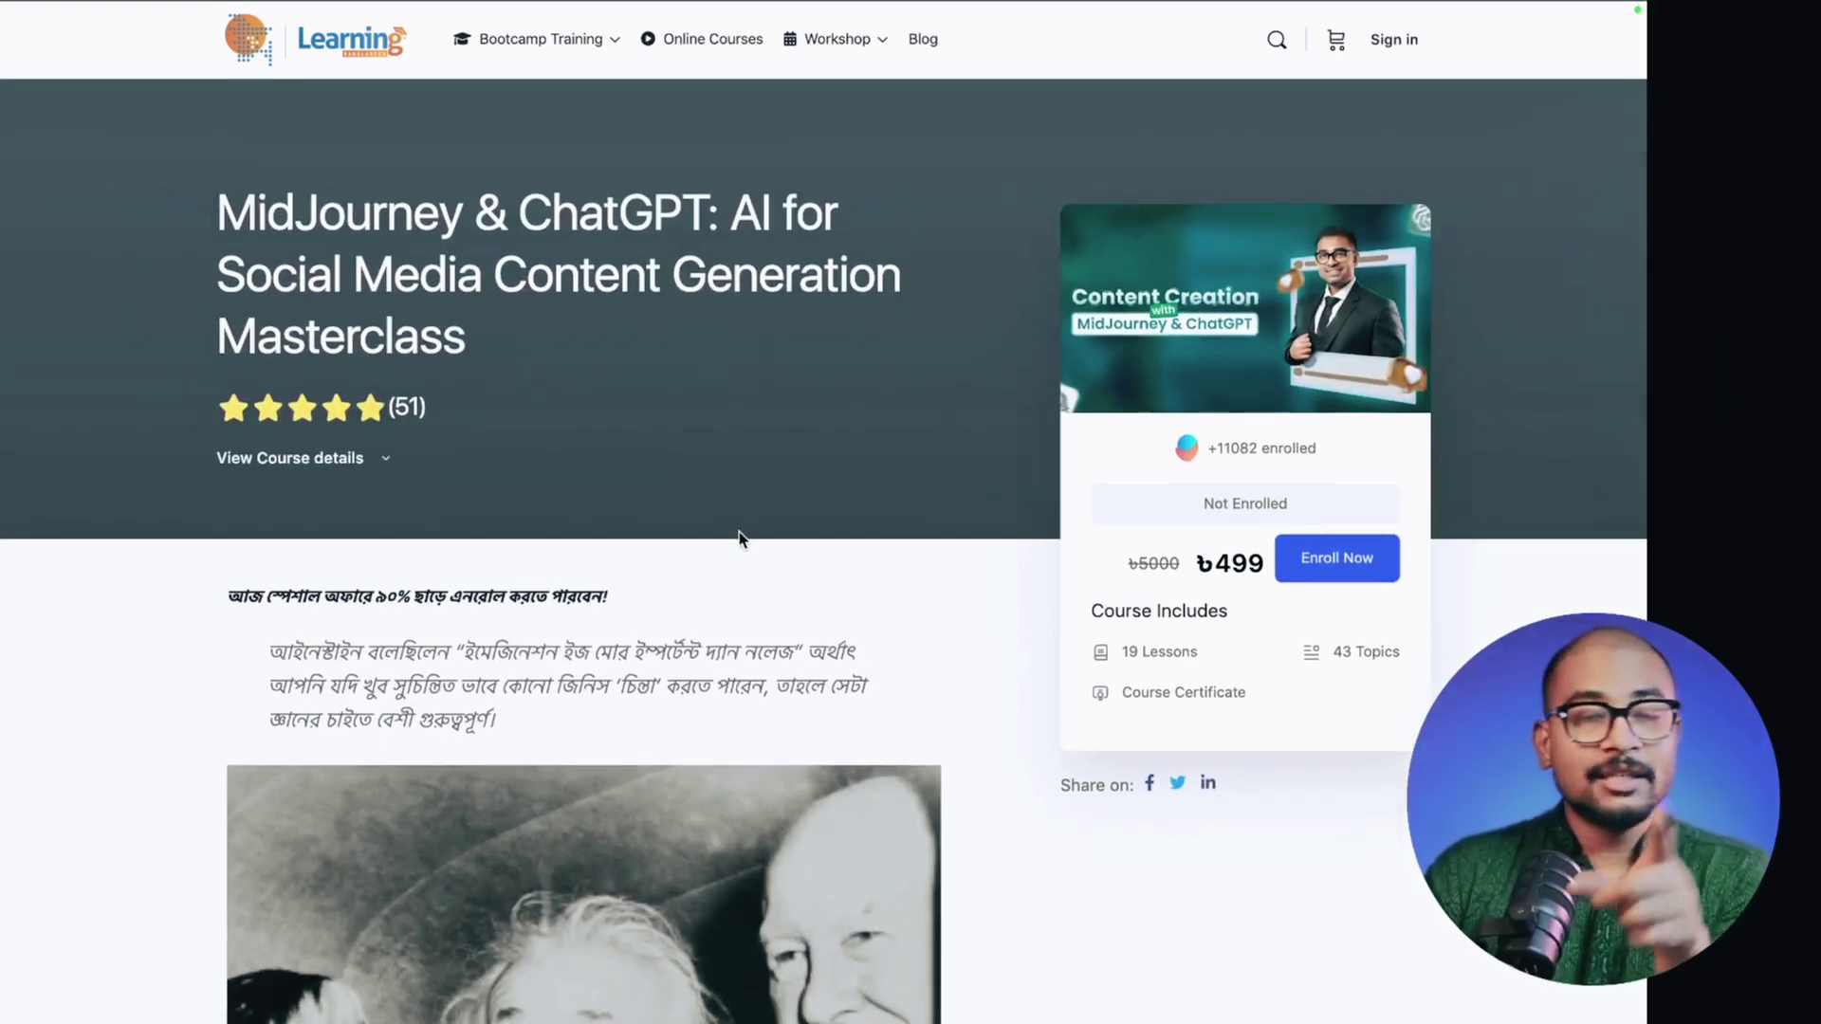
pyautogui.moveTo(1213, 563); pyautogui.dragTo(1267, 583)
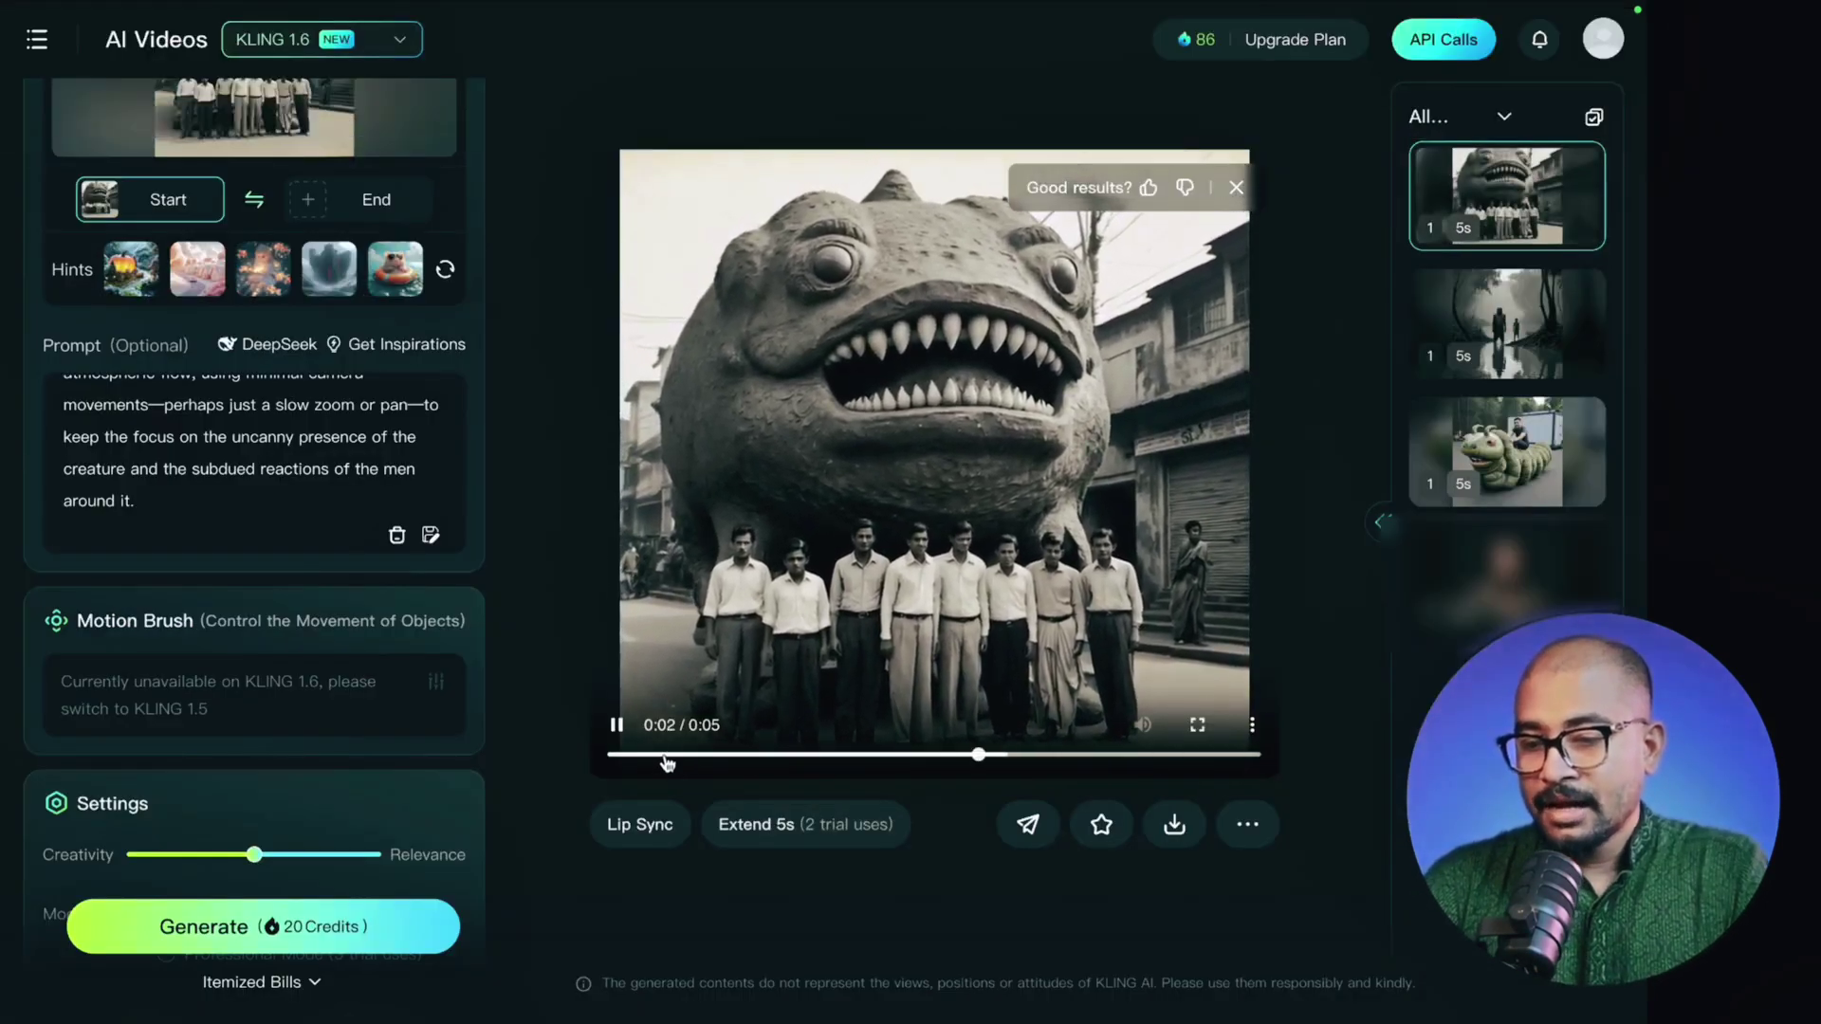
# - In KLING AI, replay the generated monster video from the start and check the prompt's "perhaps just a slow zoom or pan" camera wording
pyautogui.moveTo(667, 757); pyautogui.dragTo(585, 769)
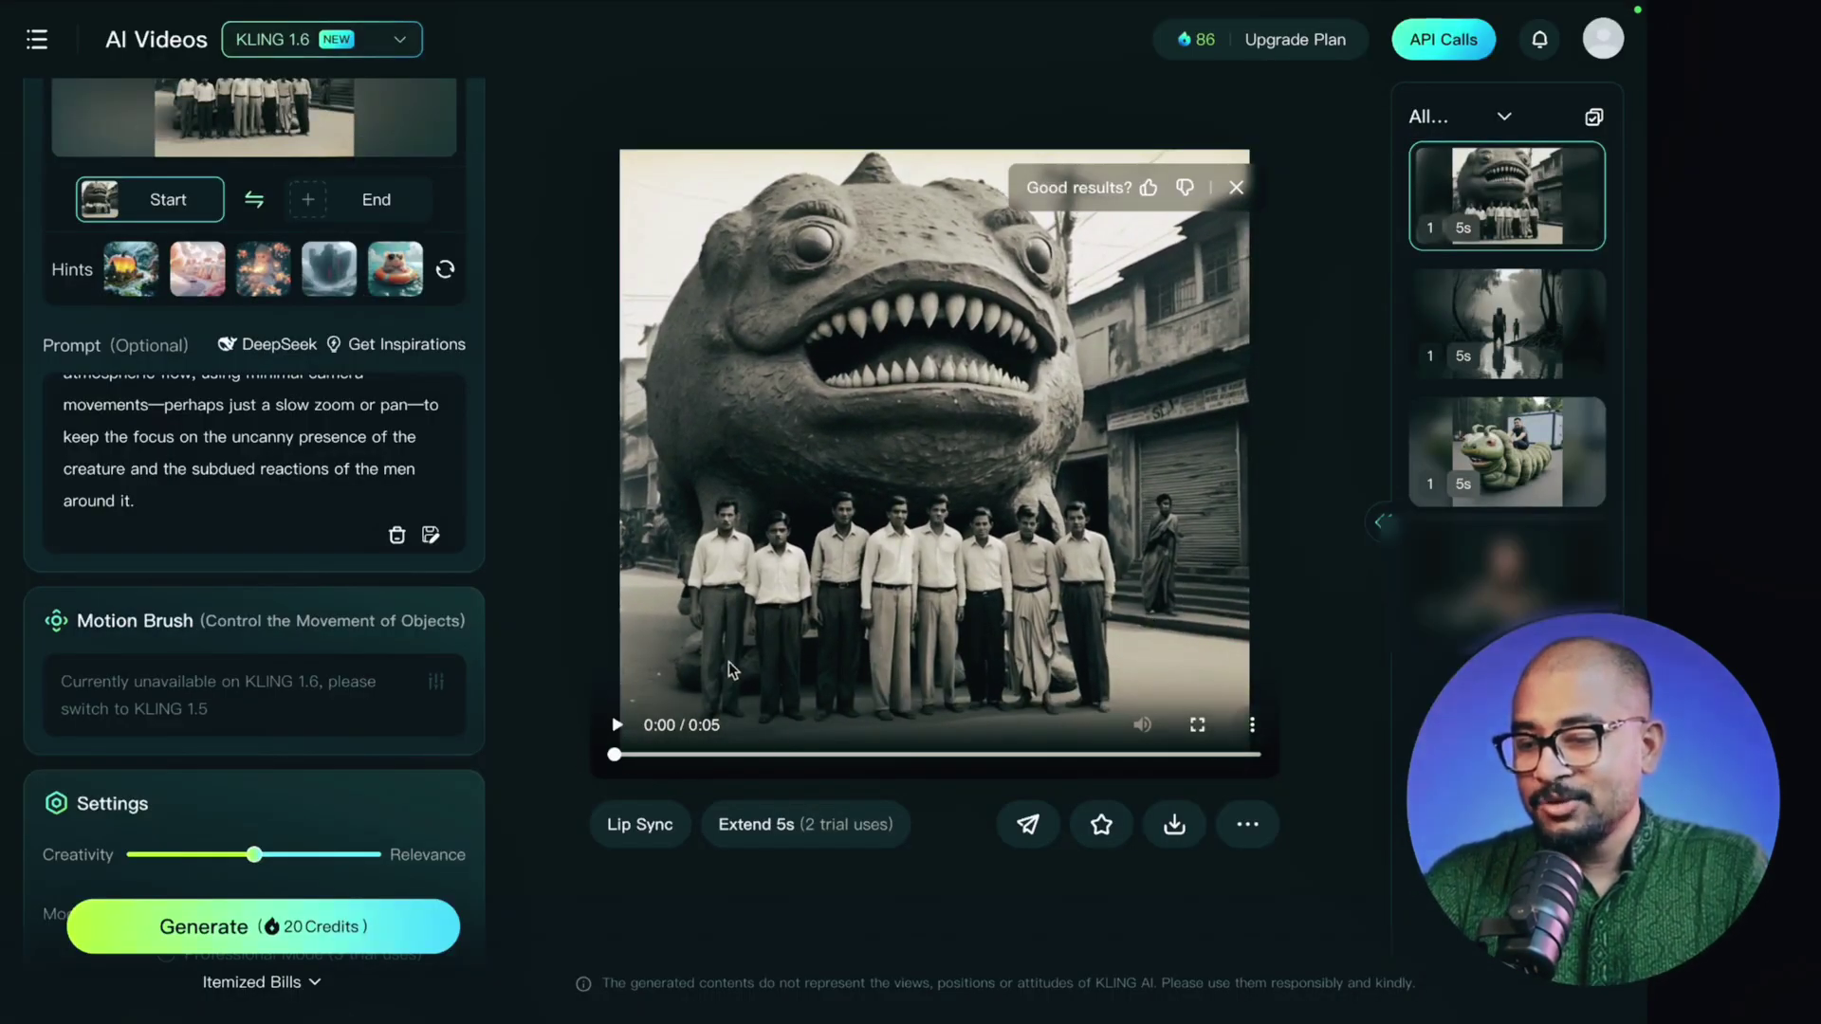
pyautogui.click(616, 725)
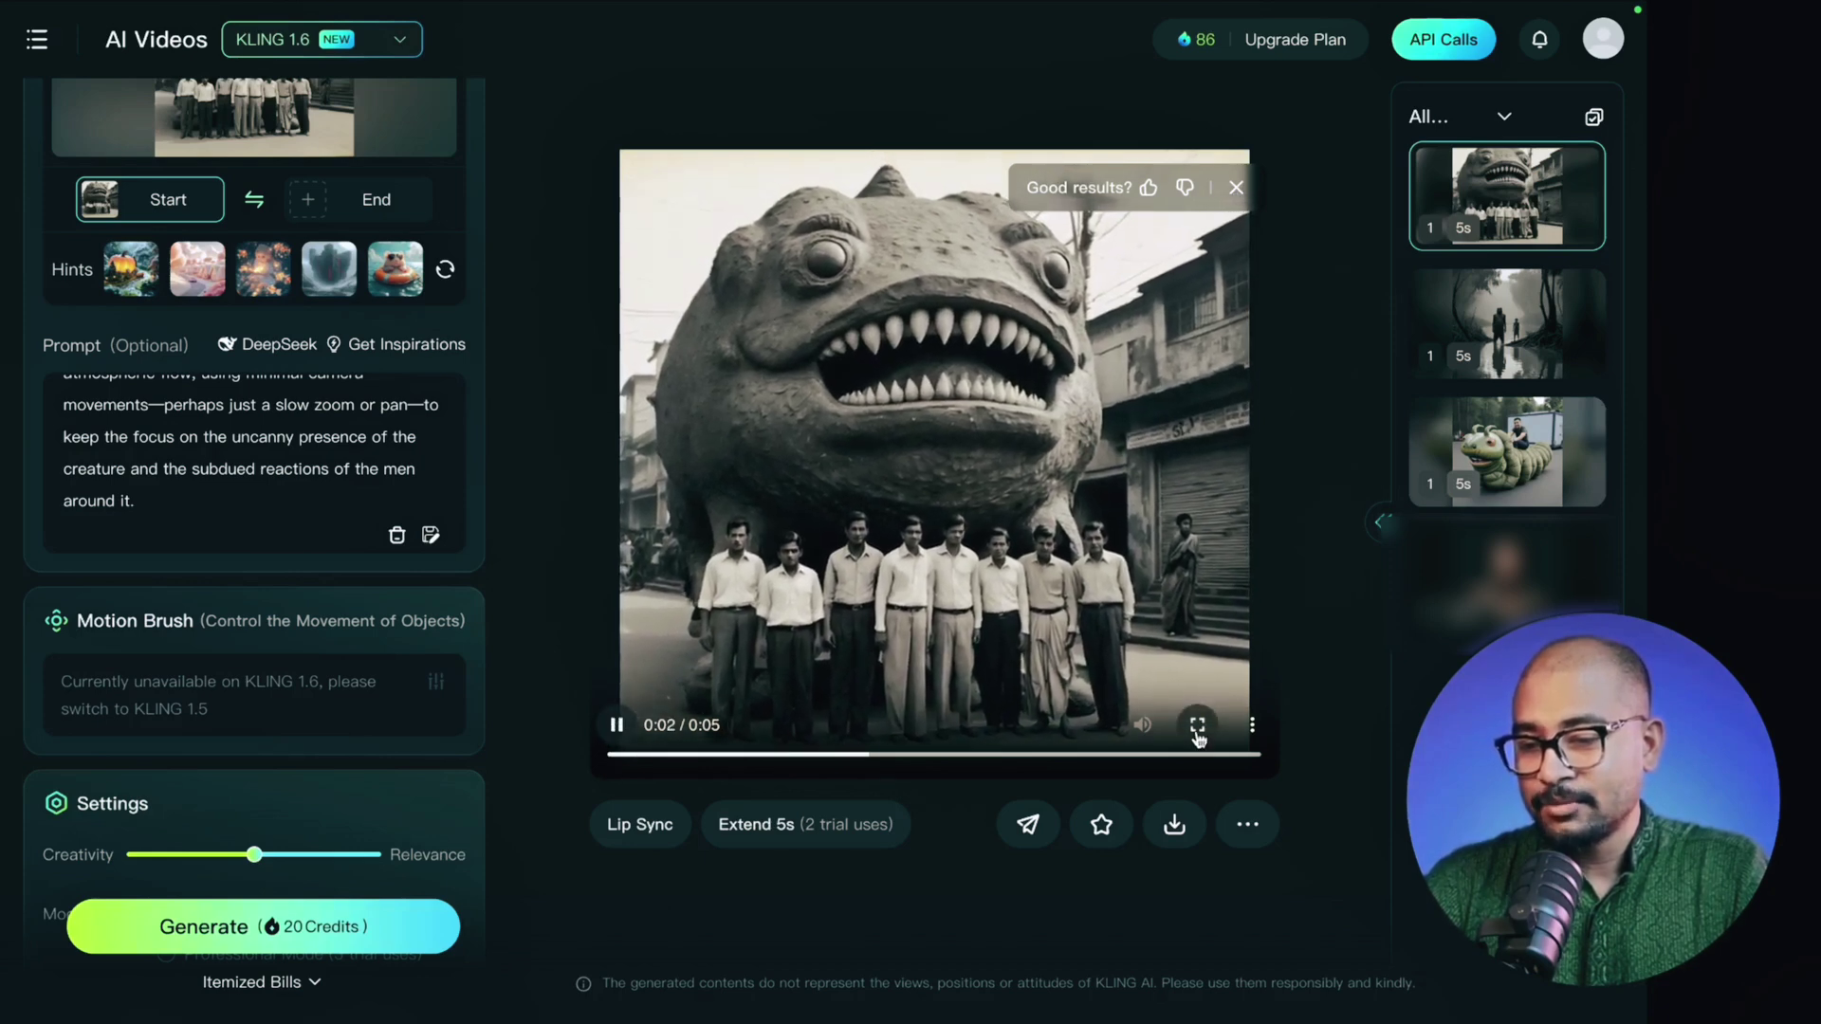
pyautogui.scroll(1, 300, 459)
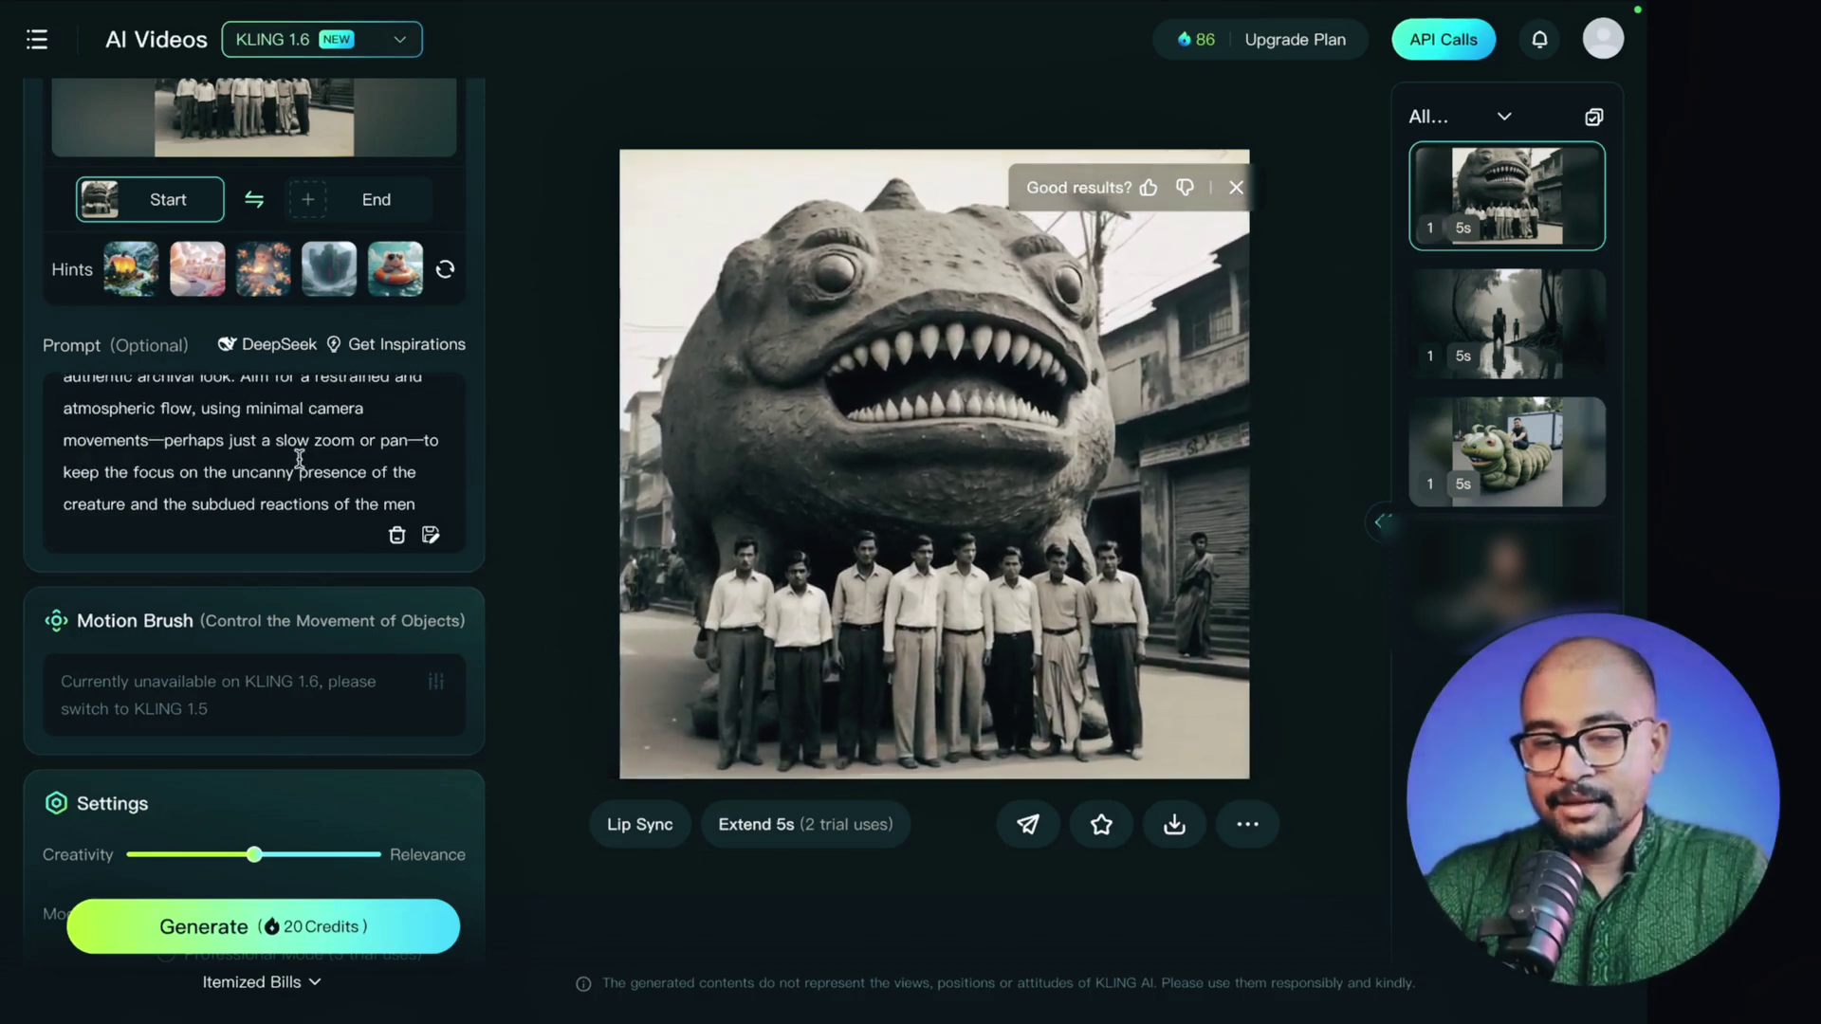
pyautogui.click(261, 438)
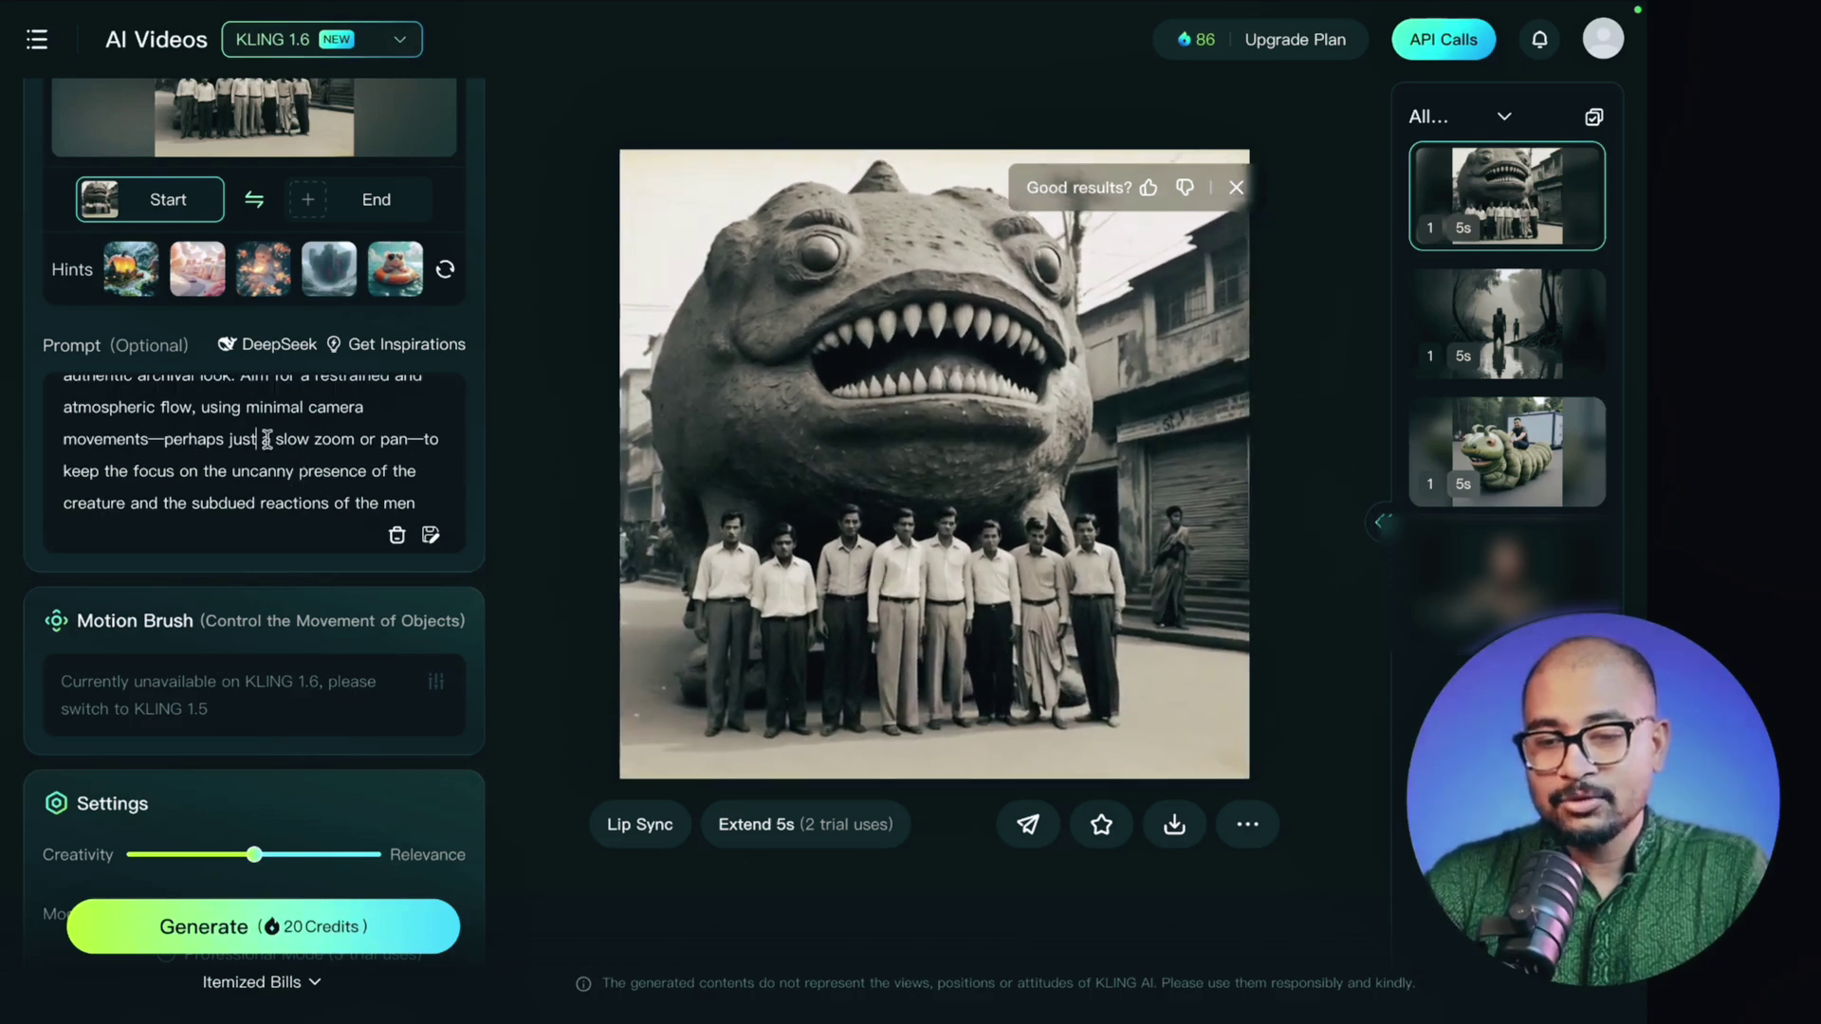
pyautogui.scroll(1, 303, 441)
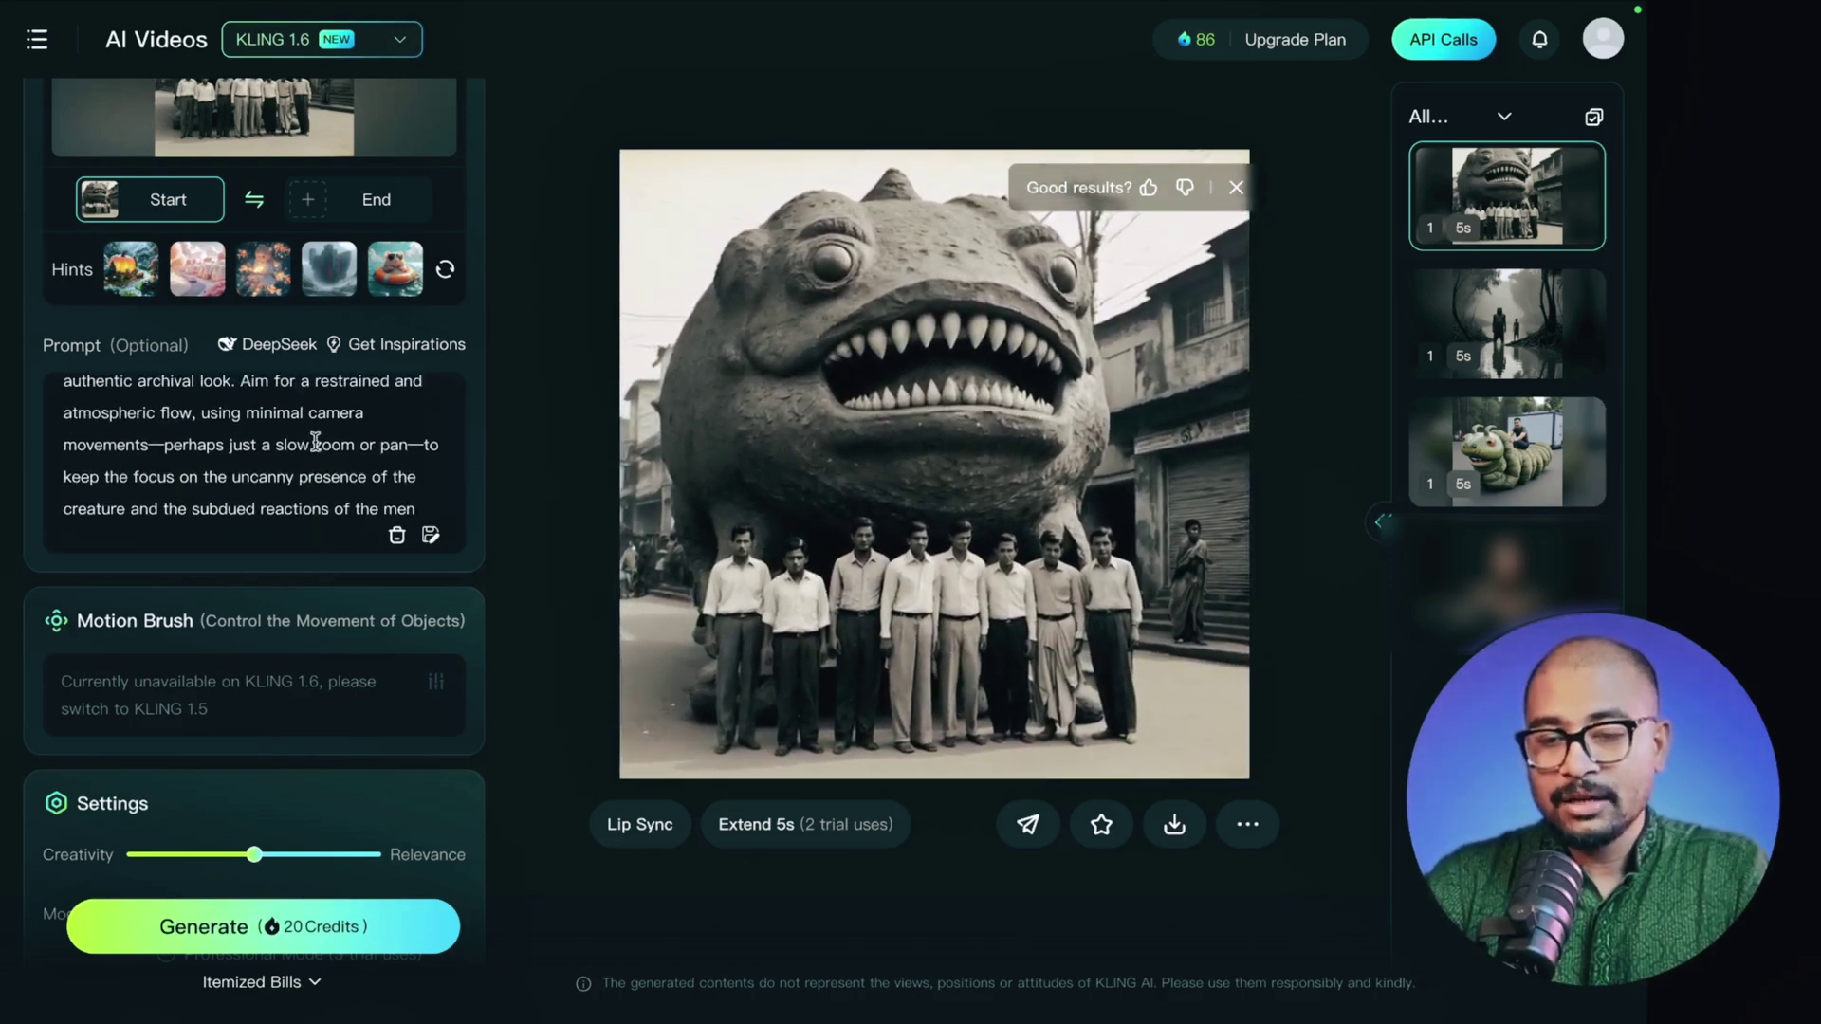
pyautogui.scroll(-1, 316, 442)
pyautogui.moveTo(165, 434); pyautogui.dragTo(423, 434)
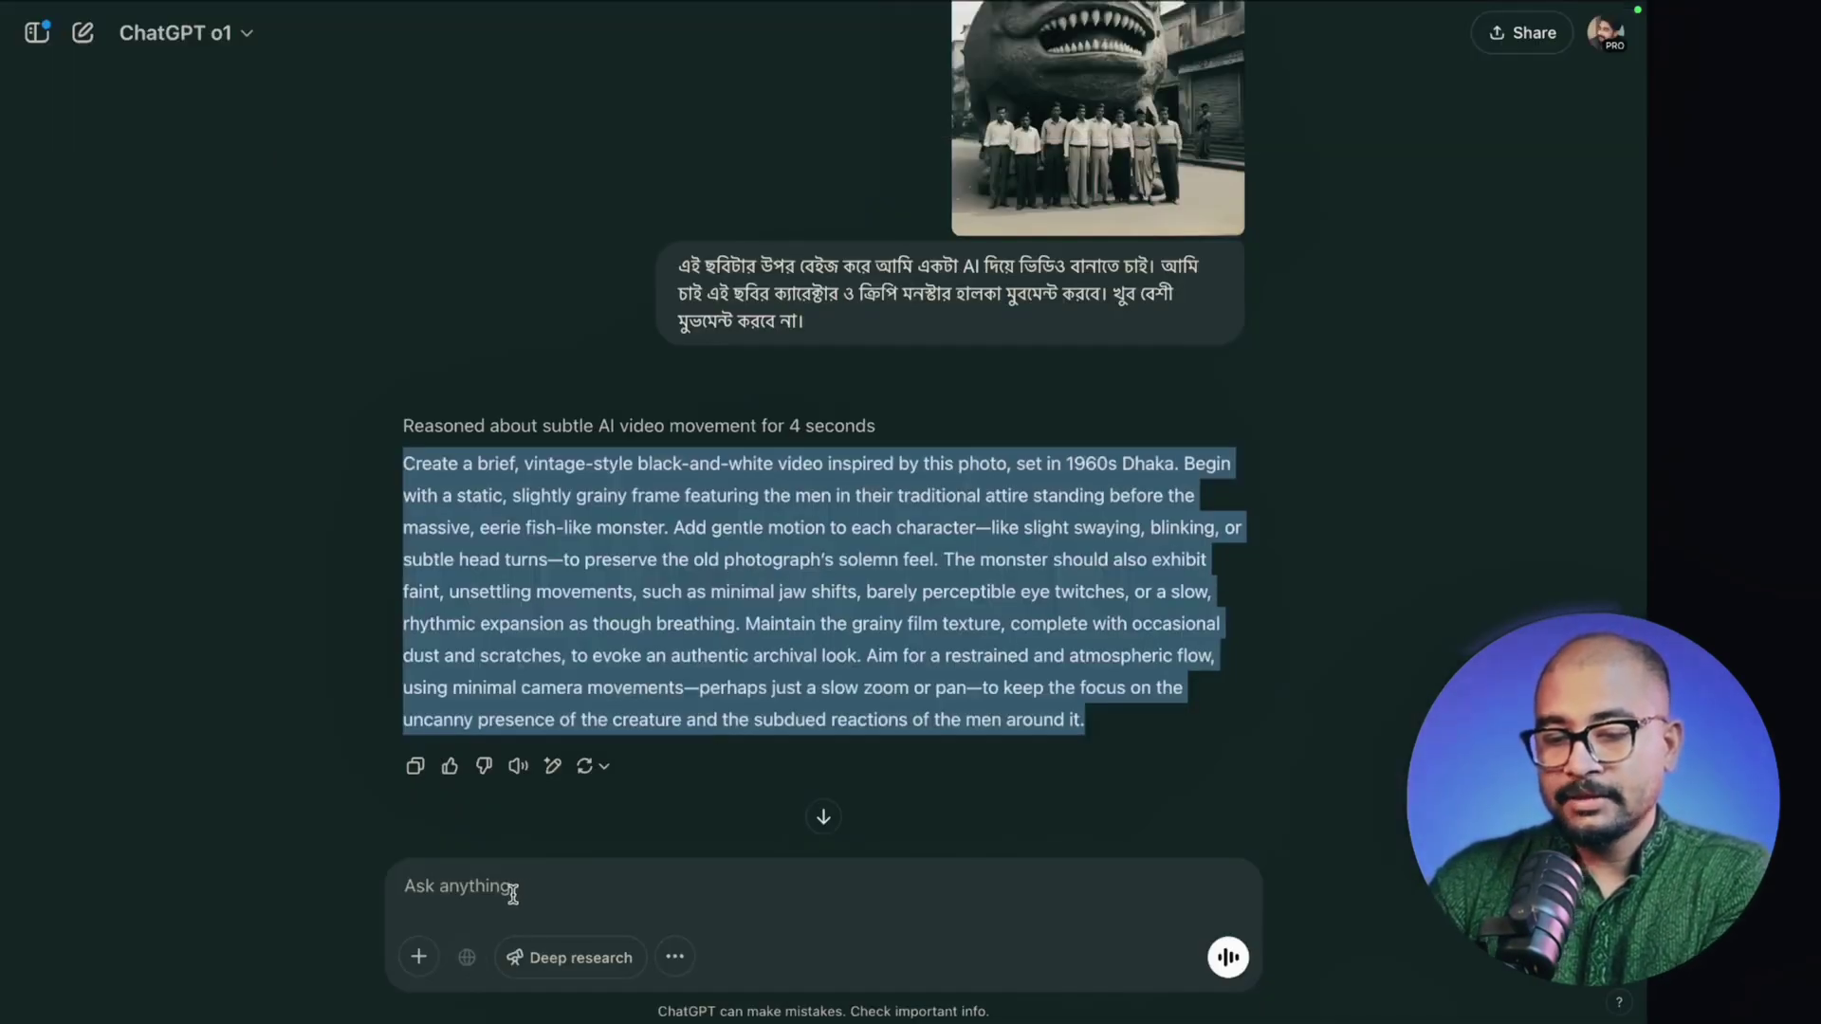
# - In ChatGPT, start a Bengali follow-up message saying the video should not be completely movement-less: "আমি আসলে একেবারে মুভমেন্ট লেস চাচ্ছি না।"
pyautogui.click(508, 892)
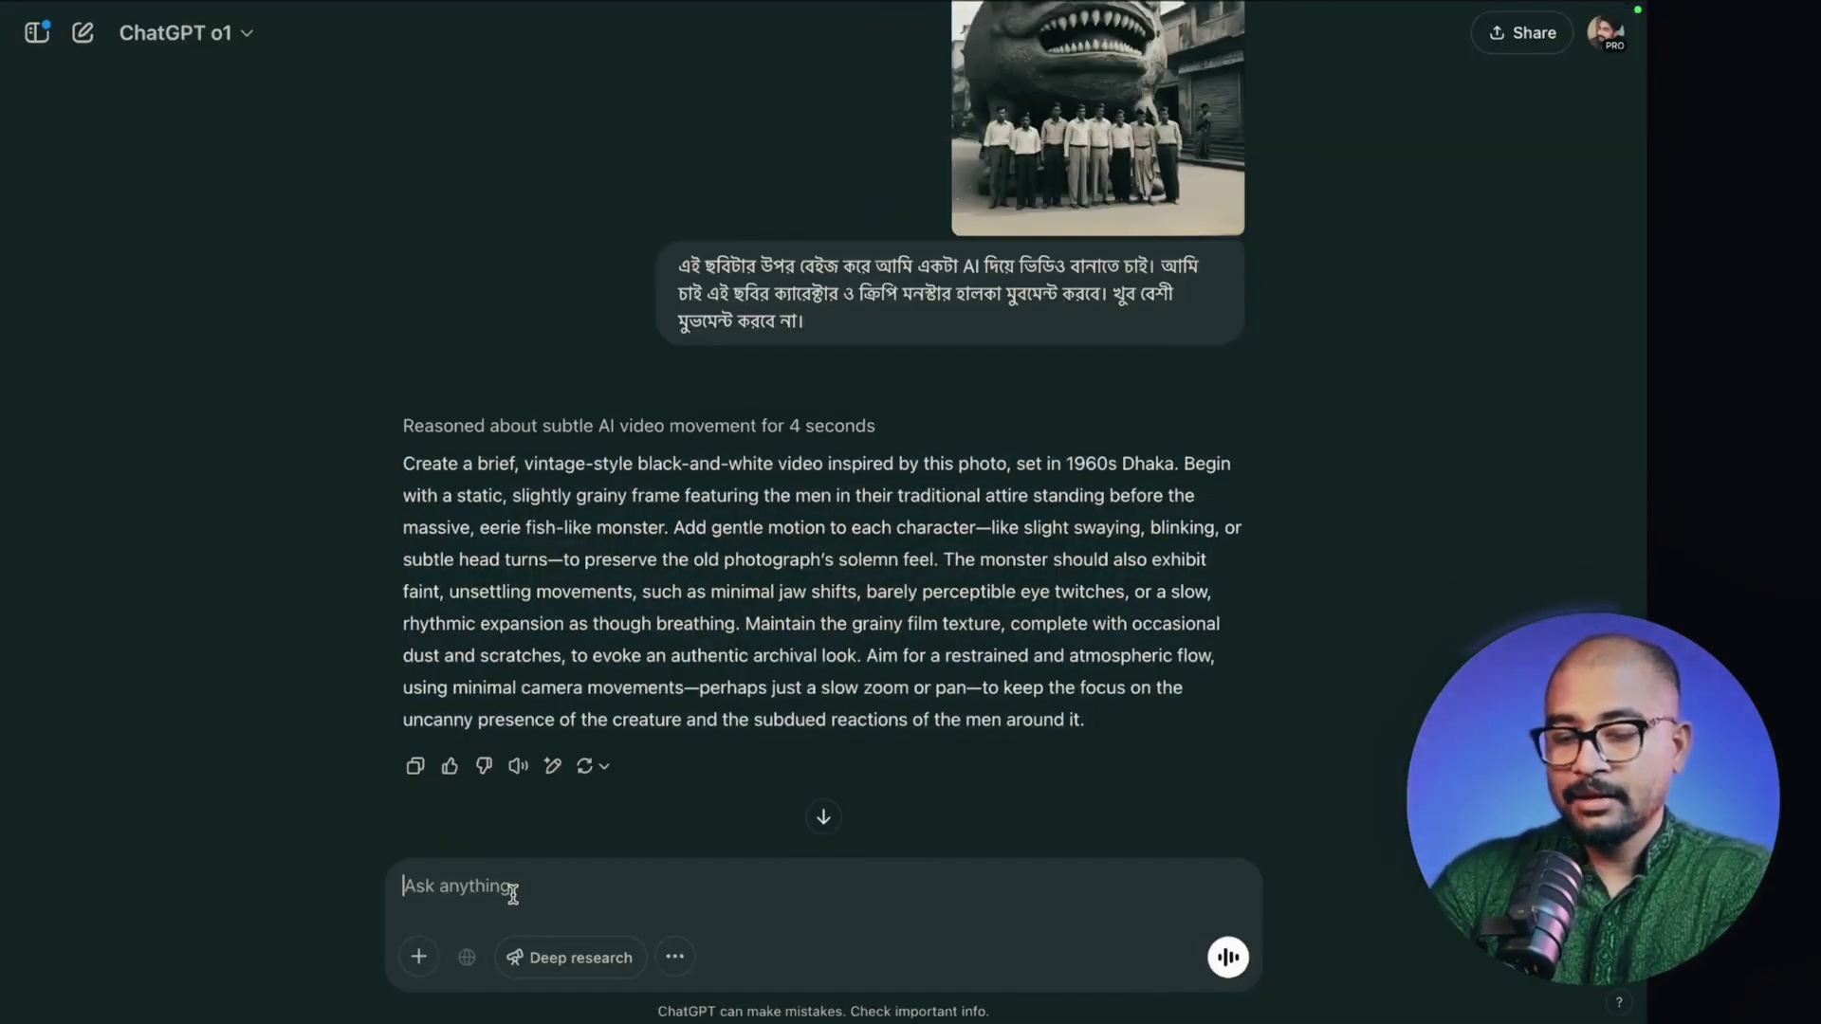
pyautogui.write('আমি আসলে')
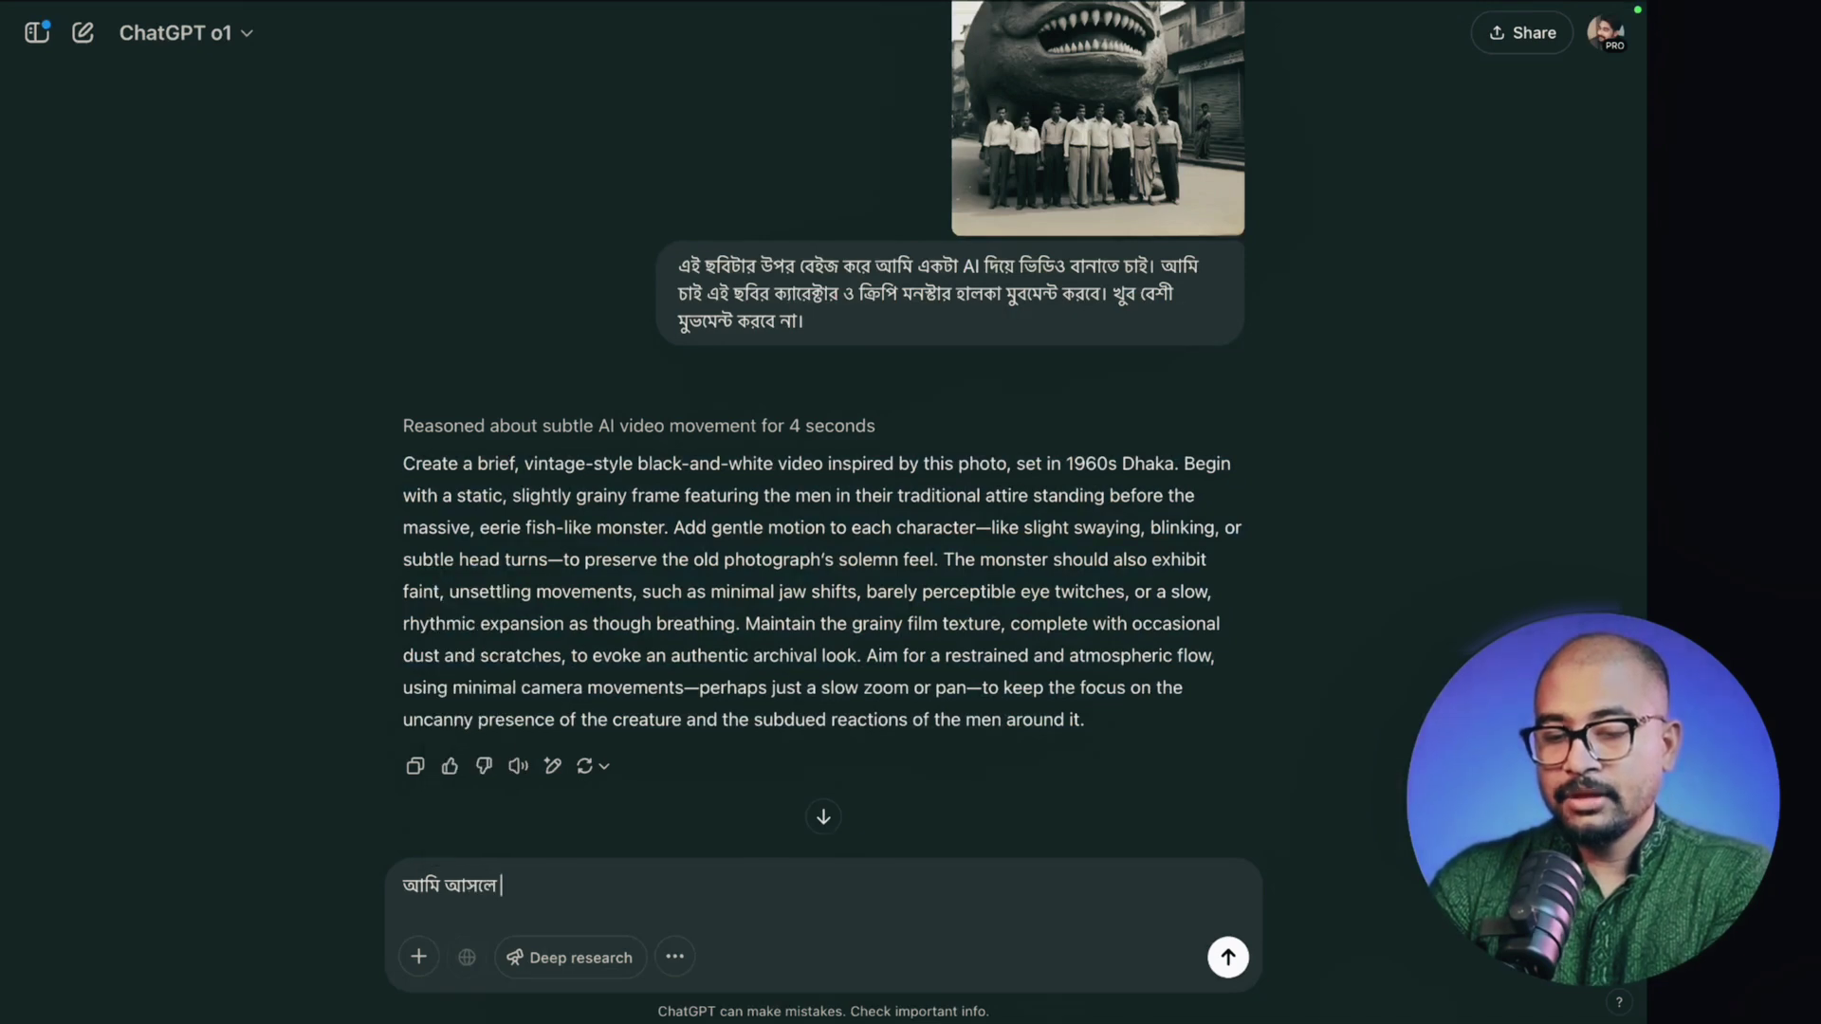
pyautogui.write(' ekebare muvome')
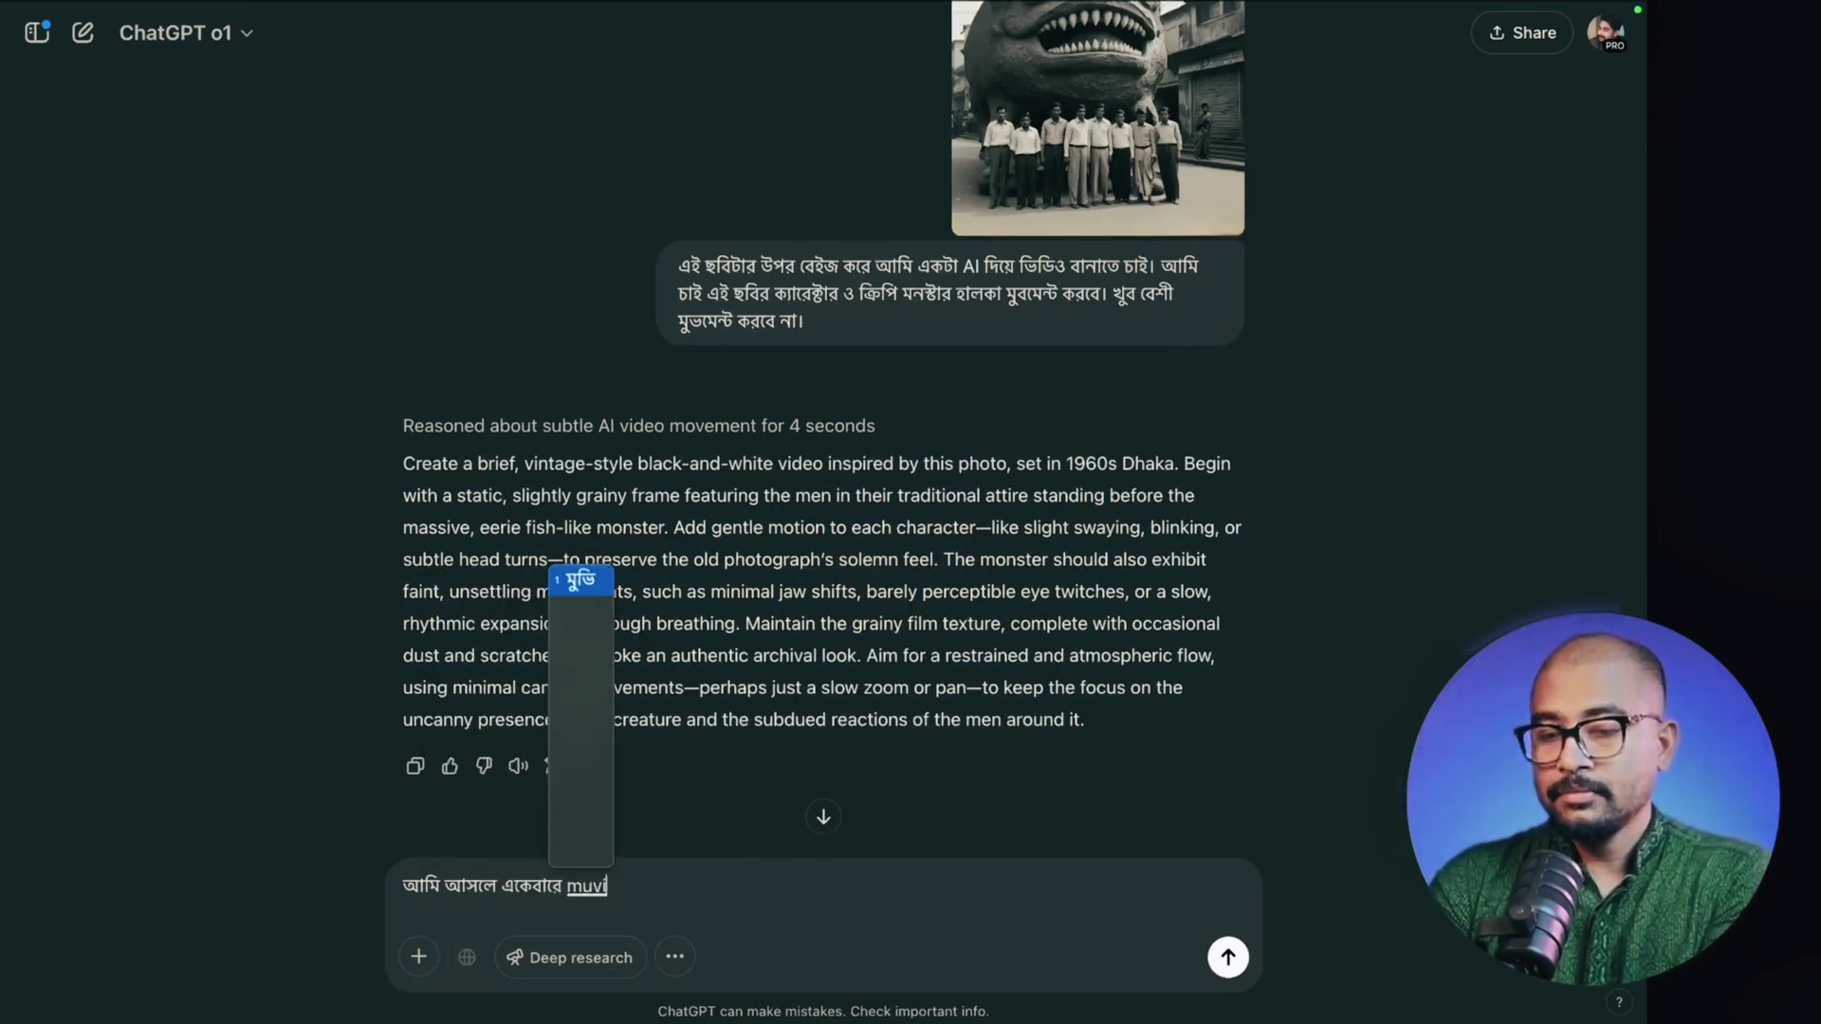
pyautogui.write('nt les')
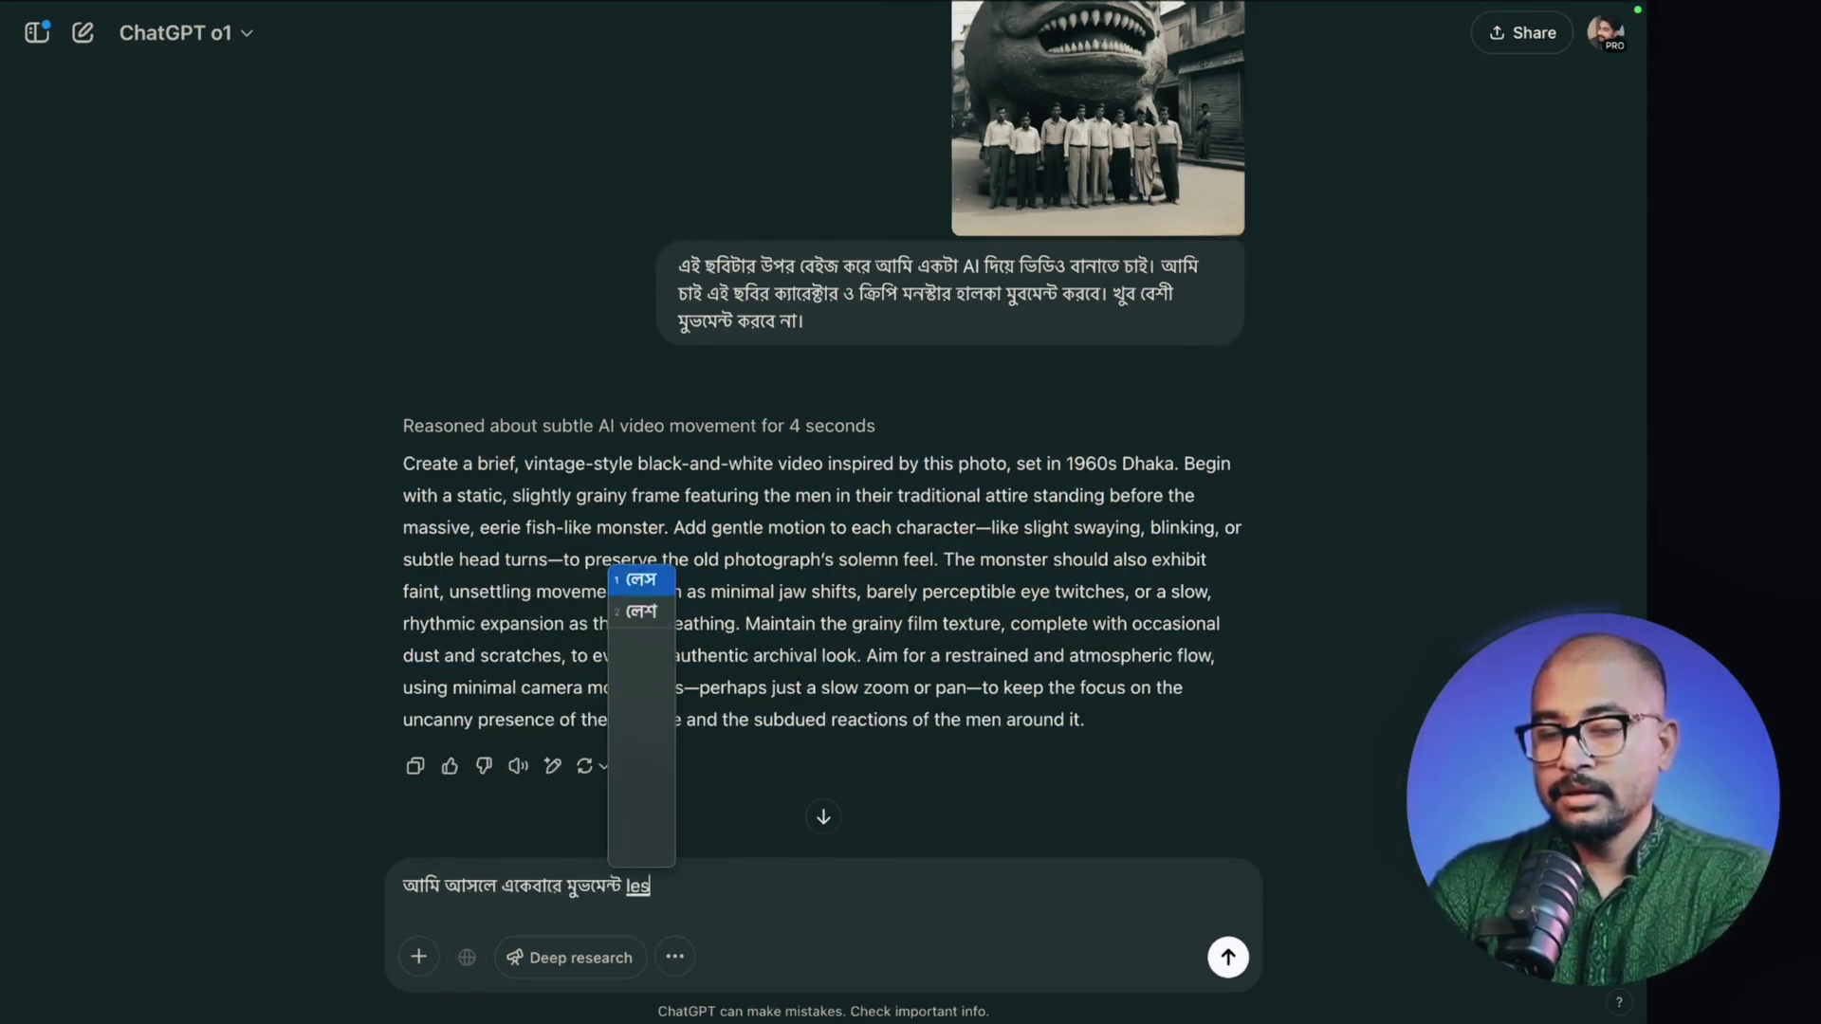
pyautogui.write(' c')
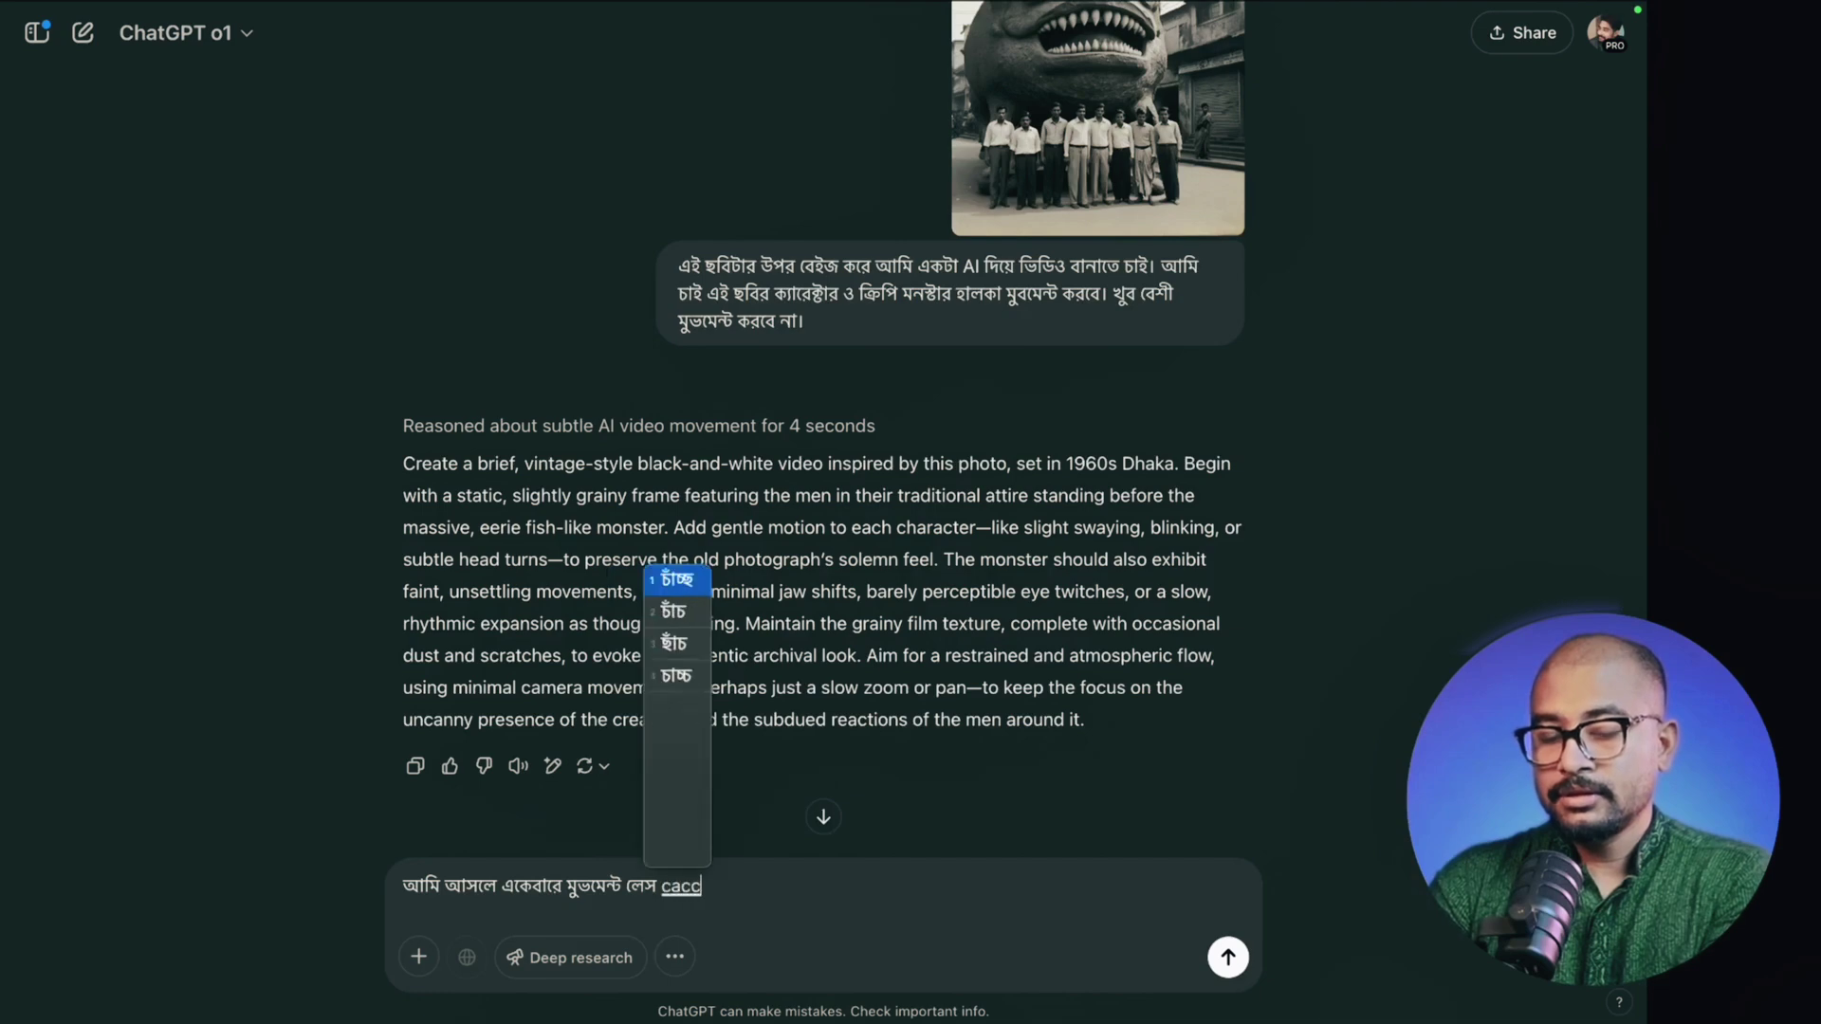
pyautogui.write('hacchi na. chacchi je pi')
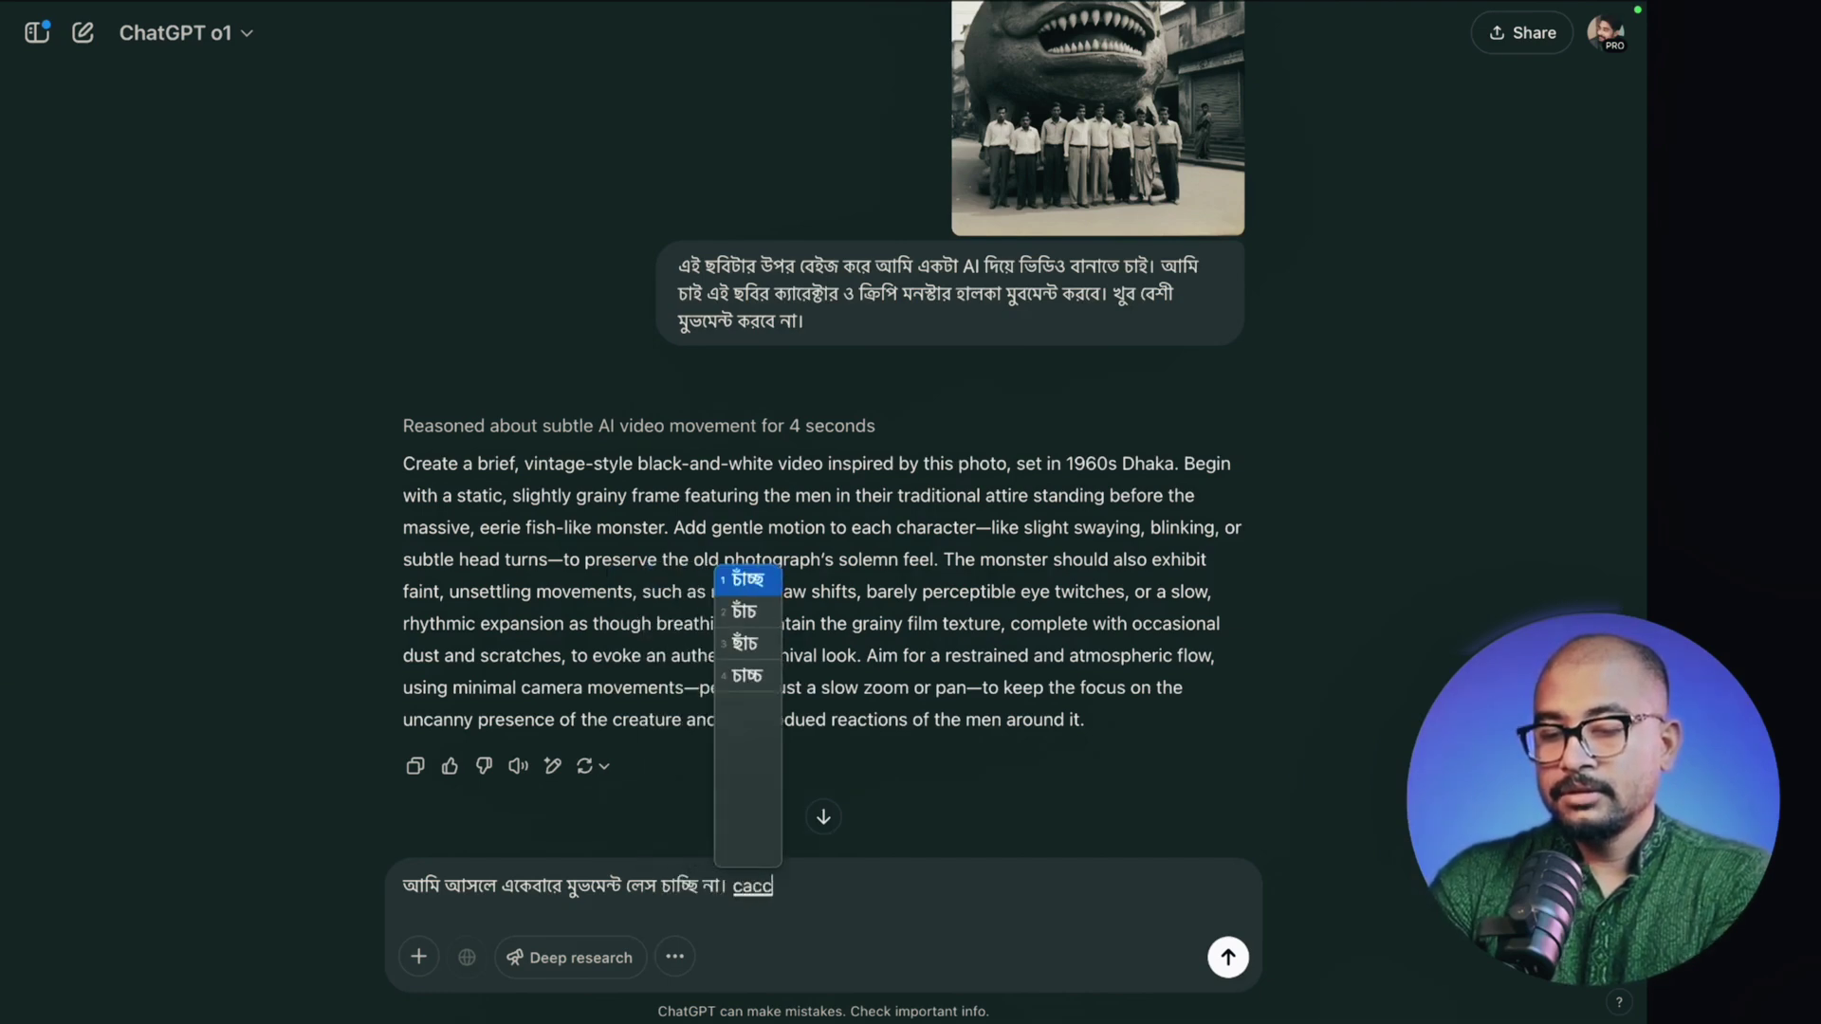
# - Add to the message that the monster behind should roar a bit more: "চাচ্ছি যে পিছনের মনস্টার একটু বেশী গর্জন করবে"
pyautogui.write('chon')
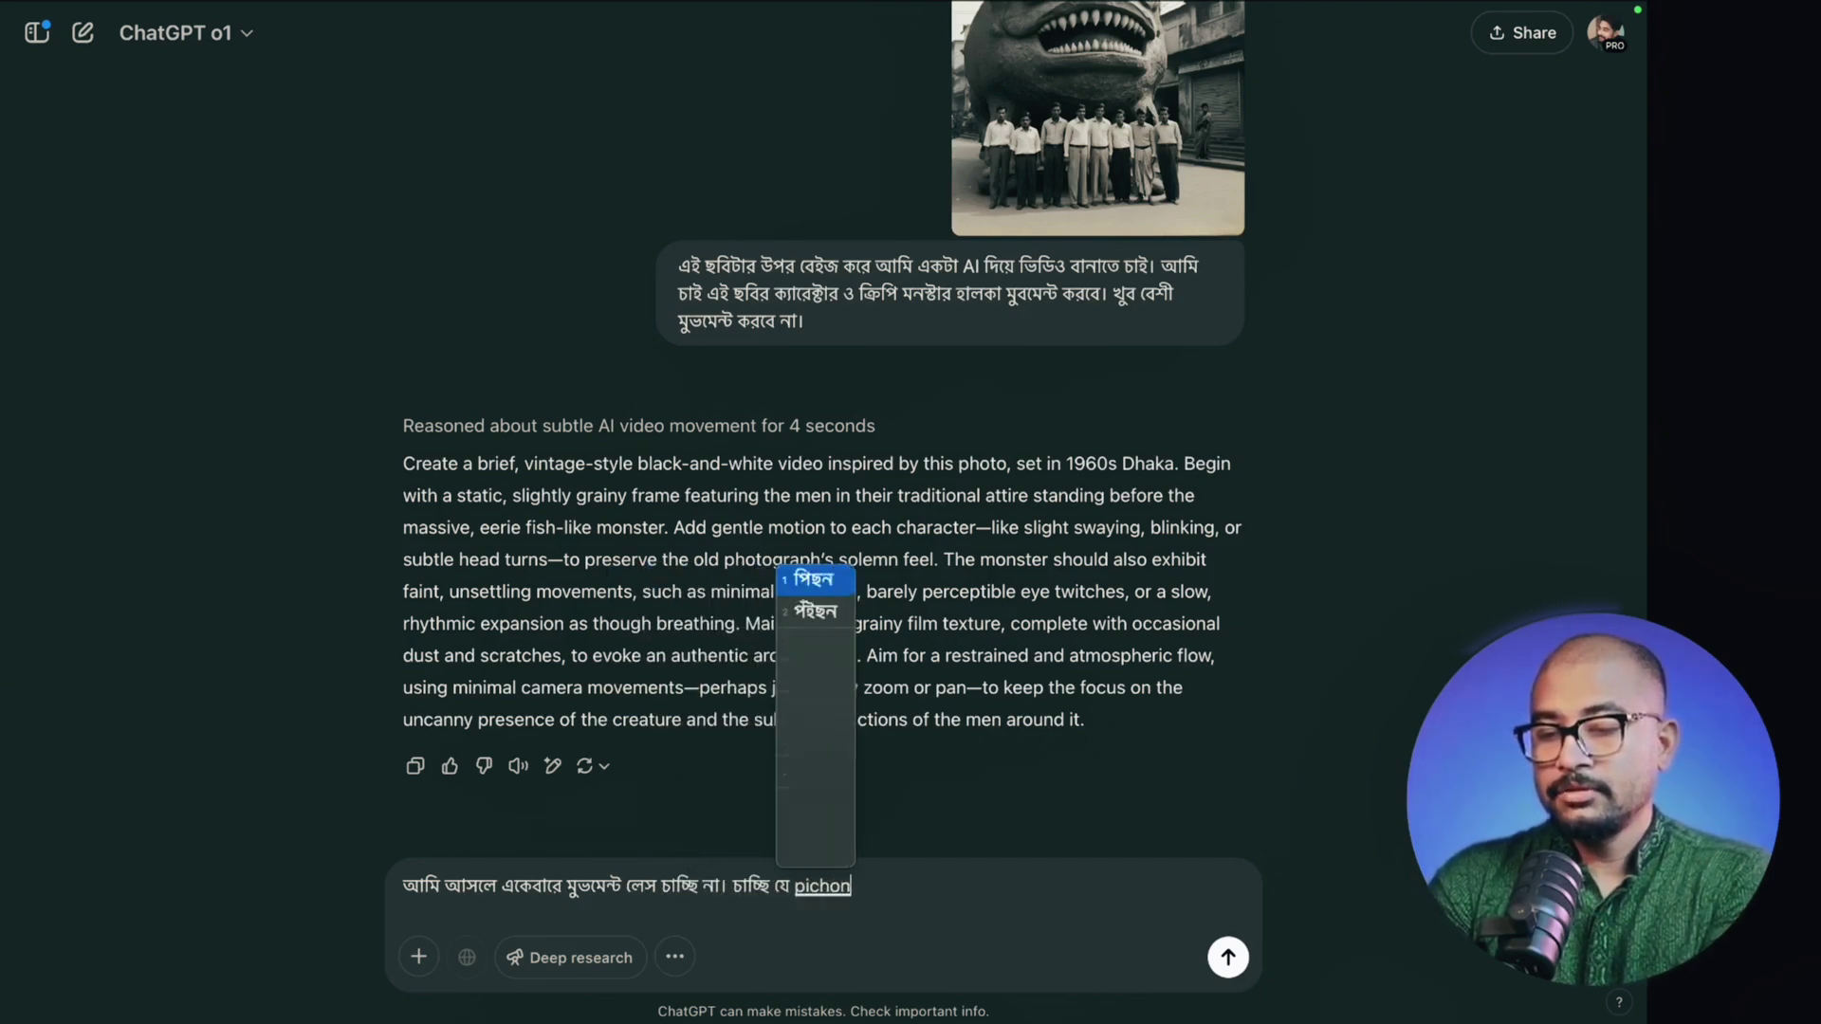
pyautogui.write('er monstar eko')
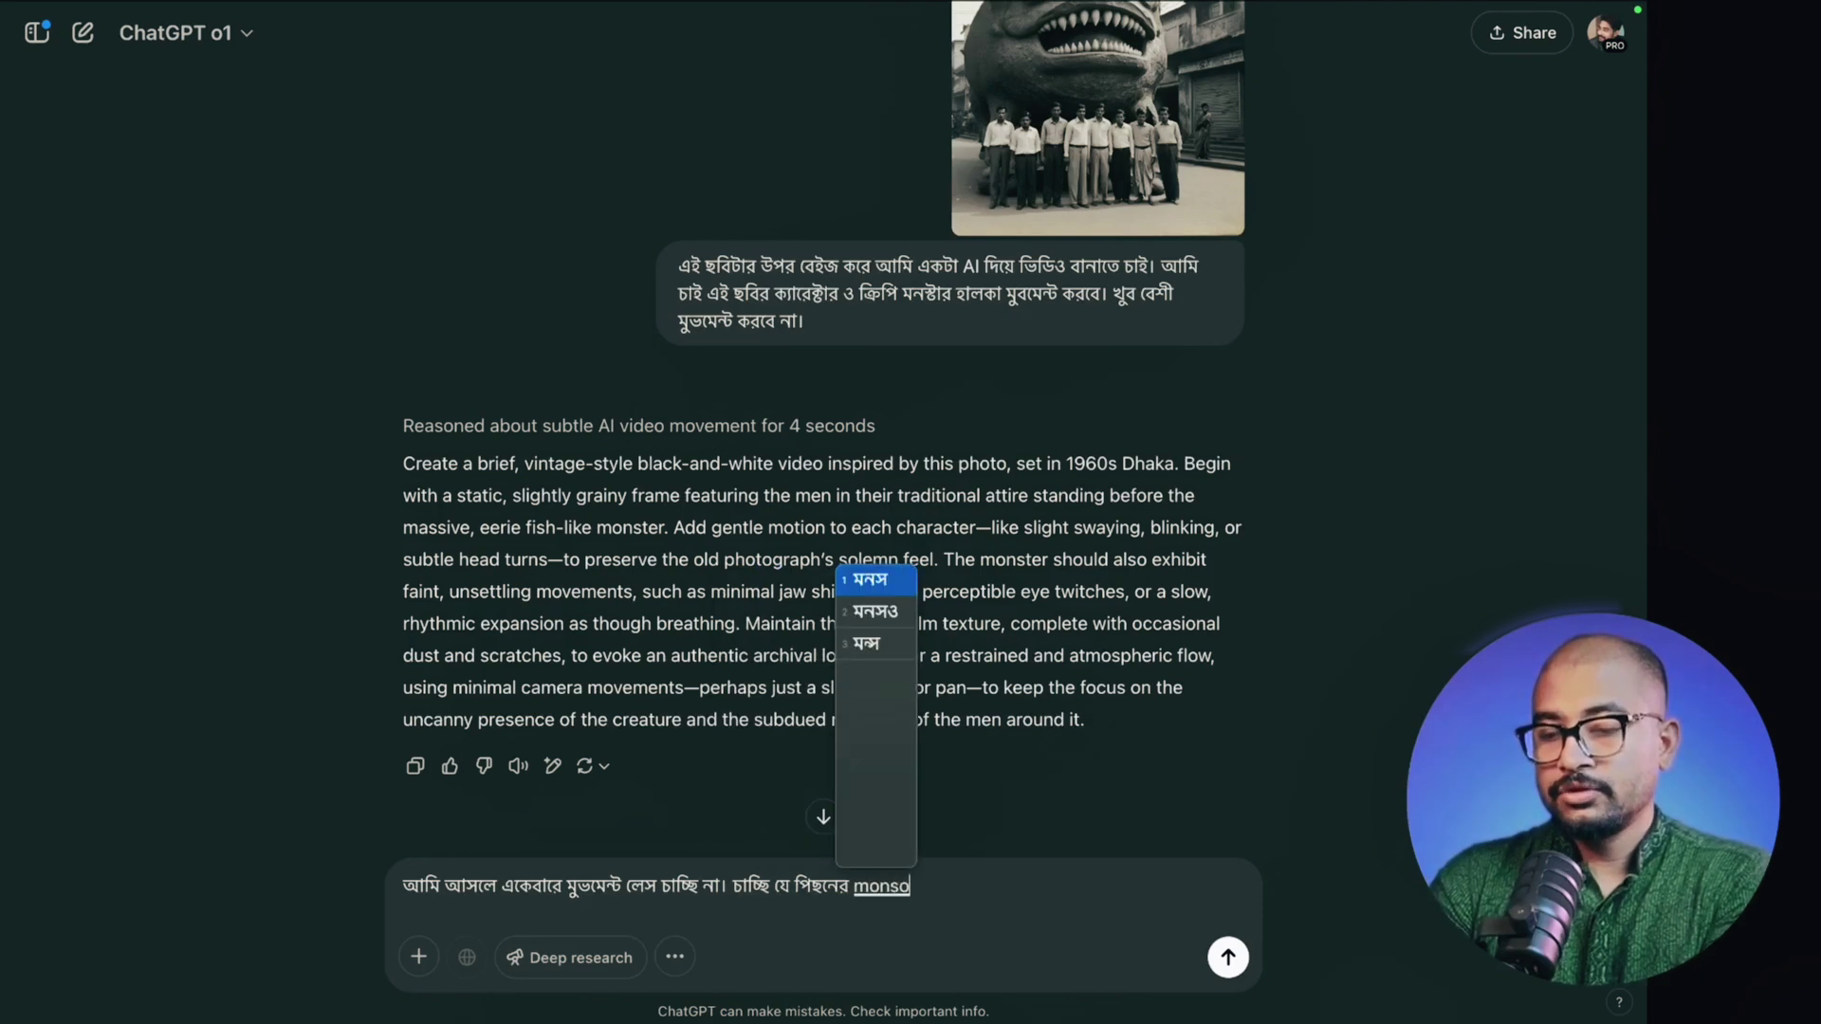
pyautogui.write('tu beshi ')
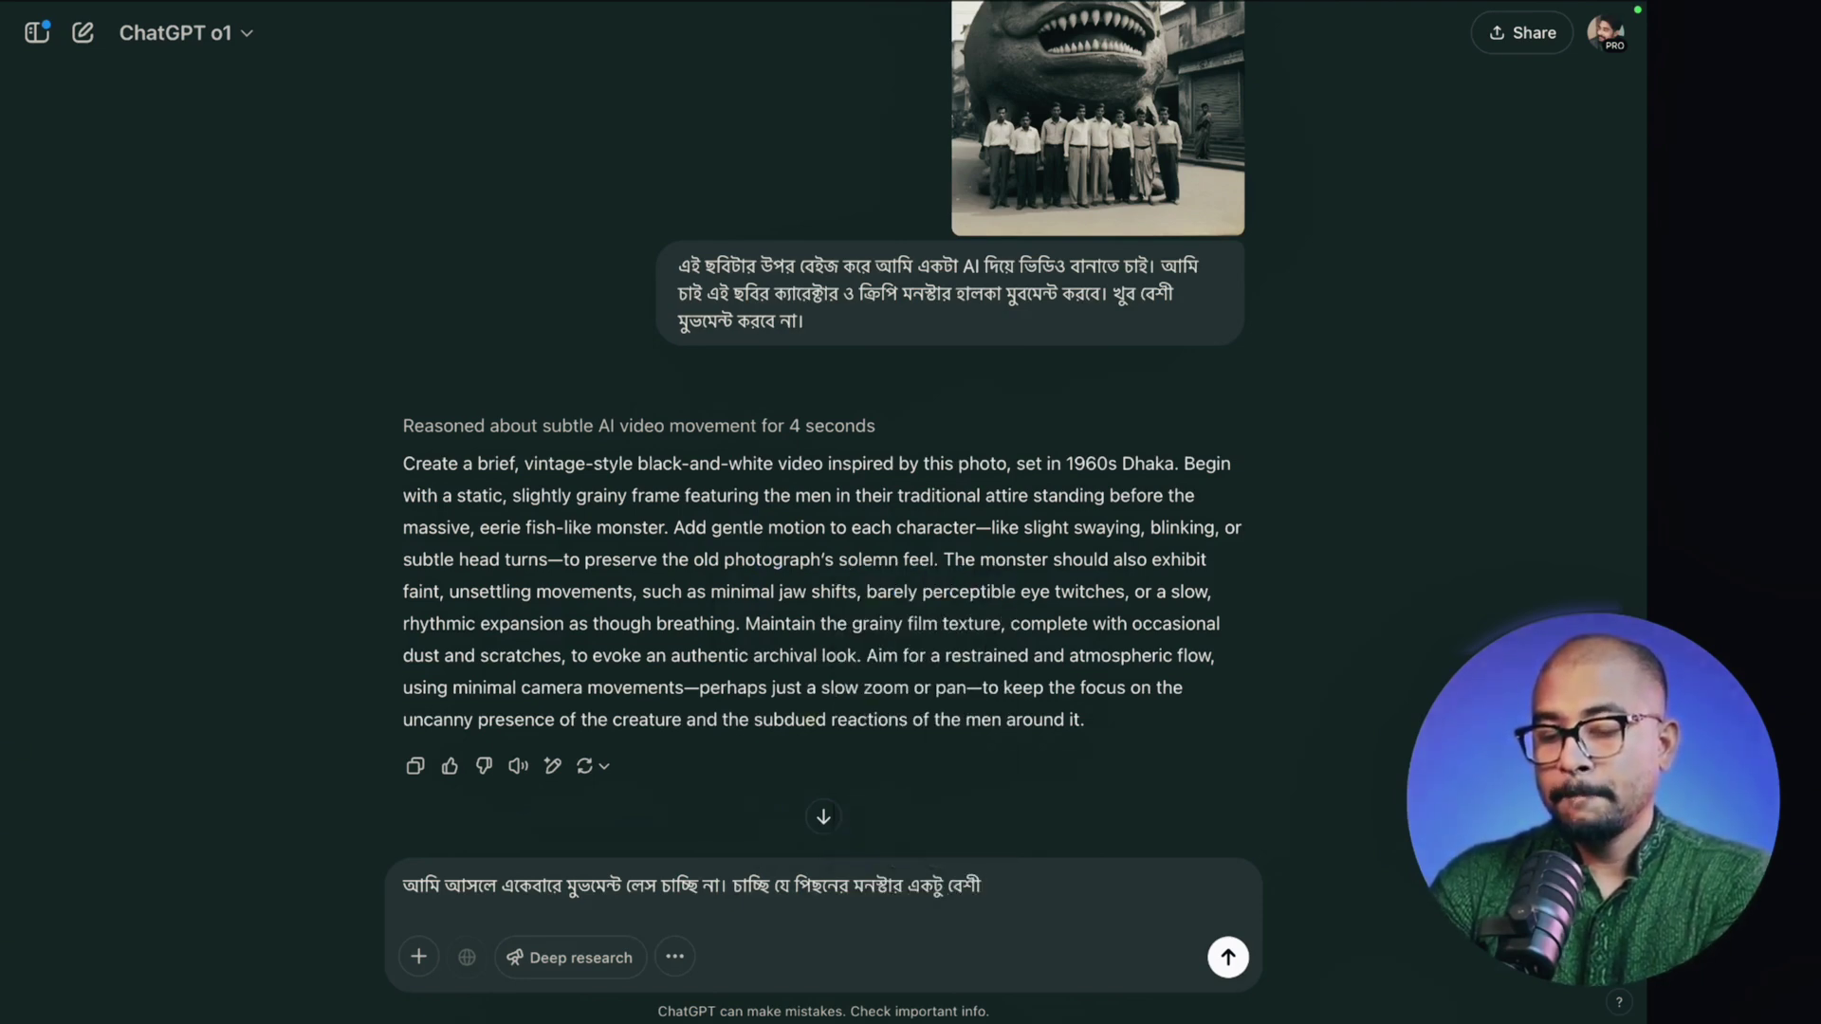
pyautogui.write('gorjon korbe')
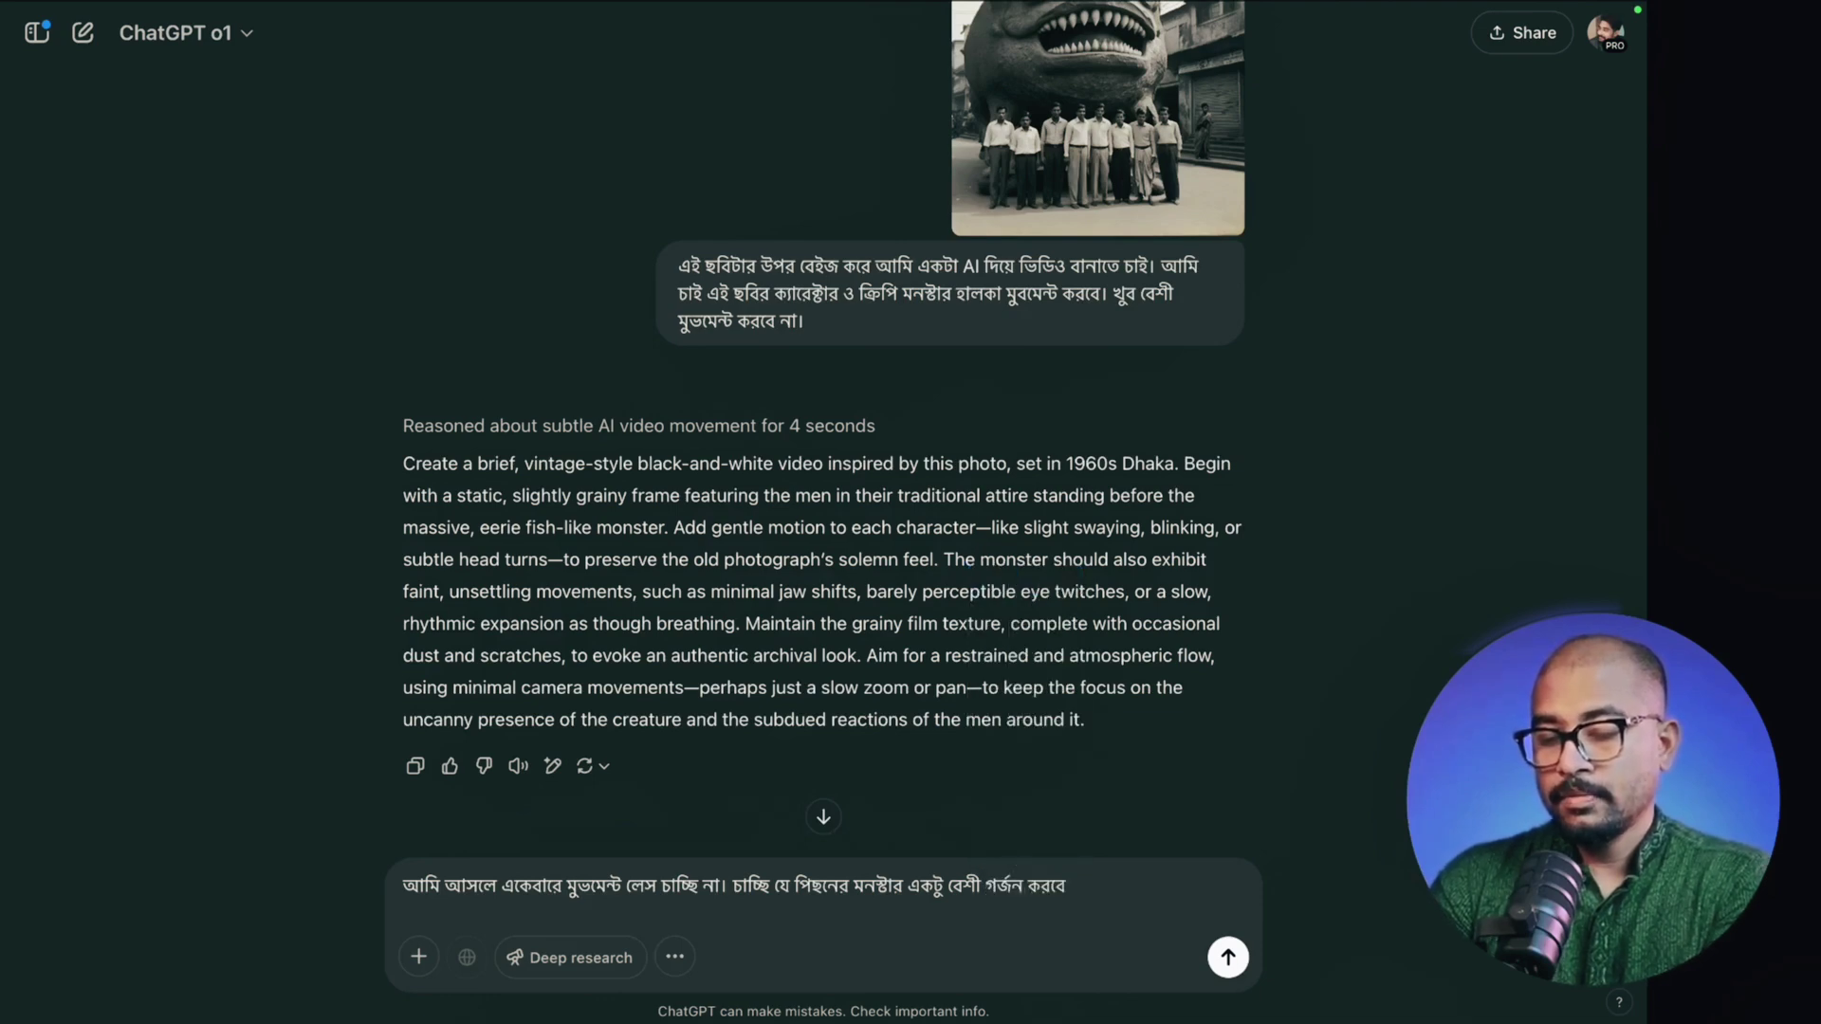
# - Finish the message with the people in front getting scared, "আর সামনে লোক গুলো ভয় পেয়ে যাবে।", and send it
pyautogui.write(' ar saom')
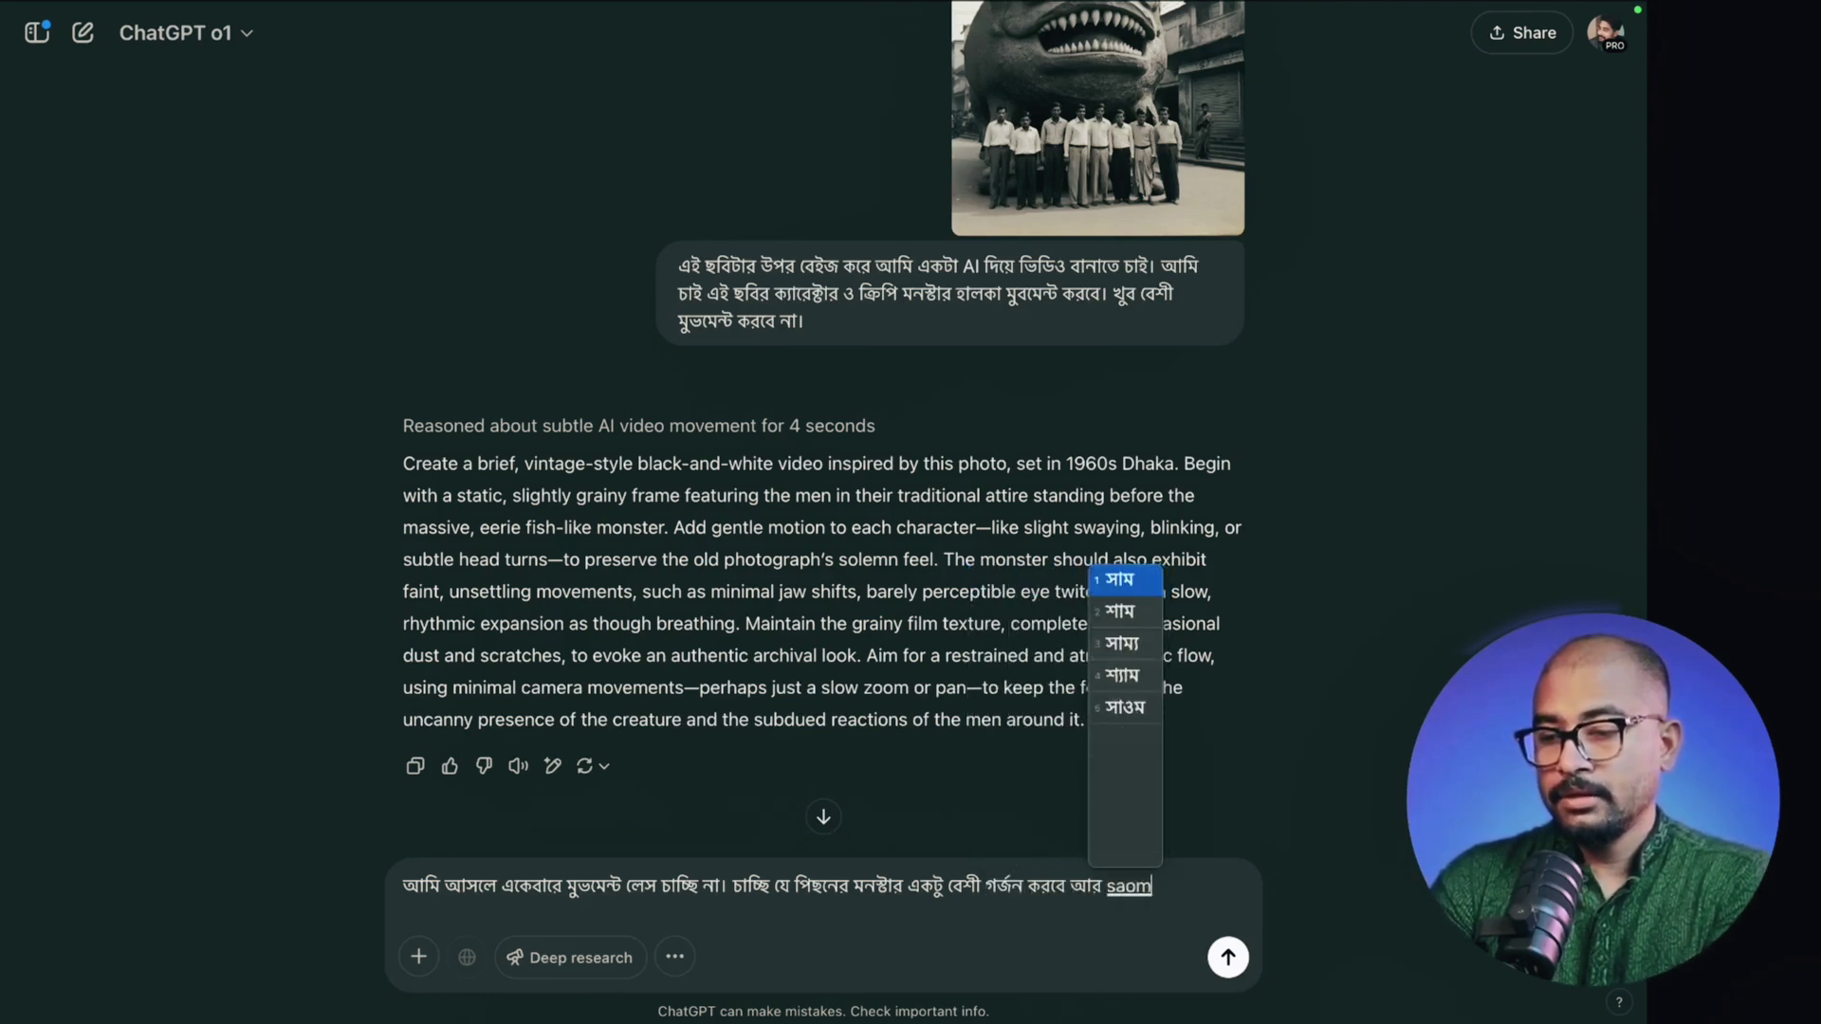
pyautogui.write('ne lok g')
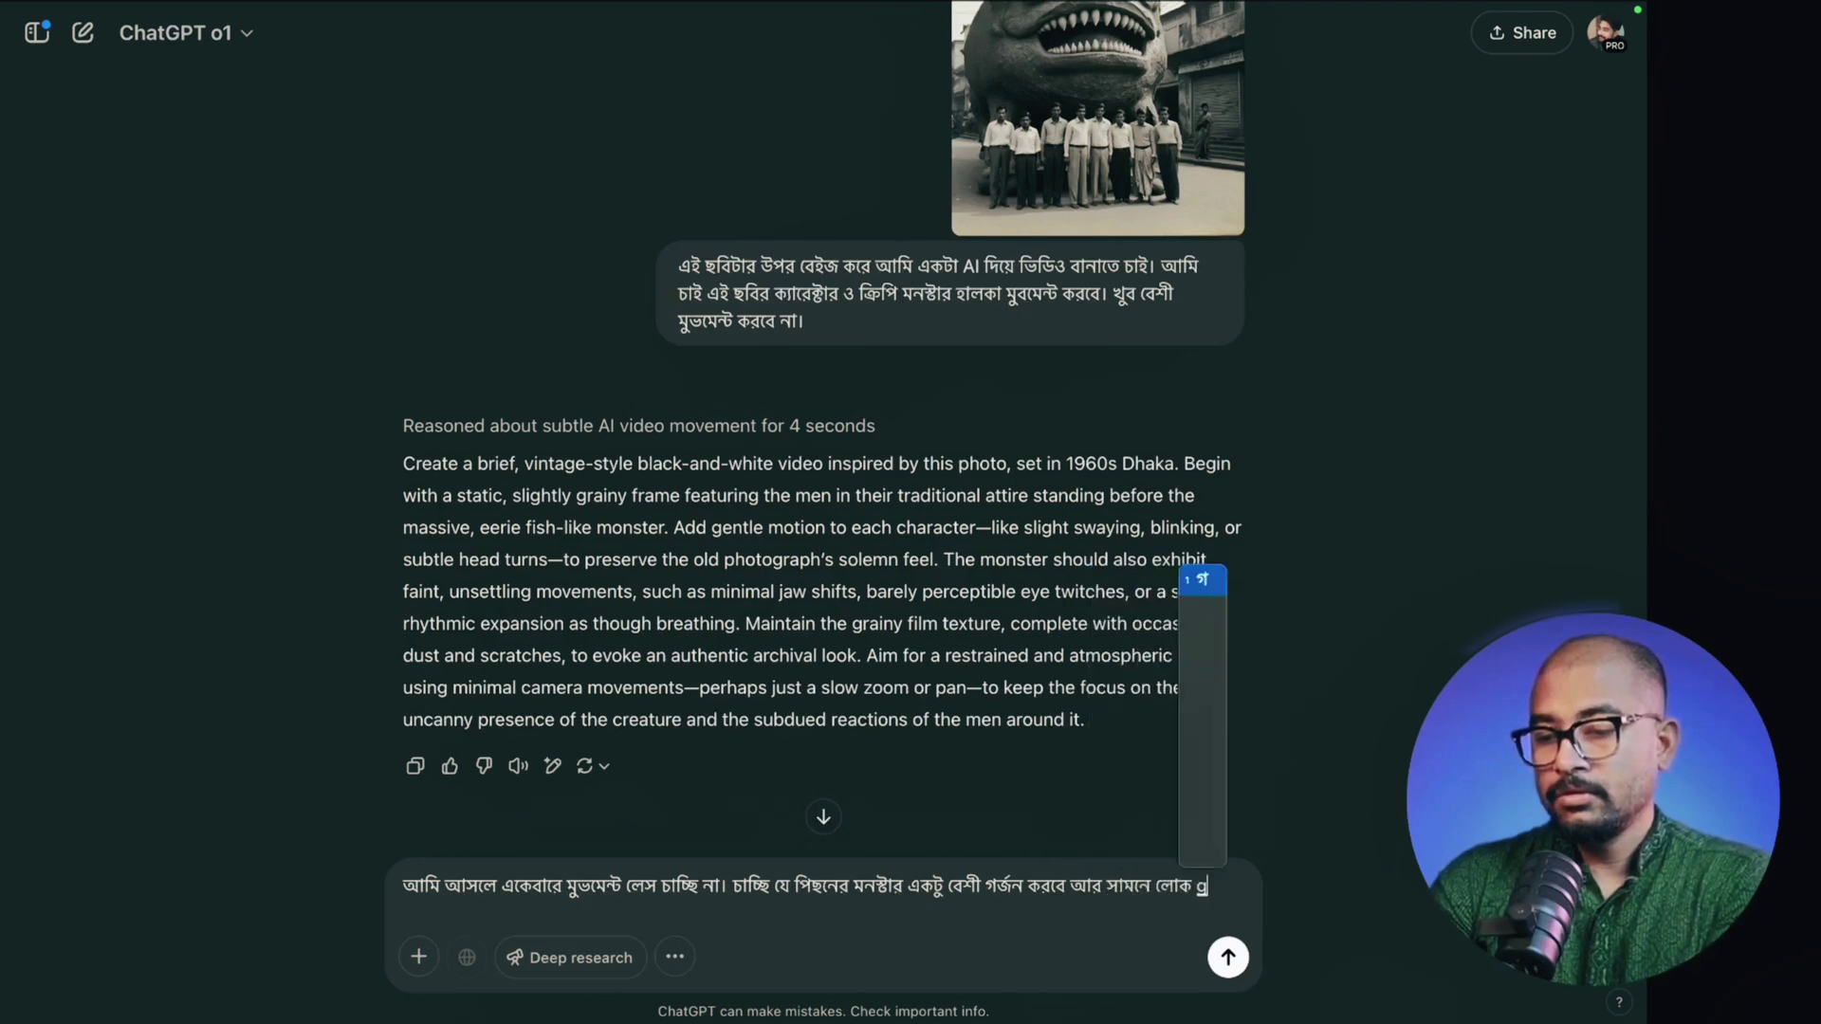
pyautogui.write('ulo voy p')
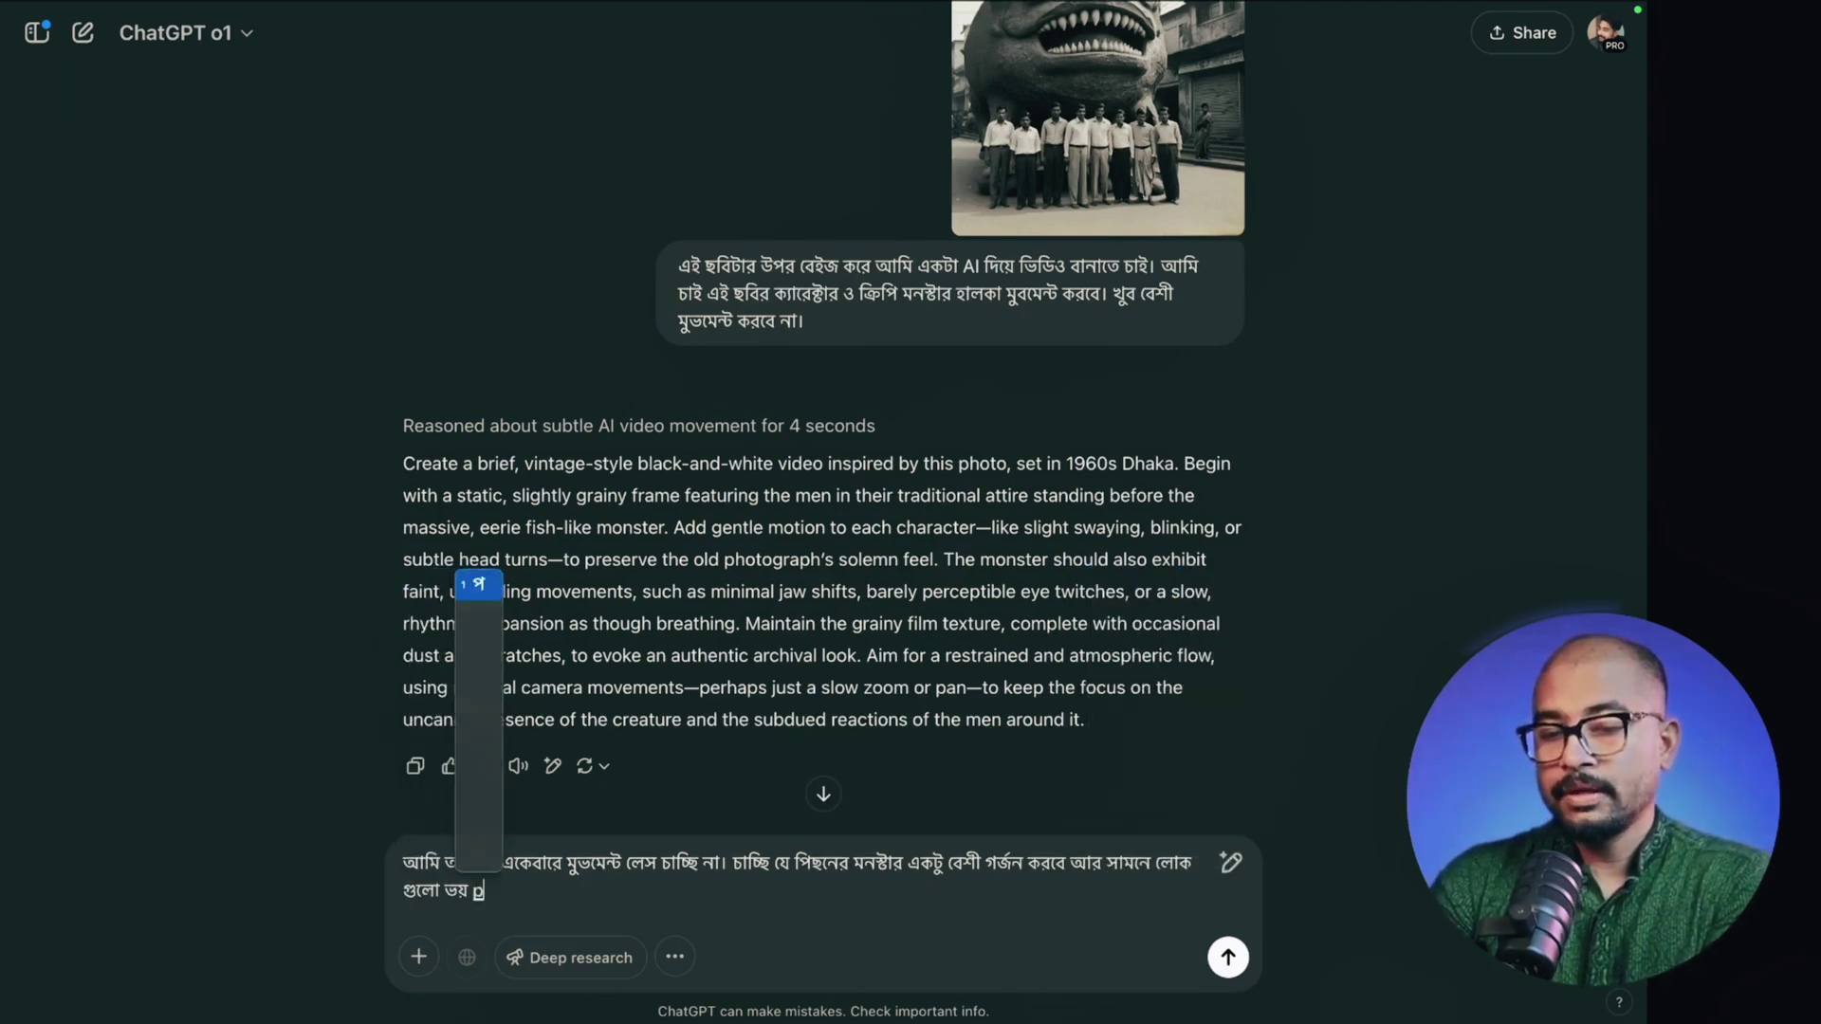
pyautogui.write('eye jabe ')
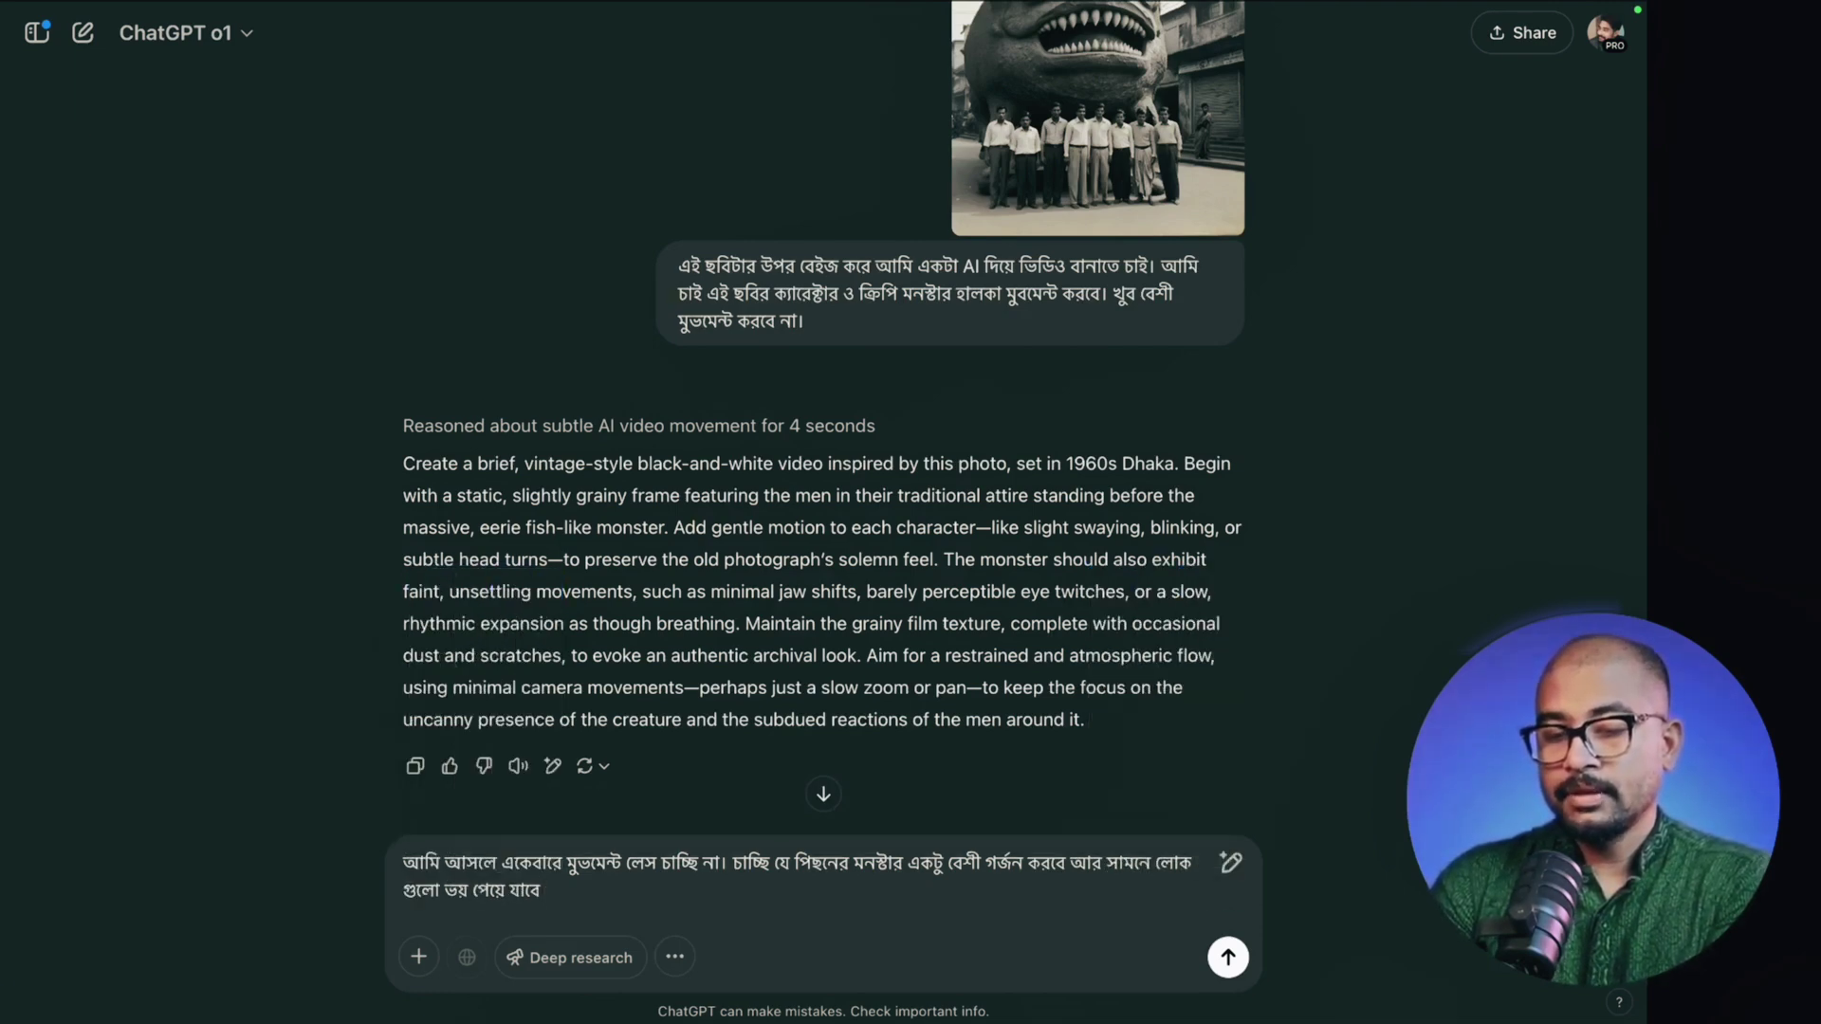
pyautogui.write(', tobe')
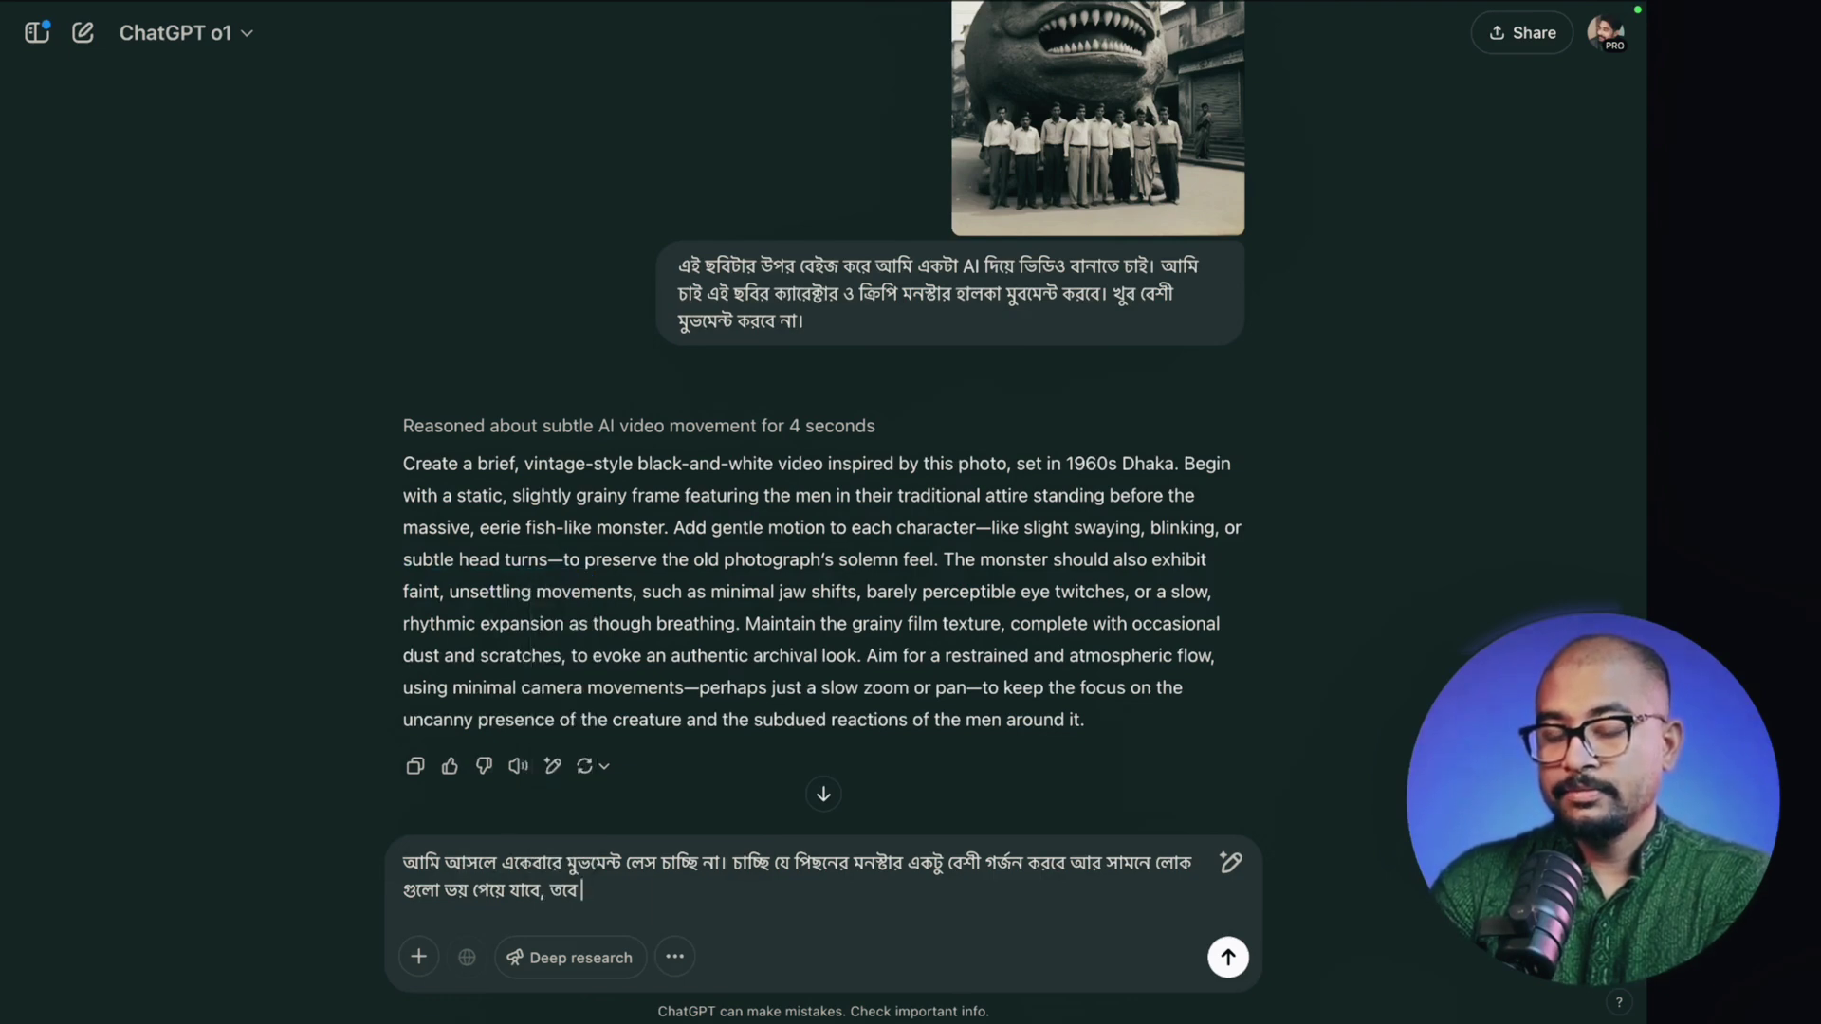
pyautogui.write(' tara')
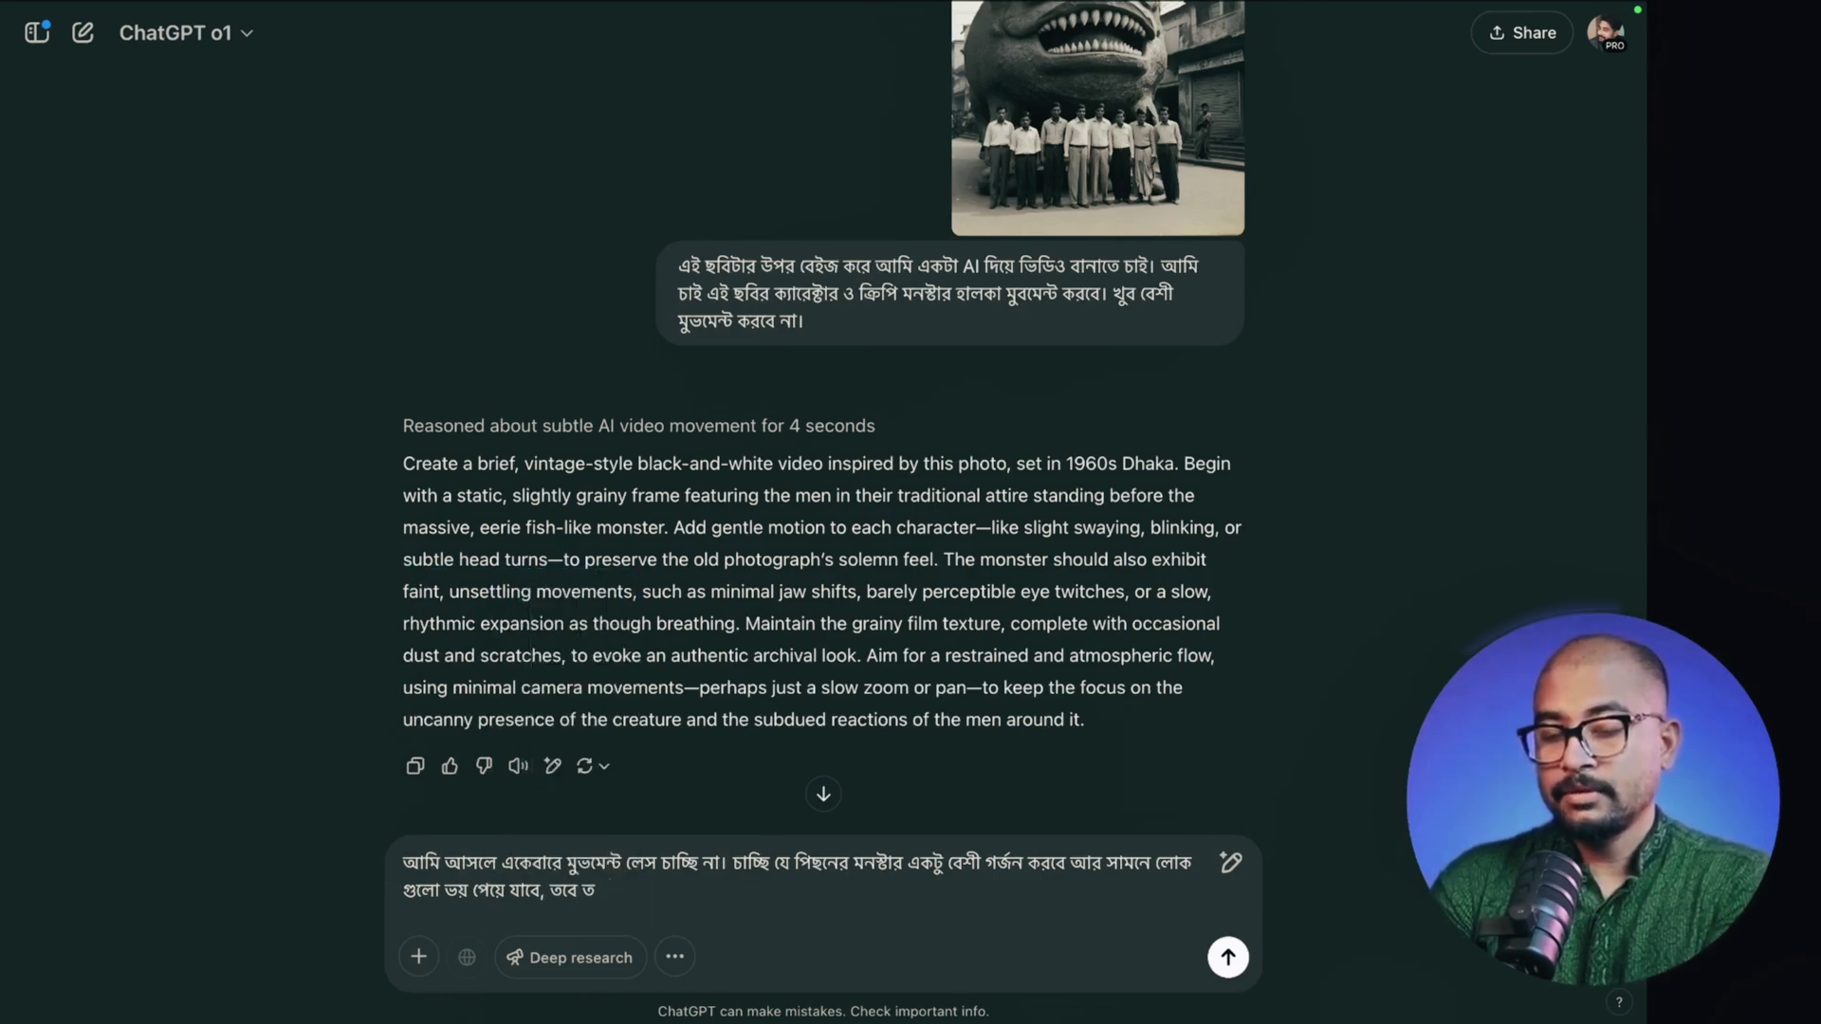
pyautogui.press('BackSpace')
pyautogui.press('BackSpace')
pyautogui.press('BackSpace')
pyautogui.press('BackSpace')
pyautogui.write('.')
pyautogui.press('Return')
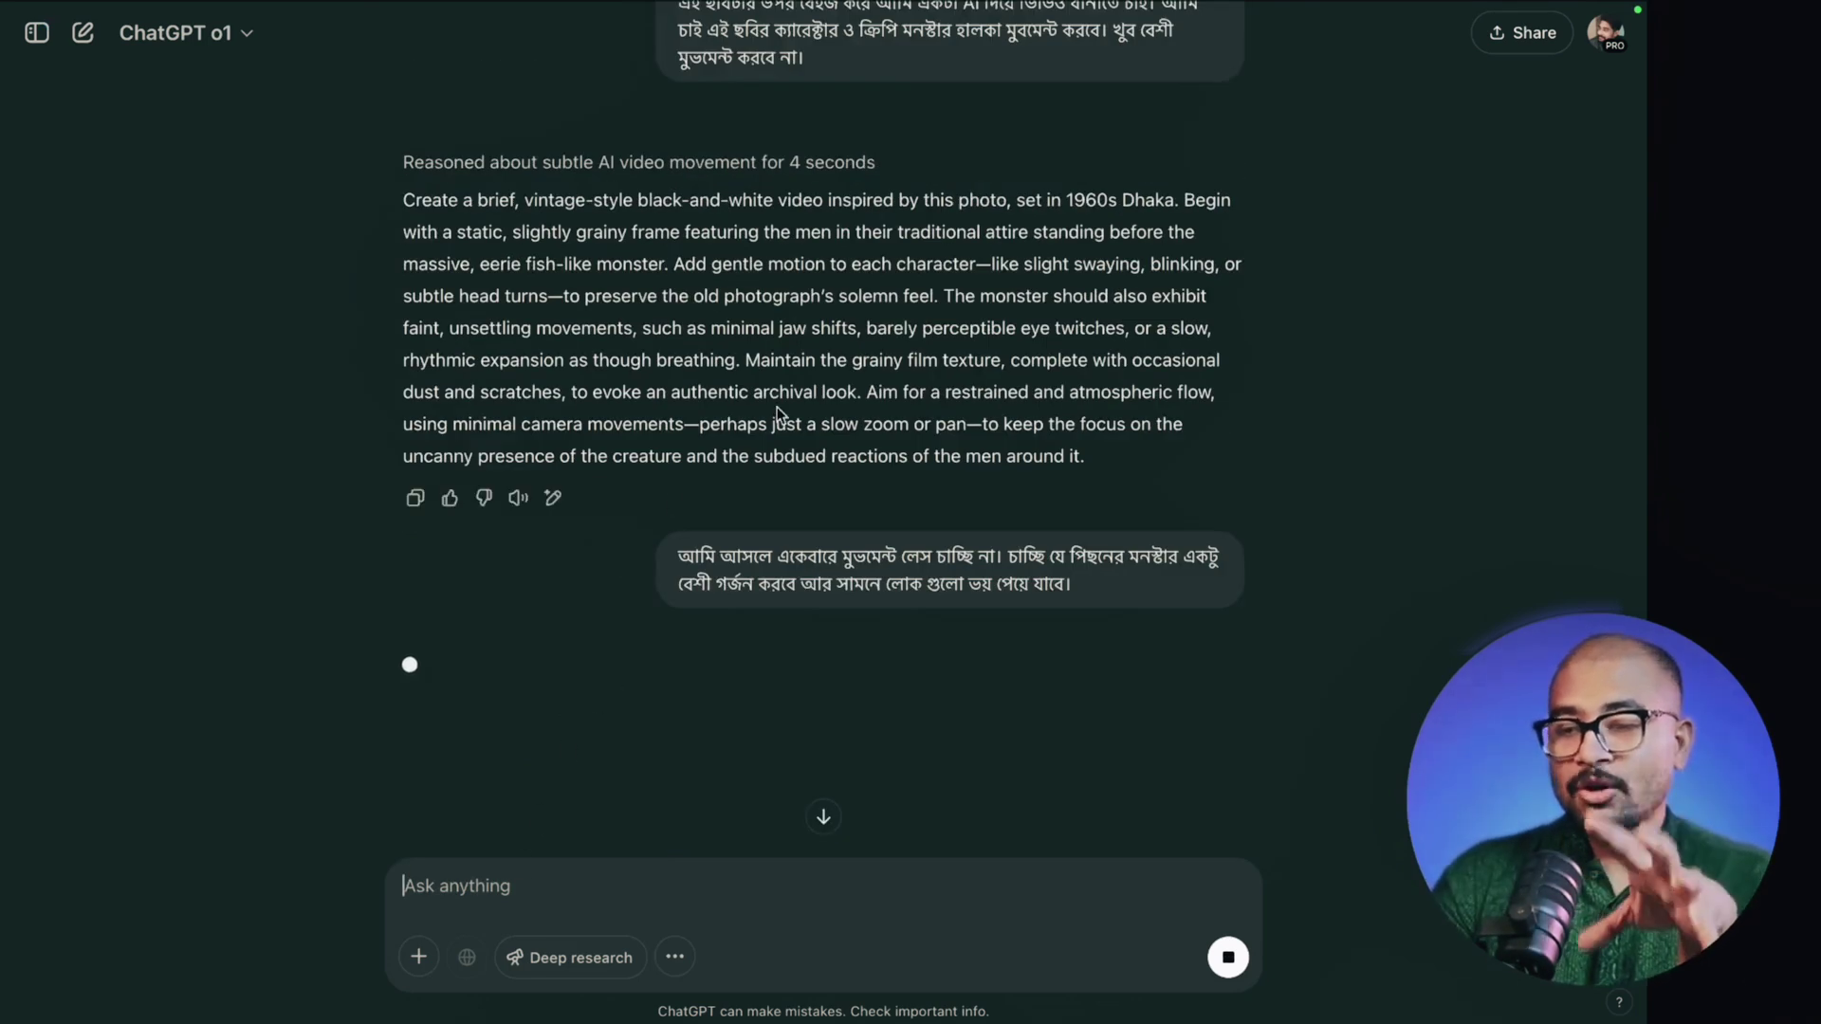
# - Check the gentle-motion wording in the earlier prompt, and copy the whole newly written prompt about the roaring monster
pyautogui.moveTo(994, 270); pyautogui.dragTo(1083, 289)
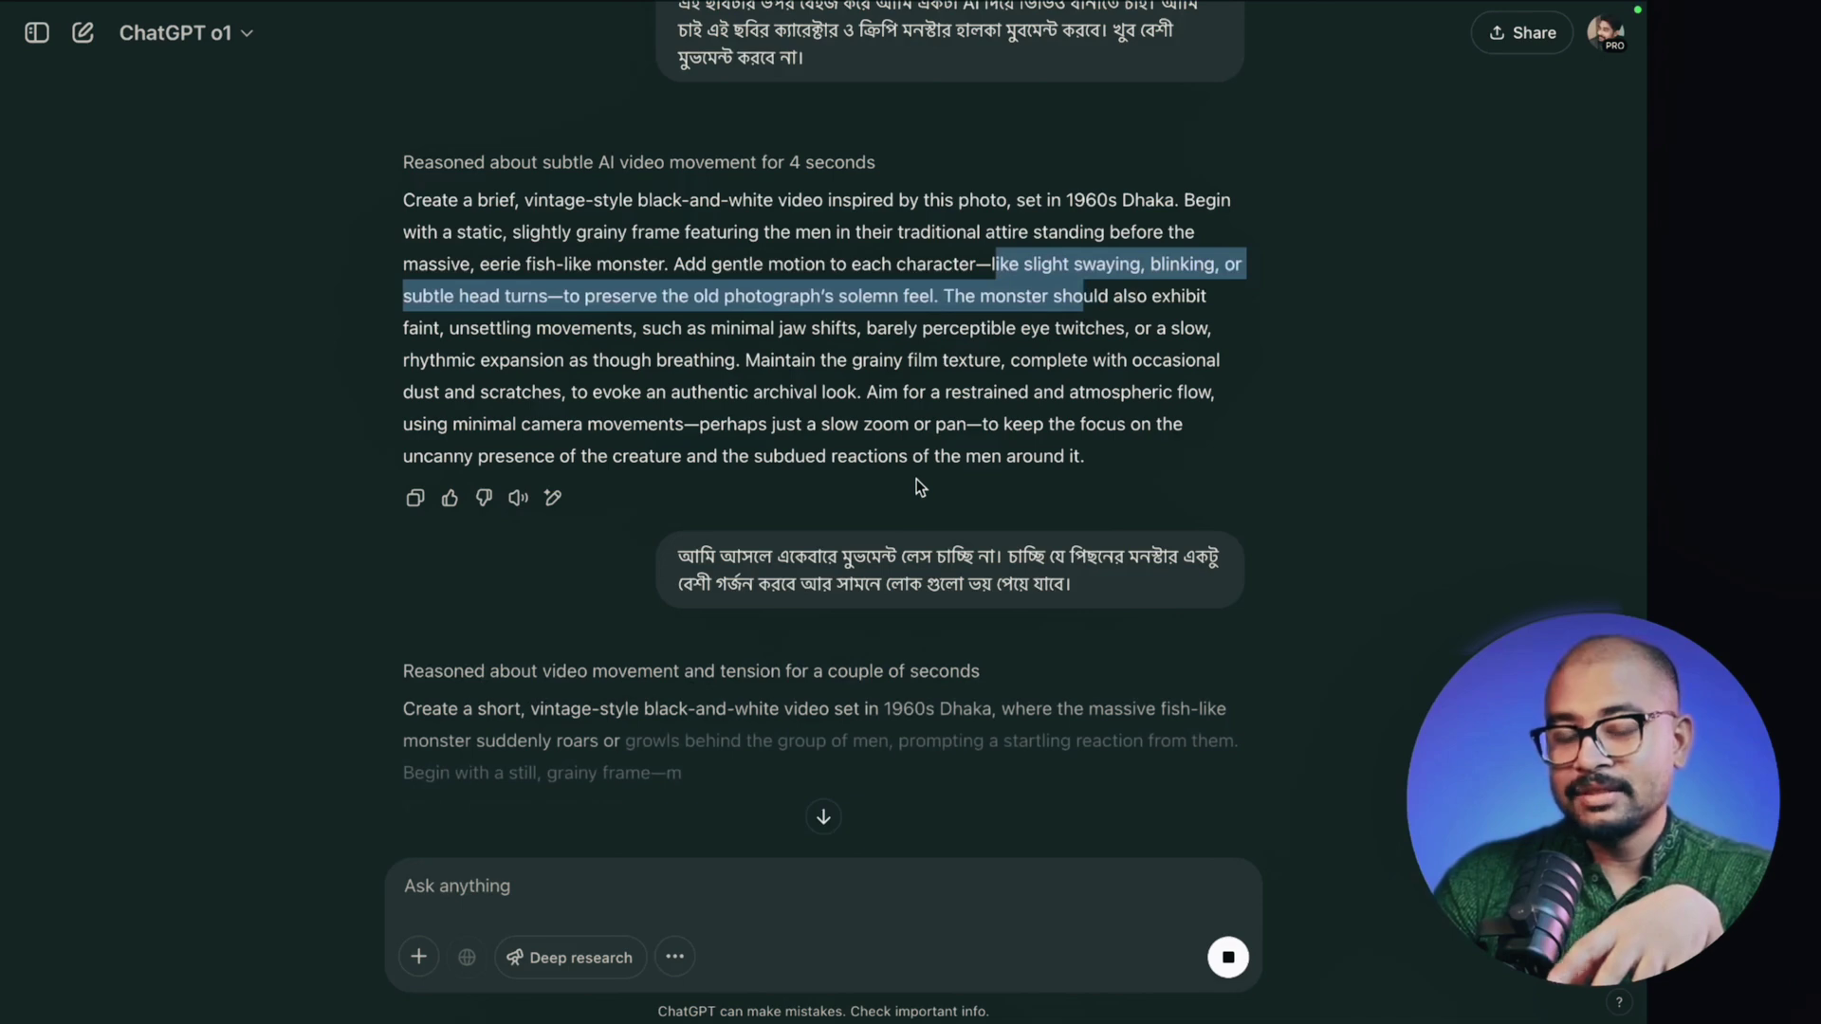
pyautogui.scroll(-3, 916, 480)
pyautogui.scroll(2, 916, 480)
pyautogui.scroll(-4, 806, 415)
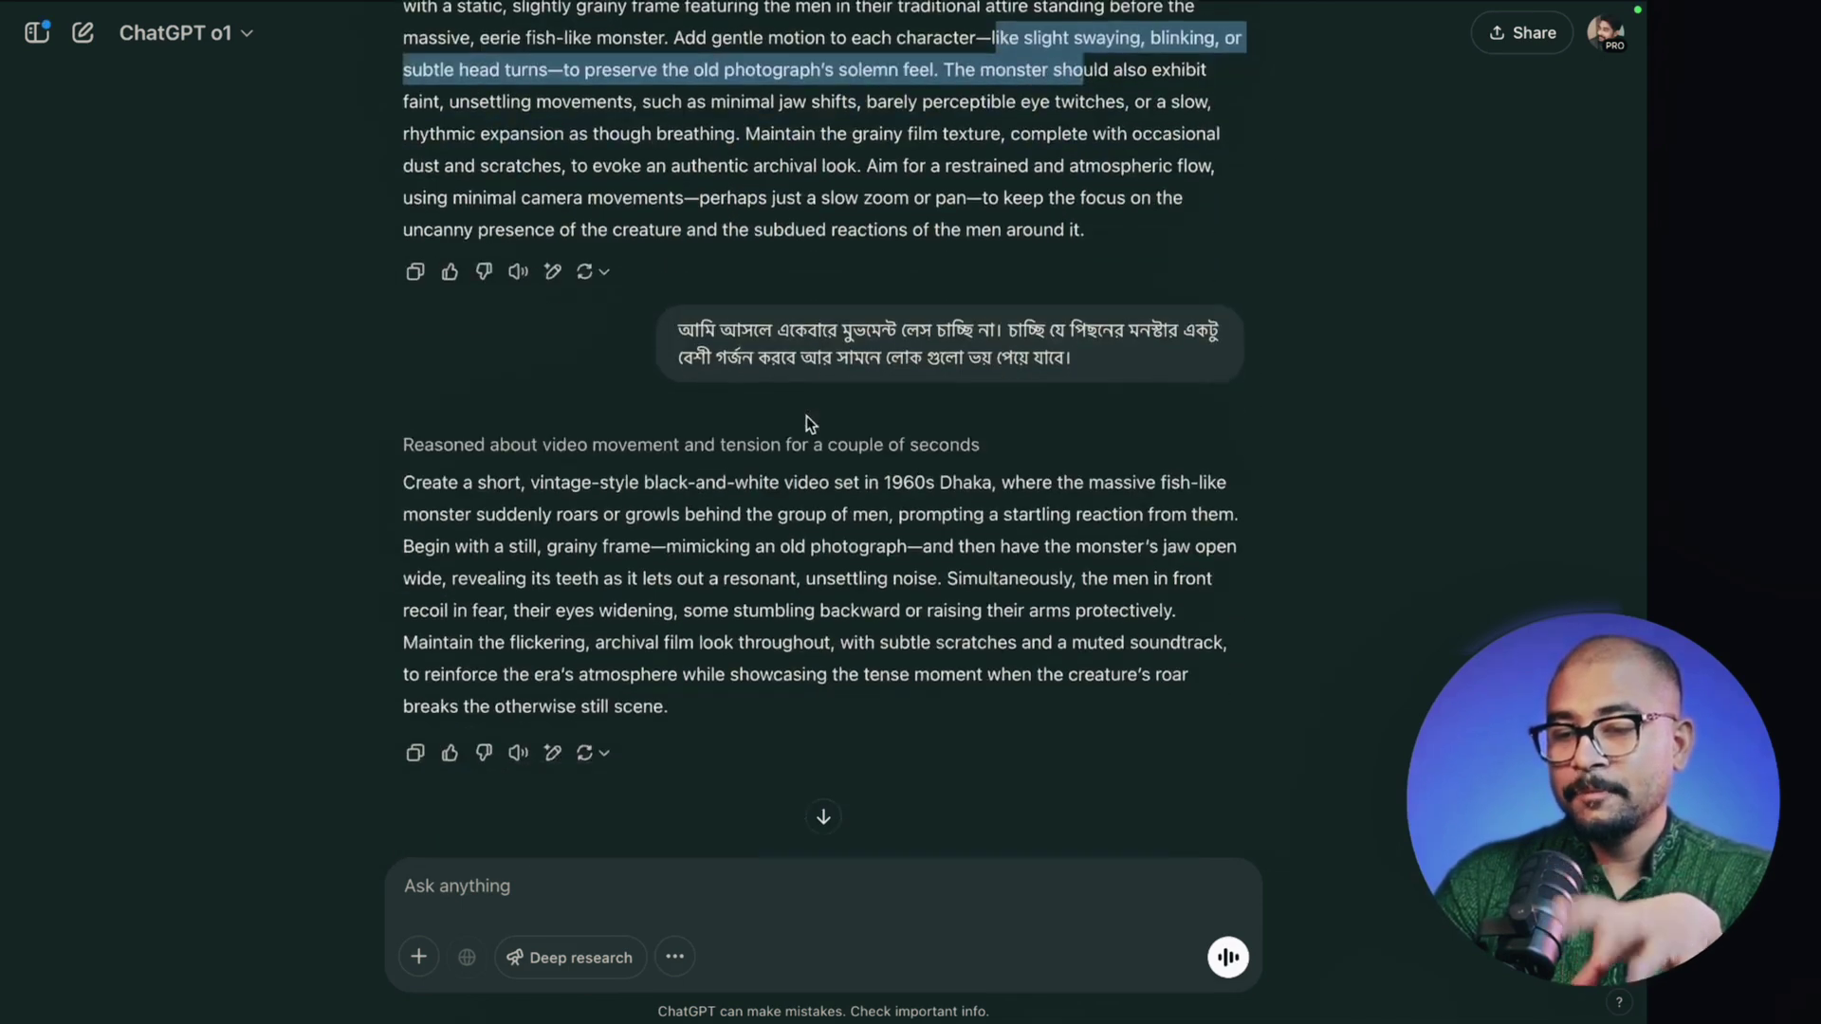
pyautogui.moveTo(401, 337); pyautogui.dragTo(728, 582)
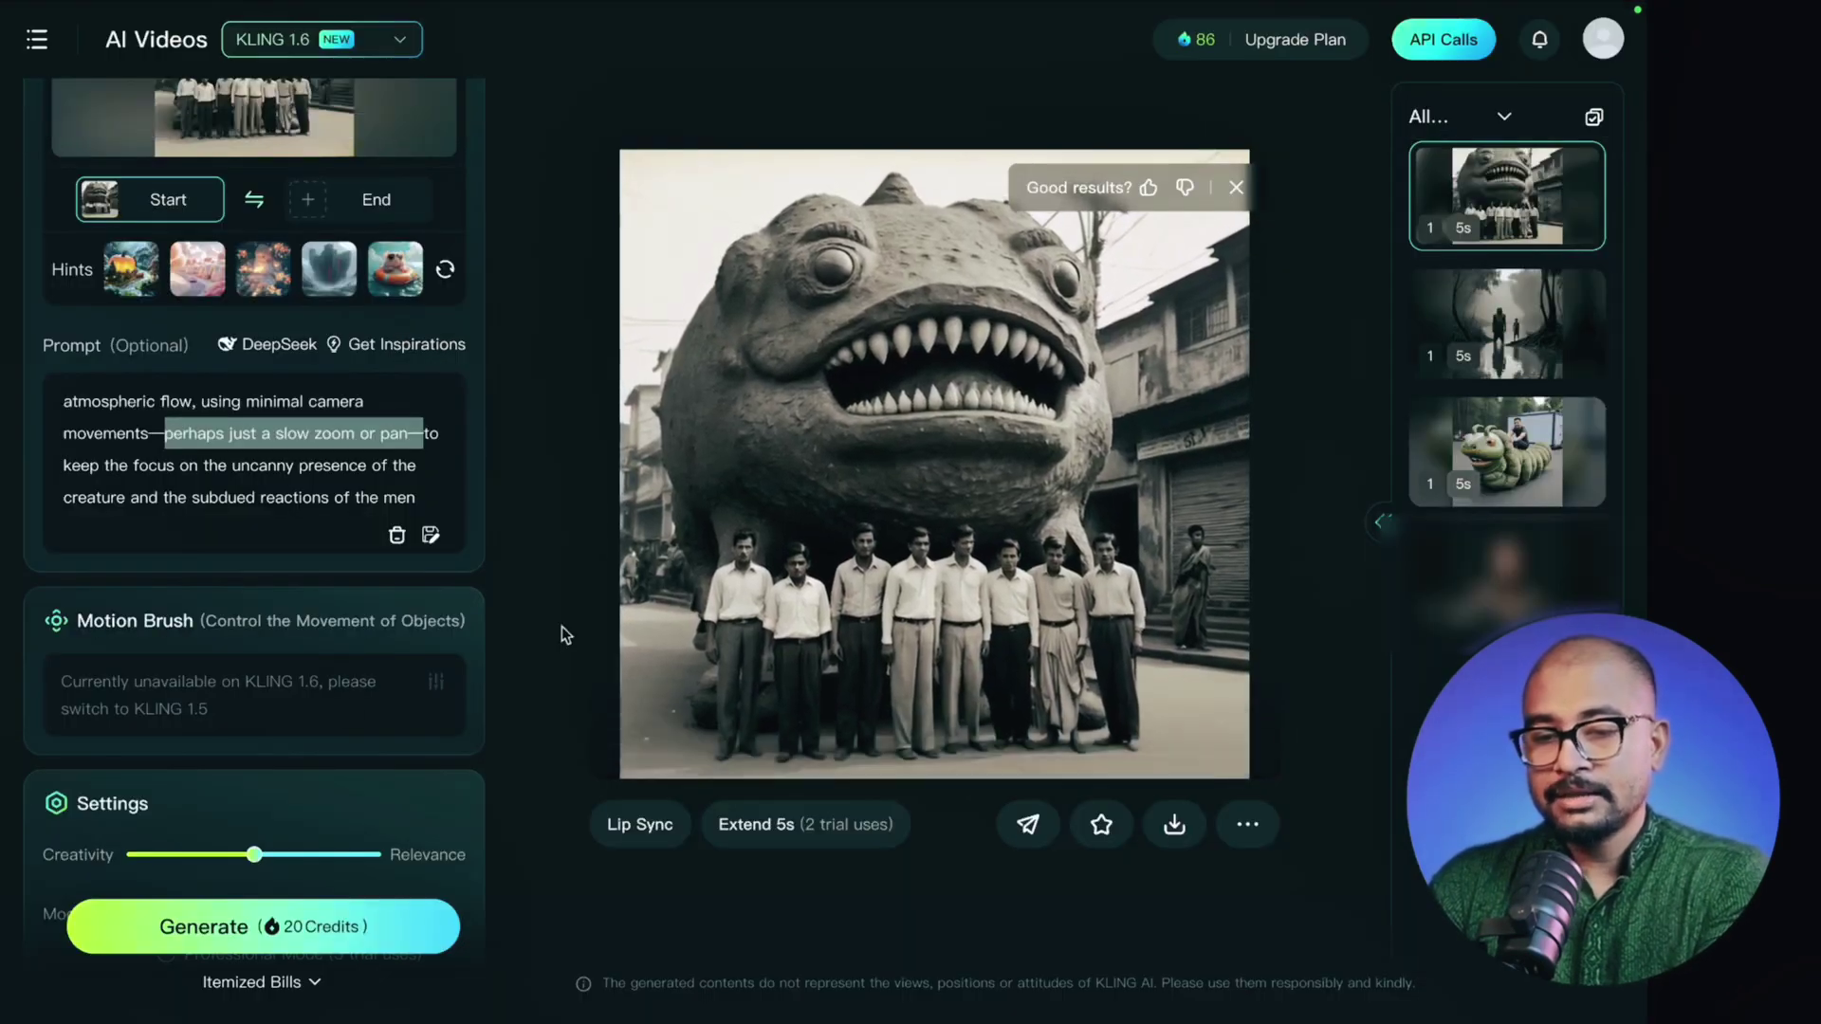
# - In KLING AI, replace the old prompt with the copied roaring-monster prompt and generate a new 5-second Standard Mode video
pyautogui.hotkey('ctrl', 'v')
pyautogui.scroll(5, 247, 446)
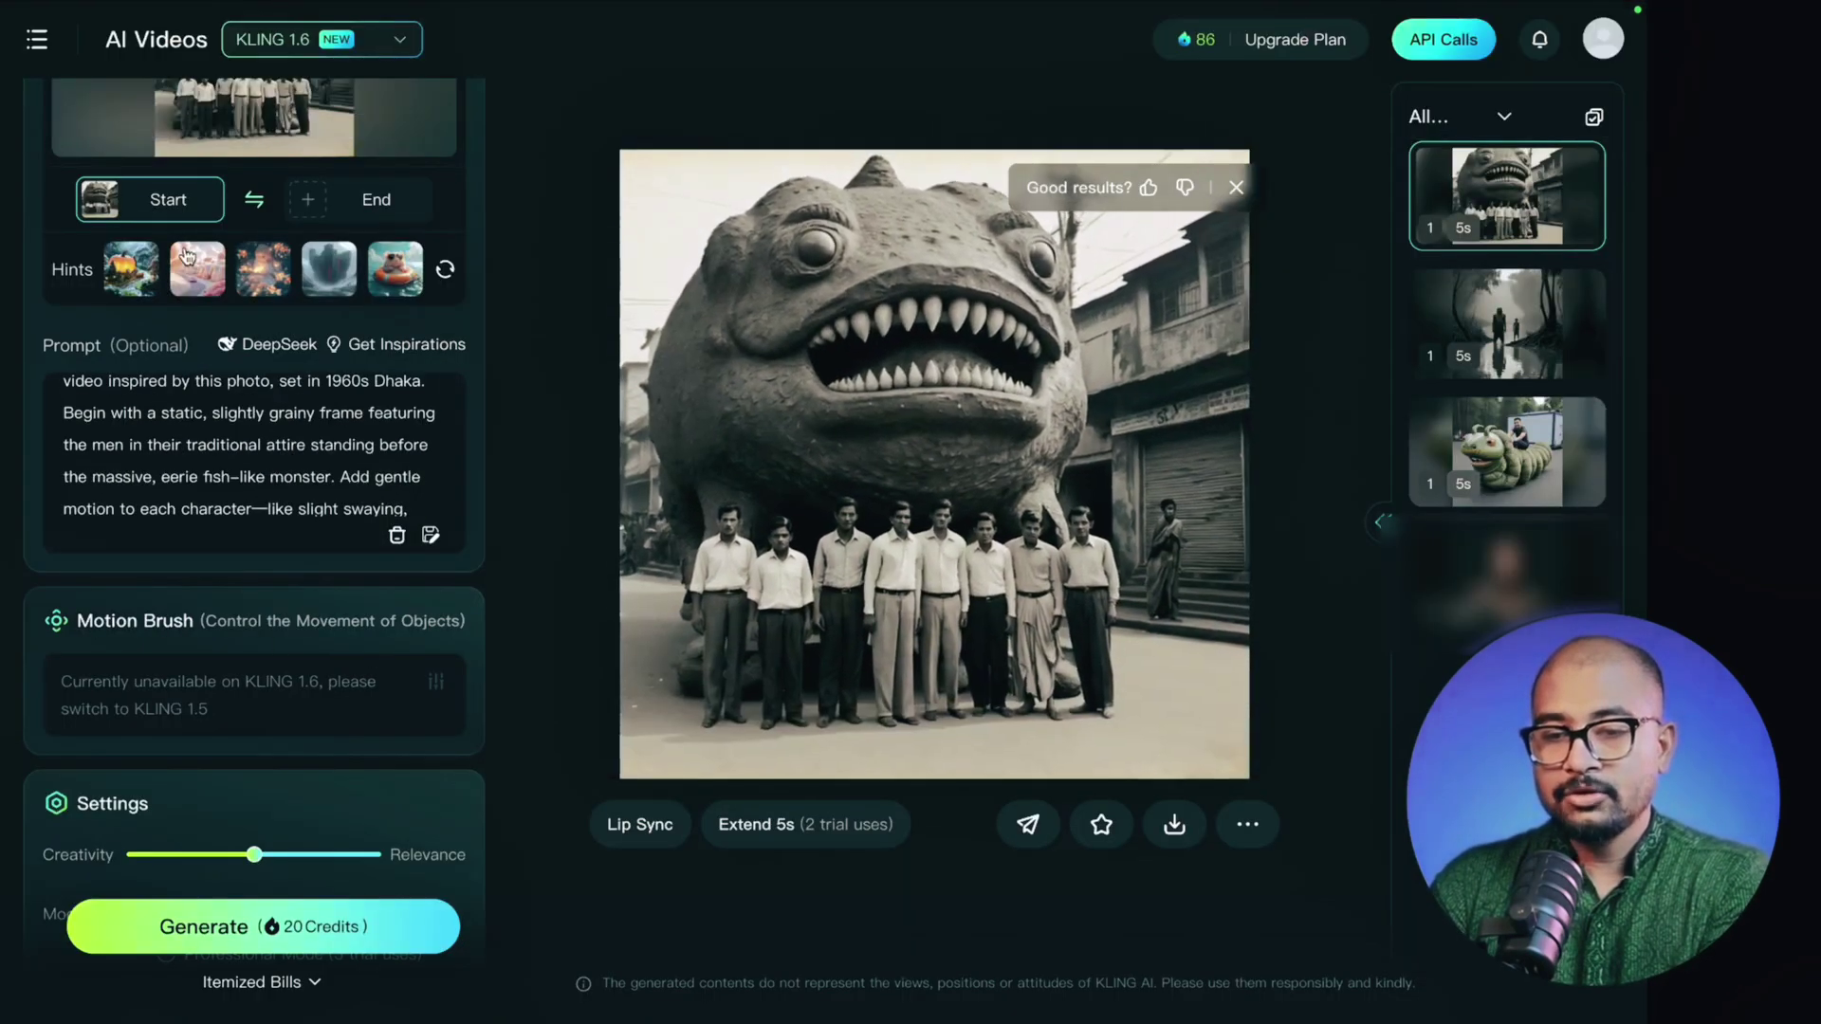
pyautogui.hotkey('ctrl', 'v')
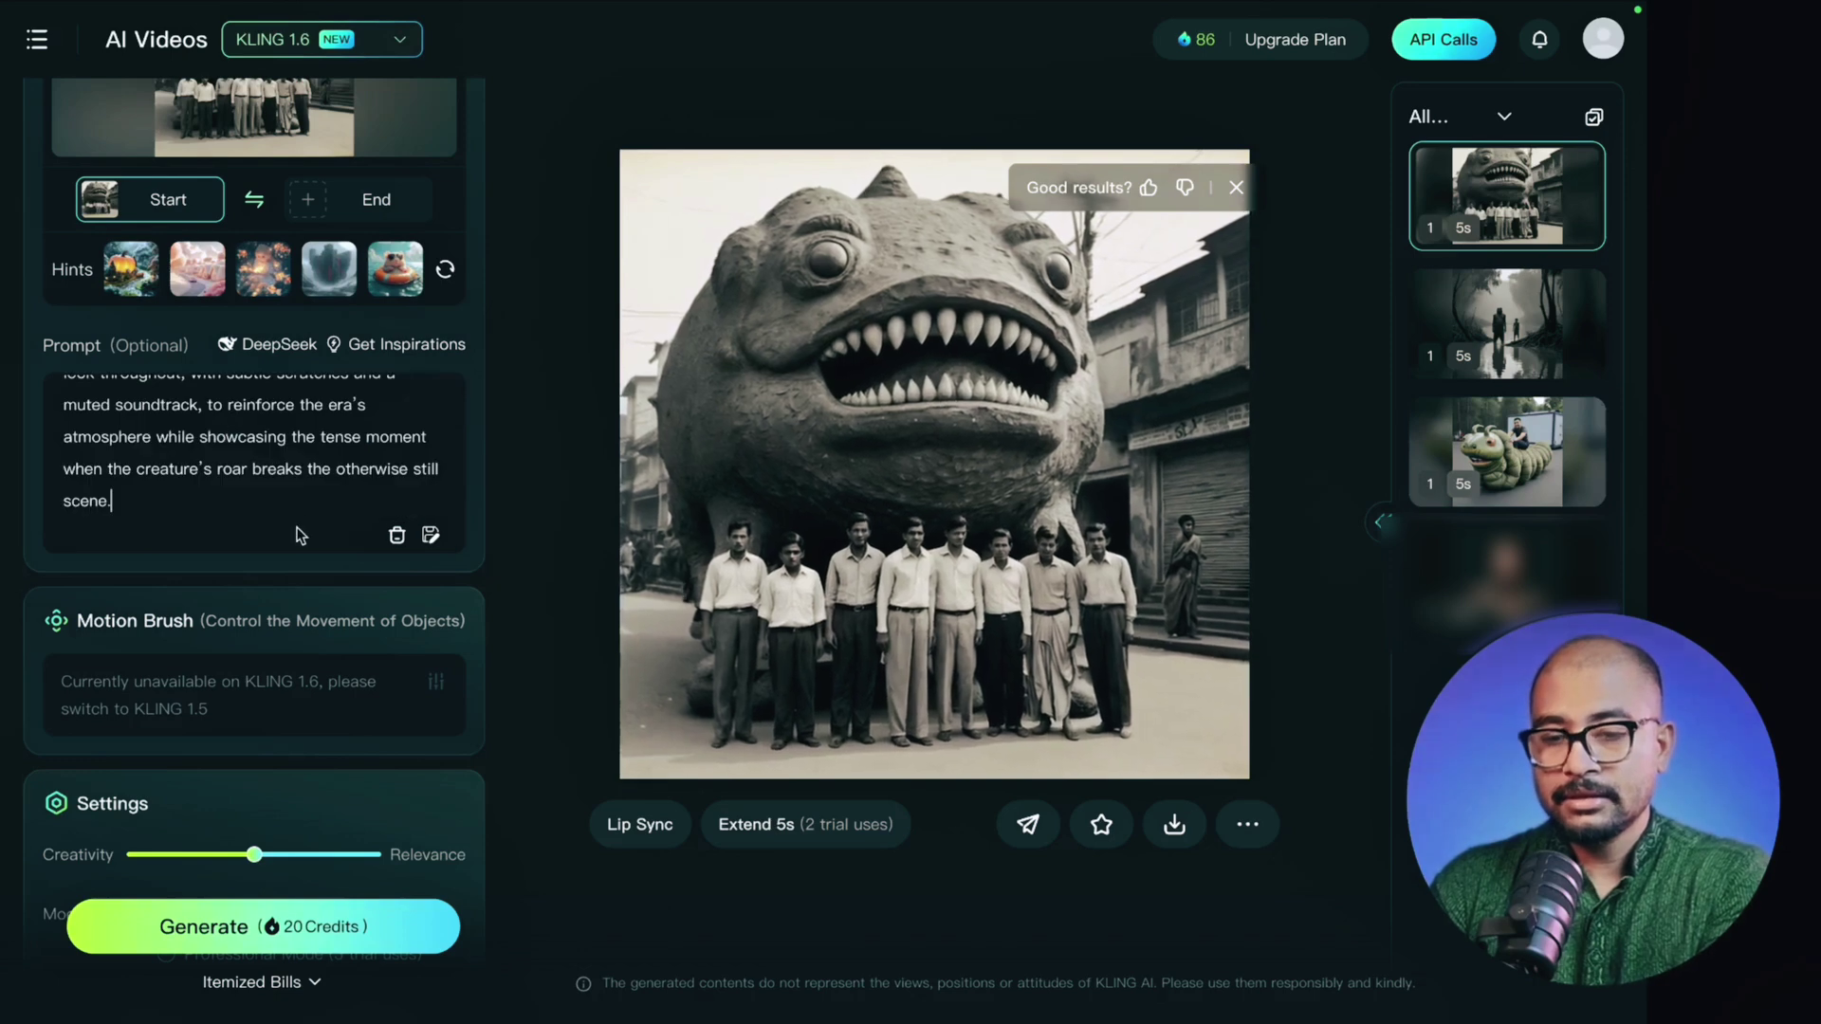
pyautogui.scroll(4, 293, 512)
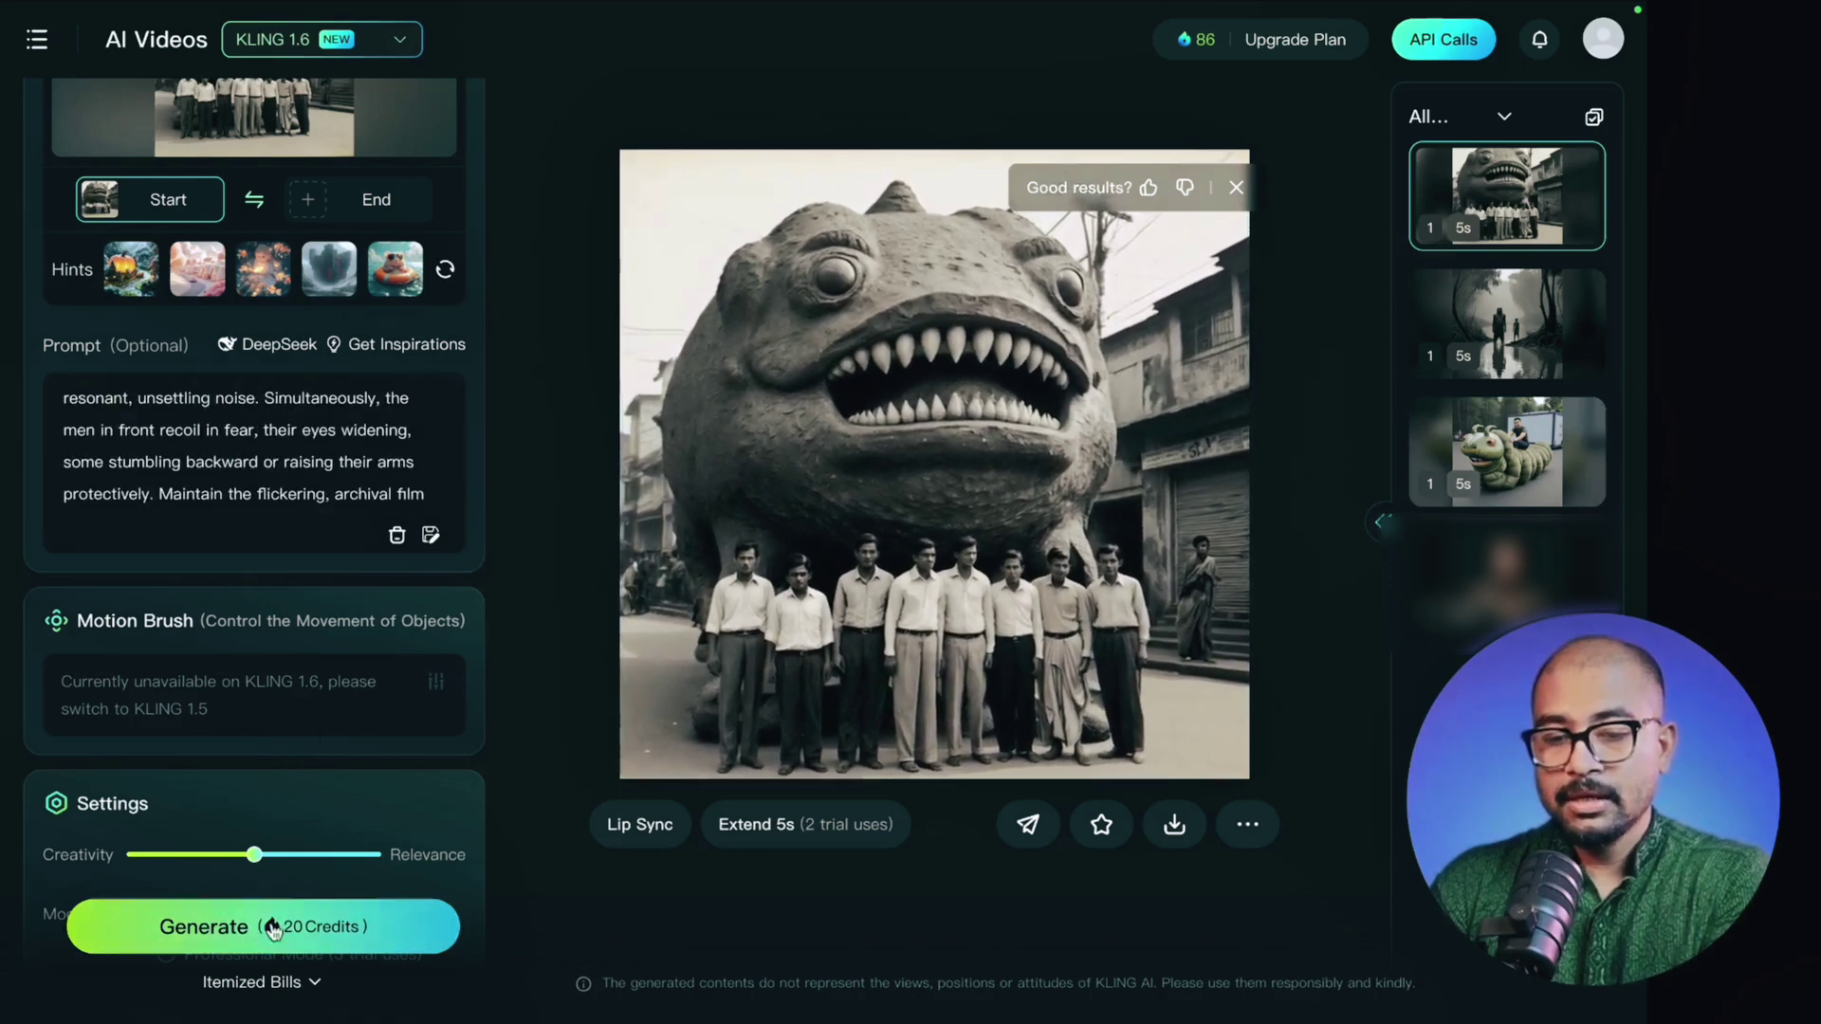
pyautogui.scroll(-2, 293, 856)
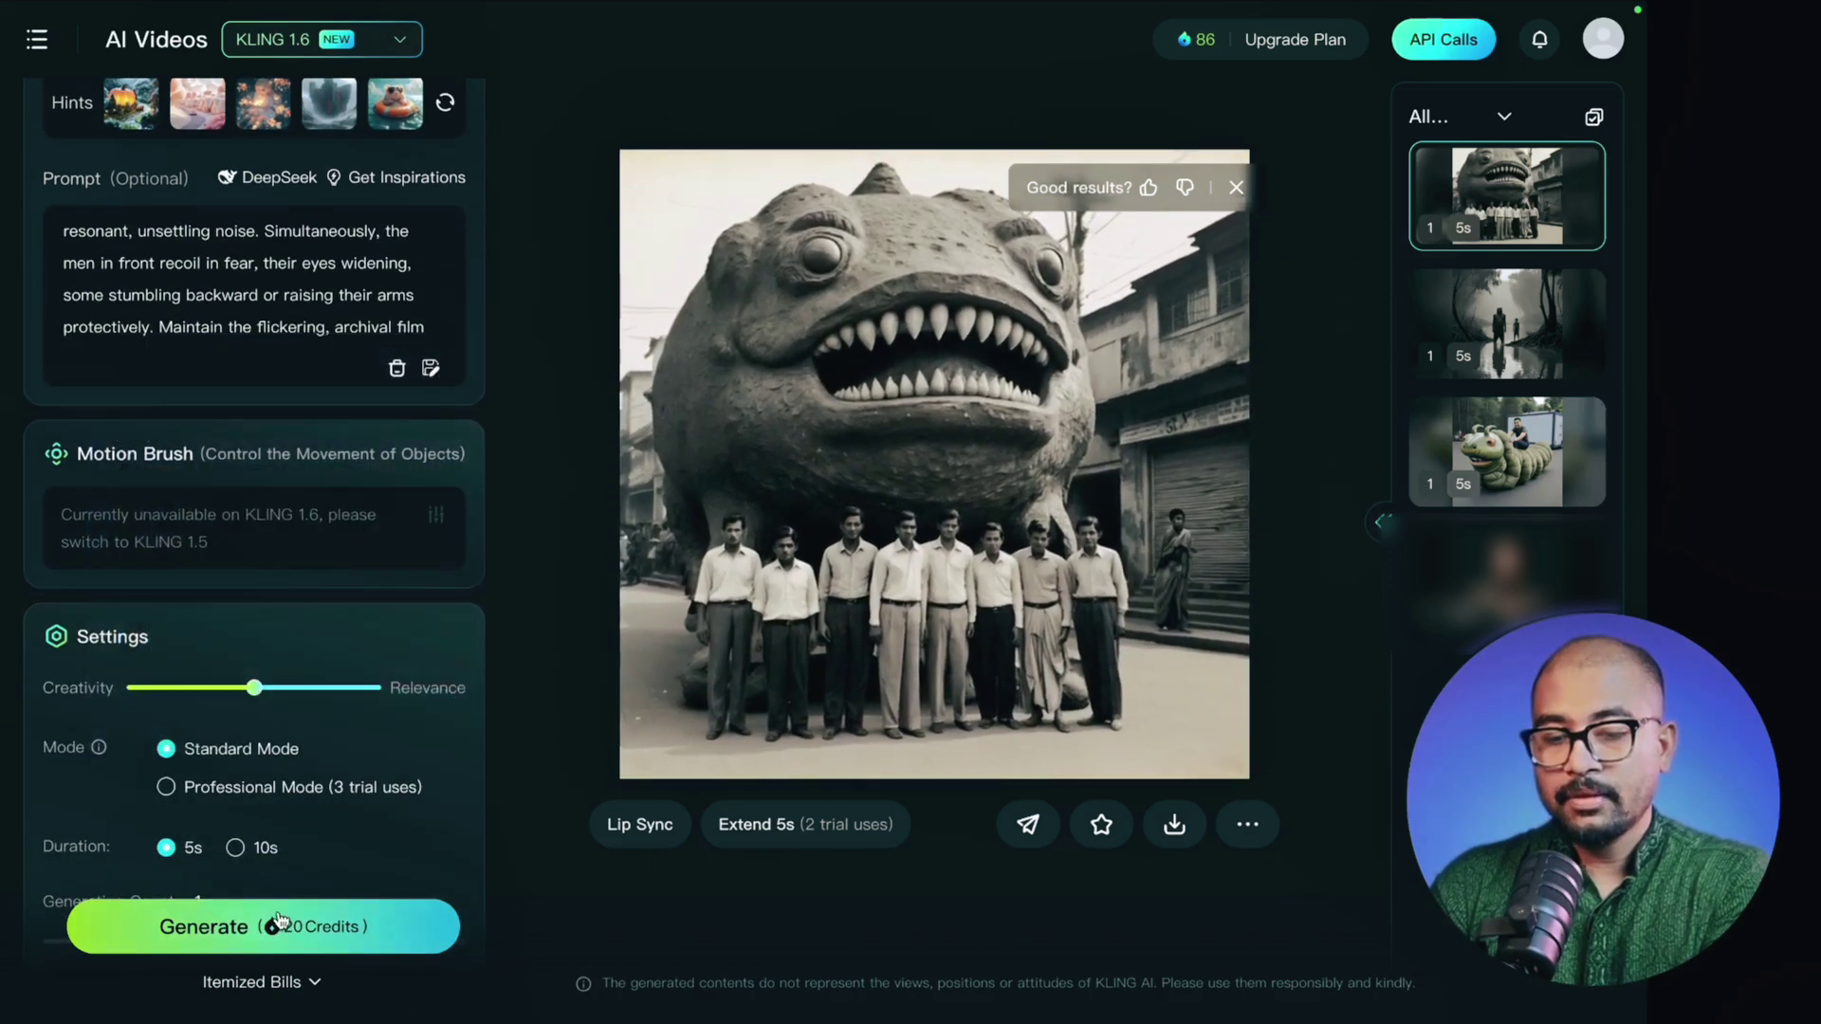
pyautogui.click(280, 922)
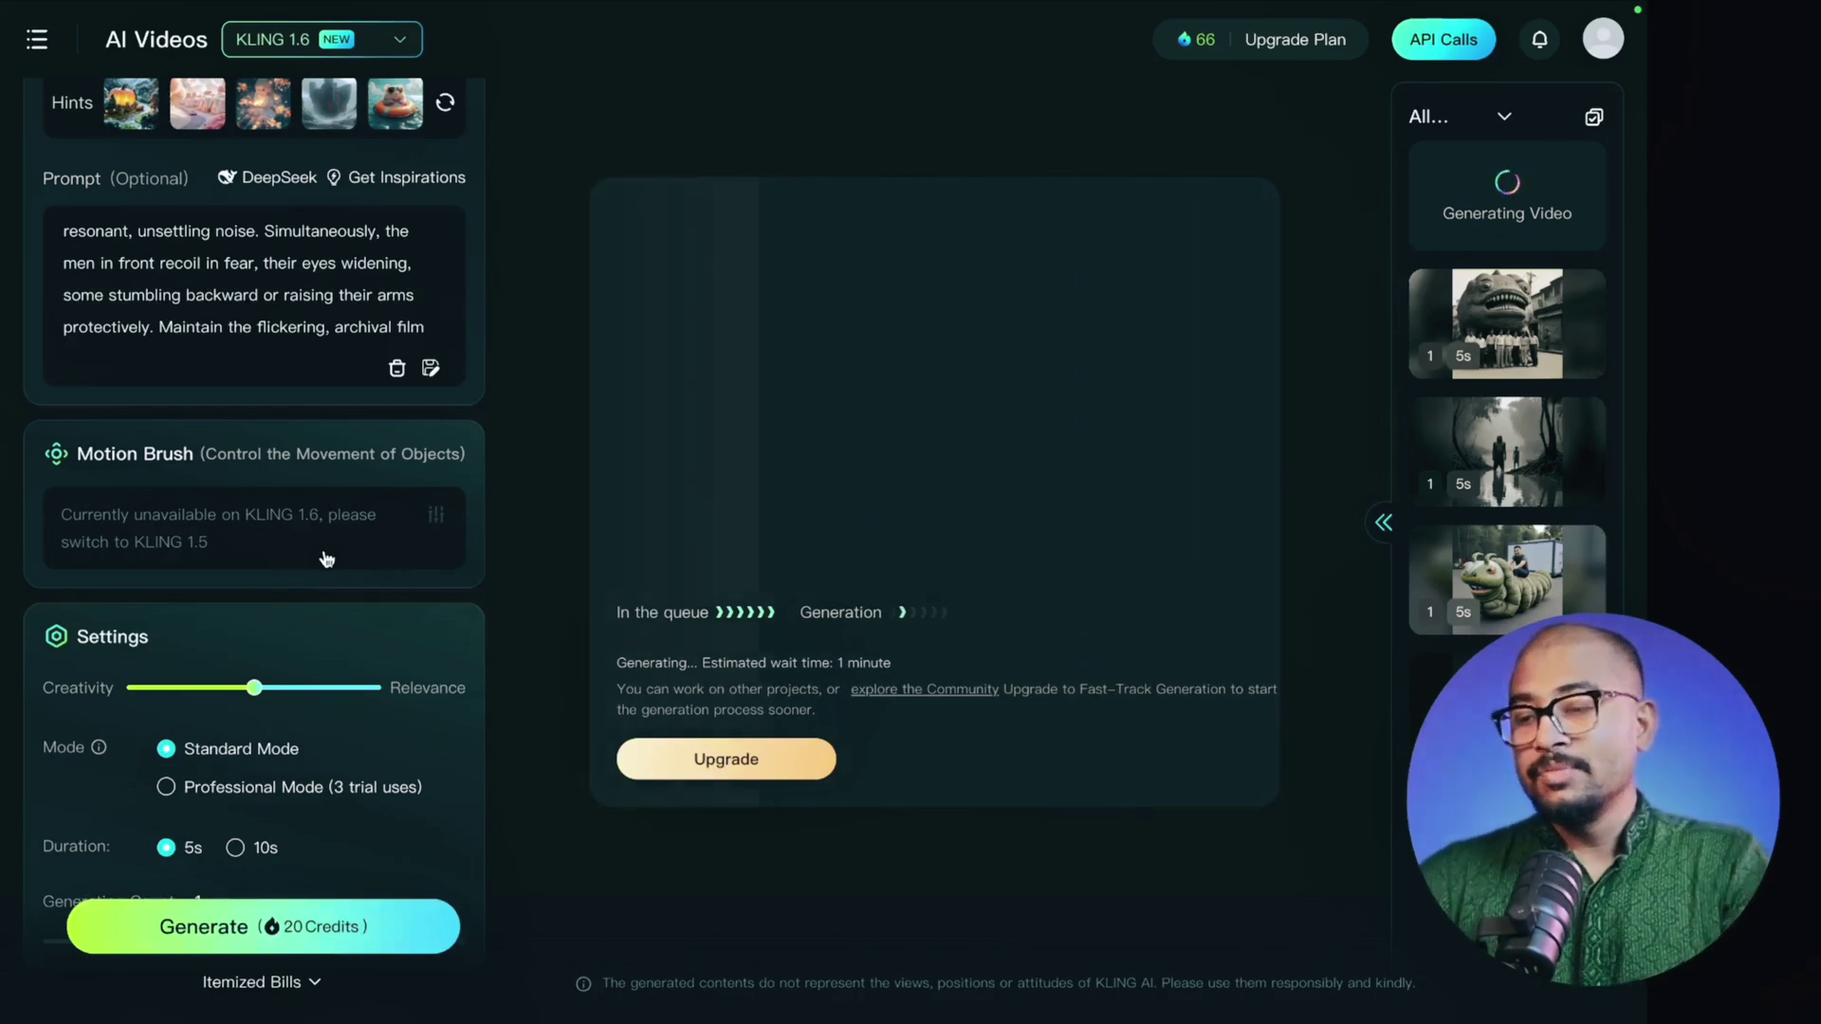
# - Review the earlier generated videos of the caterpillar, the swamp creature and the Dhaka monster
pyautogui.click(1516, 605)
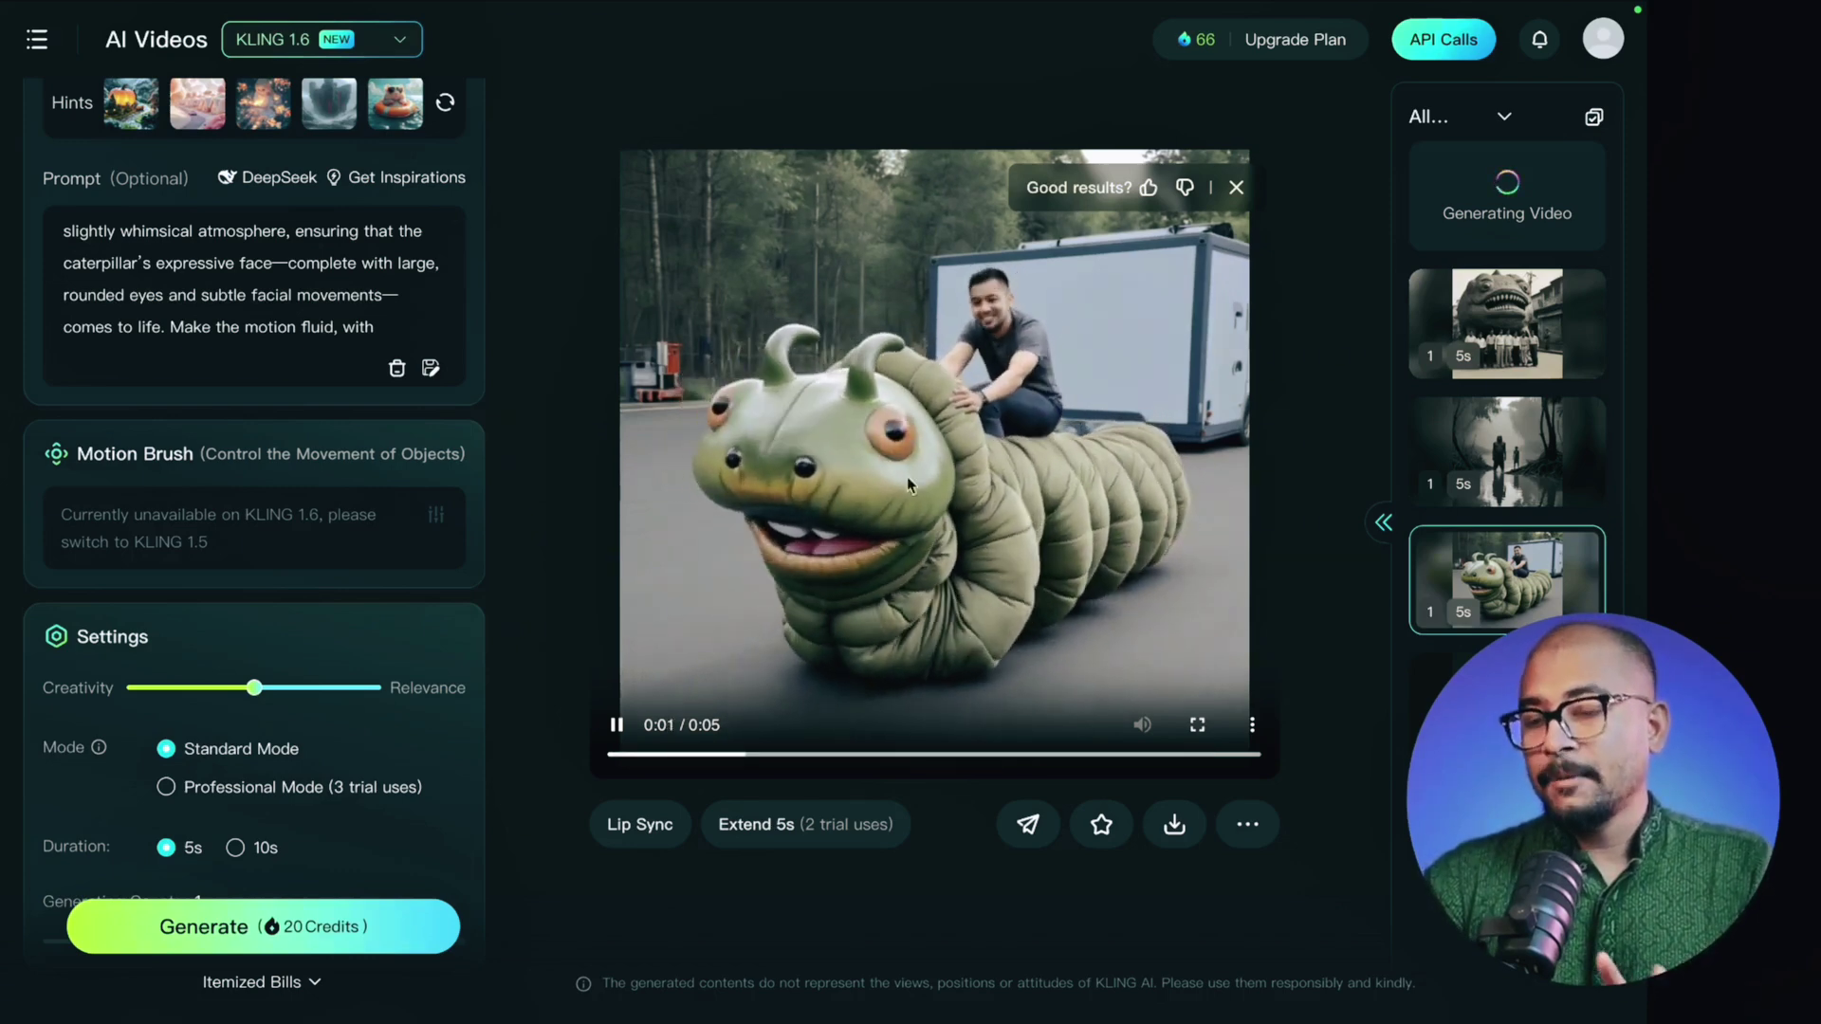
pyautogui.click(1507, 455)
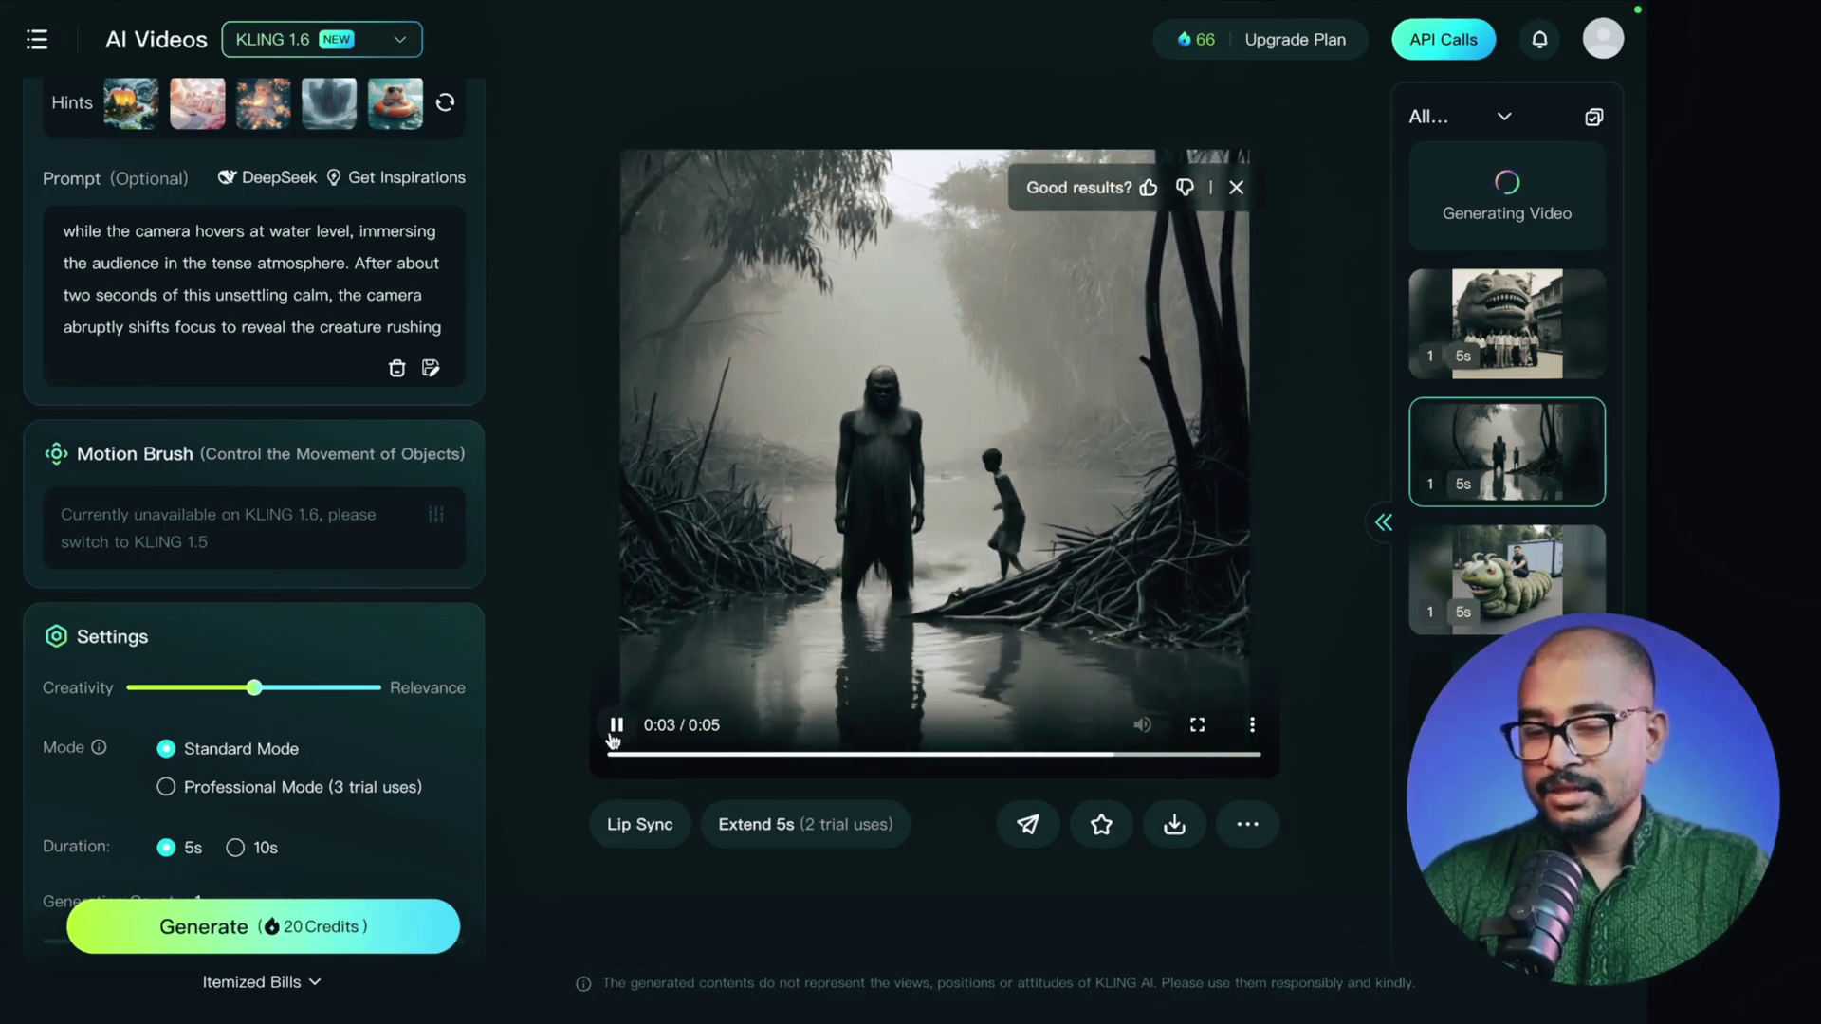
pyautogui.click(874, 677)
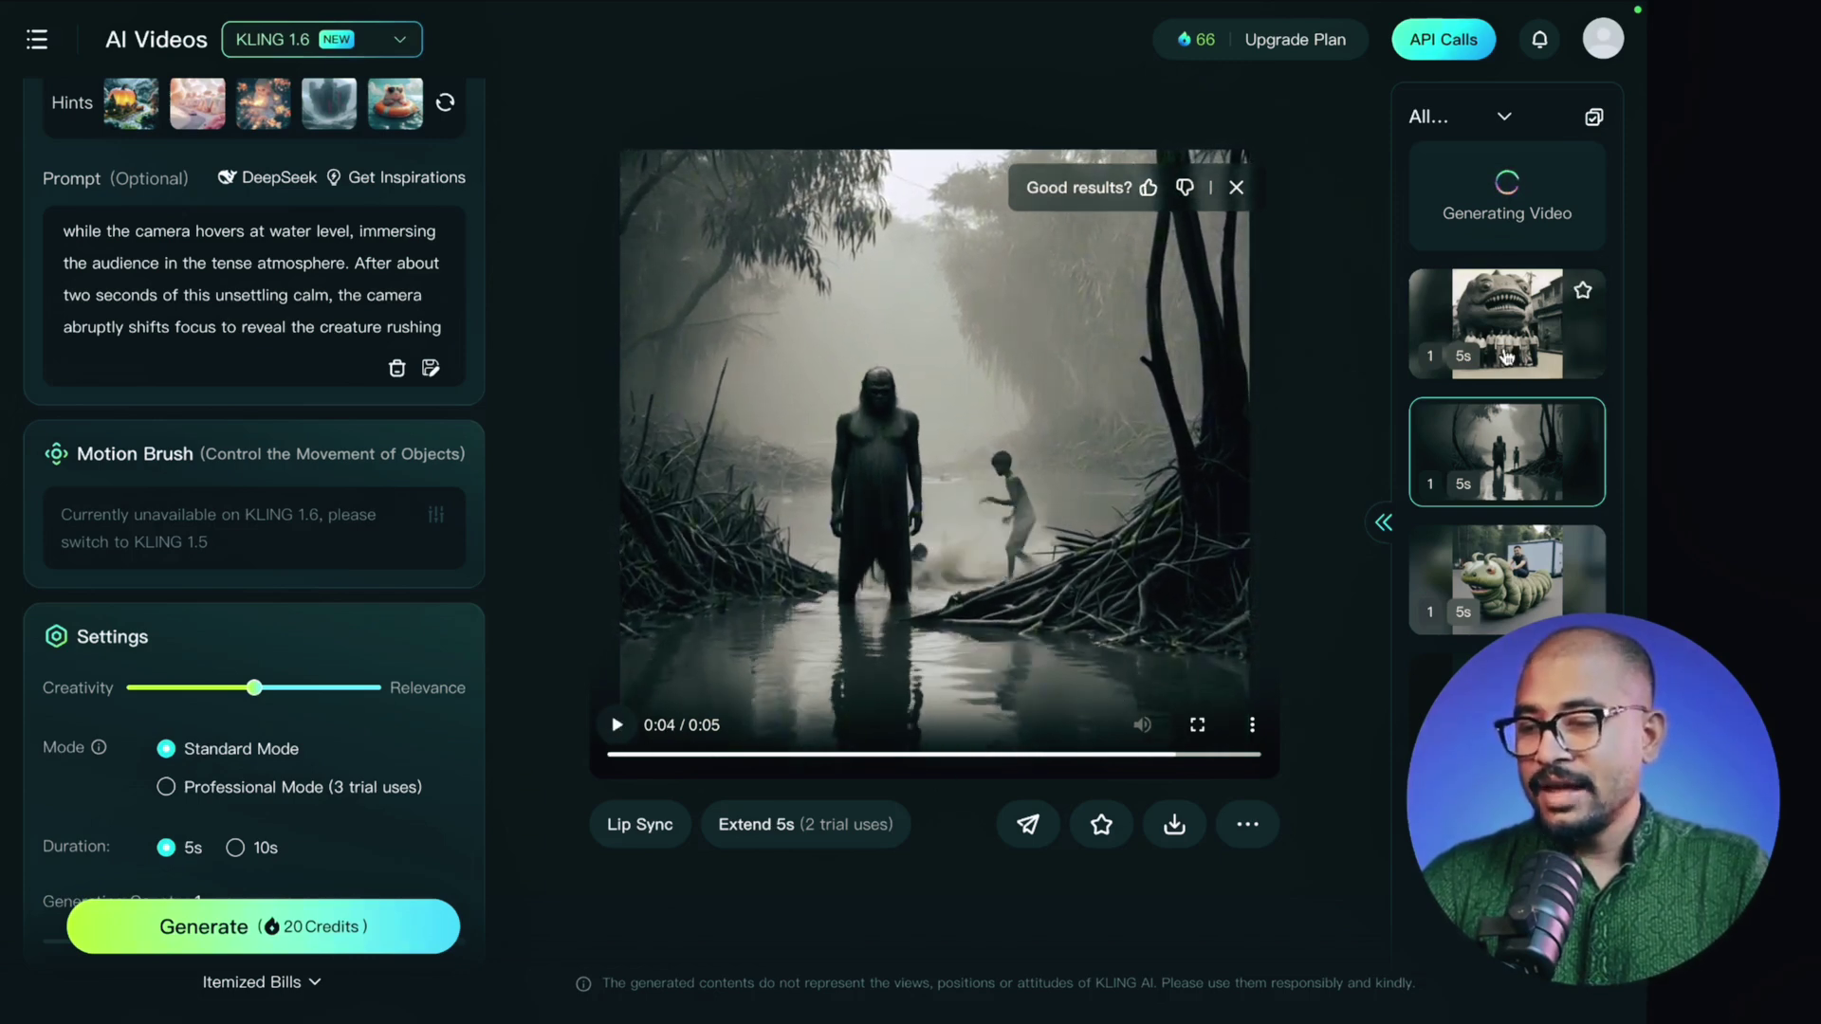
pyautogui.click(1506, 355)
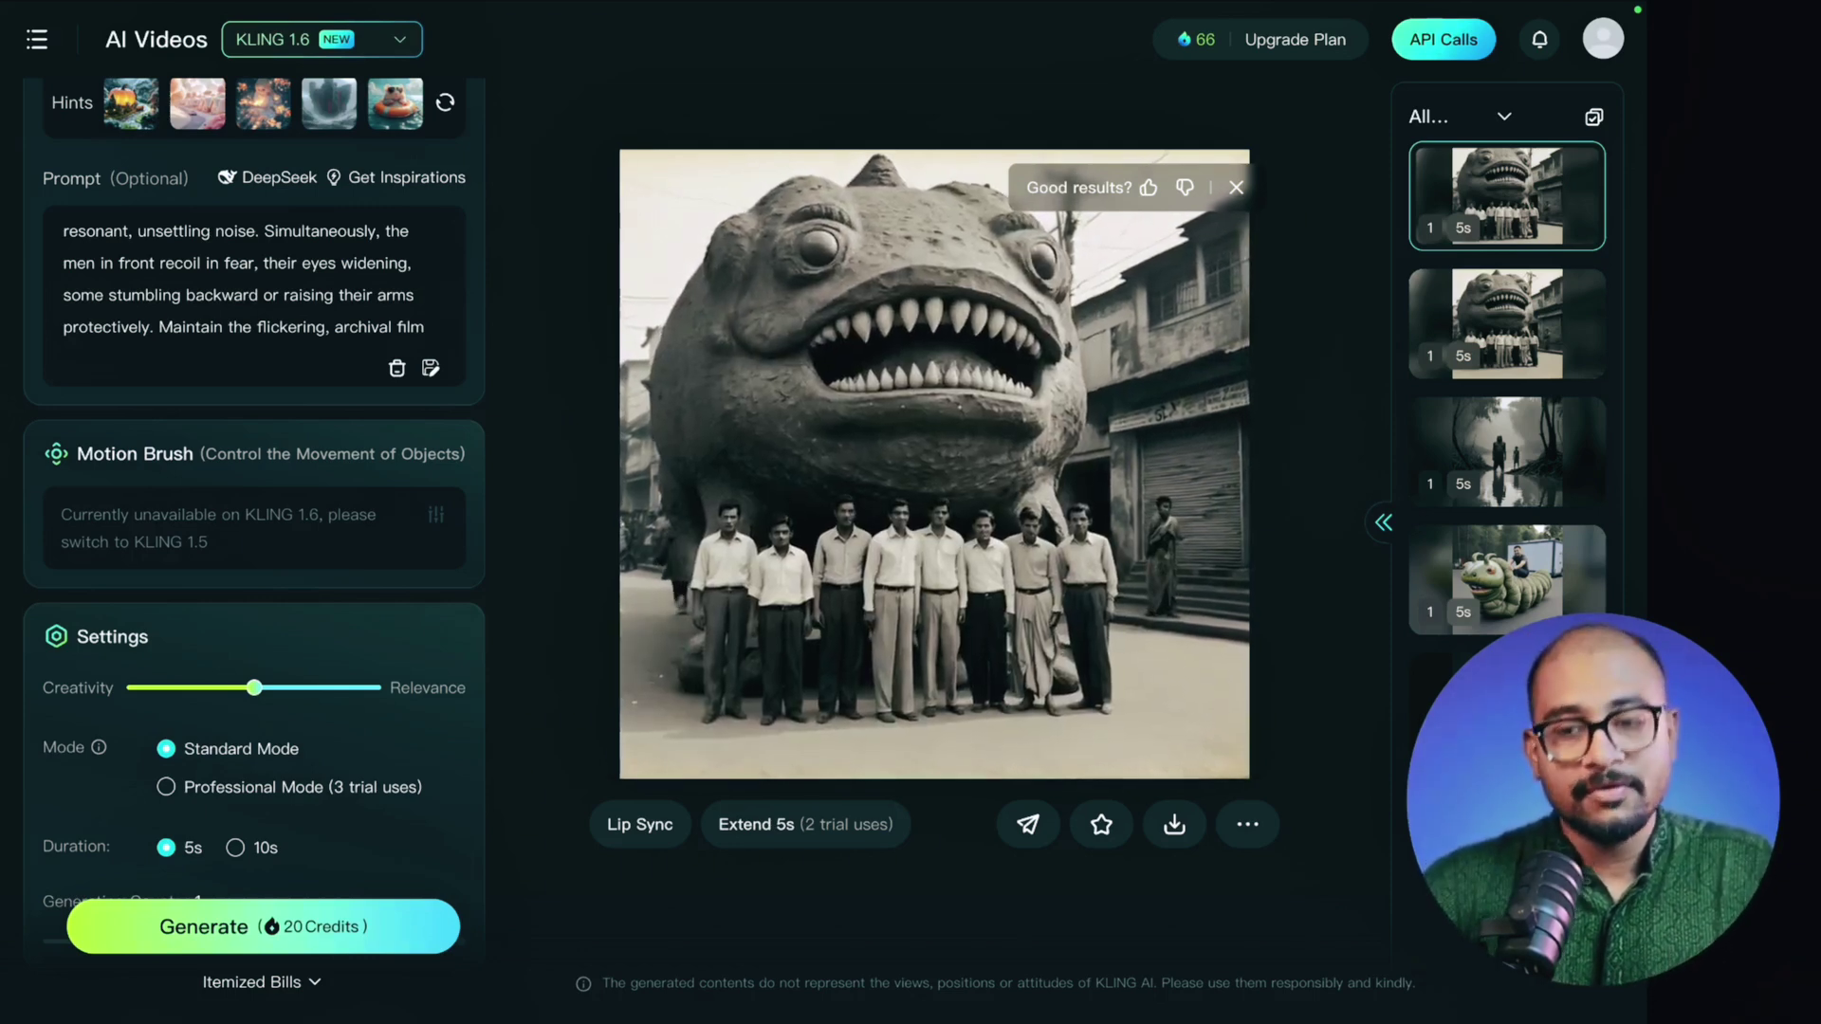
# - Switch to the MidJourney & ChatGPT masterclass page and read its introduction and course description
pyautogui.moveTo(935, 640)
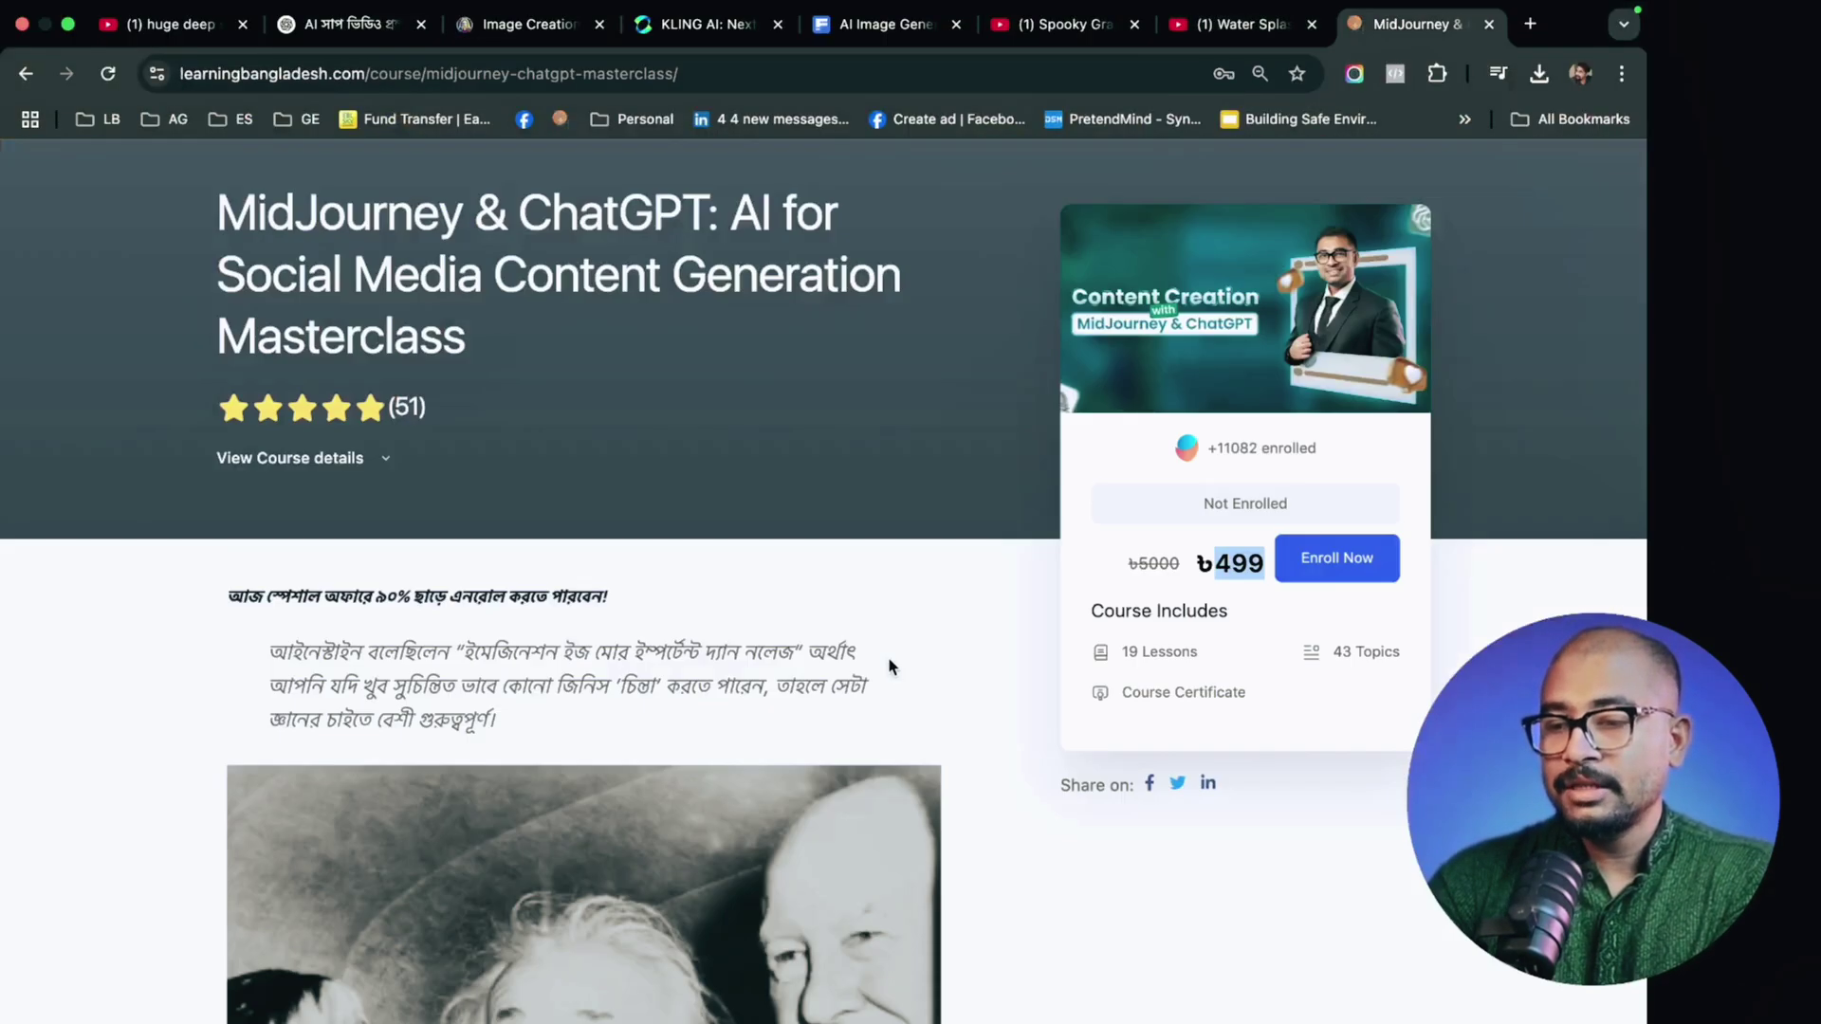
pyautogui.scroll(-1, 795, 664)
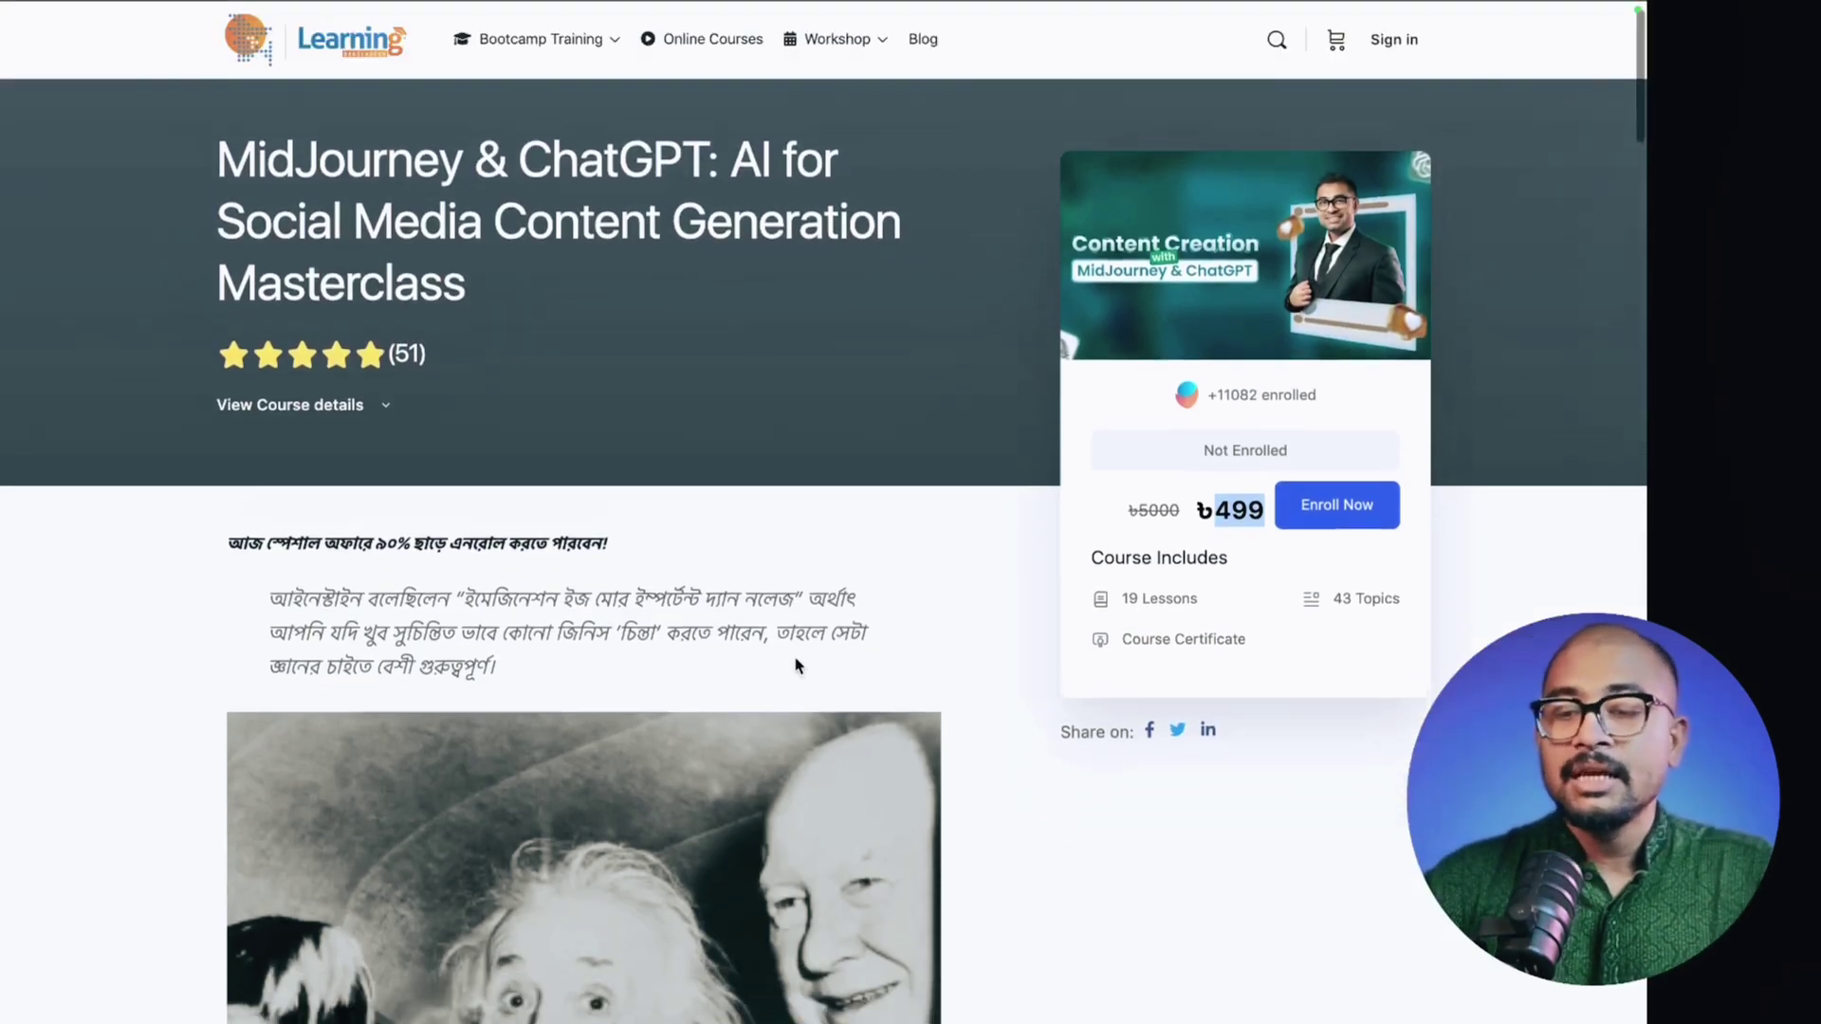
pyautogui.scroll(1, 795, 662)
pyautogui.scroll(-1, 795, 661)
pyautogui.scroll(-2, 795, 661)
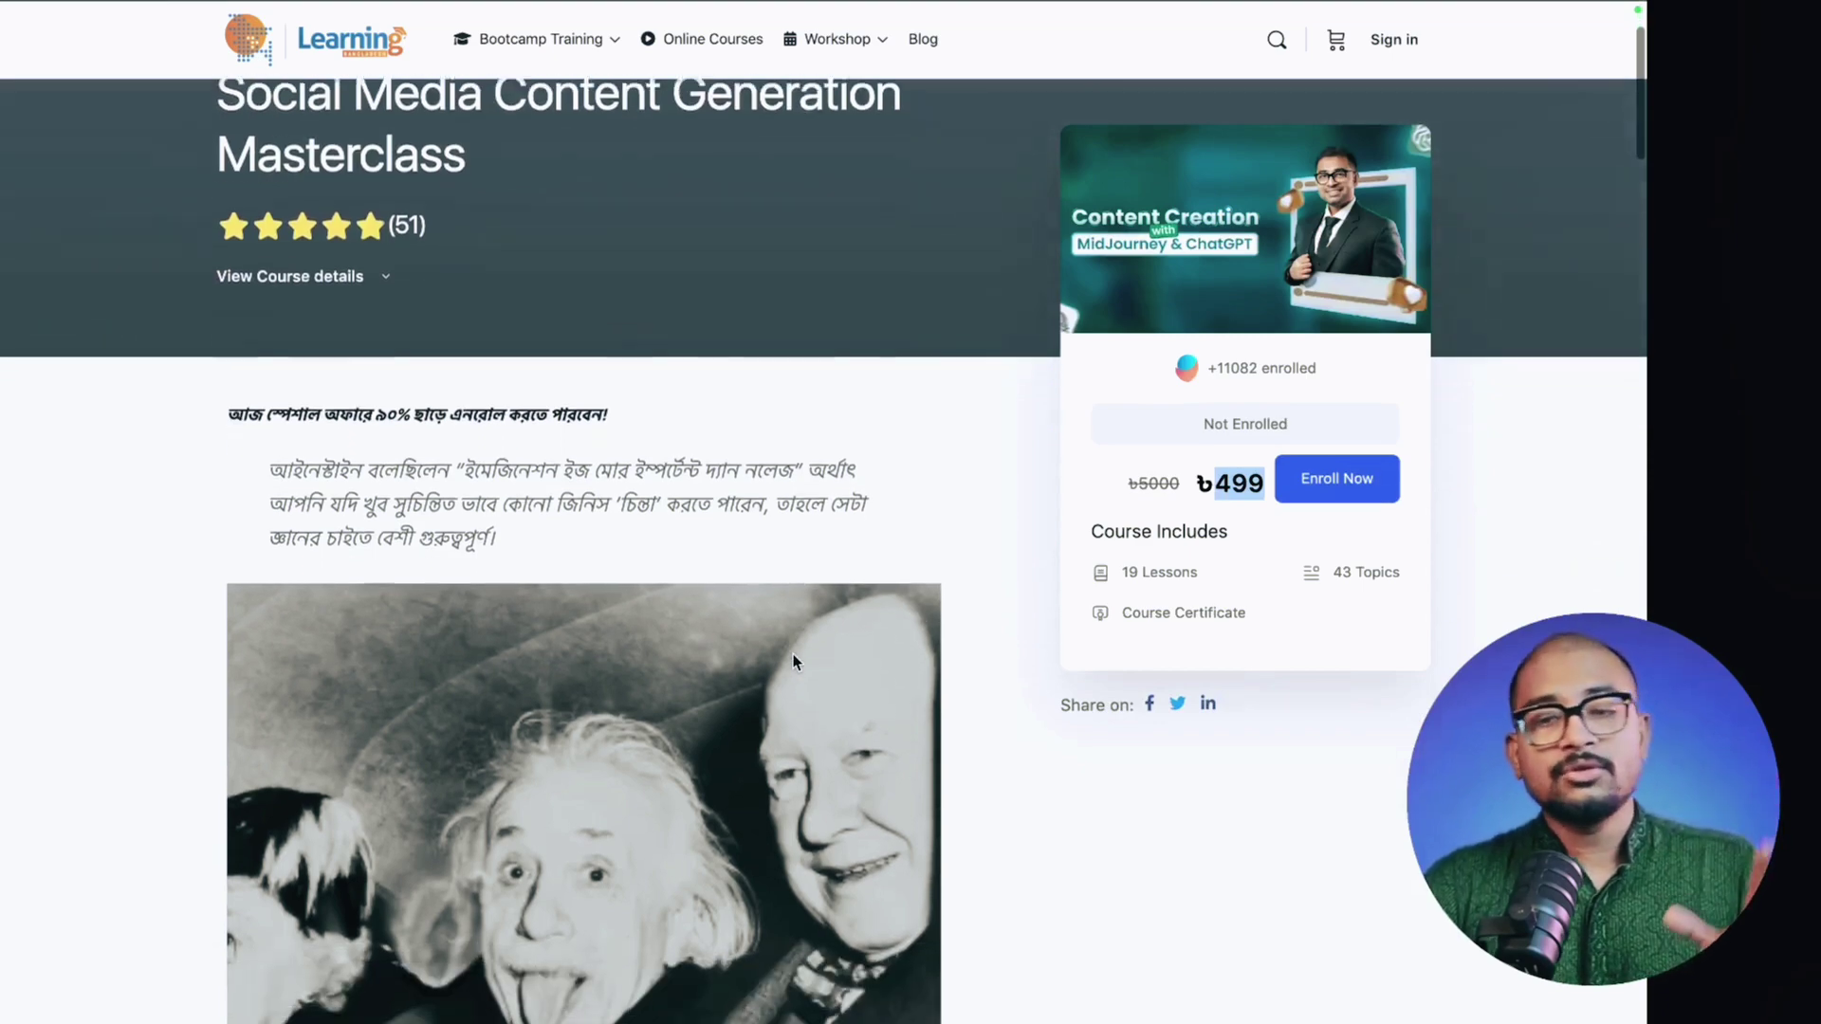
pyautogui.scroll(-20, 795, 661)
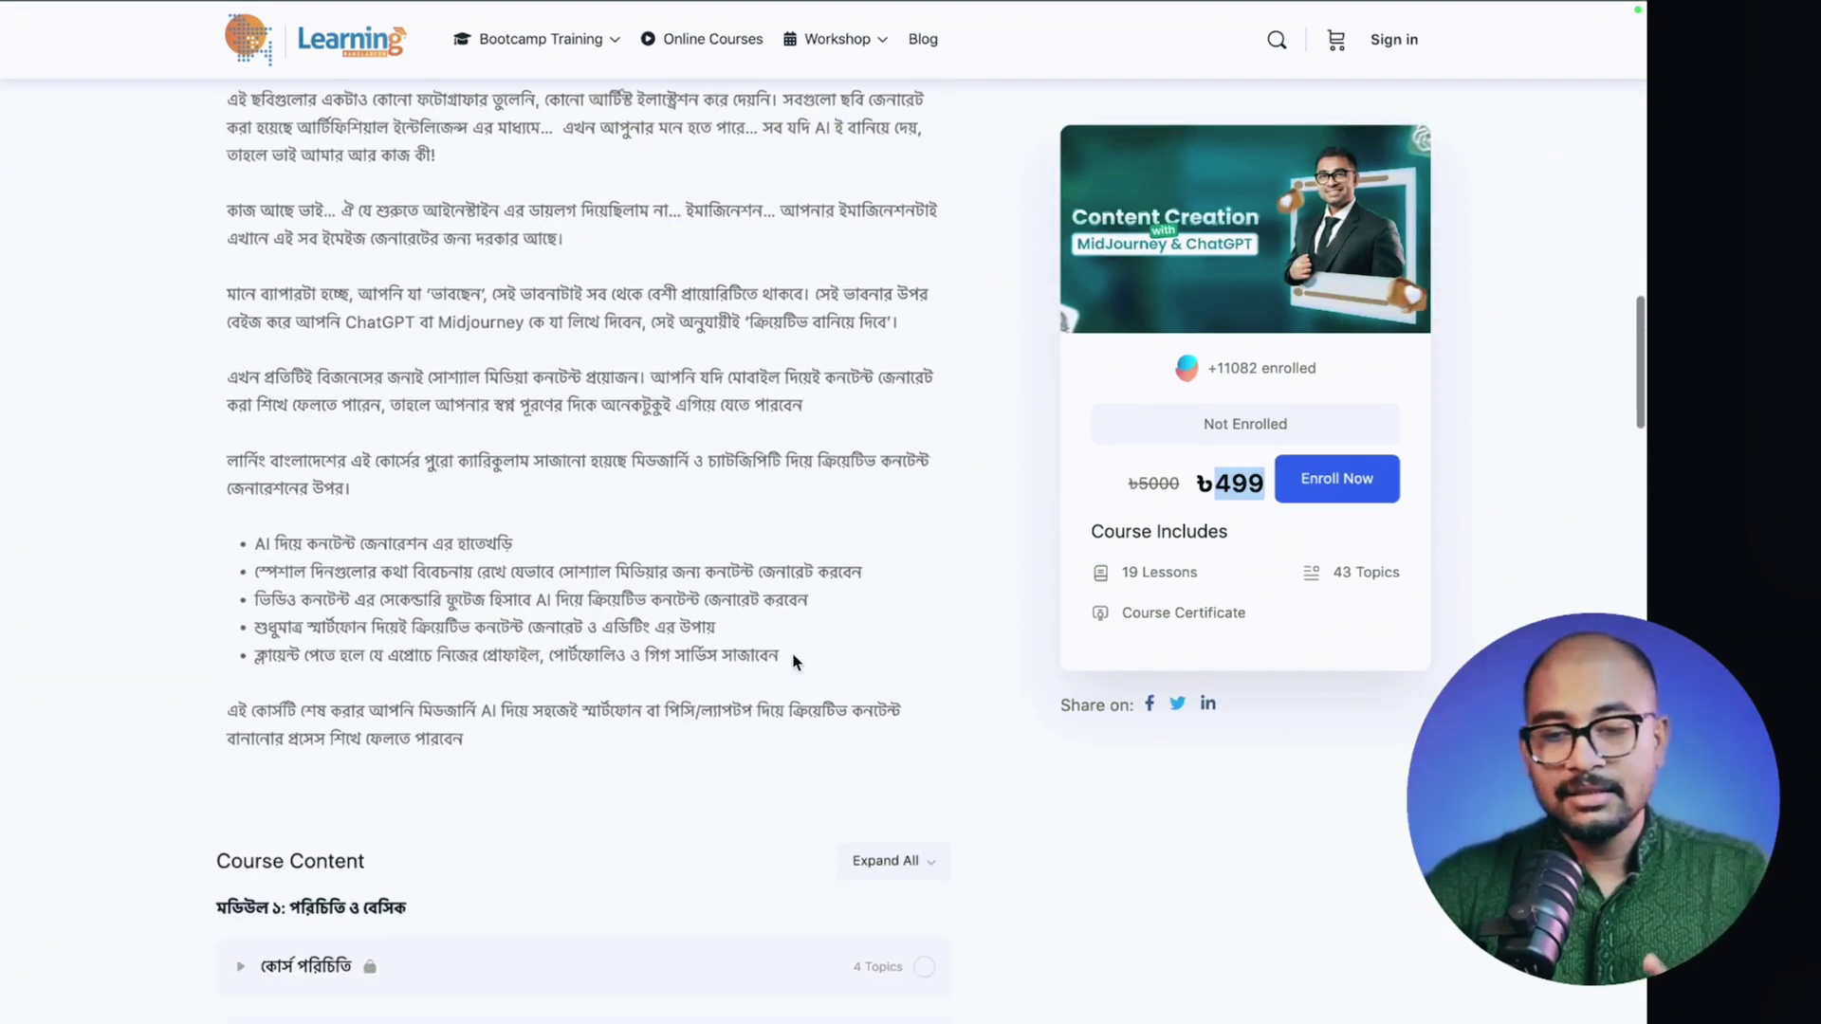
# - Look through the masterclass's course content modules as far as the ratings, and return to the start of the page
pyautogui.scroll(-3, 795, 661)
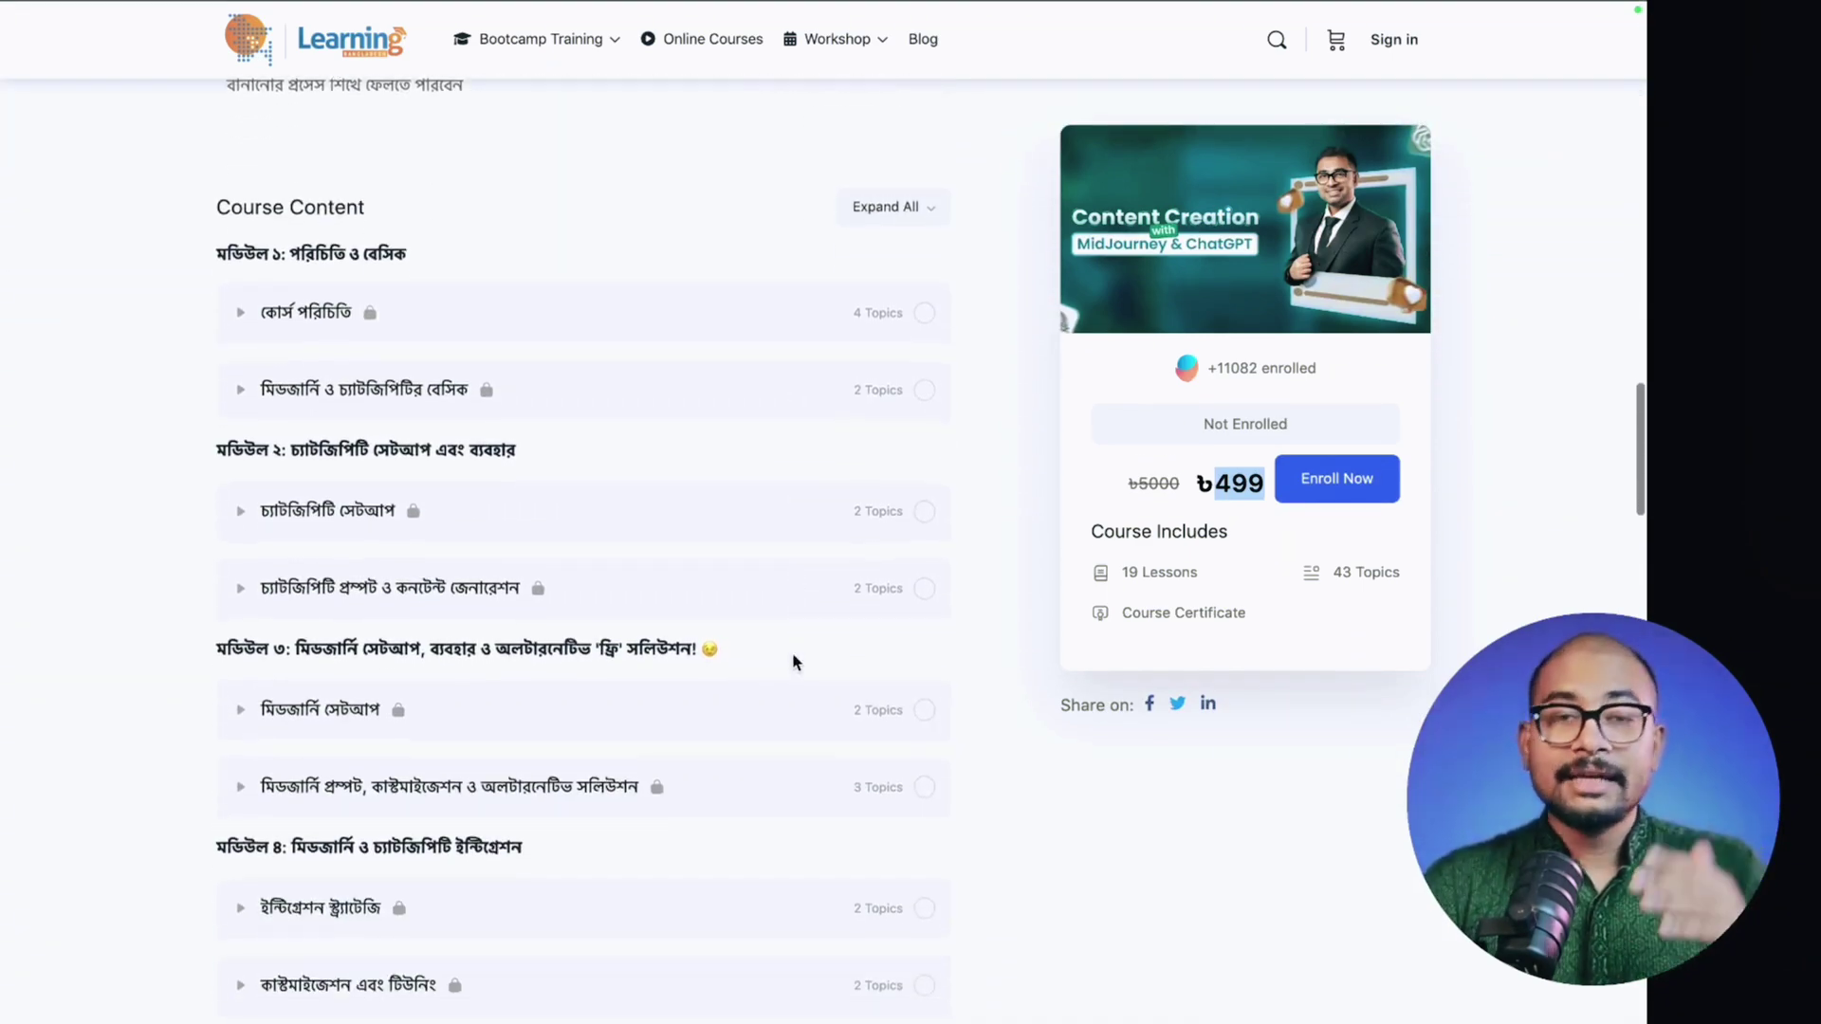
pyautogui.scroll(-2, 795, 661)
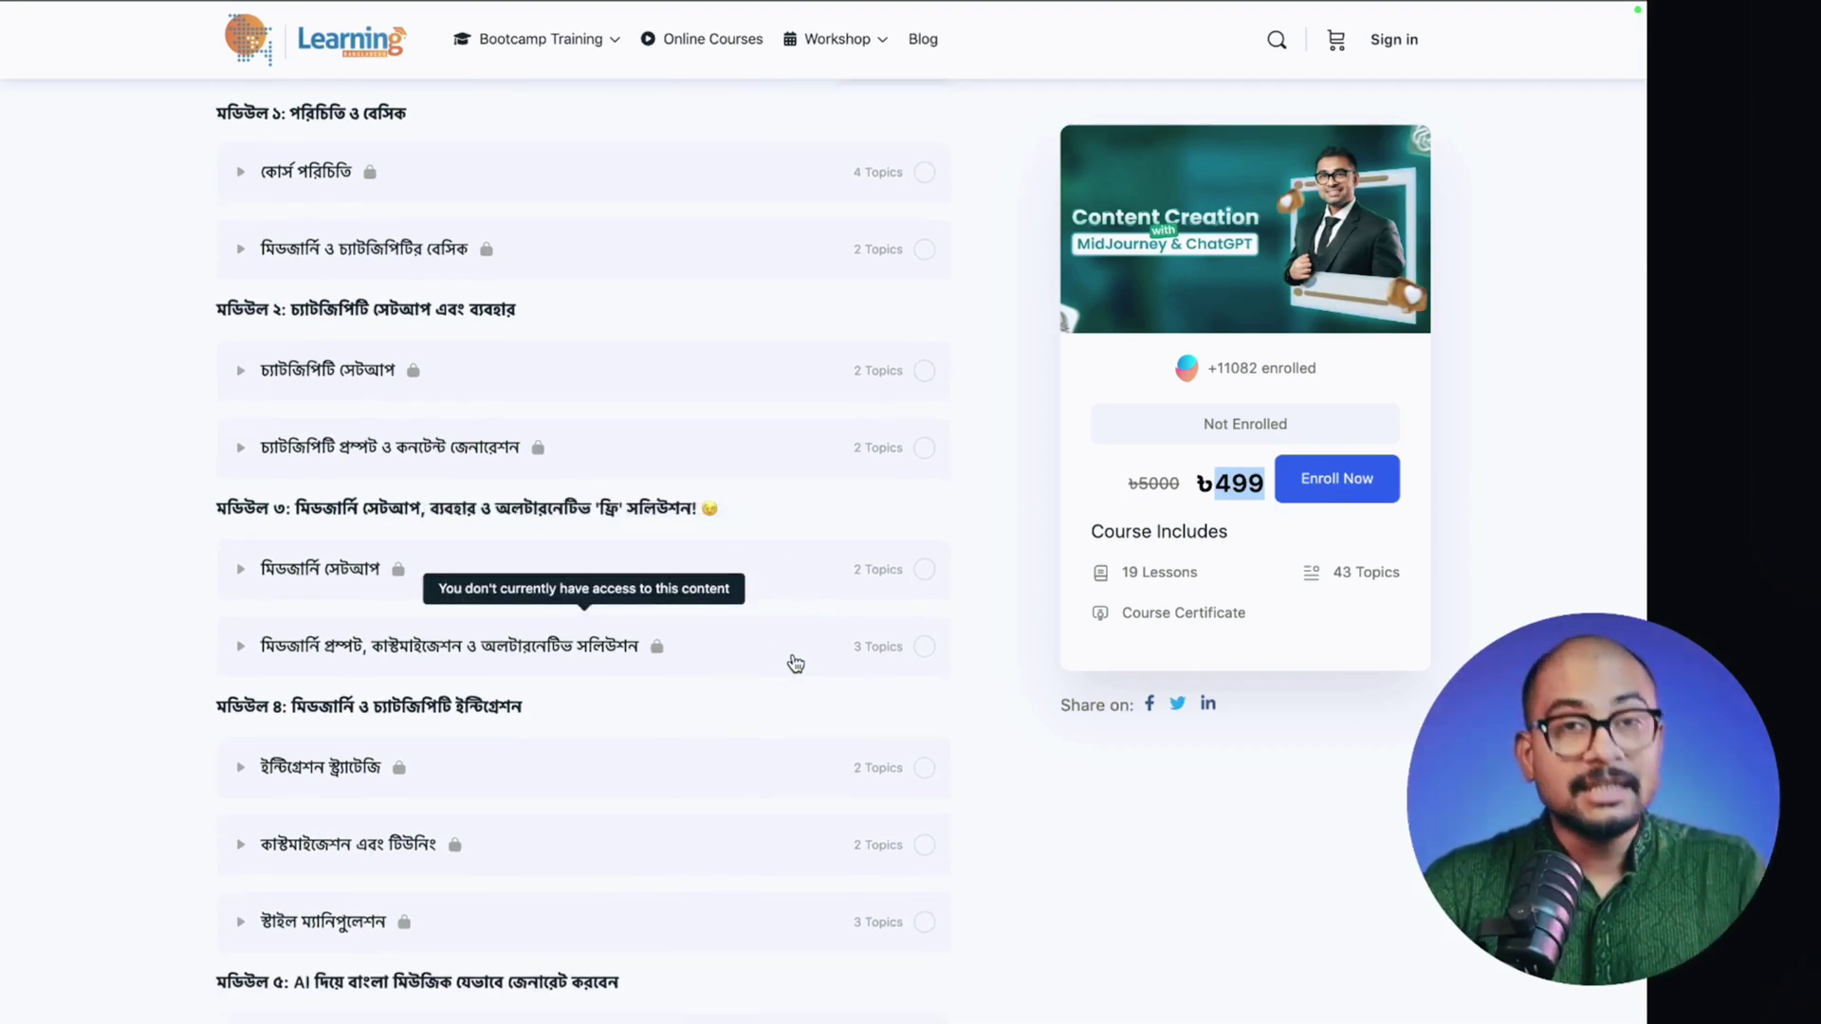
pyautogui.scroll(-1, 794, 661)
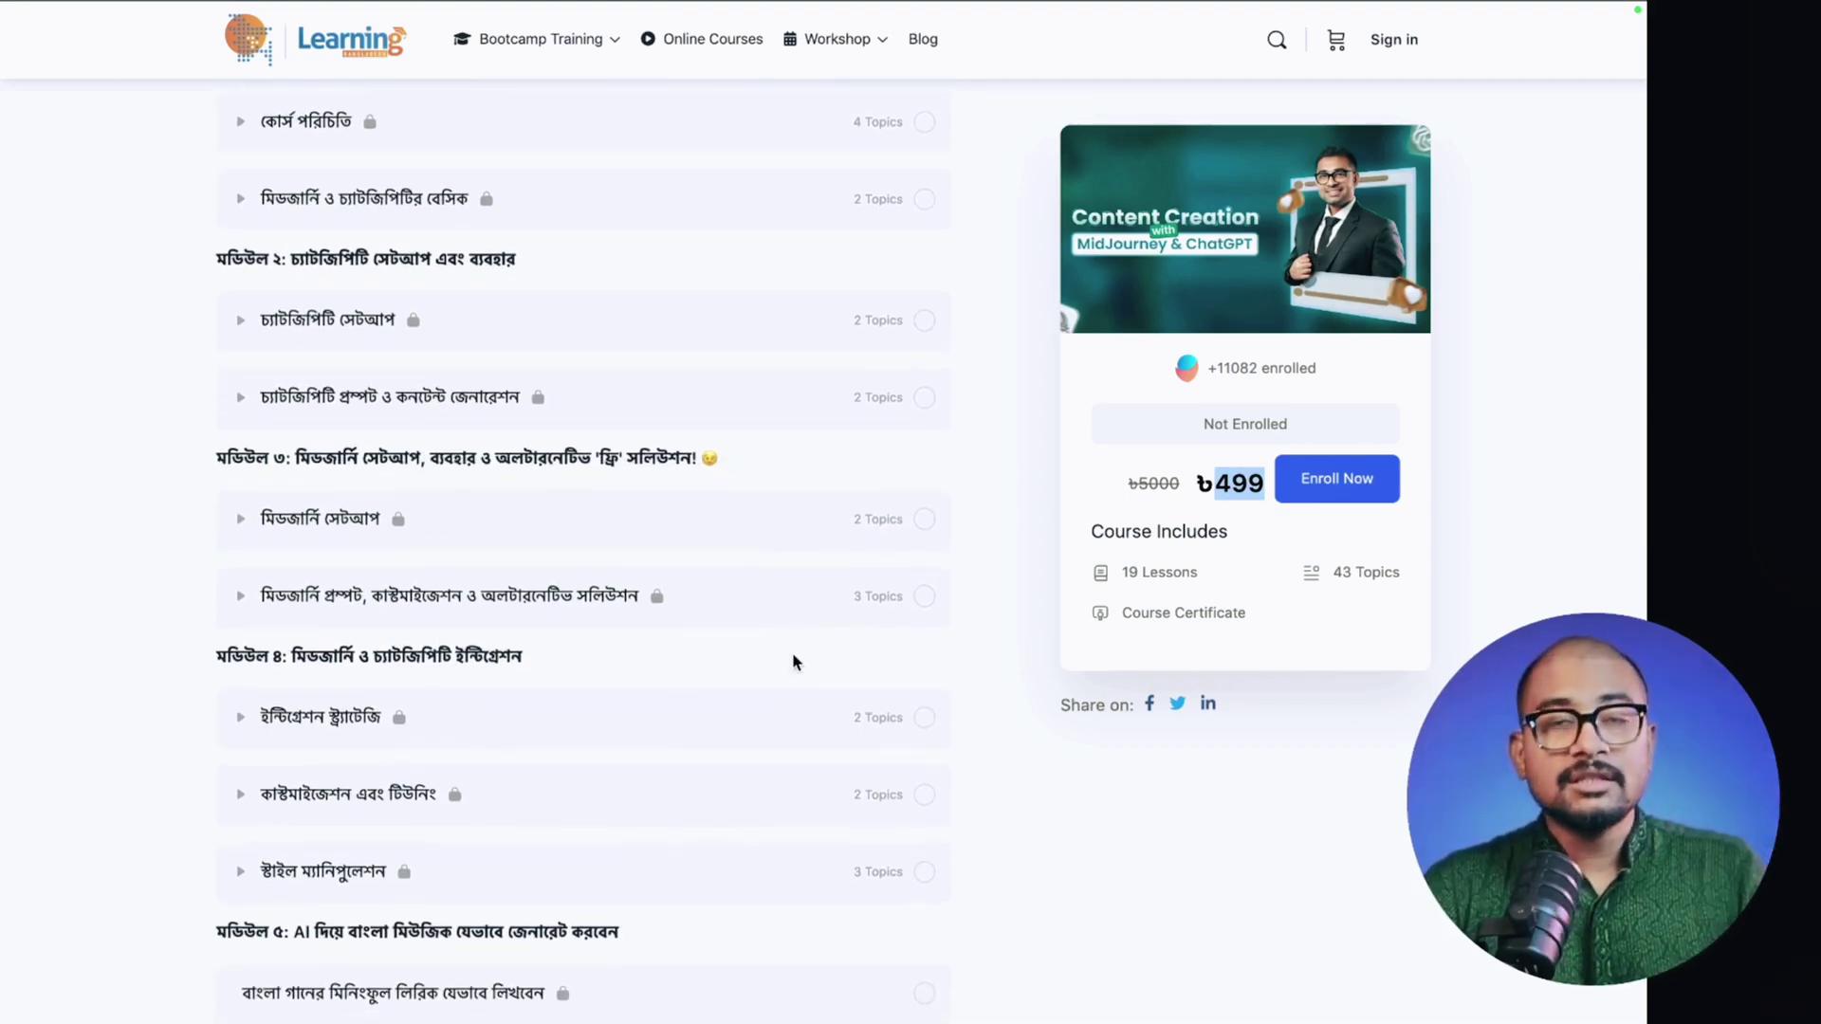
pyautogui.scroll(-3, 795, 661)
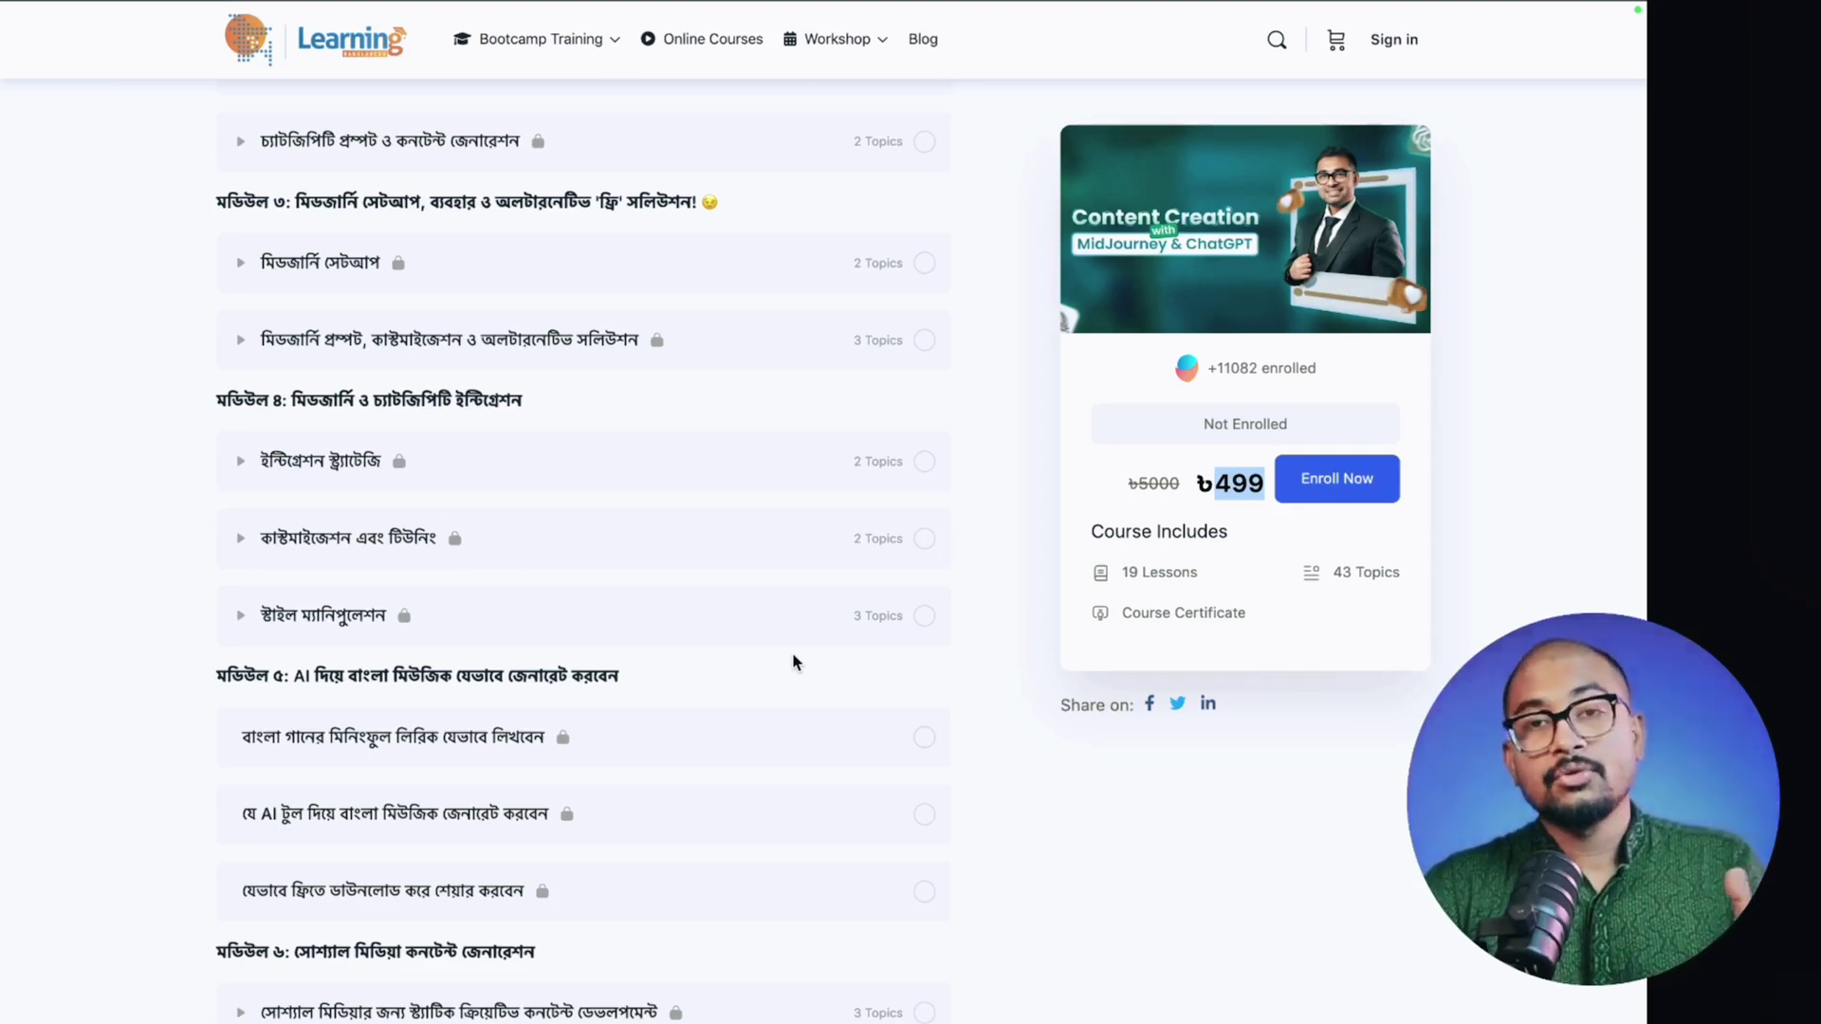
pyautogui.scroll(-10, 795, 661)
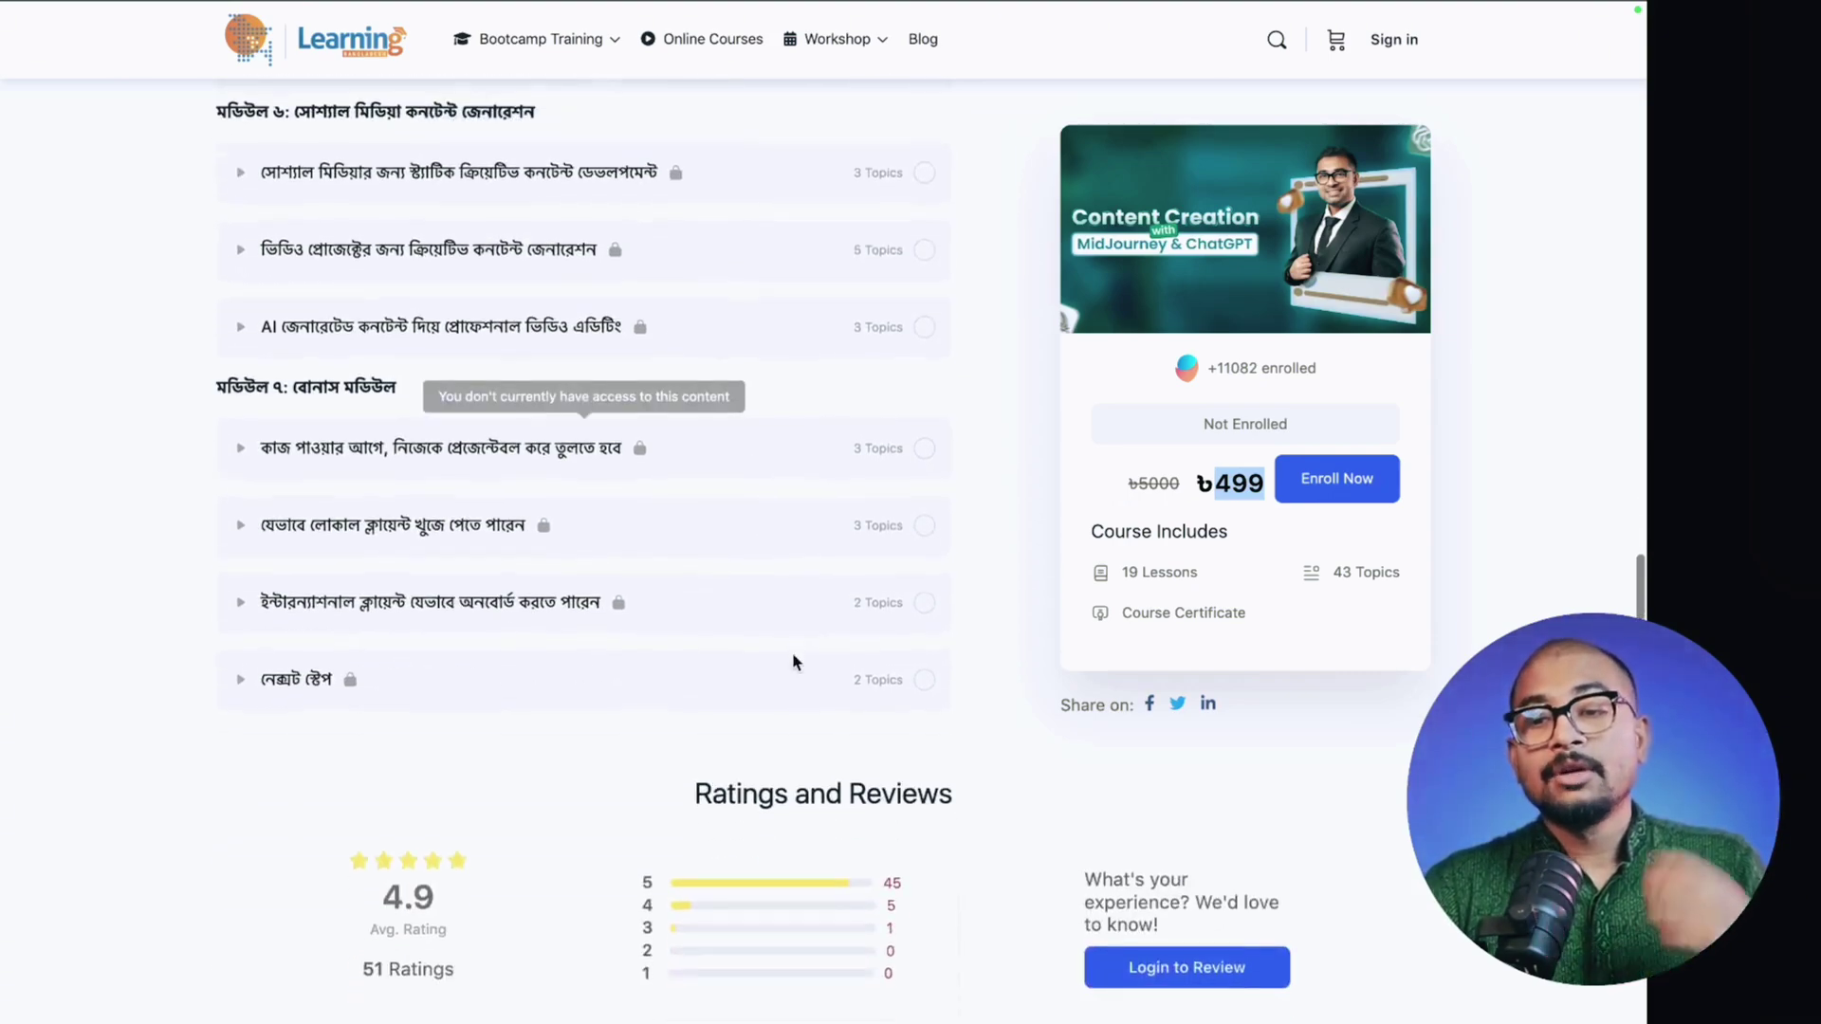
pyautogui.scroll(-3, 795, 661)
pyautogui.scroll(20, 795, 661)
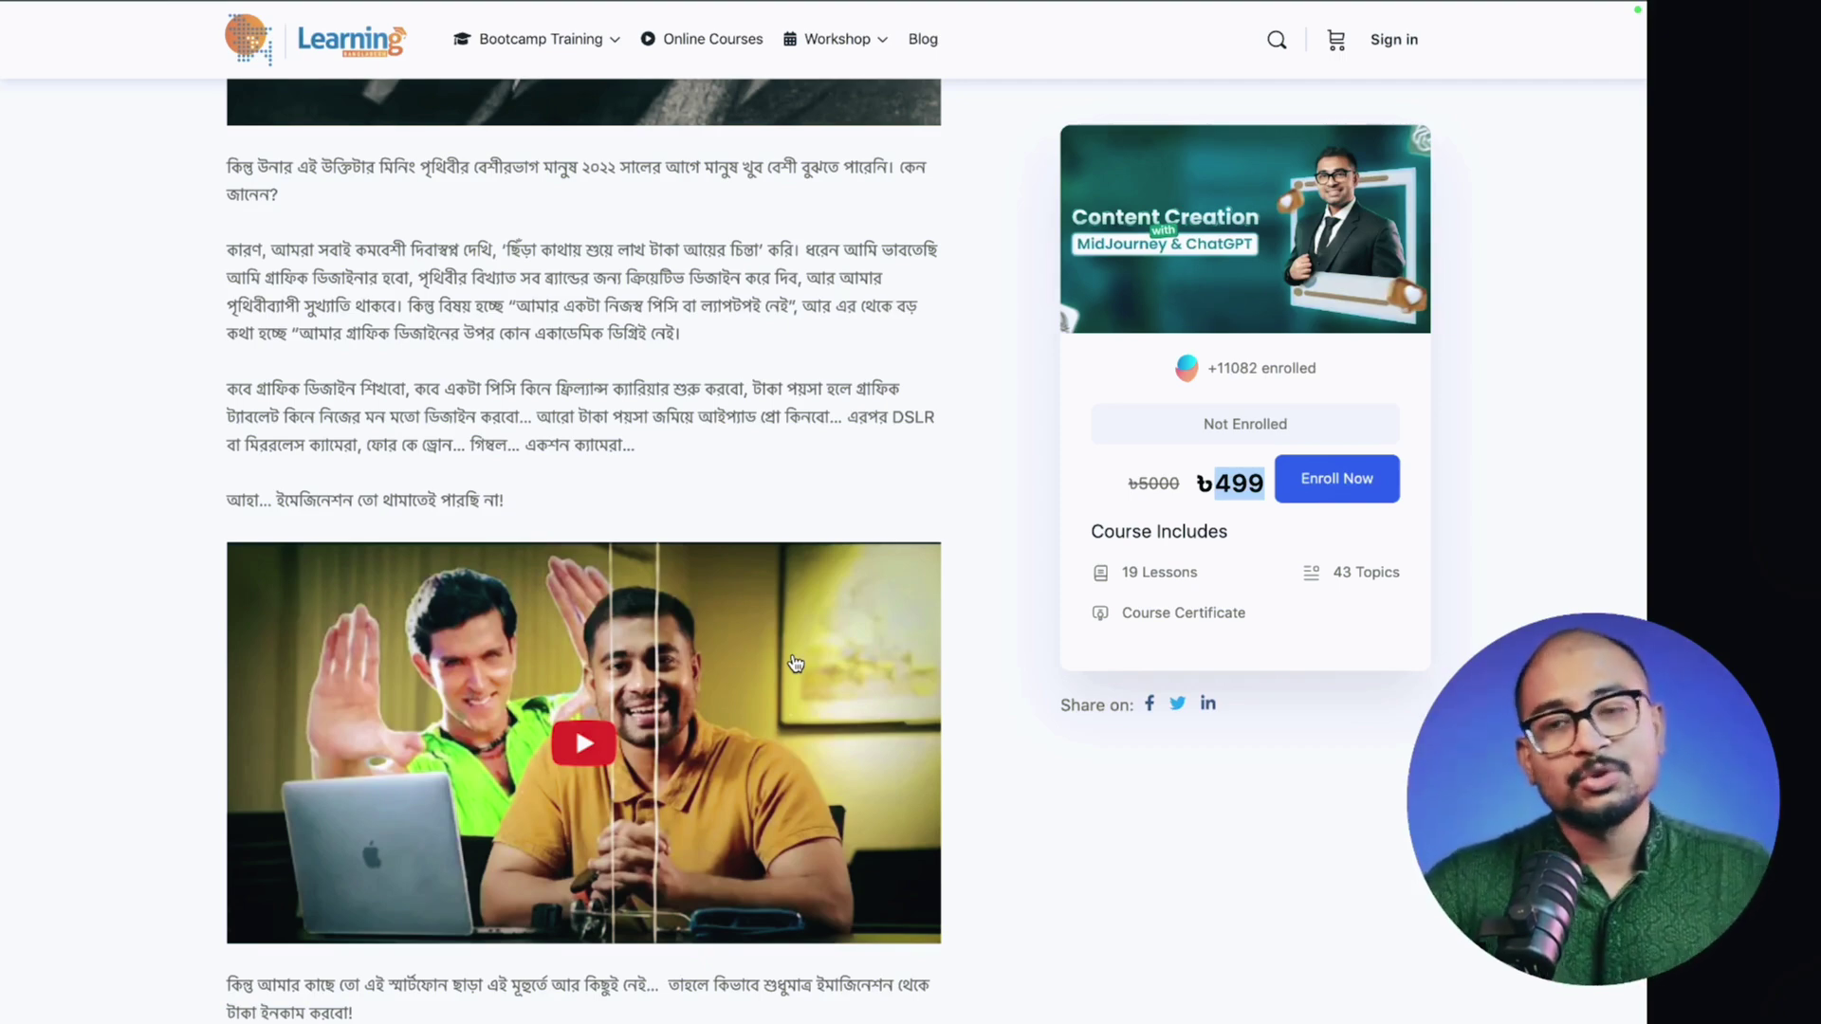
pyautogui.scroll(4, 794, 661)
pyautogui.scroll(8, 789, 633)
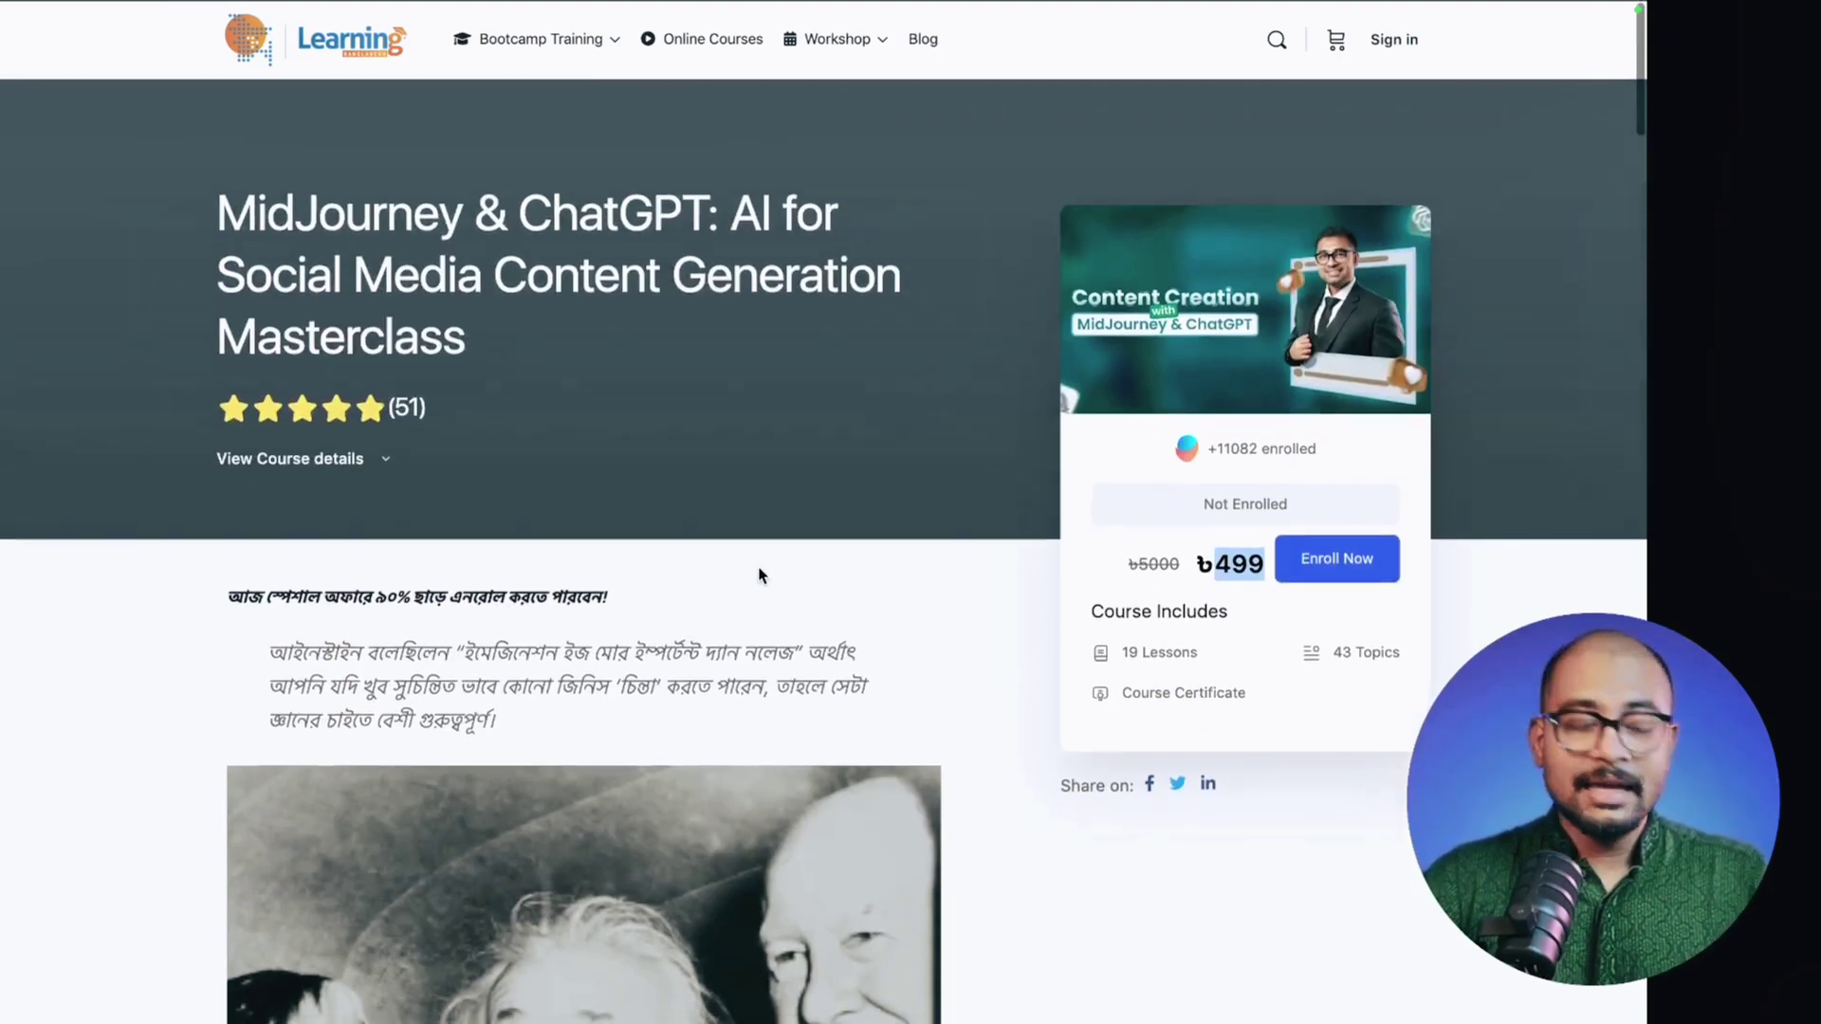